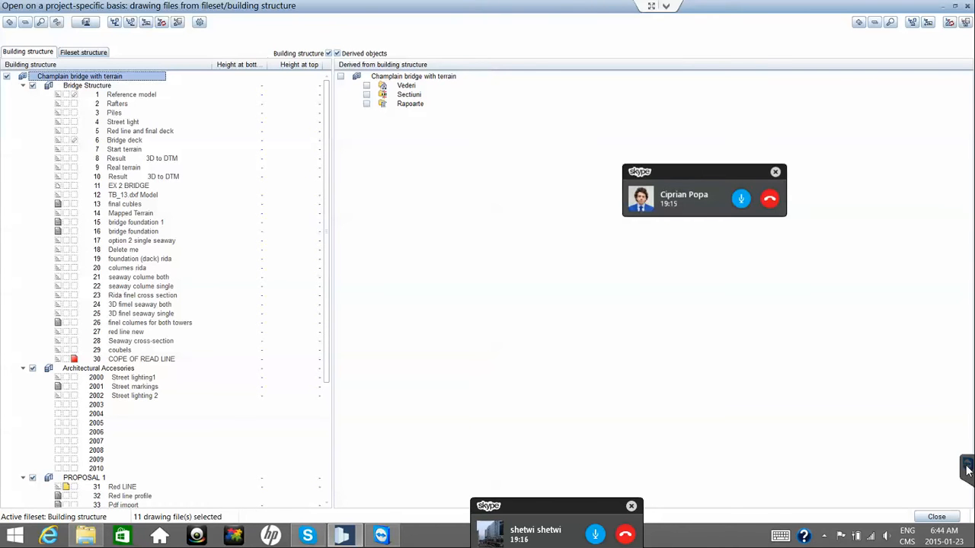
Add drawing file 9 Real terrain to the set, check the bridge model, then reopen the drawing-file selection.
click(944, 517)
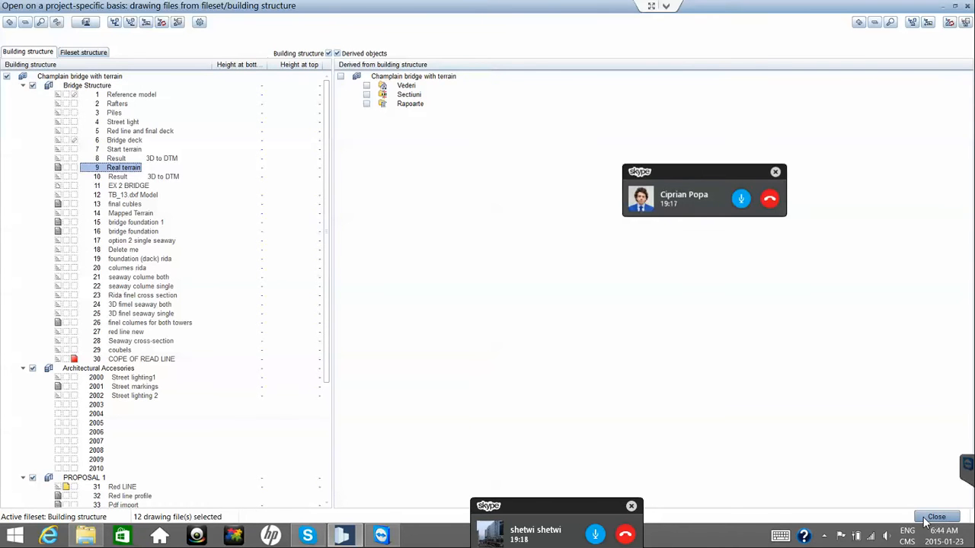
click(935, 517)
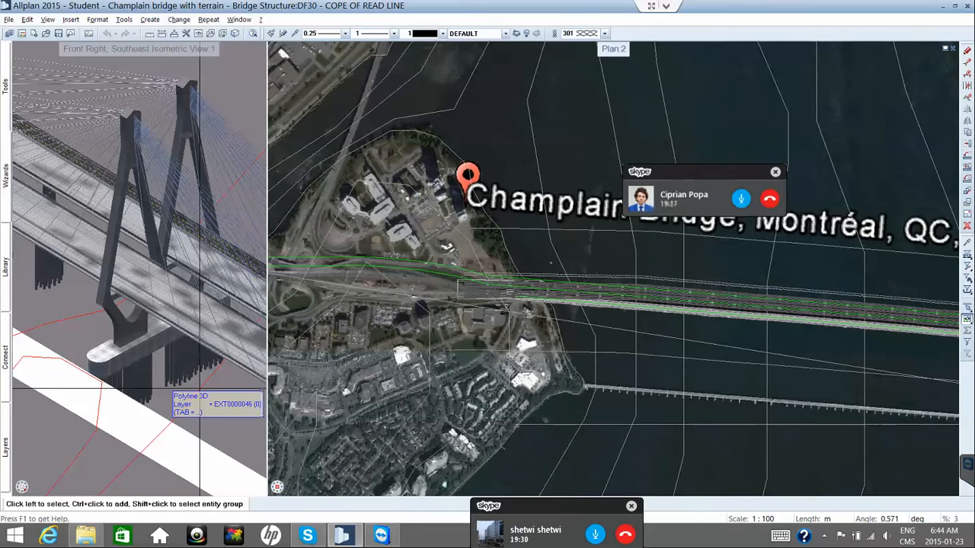
click(232, 257)
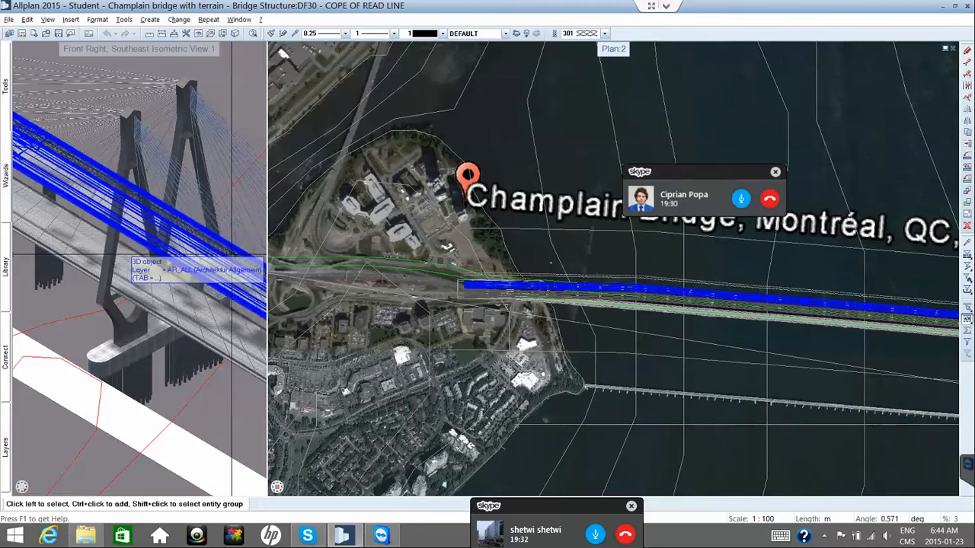
key(Escape)
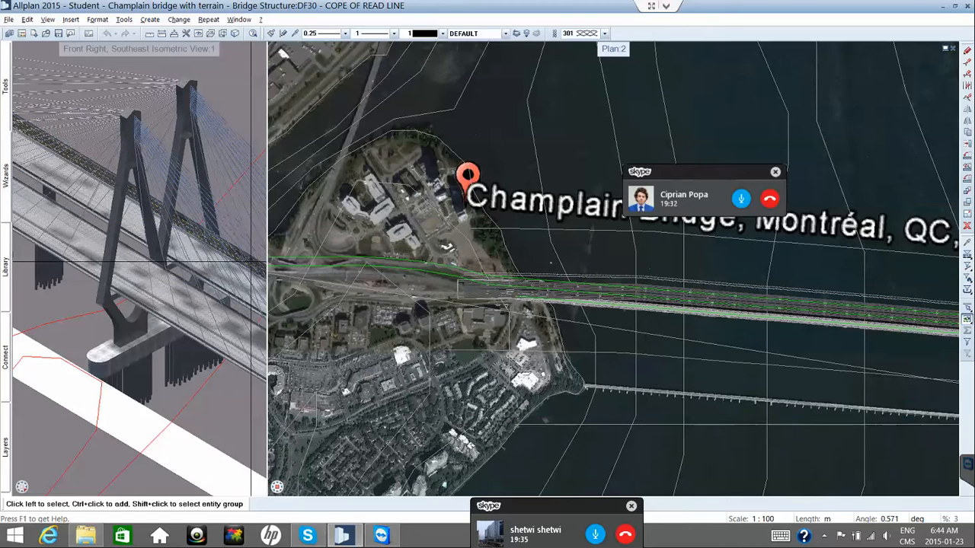
key(ctrl+o)
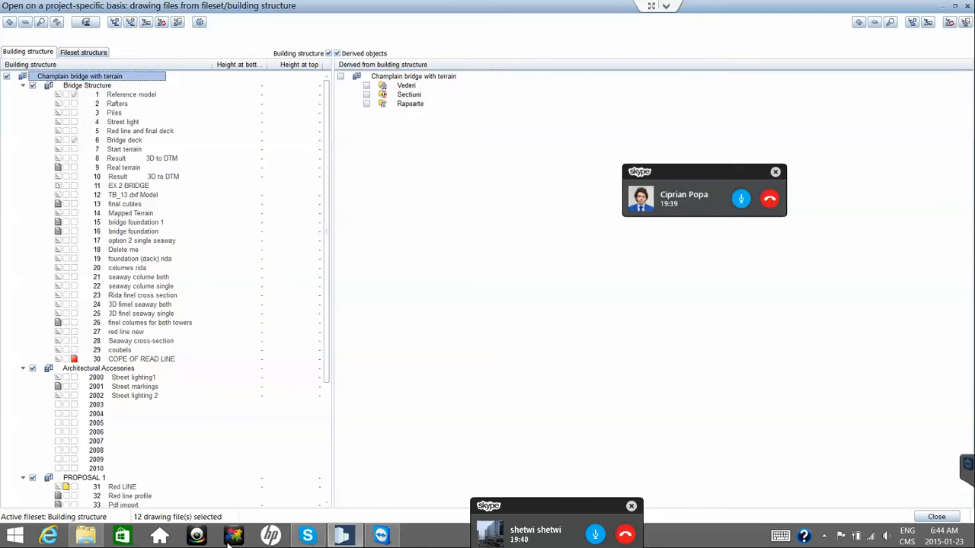
Load drawing file 19 foundation (dack) rida and remove 49 Right Bridge from the loaded files.
click(65, 258)
scroll(164, 289, down, 6)
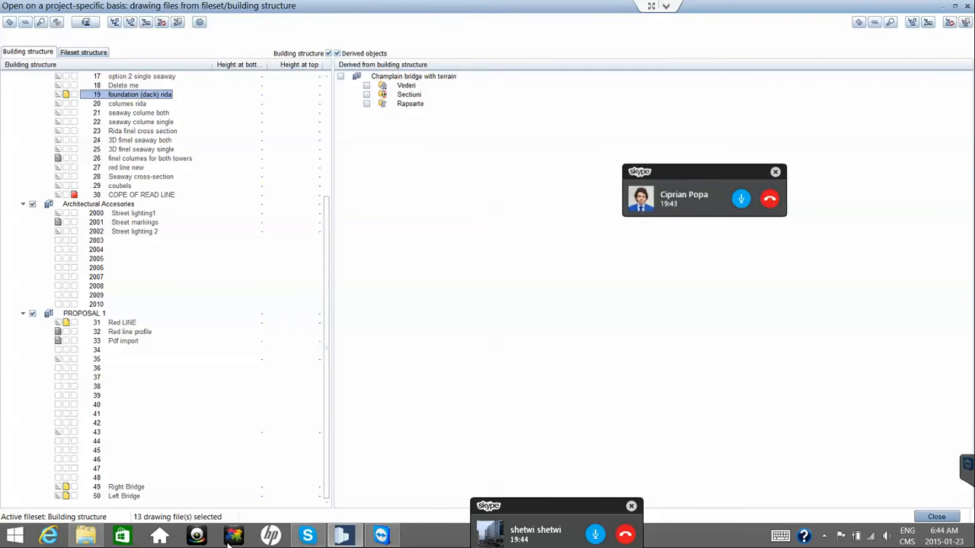
key(Page_Down)
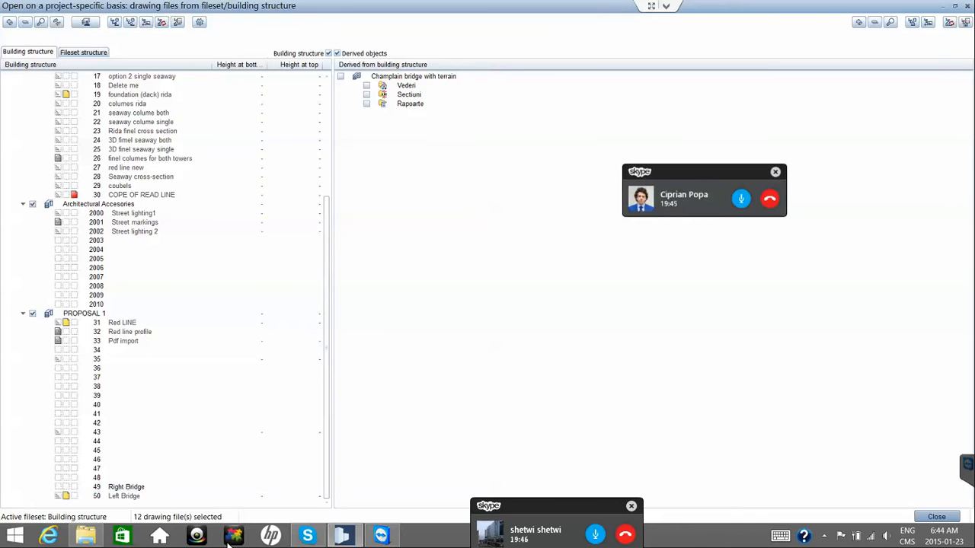
key(Down)
key(space)
key(Return)
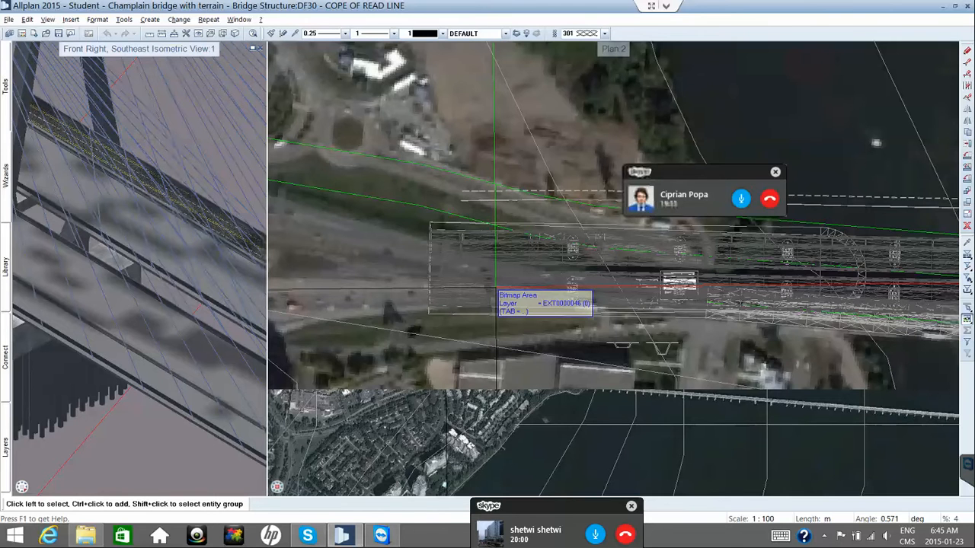
Zoom both viewports in on the bridge deck.
scroll(545, 295, up, 2)
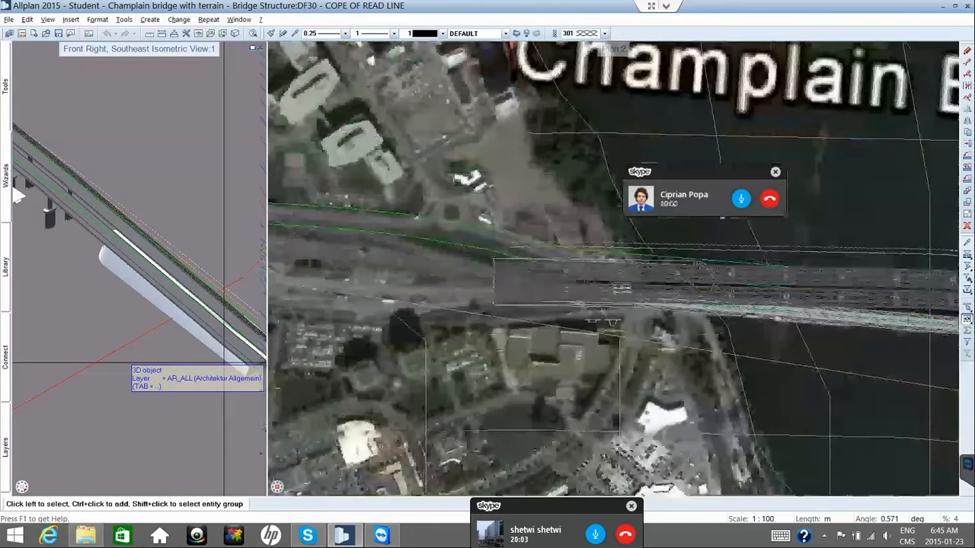
scroll(172, 335, up, 2)
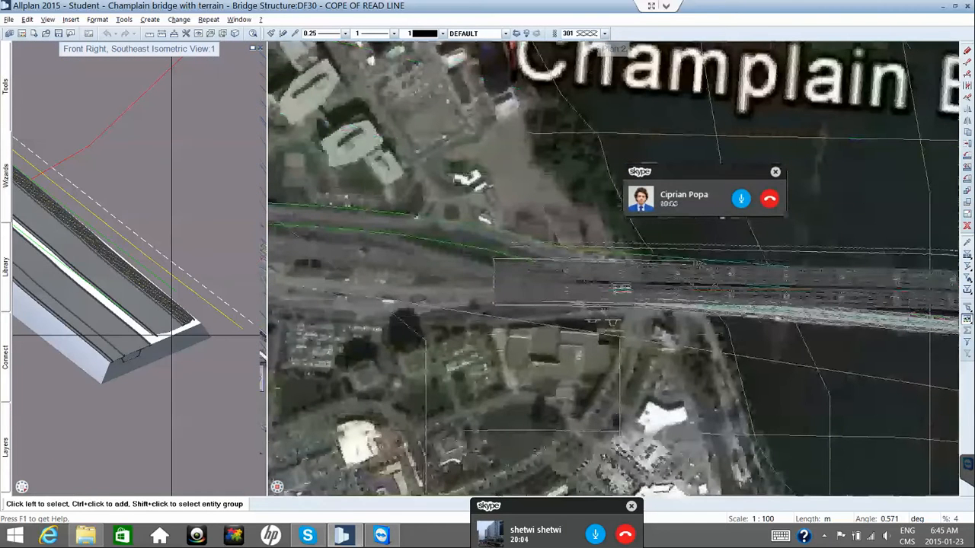
scroll(171, 335, up, 1)
scroll(565, 397, up, 2)
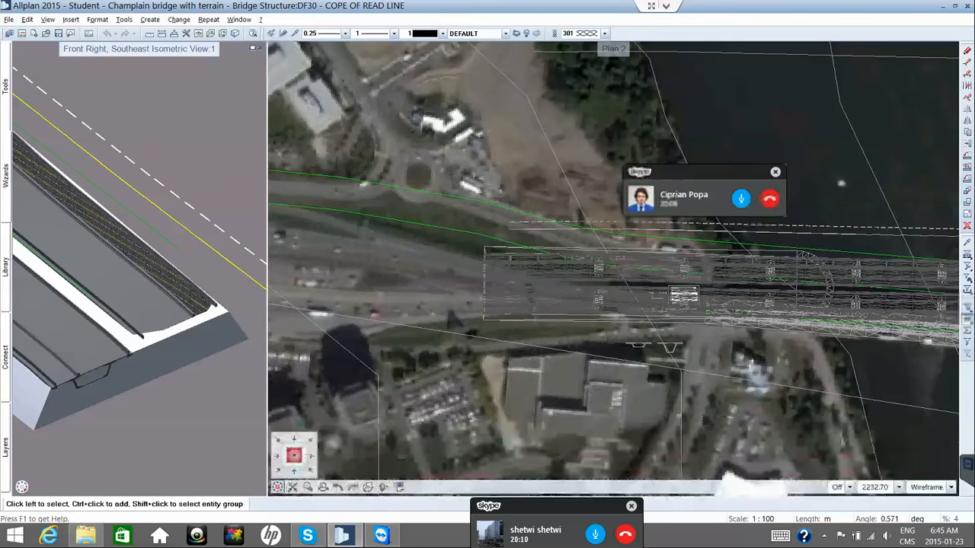
Switch the right viewport to a Southwest Isometric wireframe view of the bridge.
click(967, 318)
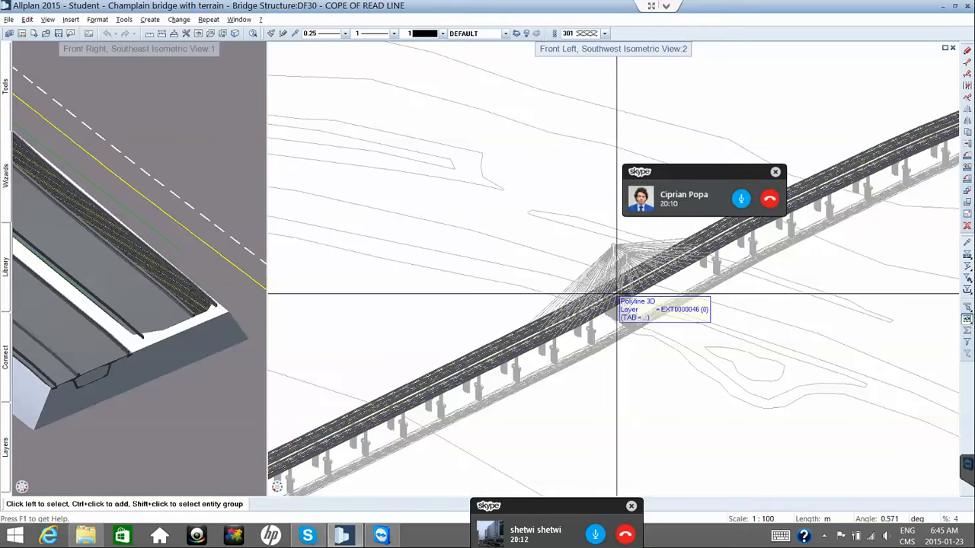
scroll(616, 298, up, 3)
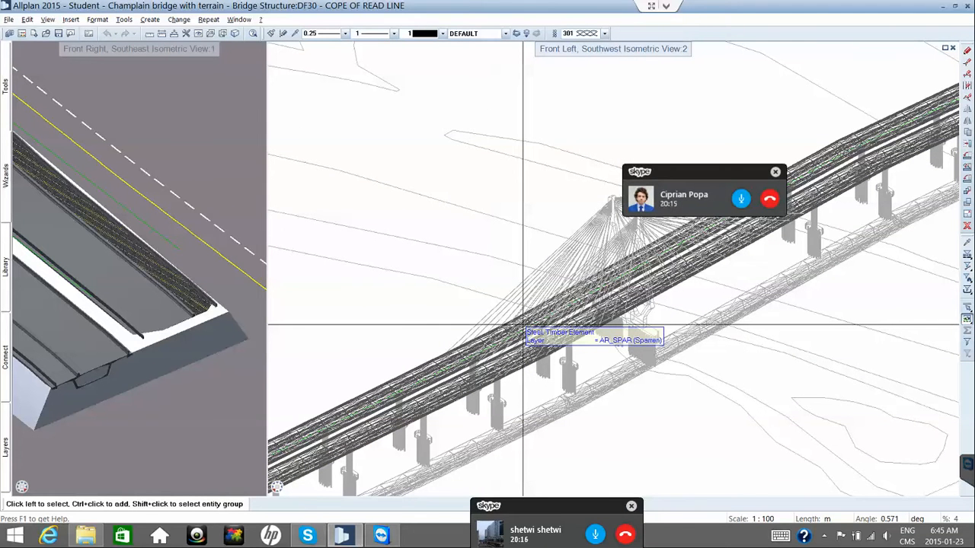
scroll(344, 423, down, 1)
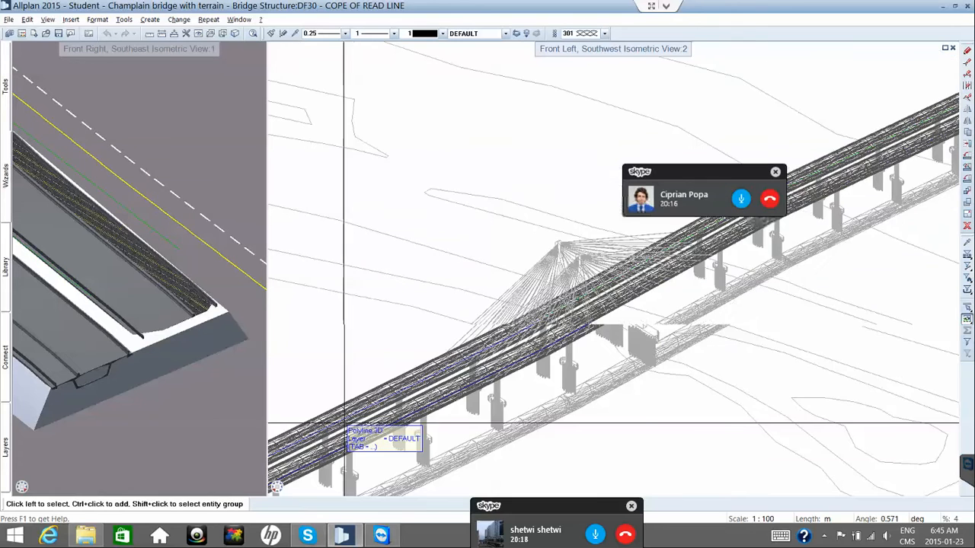
scroll(344, 423, down, 4)
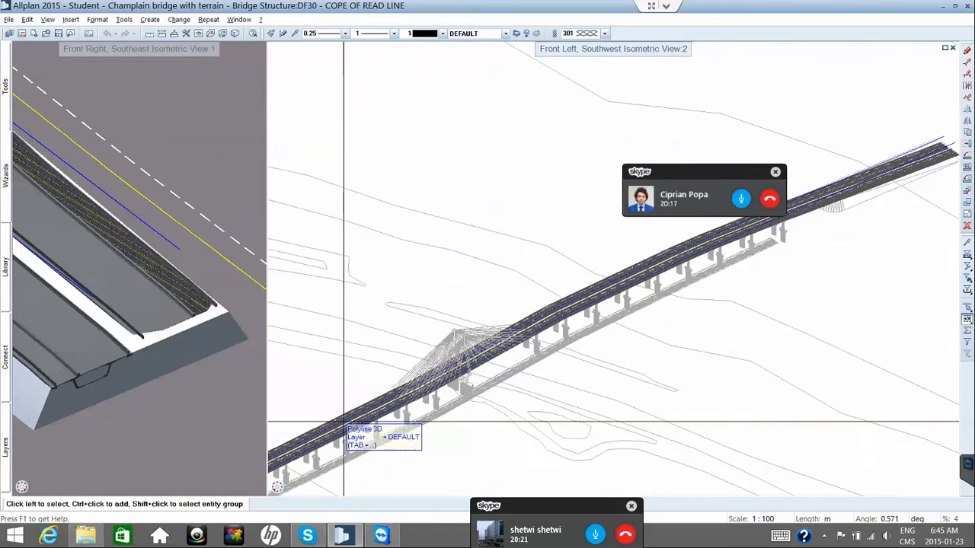
scroll(480, 386, down, 4)
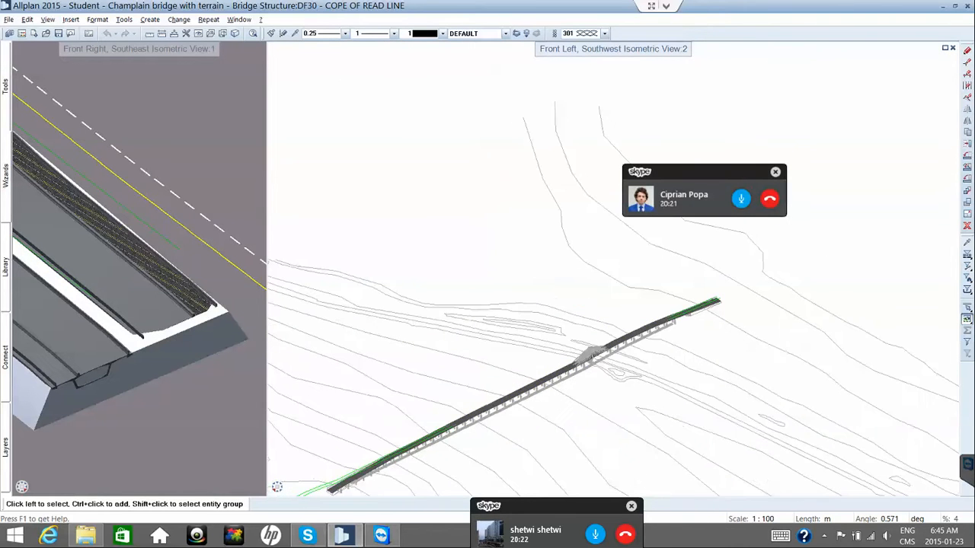
scroll(362, 449, up, 2)
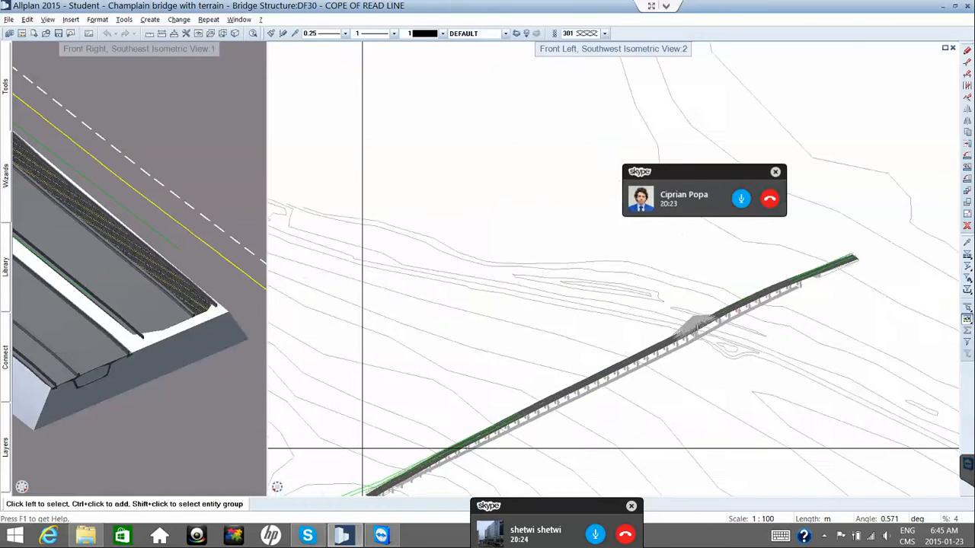
scroll(363, 448, up, 4)
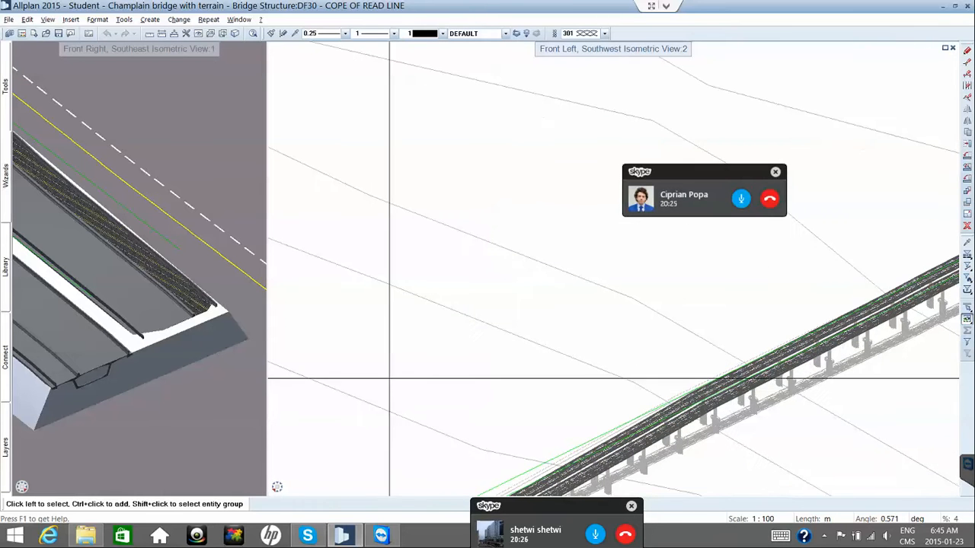
Pan and zoom in on the textured road deck, then reopen the drawing-file selection.
middle_drag(442, 419, 418, 357)
middle_drag(444, 319, 431, 245)
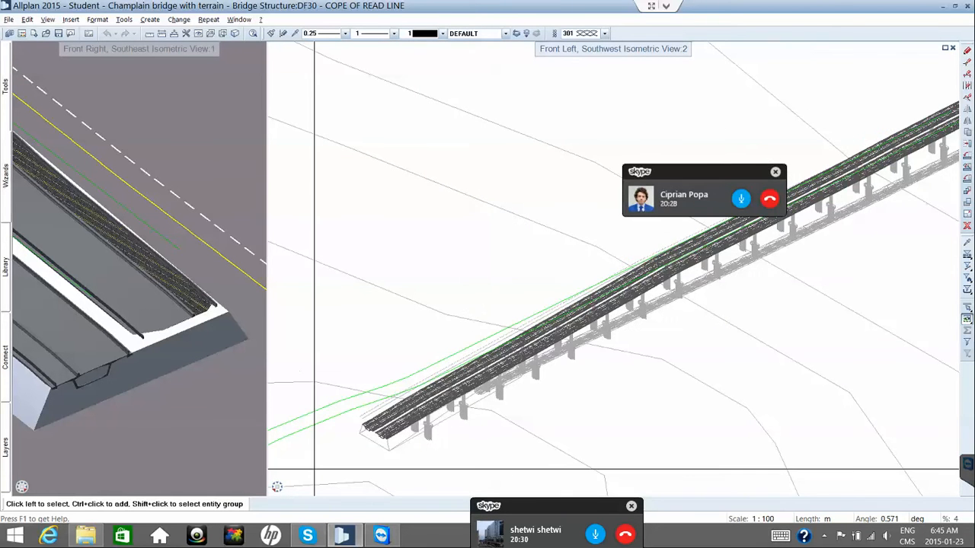
scroll(320, 469, up, 3)
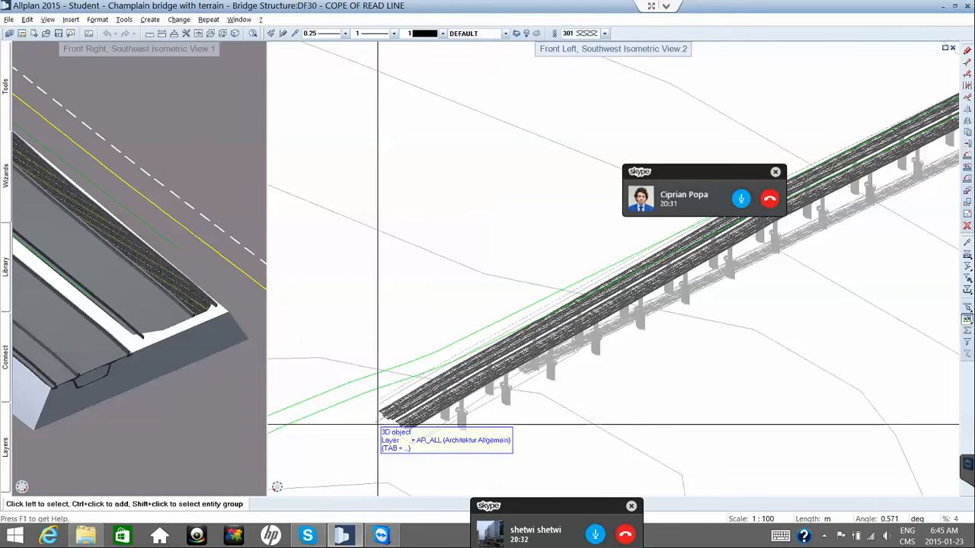
scroll(378, 425, up, 4)
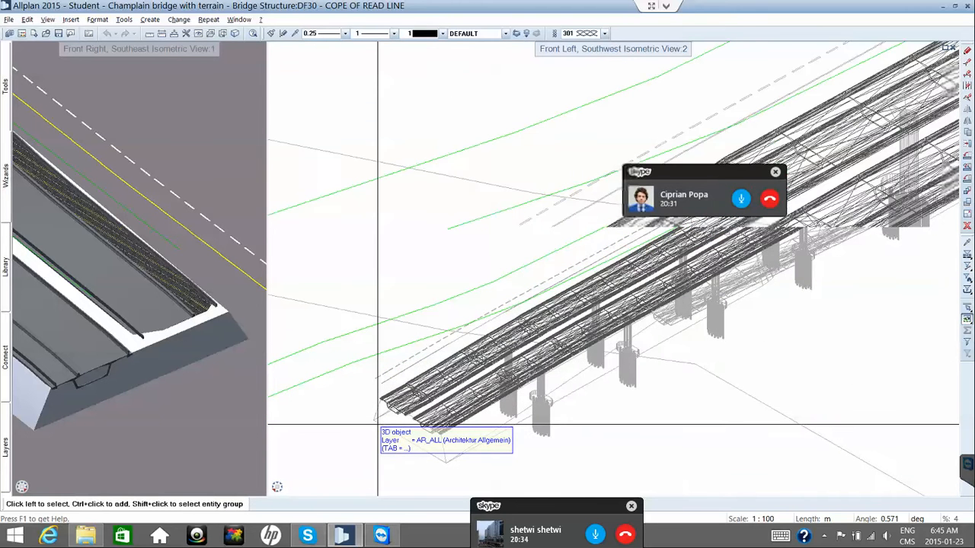
scroll(377, 425, up, 3)
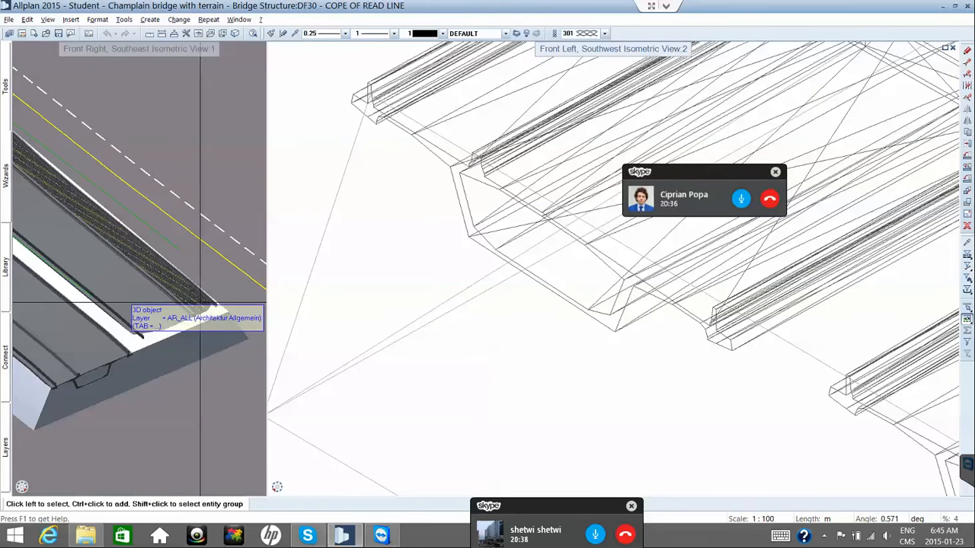
scroll(200, 303, up, 4)
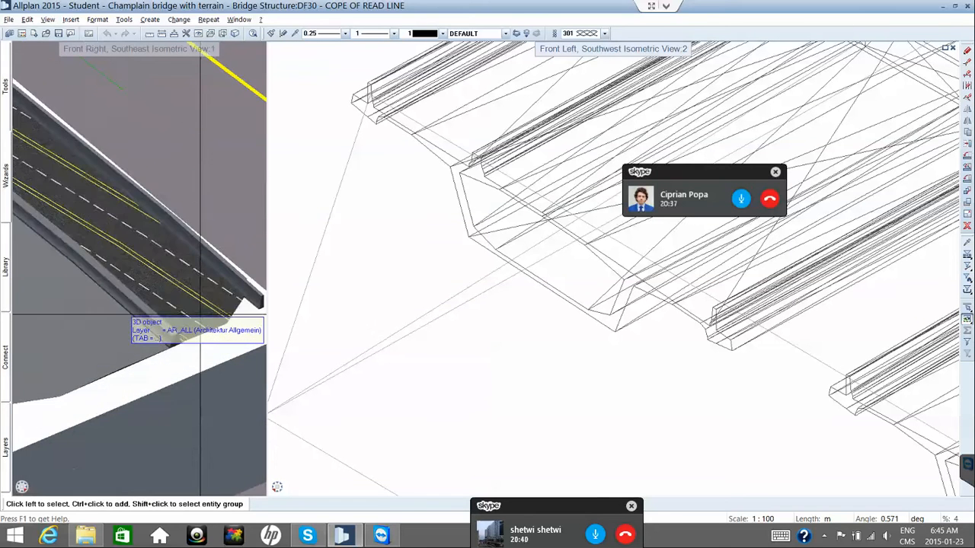
scroll(201, 313, up, 2)
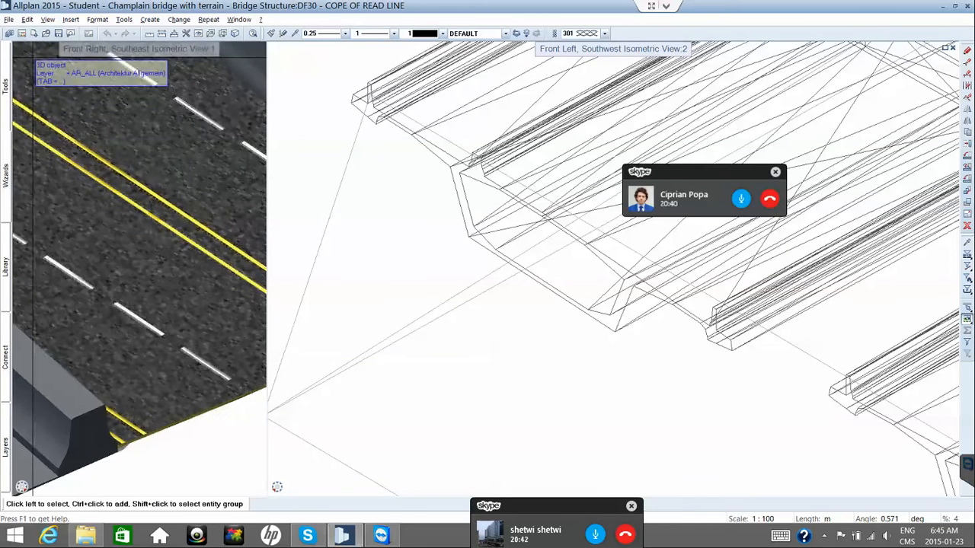
click(21, 34)
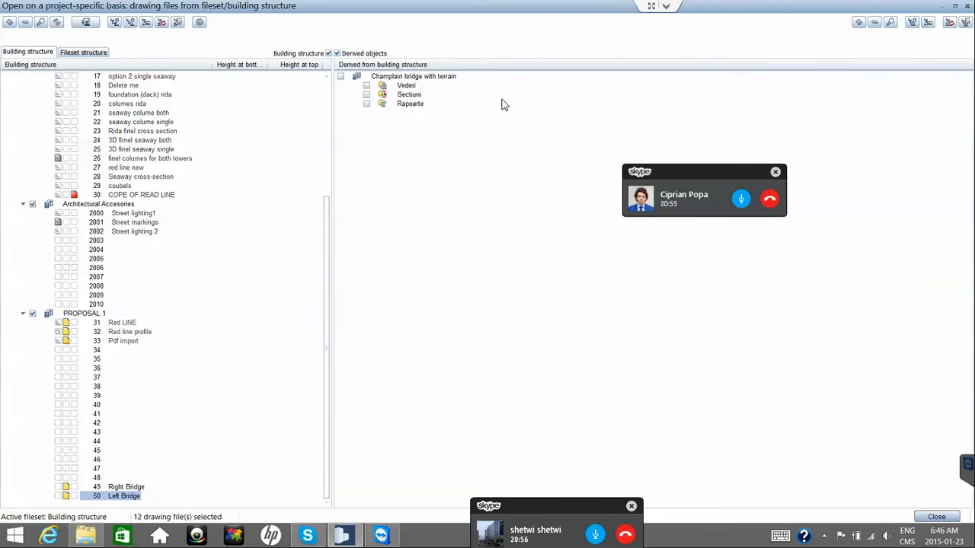
Return to the model, select and deselect the lower deck girder, then reopen the building structure.
key(Return)
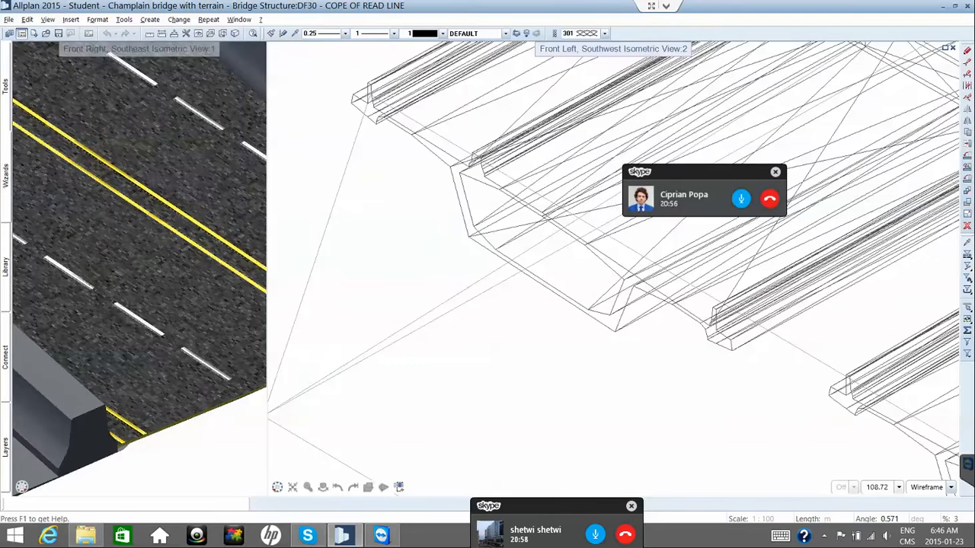
scroll(668, 413, down, 3)
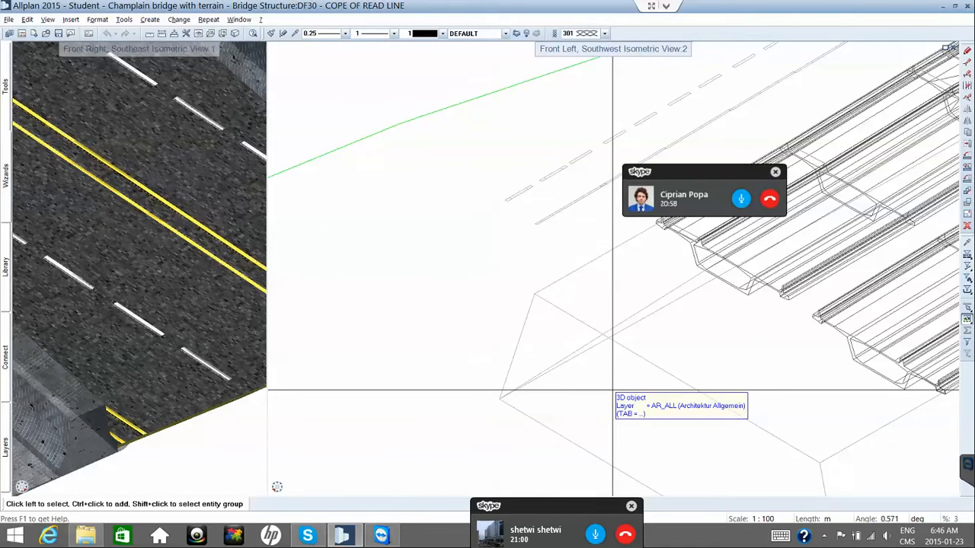
scroll(613, 390, up, 2)
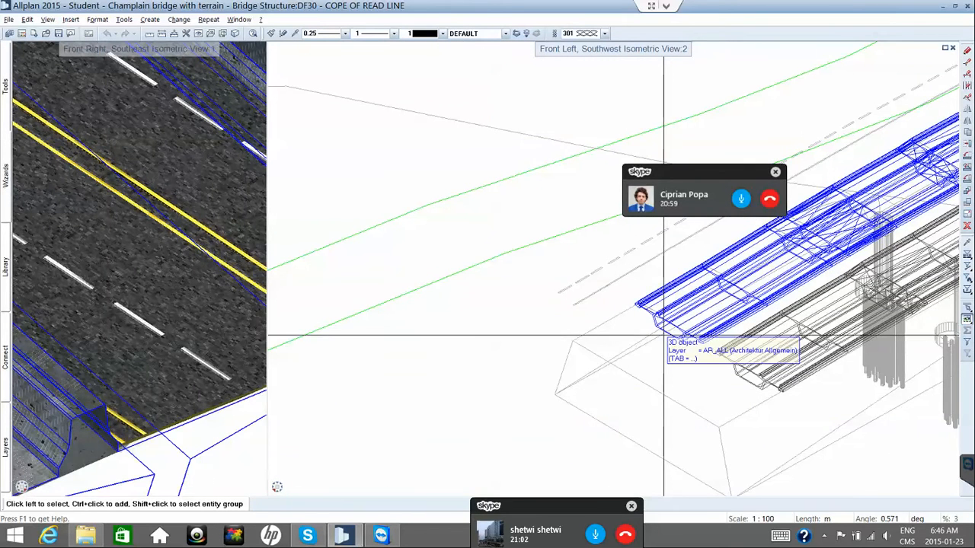
scroll(642, 308, up, 2)
click(642, 308)
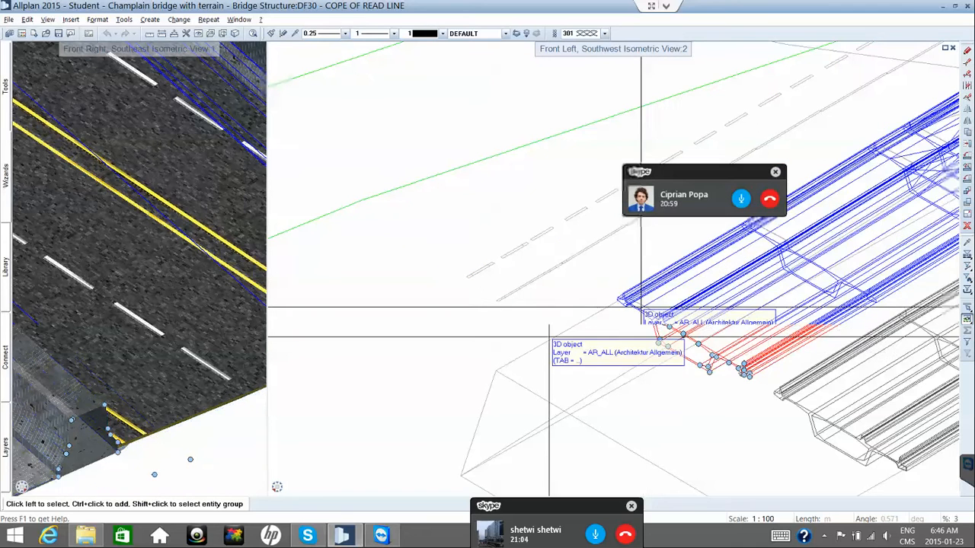
key(Escape)
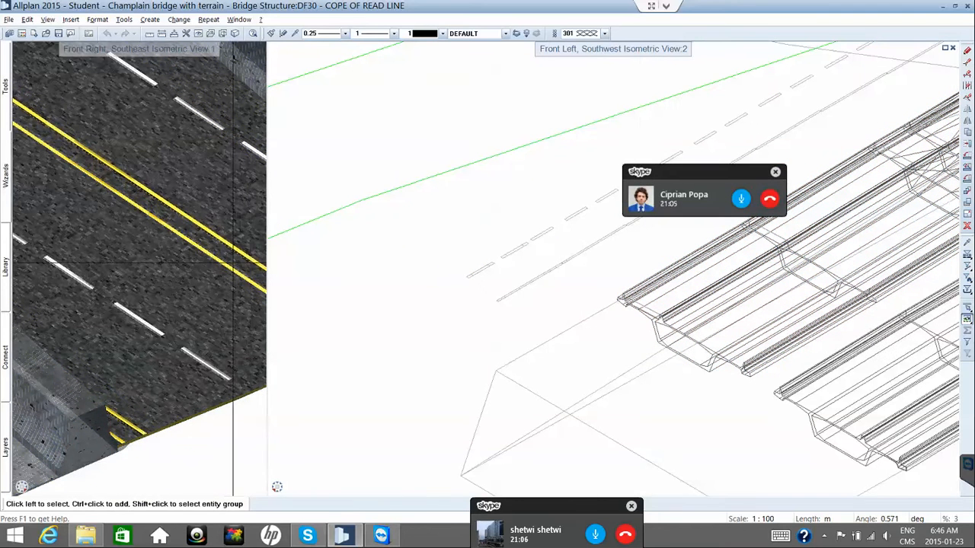
key(ctrl+o)
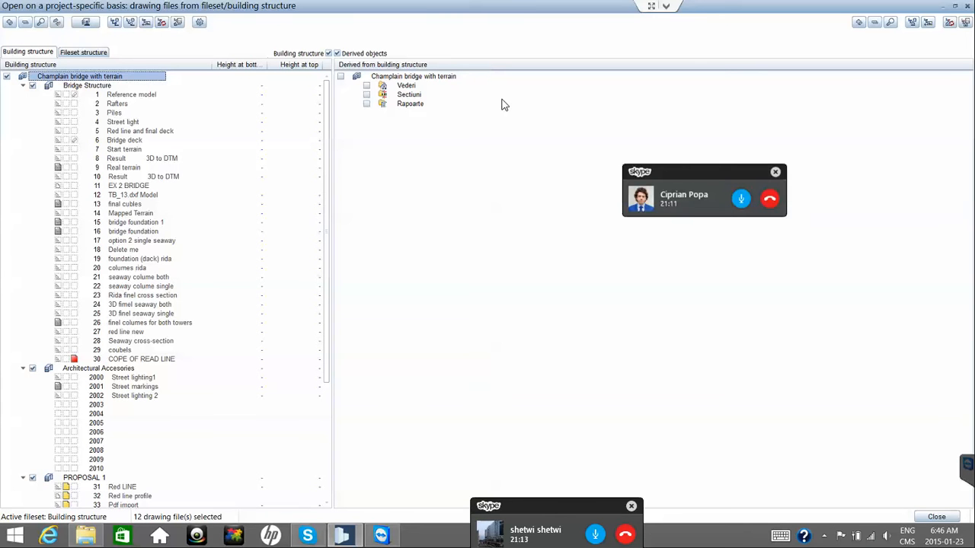
Change the status of the Street markings drawing file and close the building-structure list.
click(135, 386)
scroll(175, 289, down, 3)
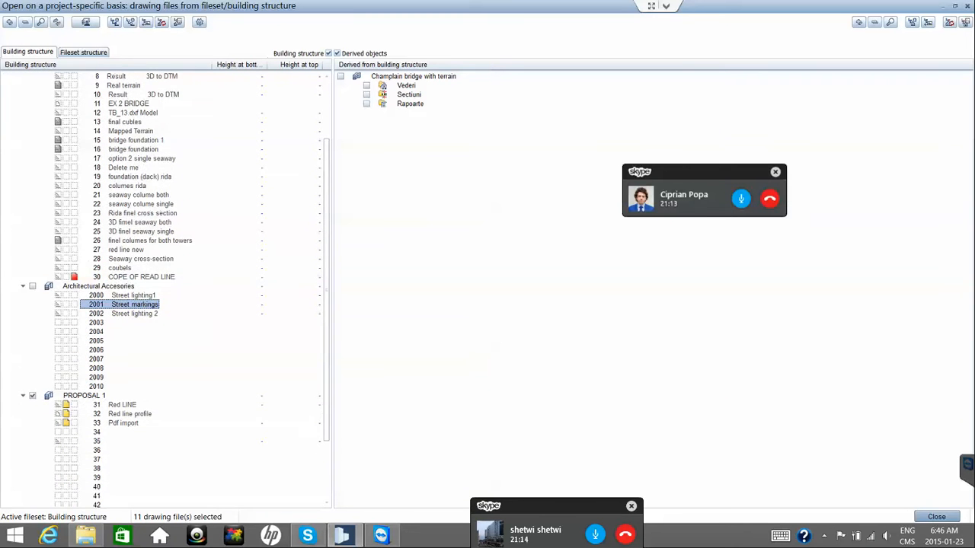
scroll(175, 289, down, 2)
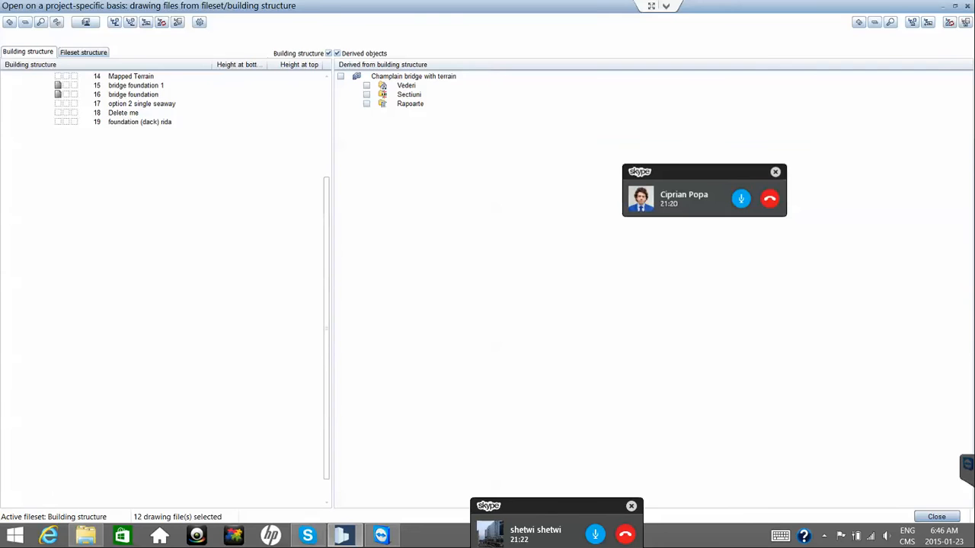
key(Return)
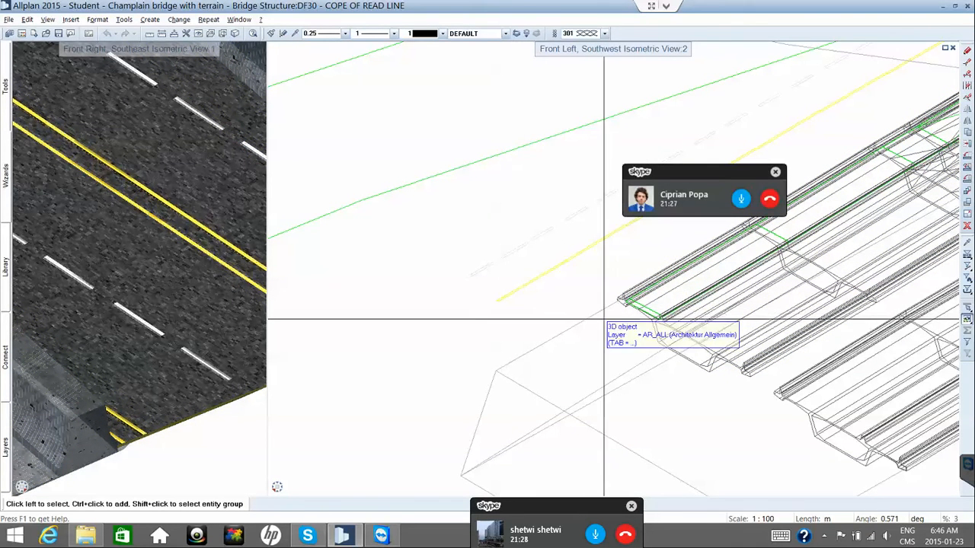
Rotate the right 3D view slightly, widen the left view, and reopen the building structure.
shift+middle_drag(619, 314, 668, 315)
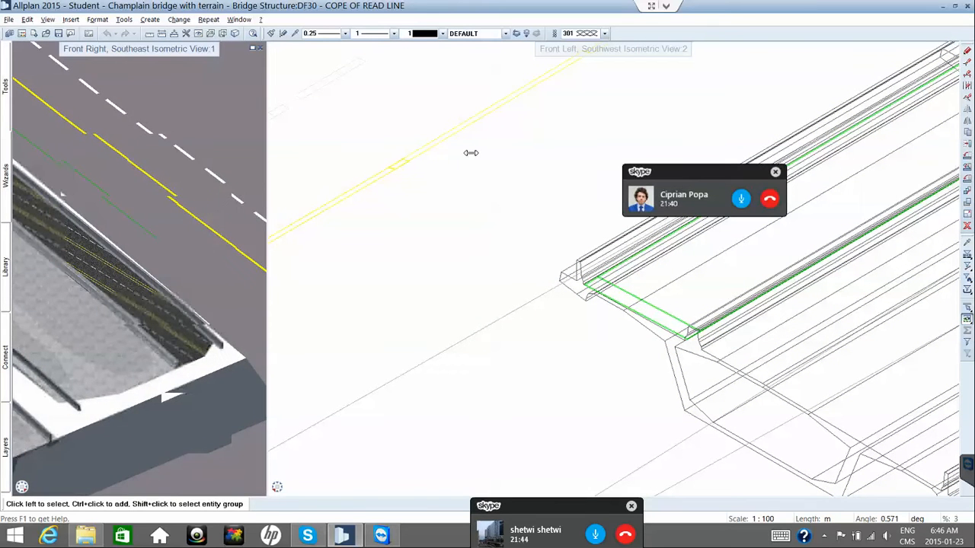
drag(470, 152, 428, 152)
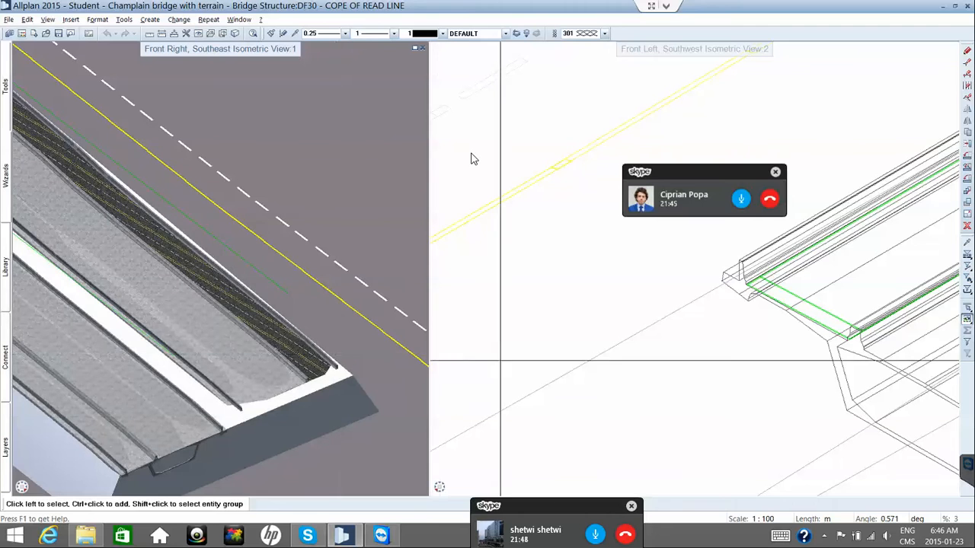
key(F2)
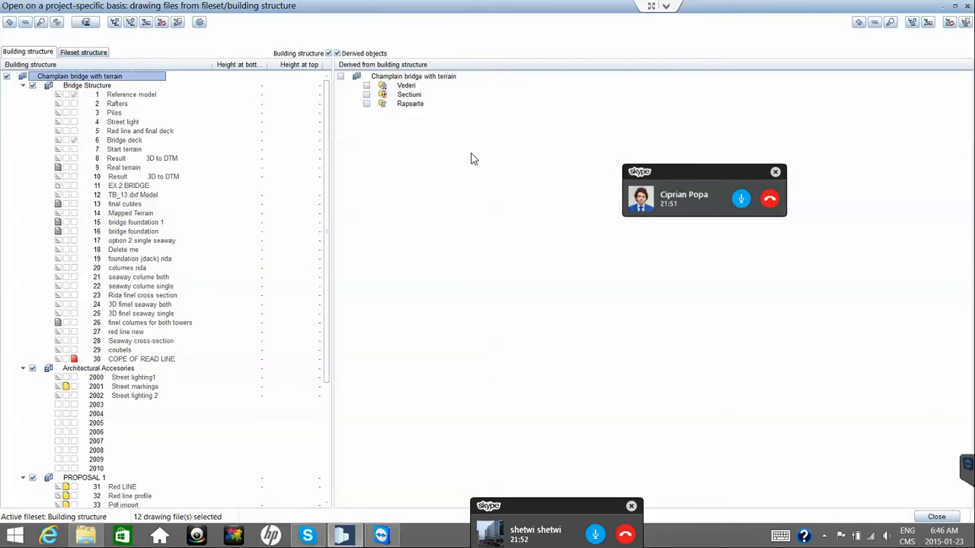
Make Street markings the current drawing file and adjust Red line profile and the bridge files.
key(Down)
key(Down)
key(Down)
key(Down)
key(Down)
key(Down)
key(Down)
key(Down)
key(Down)
key(Down)
key(Down)
key(Down)
key(Down)
key(Down)
key(Down)
key(Down)
key(Down)
key(Down)
key(Down)
key(Down)
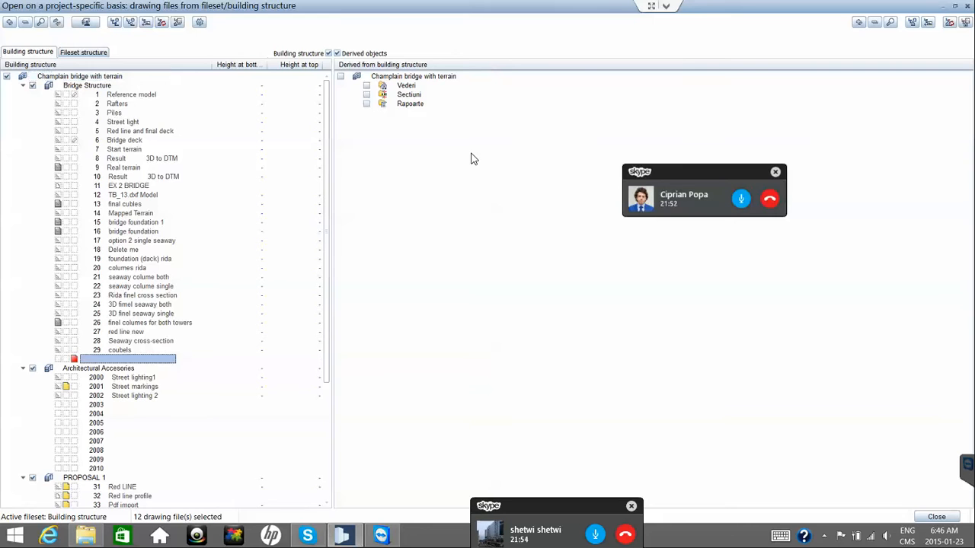
key(space)
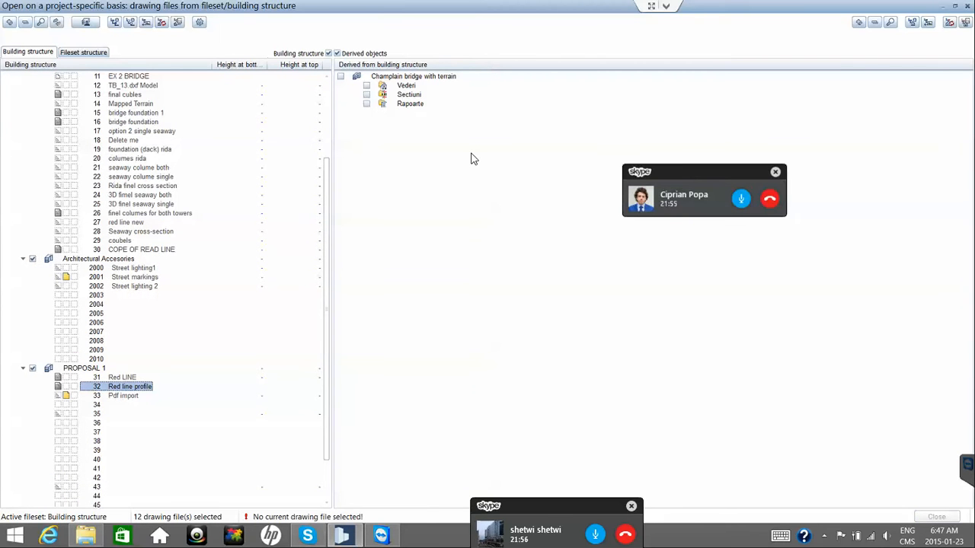
key(space)
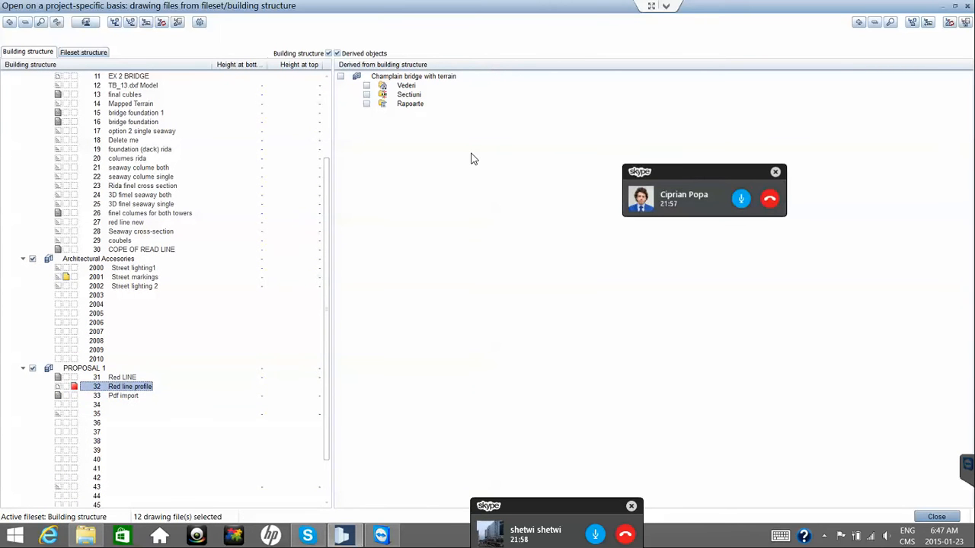
key(Up)
key(Up)
key(Up)
key(Up)
key(Up)
key(Up)
key(Up)
key(Up)
key(Up)
key(Up)
key(Up)
key(Up)
key(space)
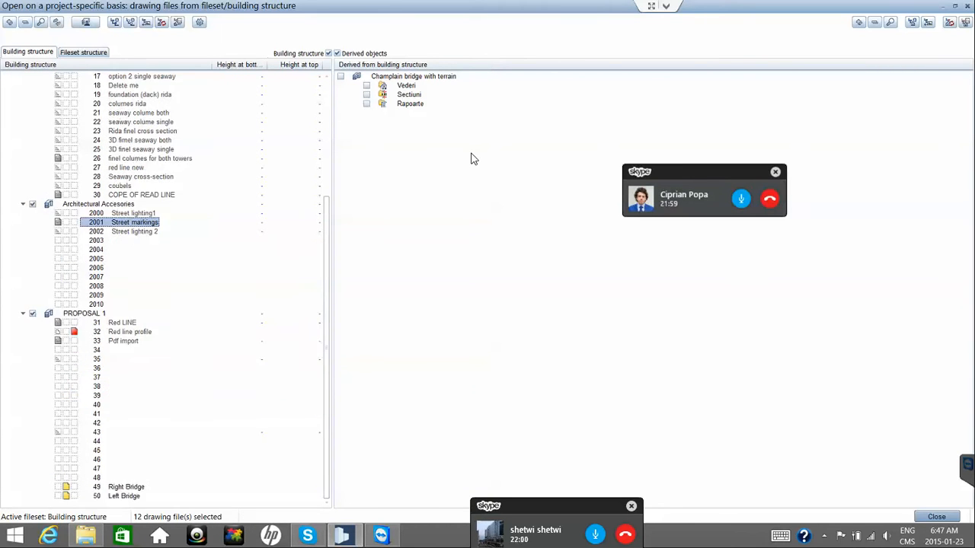
key(Down)
key(Down)
key(Down)
key(Down)
key(Down)
key(Down)
key(Down)
key(Down)
key(Down)
key(Down)
key(Down)
key(Down)
key(Down)
key(Down)
key(Down)
key(Down)
key(Down)
key(Down)
key(Down)
key(Down)
key(space)
key(Down)
key(space)
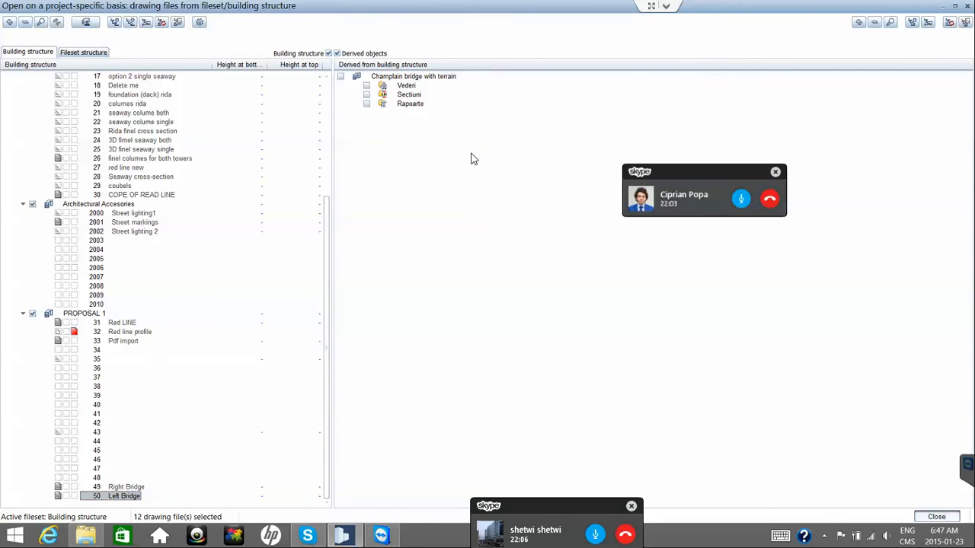
key(Return)
Zoom the view in, then check the drawing-file structure again and close it.
scroll(637, 287, up, 5)
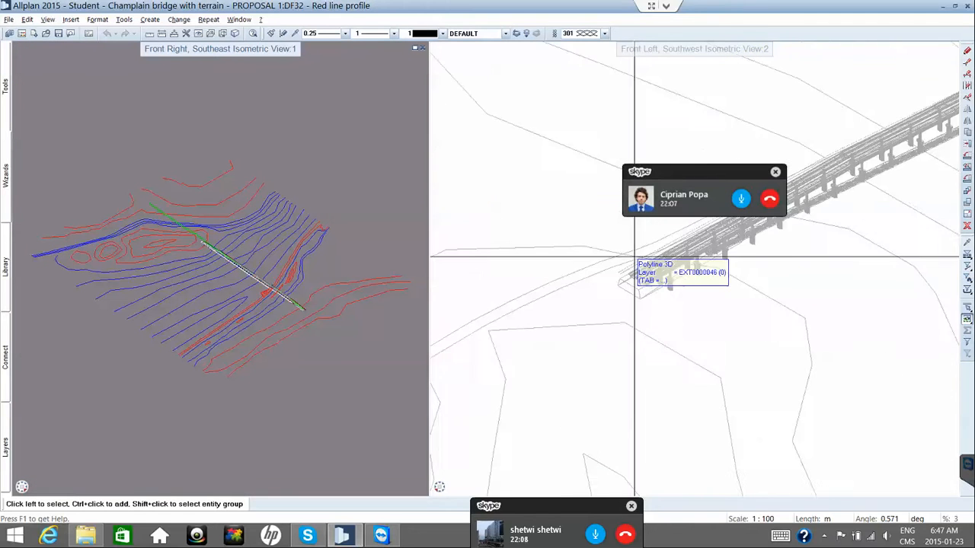
scroll(636, 264, up, 4)
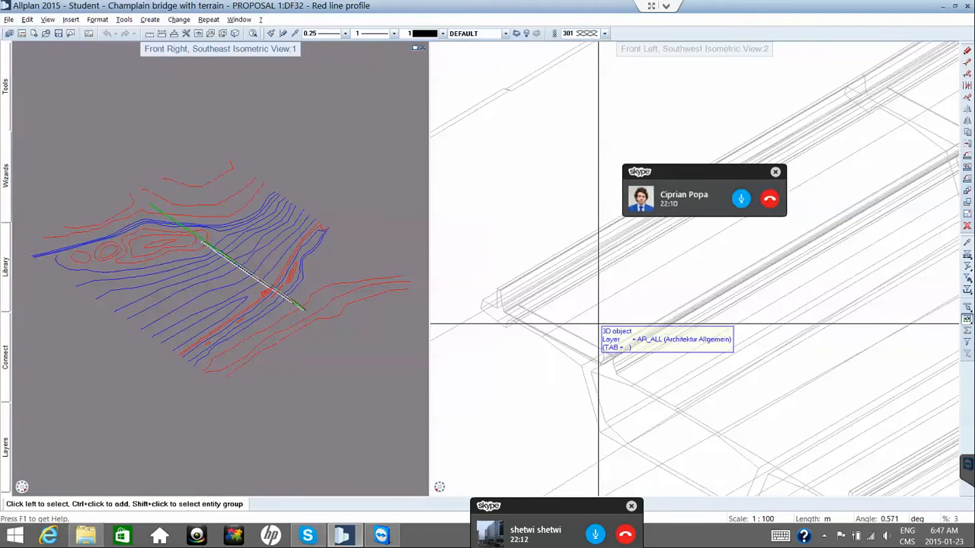
scroll(598, 326, up, 1)
key(ctrl+o)
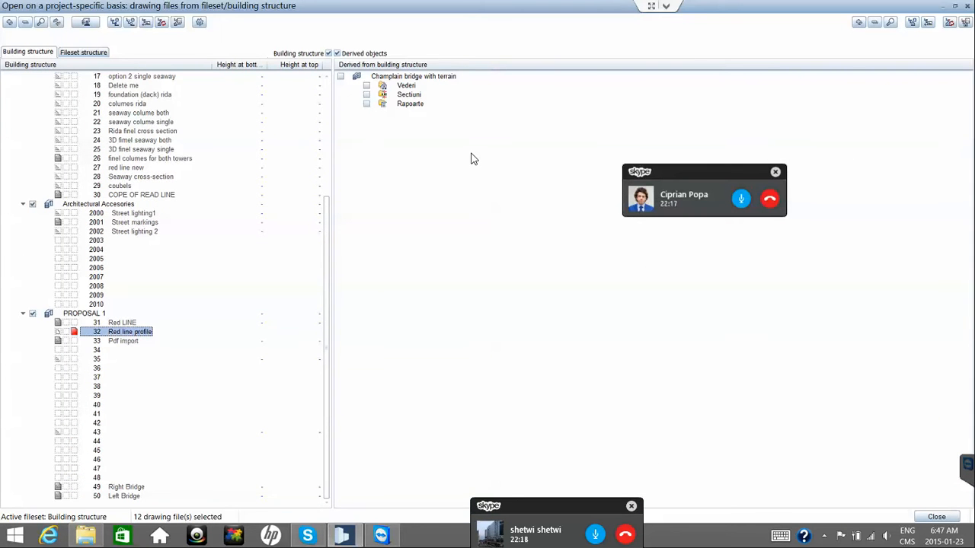
scroll(472, 158, up, 2)
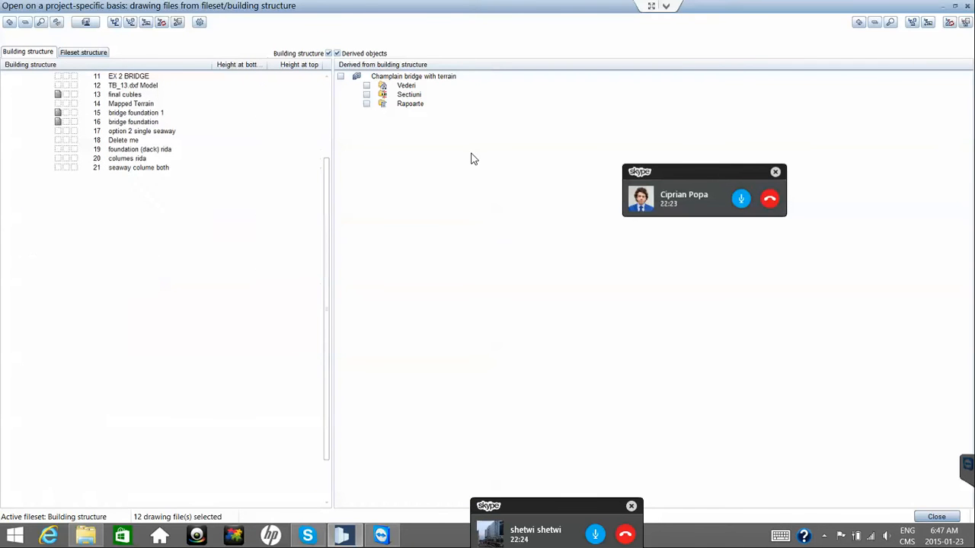
key(Return)
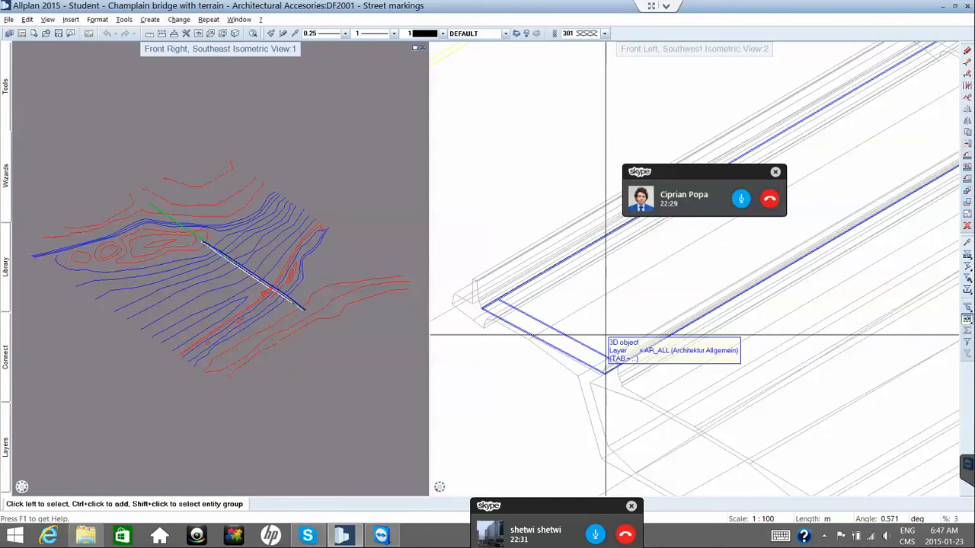
Turn off Red LINE and turn on Red line profile in the building structure.
click(605, 335)
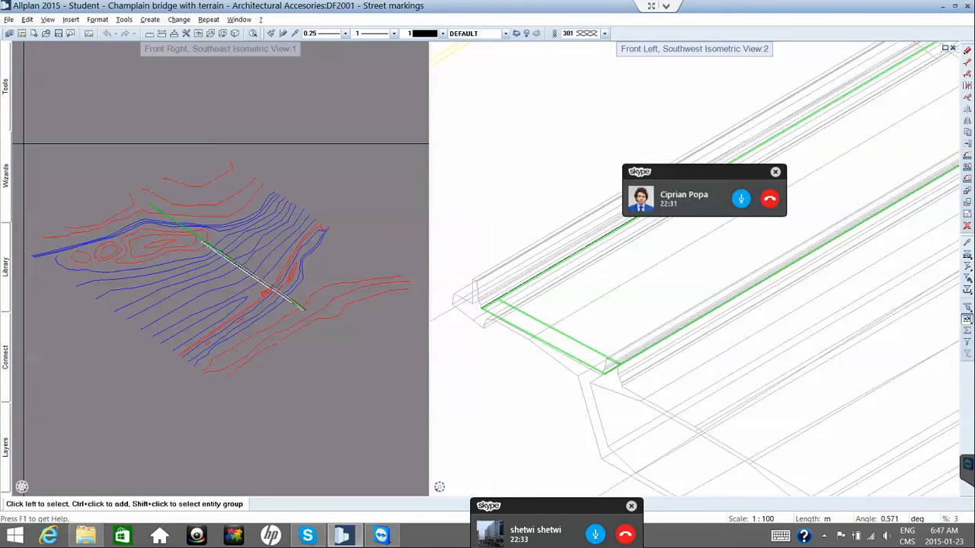
double_click(484, 118)
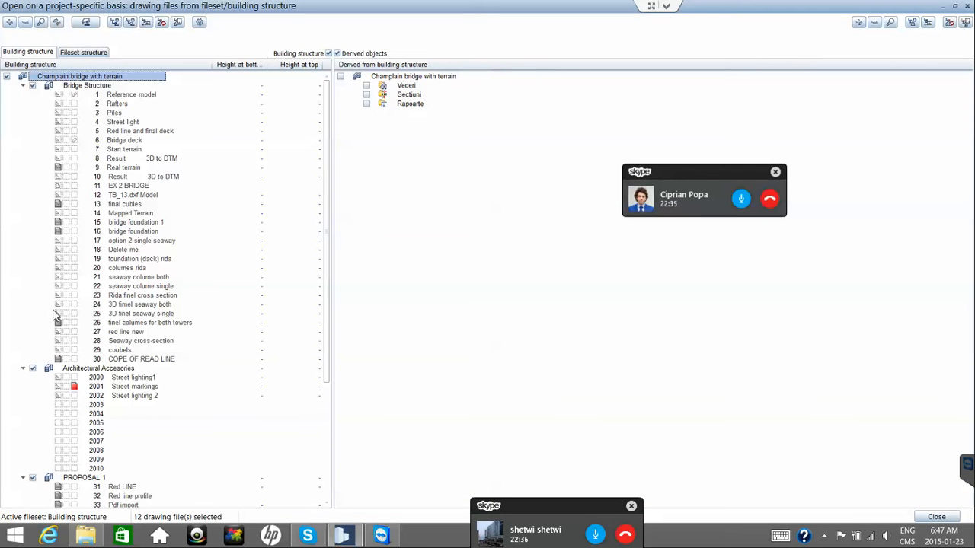
scroll(57, 316, down, 6)
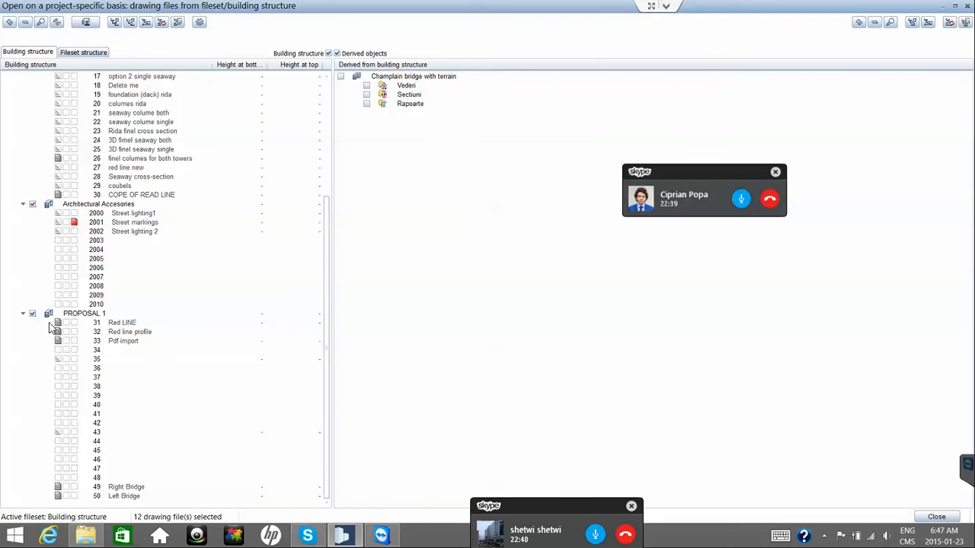
click(57, 323)
click(58, 332)
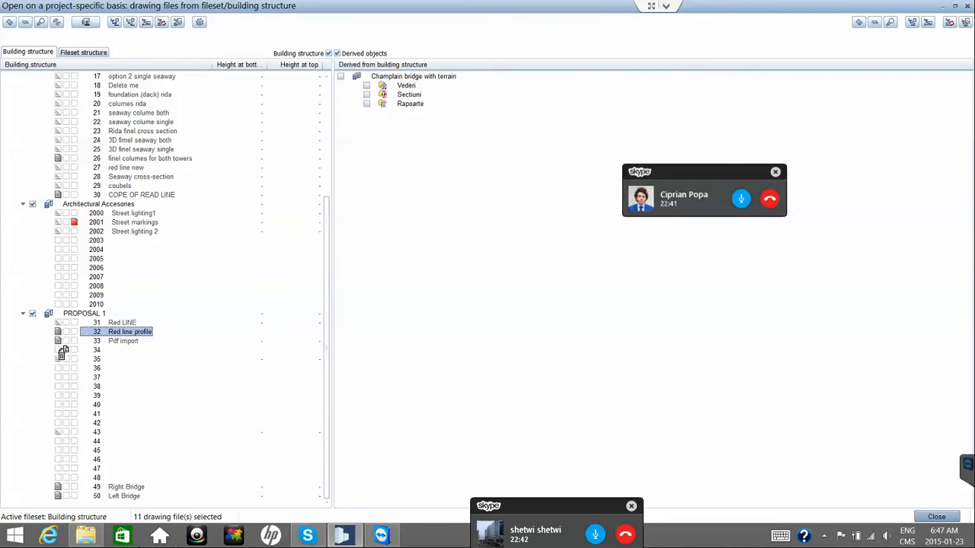
drag(62, 352, 59, 341)
key(Escape)
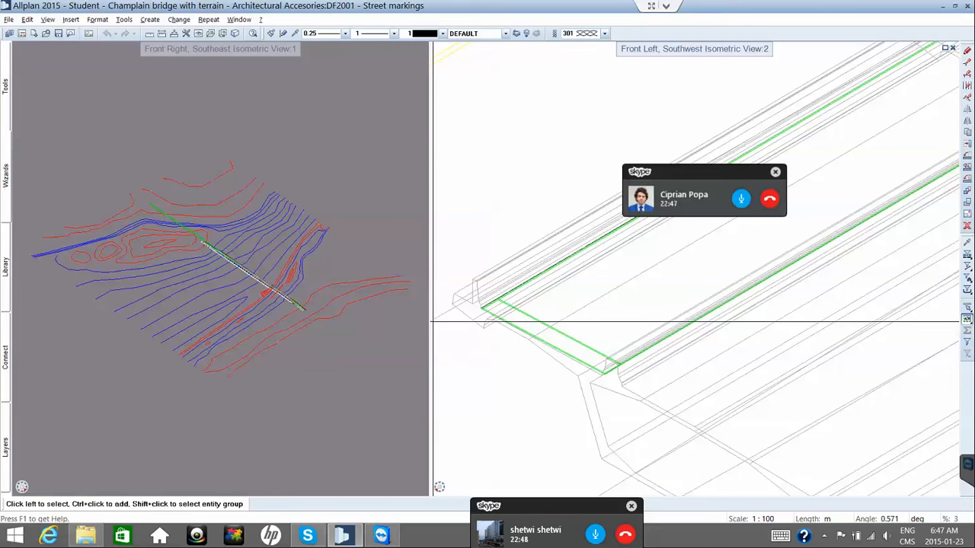
Turn off the Real terrain drawing file to hide the terrain contours.
key(XF86AudioRaiseVolume)
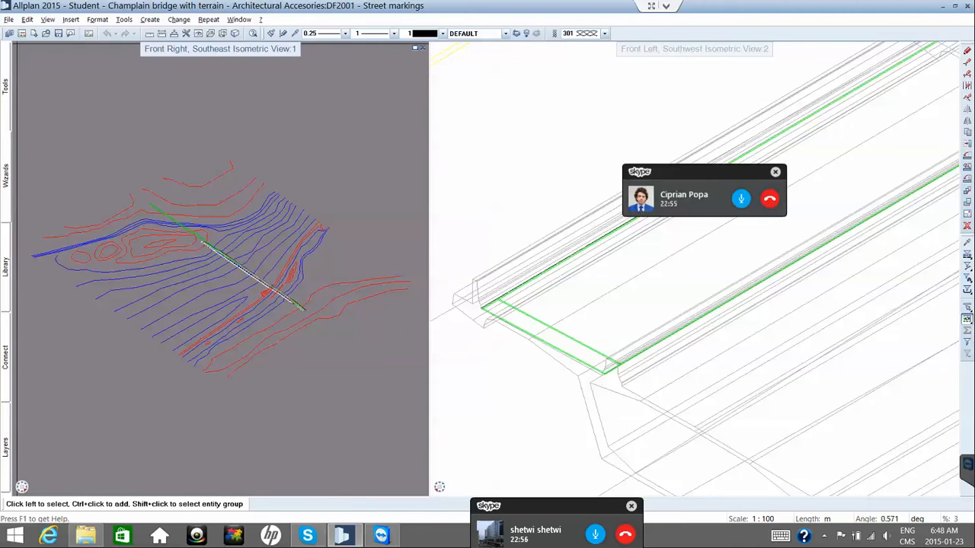
click(22, 34)
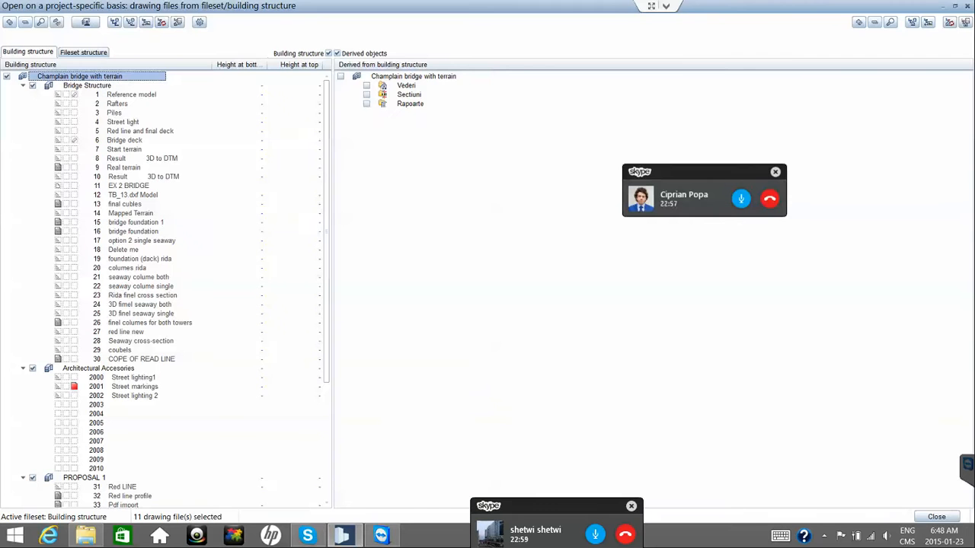
click(58, 167)
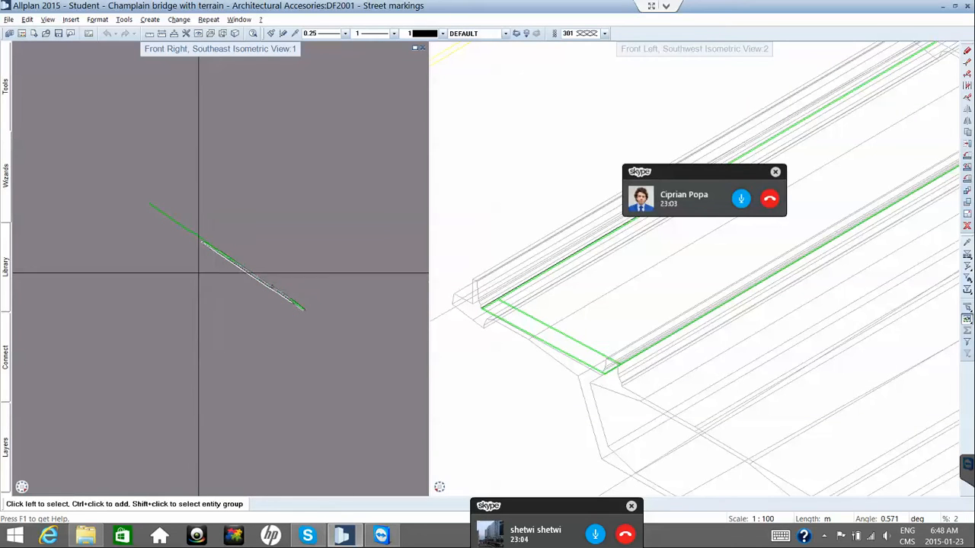
Zoom and shift the southeast isometric bridge view up-left, then slide out the Bonus Tools palette.
scroll(198, 273, up, 2)
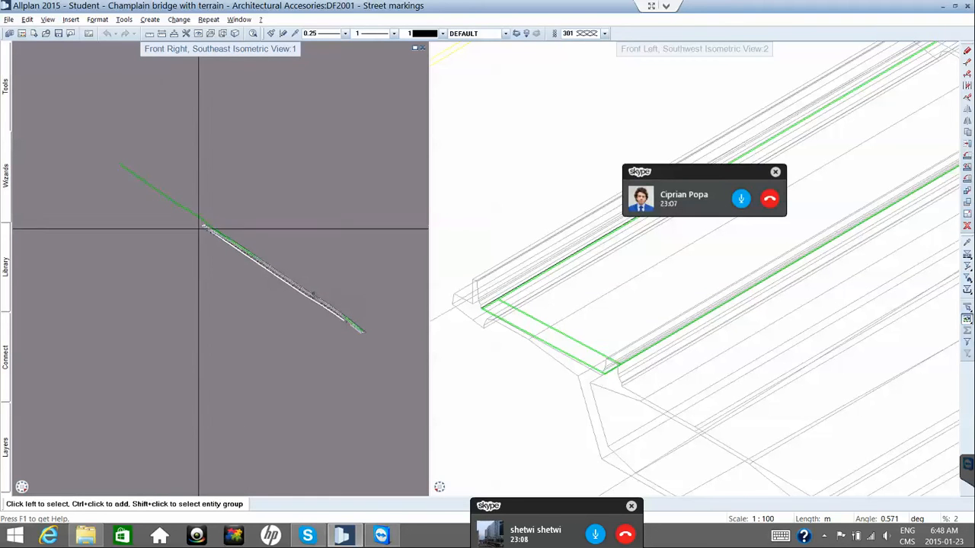
scroll(218, 237, up, 1)
scroll(218, 237, up, 4)
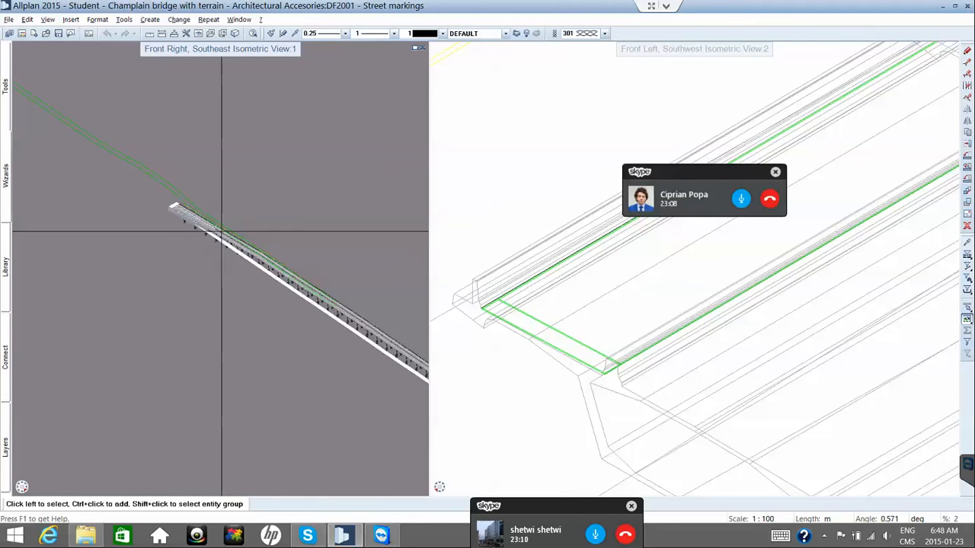
scroll(166, 206, up, 4)
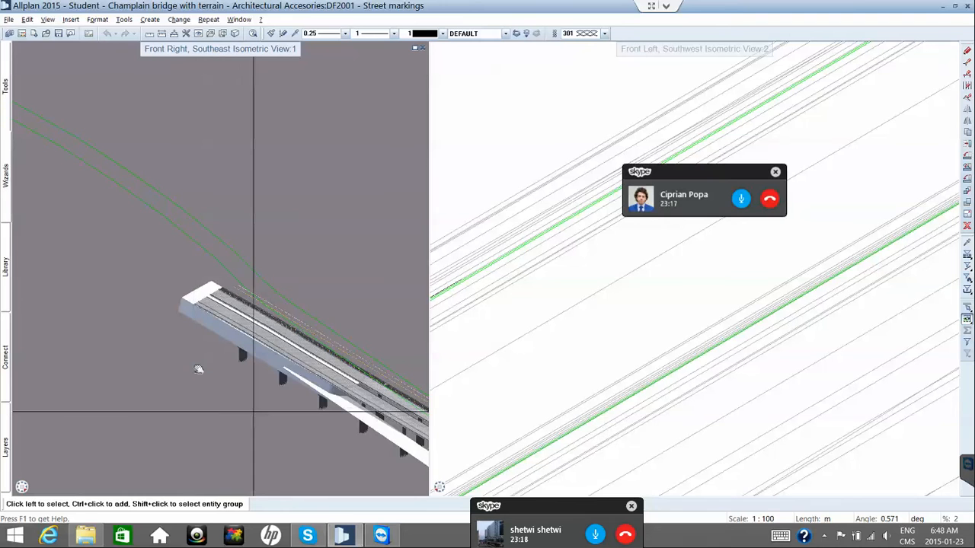
middle_drag(305, 364, 205, 306)
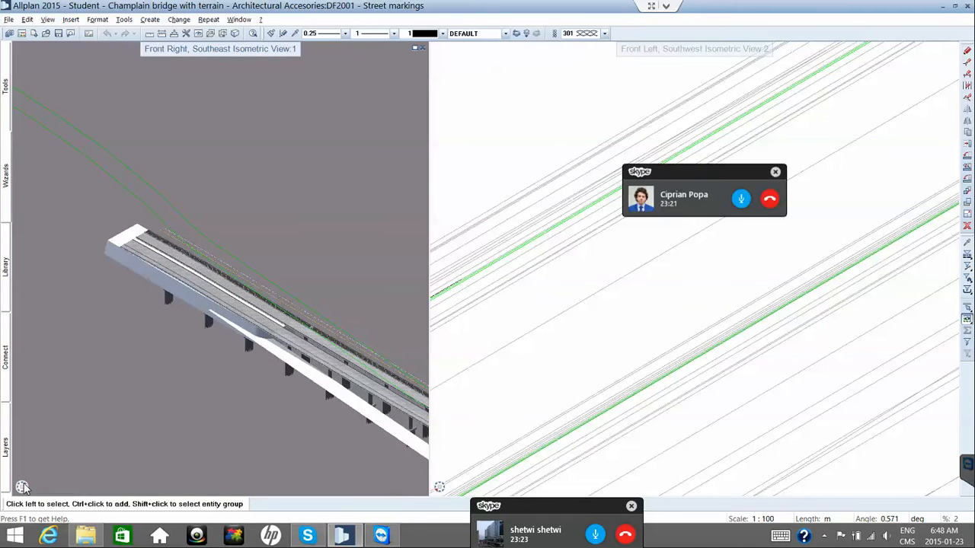
mouse_move(9, 461)
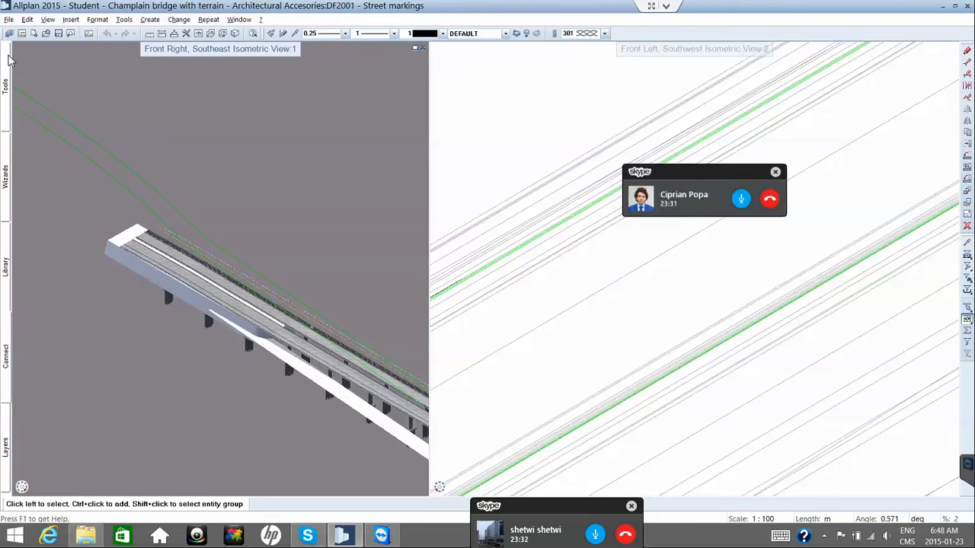
mouse_move(10, 61)
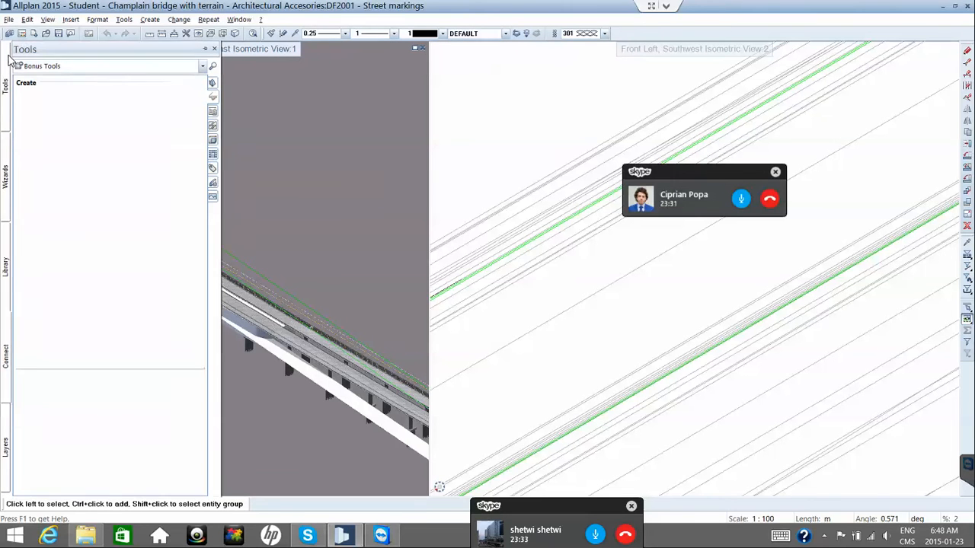
Pin the Tools palette beside the views and zoom into the left 3D view.
click(204, 50)
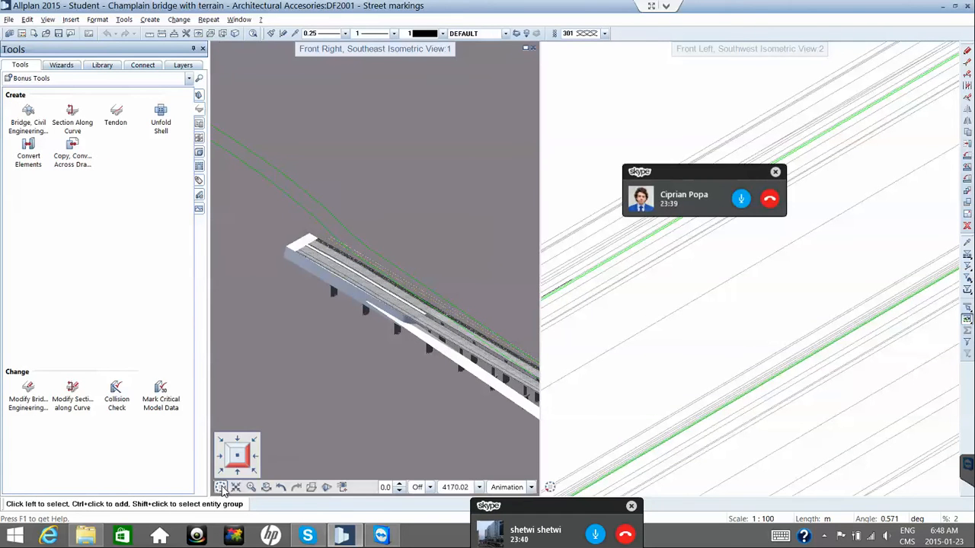
mouse_move(261, 487)
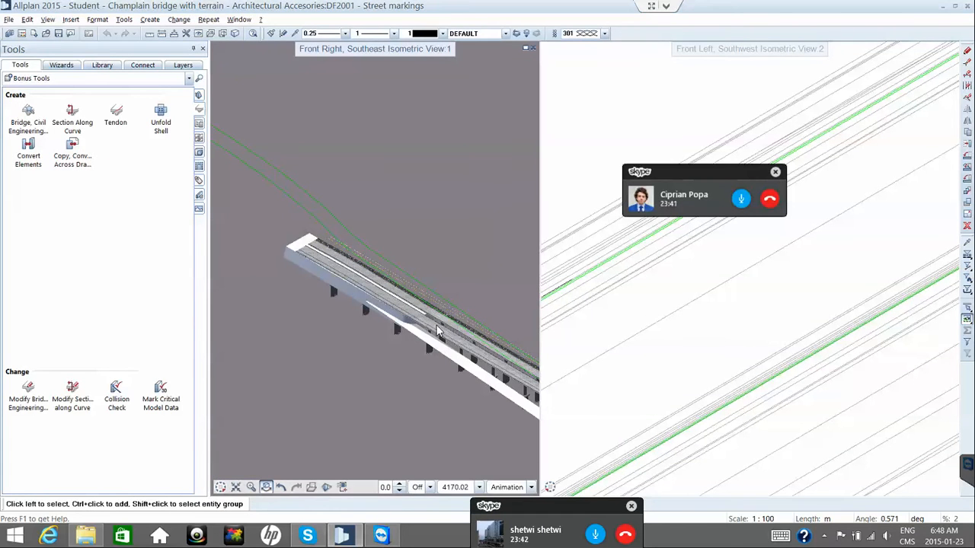
scroll(413, 311, up, 1)
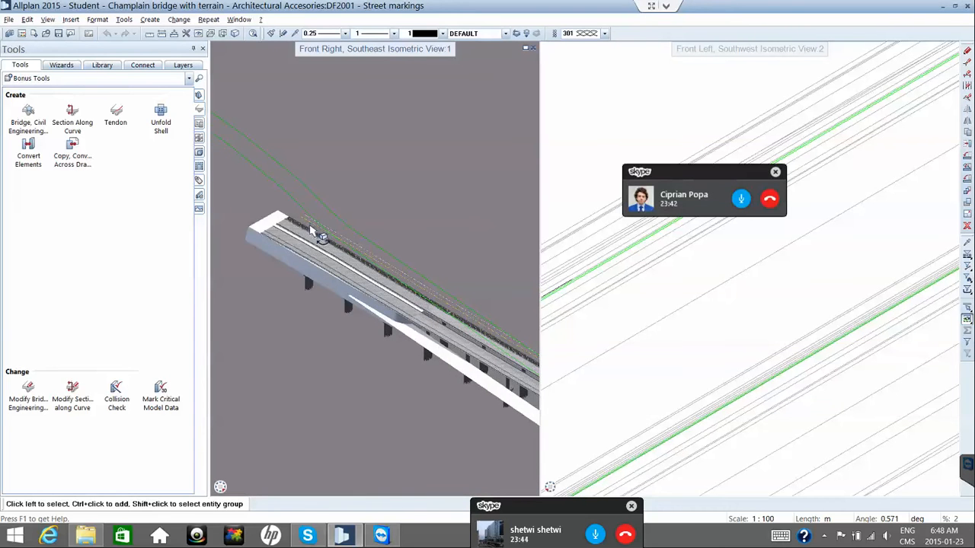
scroll(400, 264, up, 1)
scroll(423, 268, up, 1)
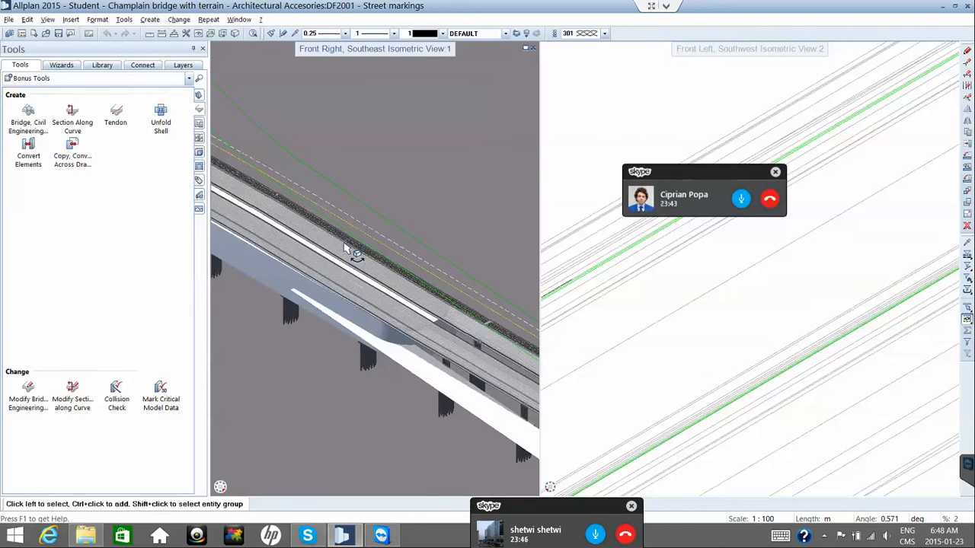
scroll(348, 249, up, 1)
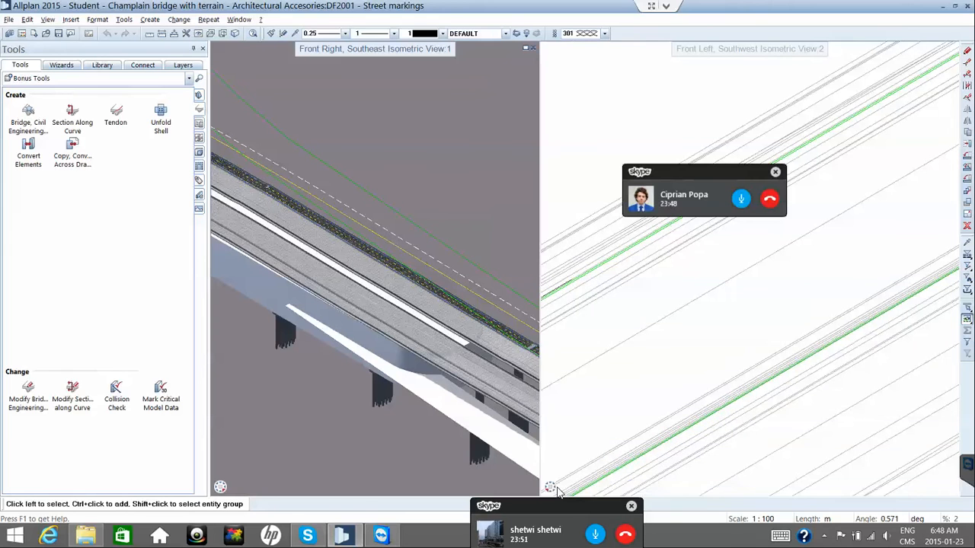
Switch the right viewport to Plan and centre it on the green street line.
mouse_move(555, 491)
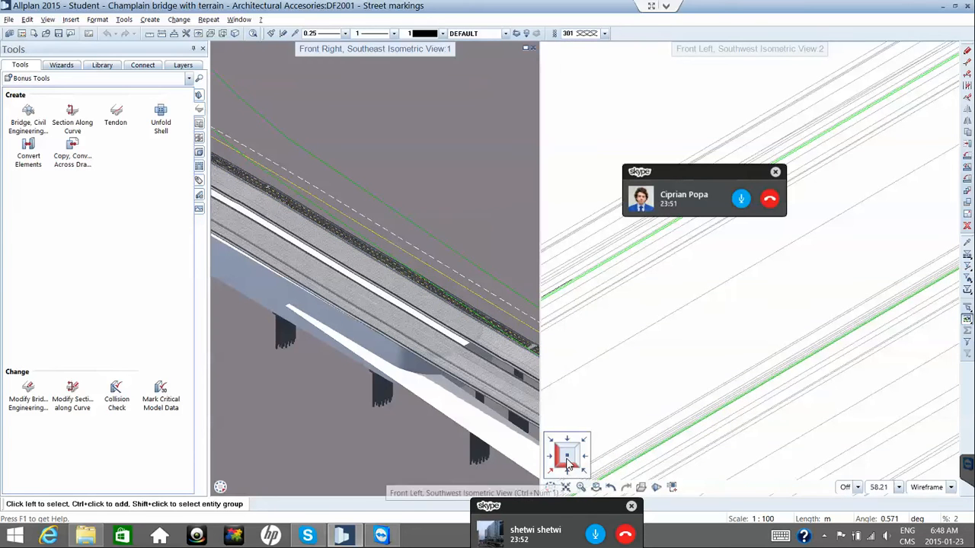
click(567, 455)
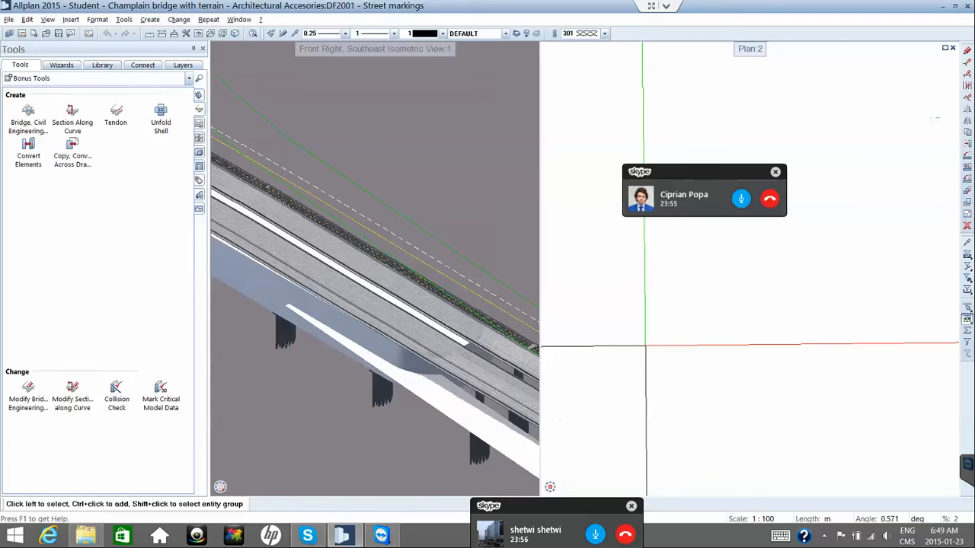
mouse_move(676, 372)
middle_down()
mouse_move(655, 390)
mouse_move(638, 347)
middle_up()
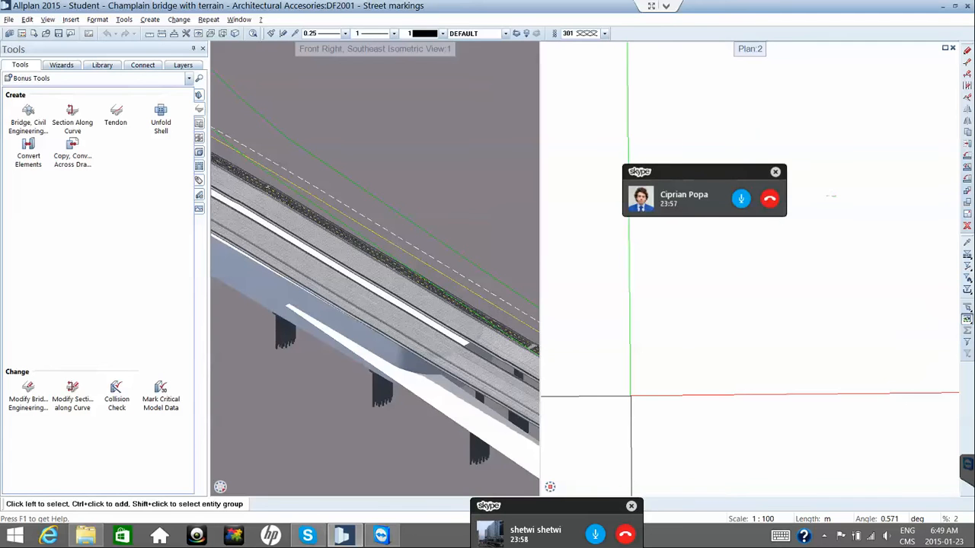
middle_drag(816, 240, 743, 374)
scroll(750, 328, up, 2)
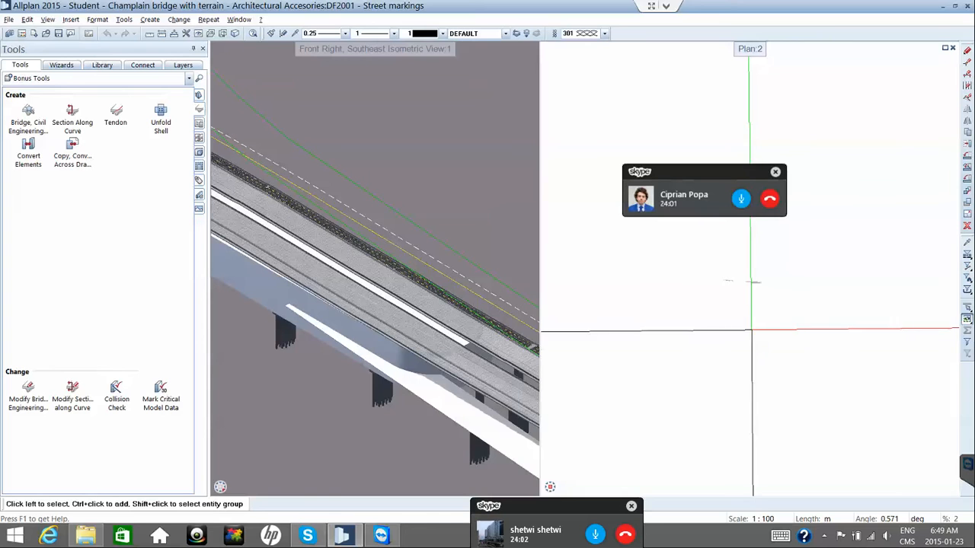
scroll(759, 242, up, 4)
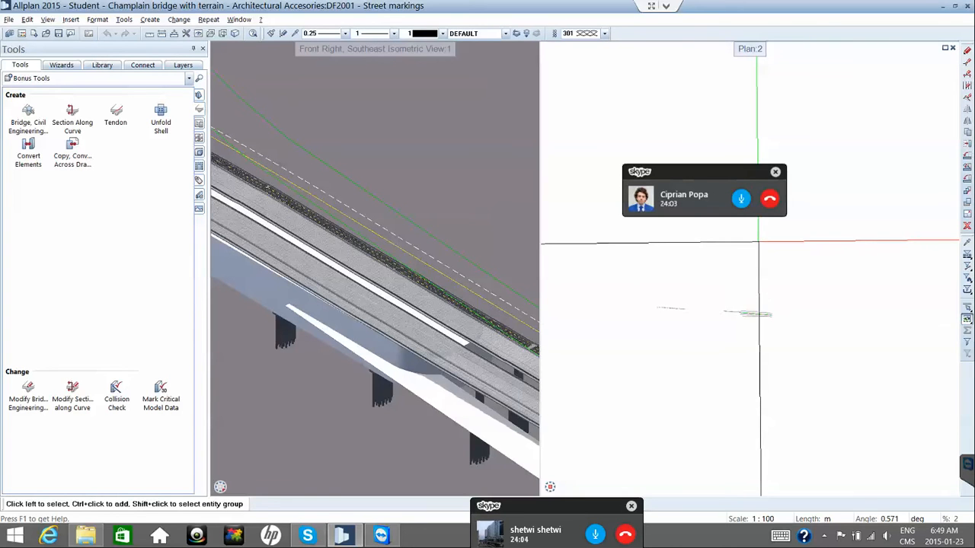
scroll(744, 369, up, 2)
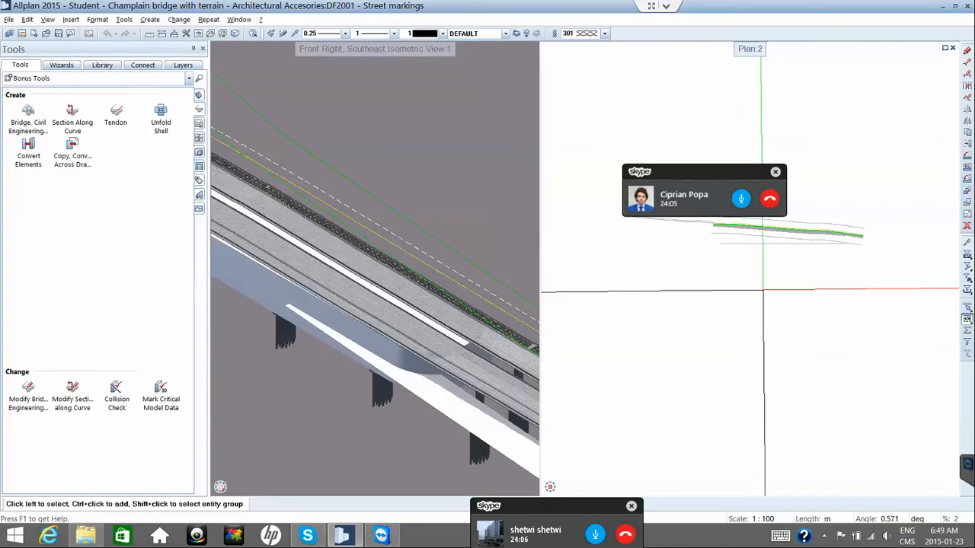
middle_drag(764, 289, 734, 337)
scroll(735, 318, up, 2)
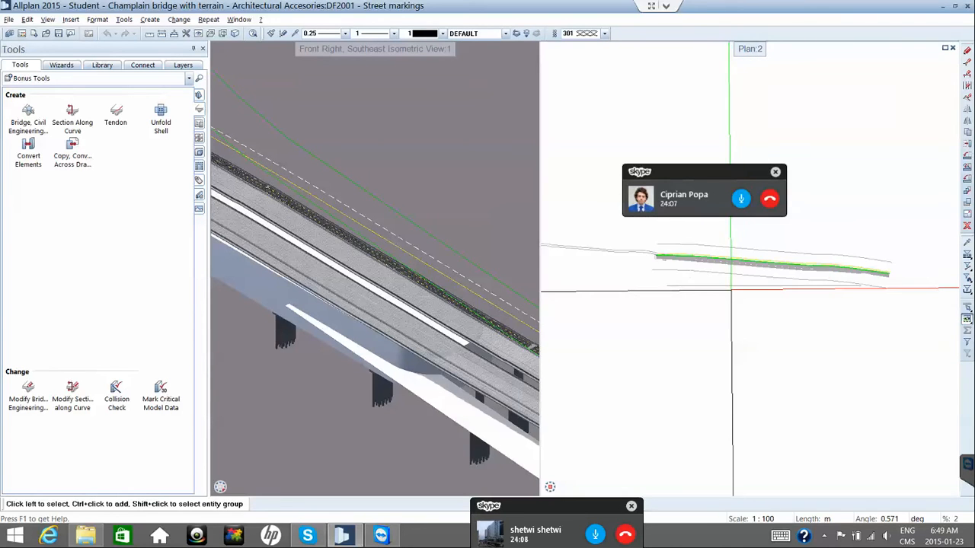
Delete only the 3D Surface elements over the bridge, using the Element Filter and a window selection.
click(967, 226)
click(968, 270)
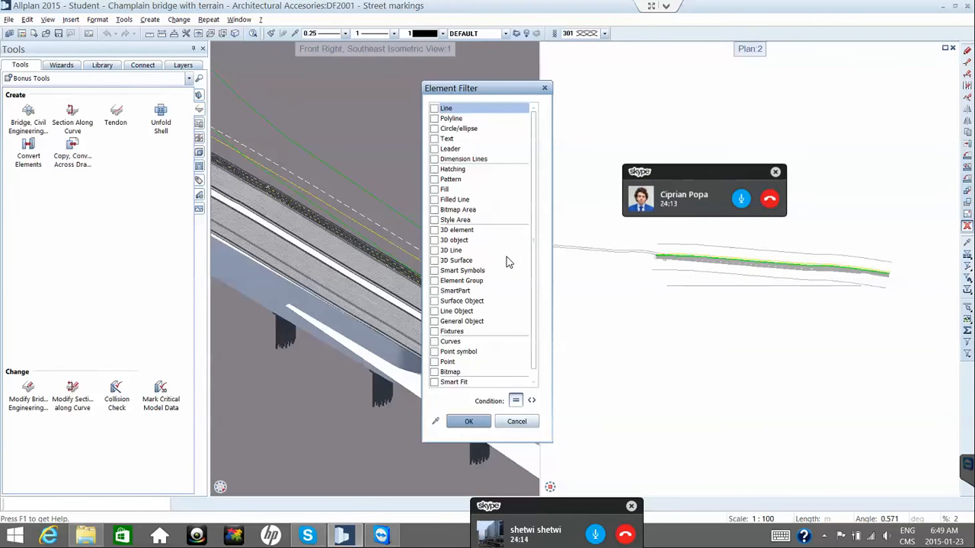
click(466, 261)
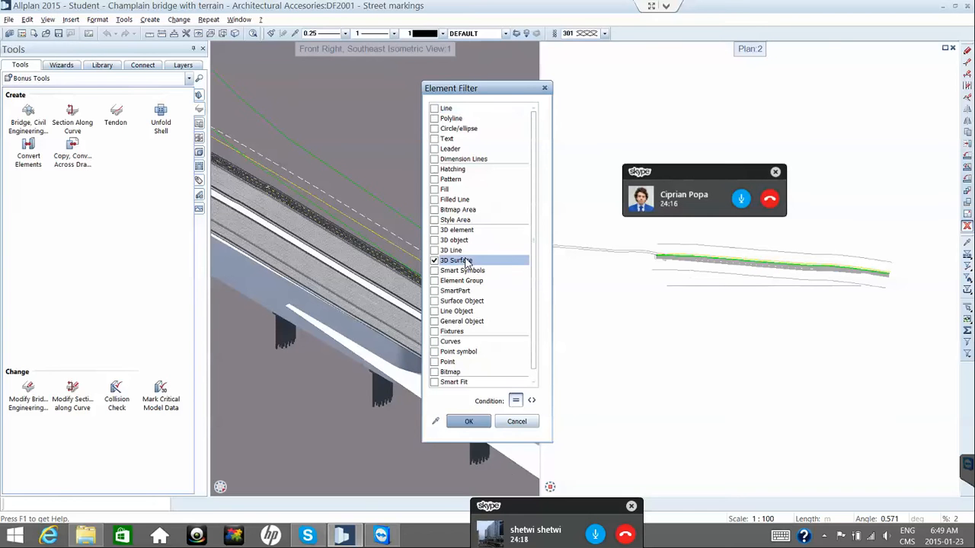
click(480, 422)
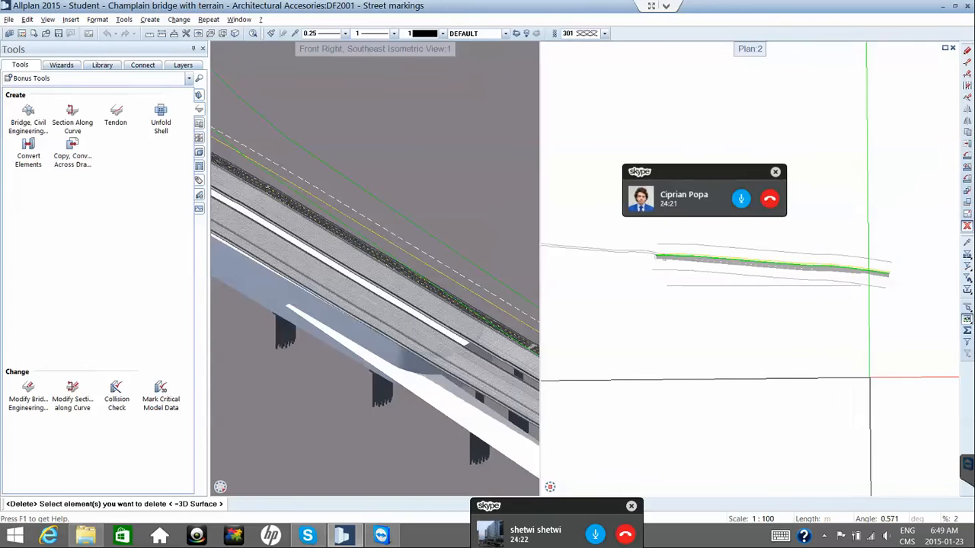
drag(904, 381, 564, 114)
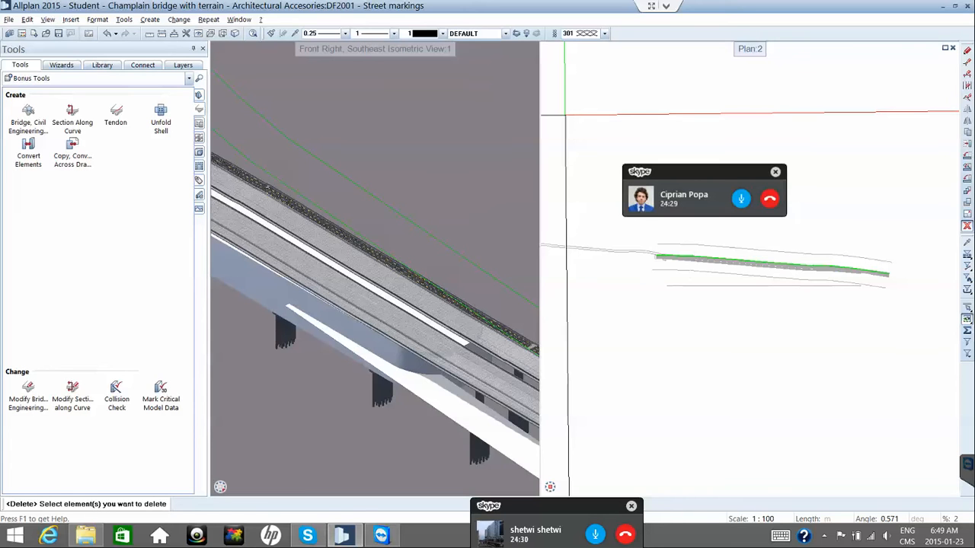
End the delete command and pan and zoom the 3D view to the end of the road deck.
key(Escape)
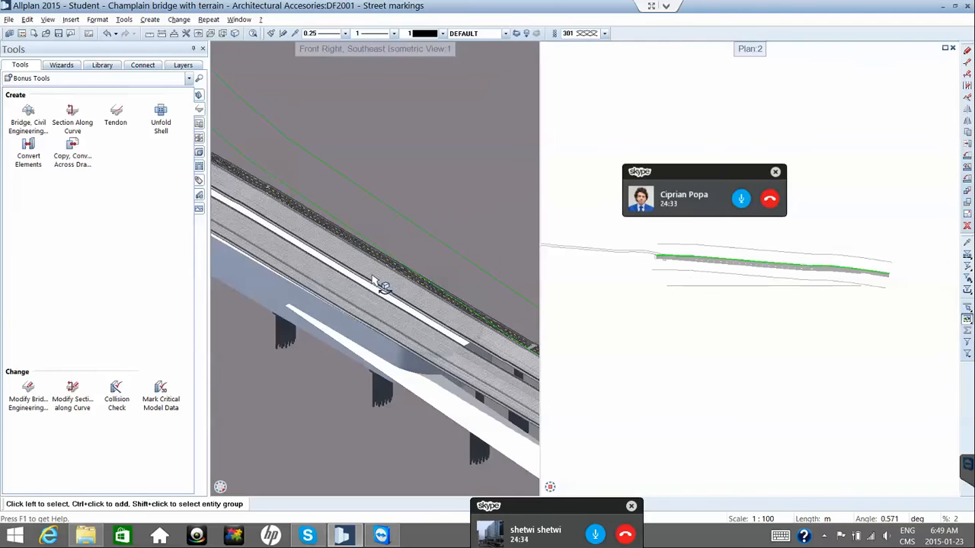
scroll(378, 283, down, 2)
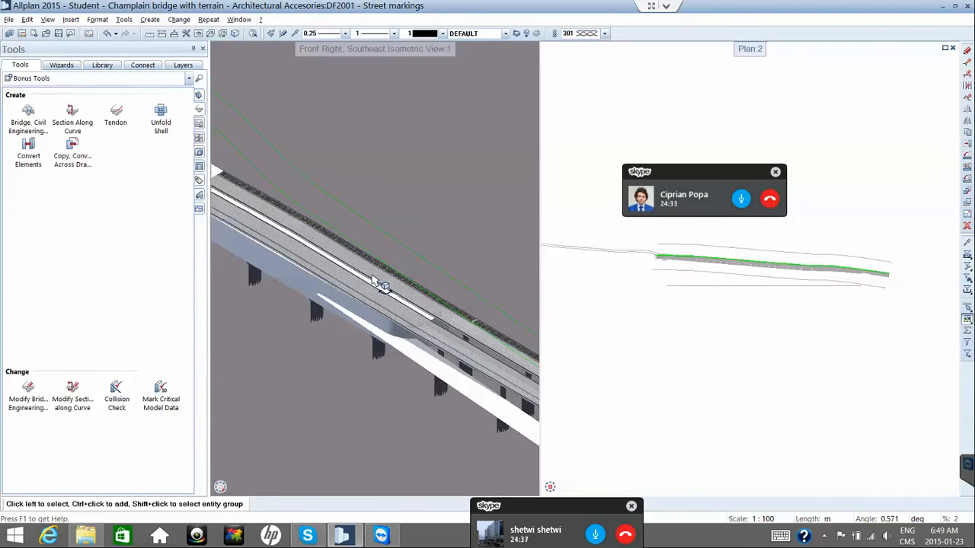
scroll(379, 283, down, 3)
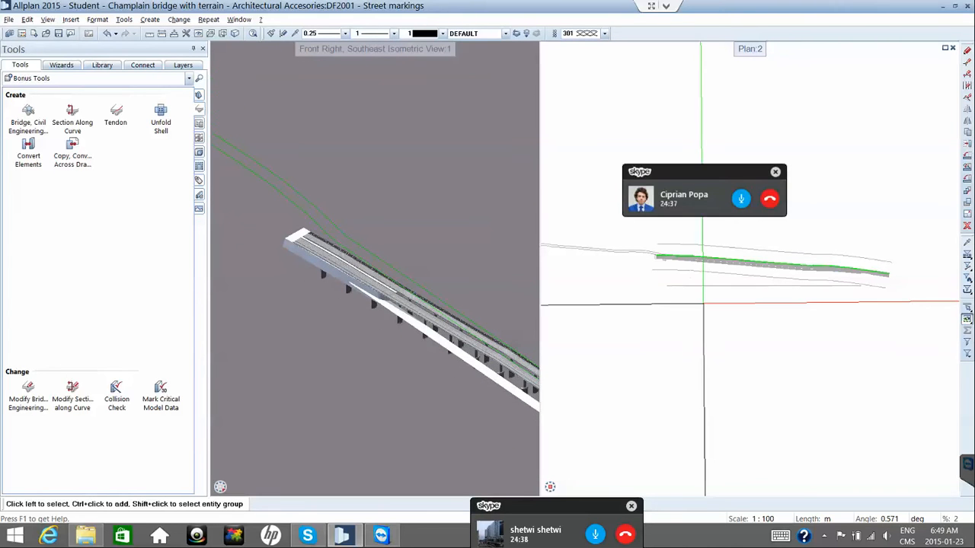
click(413, 274)
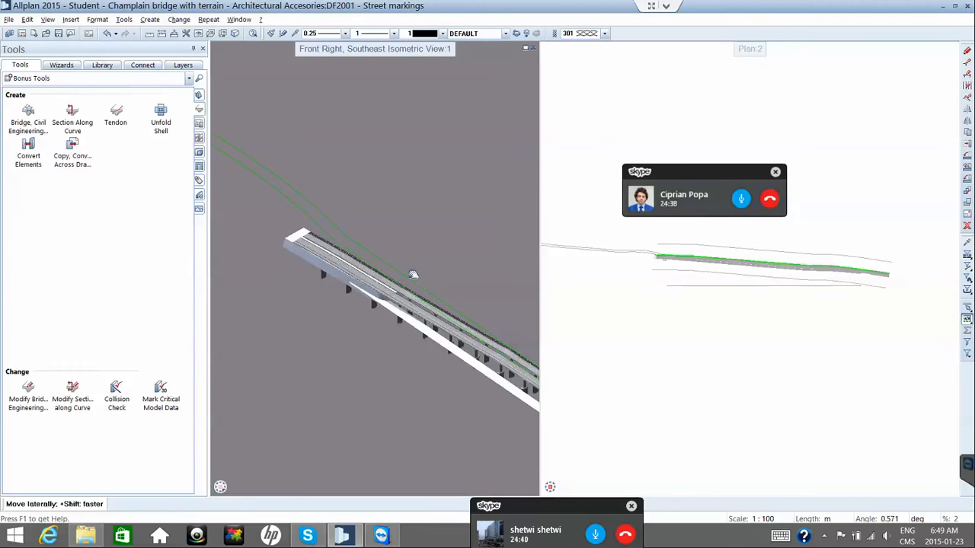
middle_drag(412, 274, 358, 236)
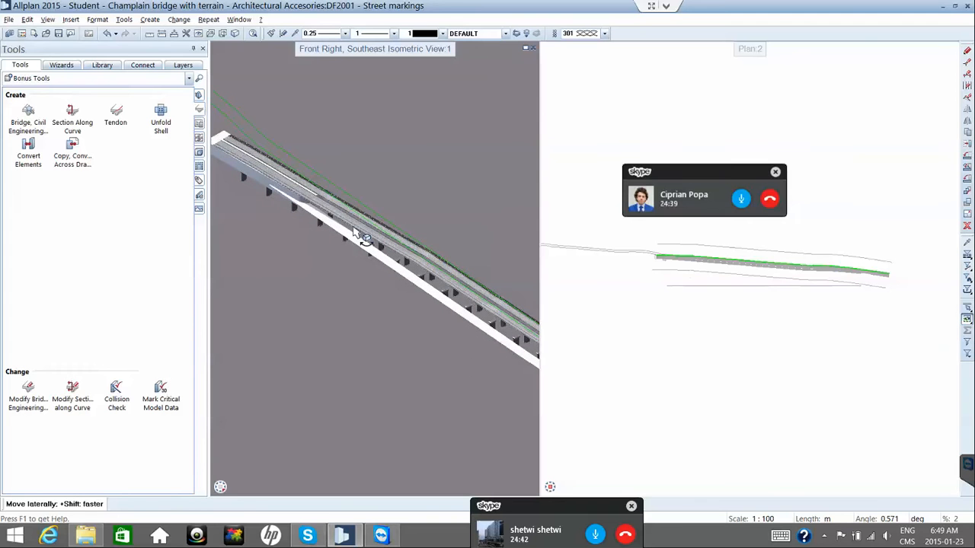
scroll(359, 241, down, 4)
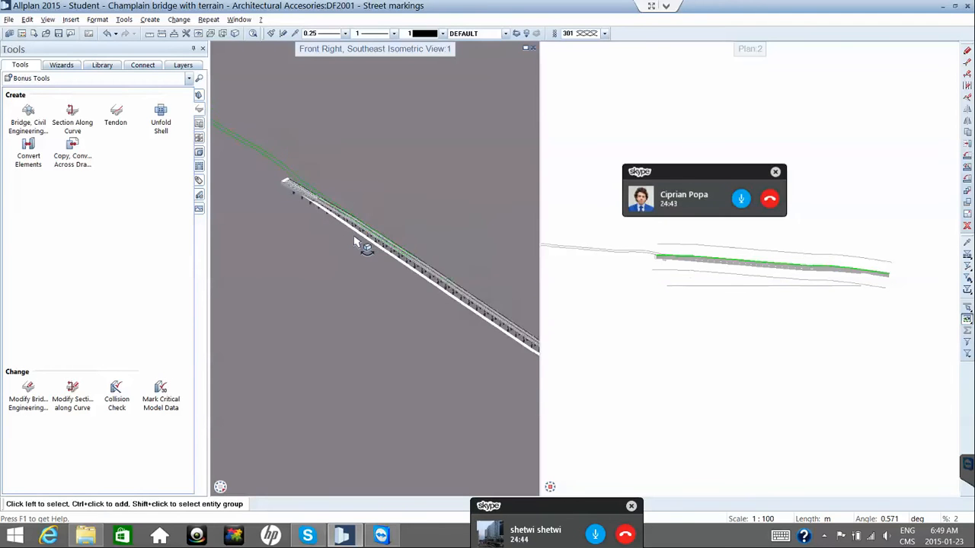
scroll(360, 243, down, 4)
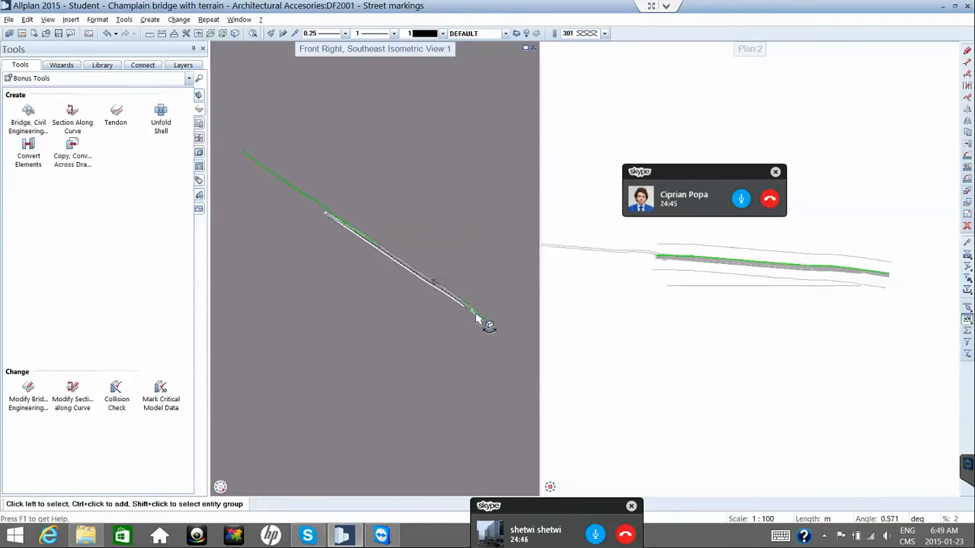
scroll(476, 320, up, 5)
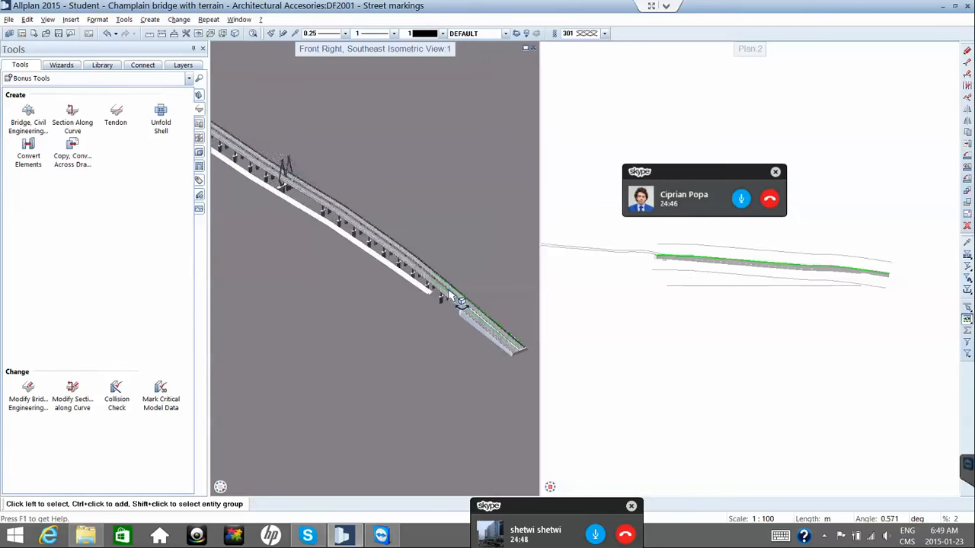
scroll(453, 297, up, 3)
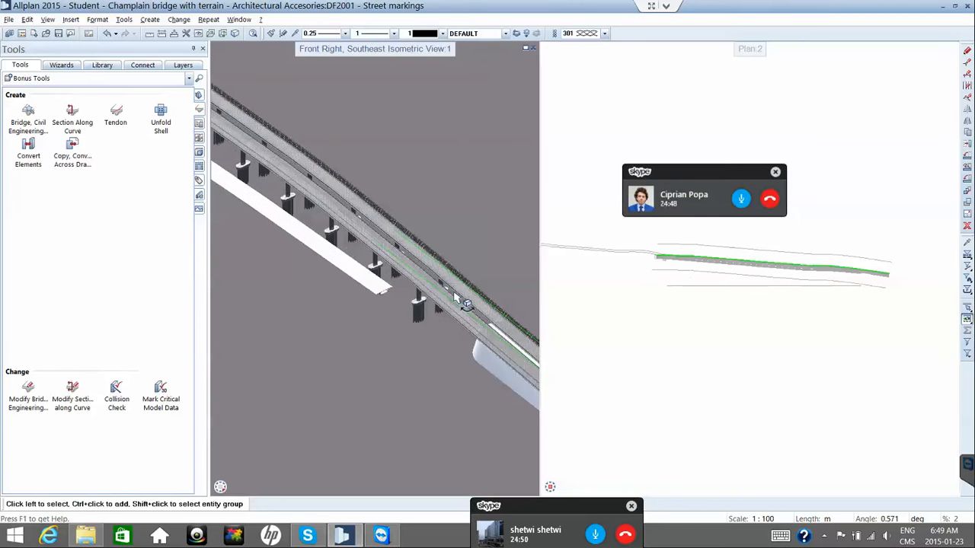
scroll(453, 297, up, 3)
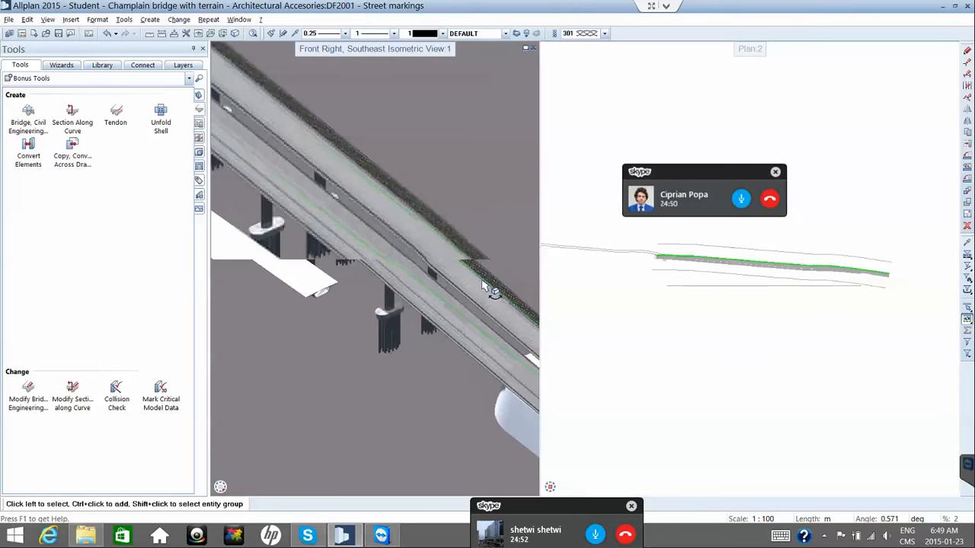
scroll(483, 289, up, 3)
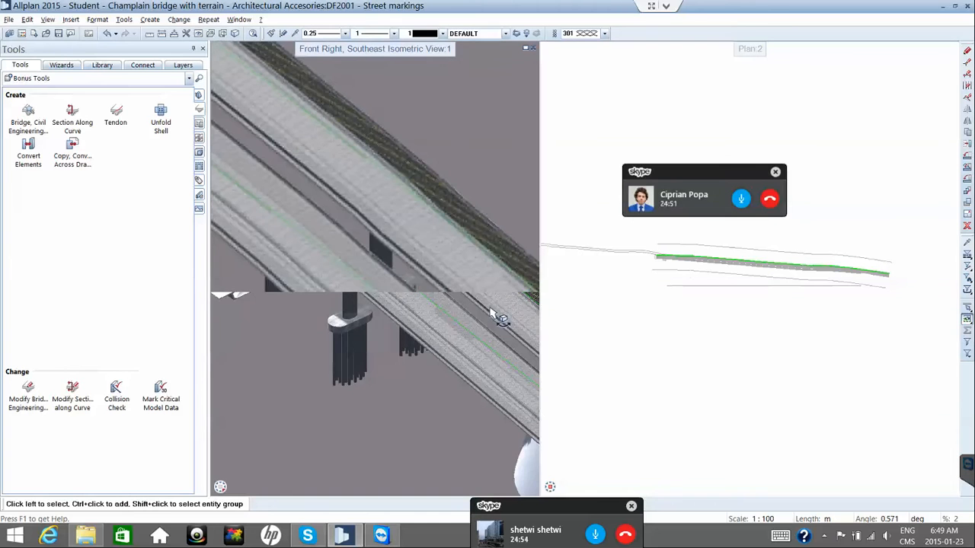
middle_drag(492, 314, 341, 224)
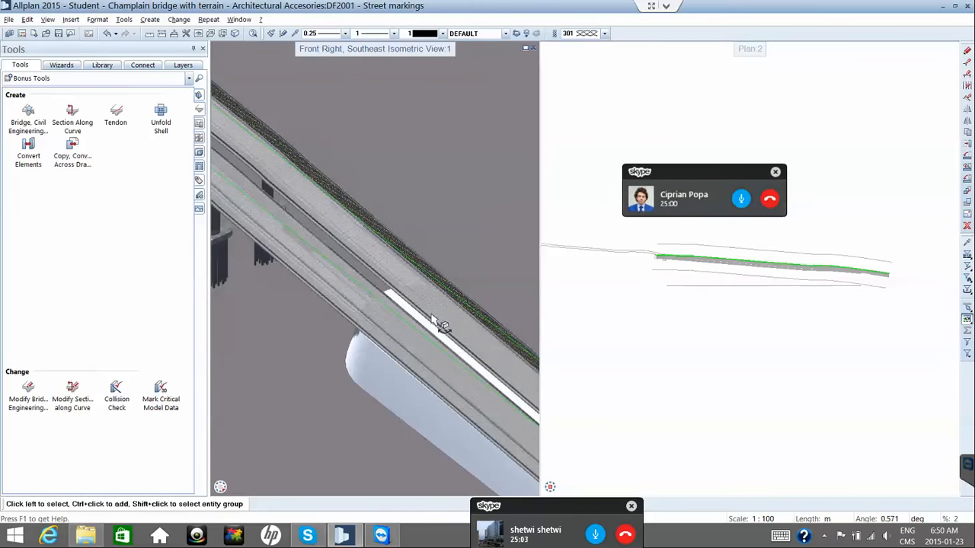
middle_drag(398, 317, 386, 308)
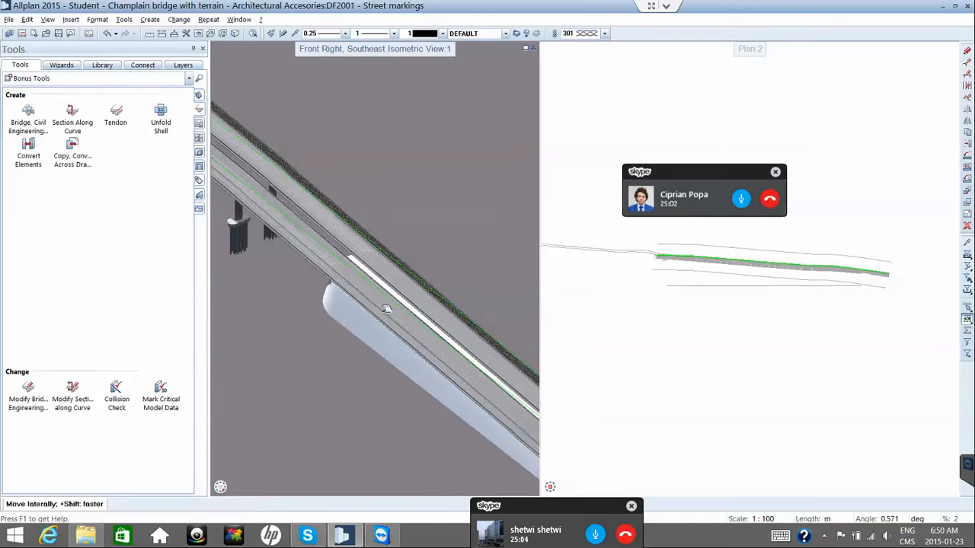
middle_drag(340, 286, 268, 243)
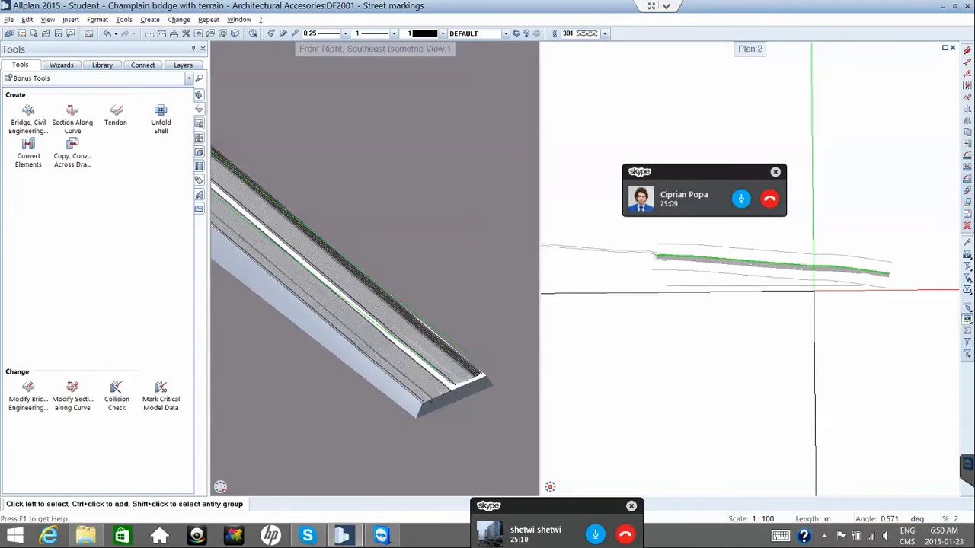
Zoom and centre Plan 2 on the road end, then show the Allplan_ENG wizard palette.
scroll(876, 279, up, 2)
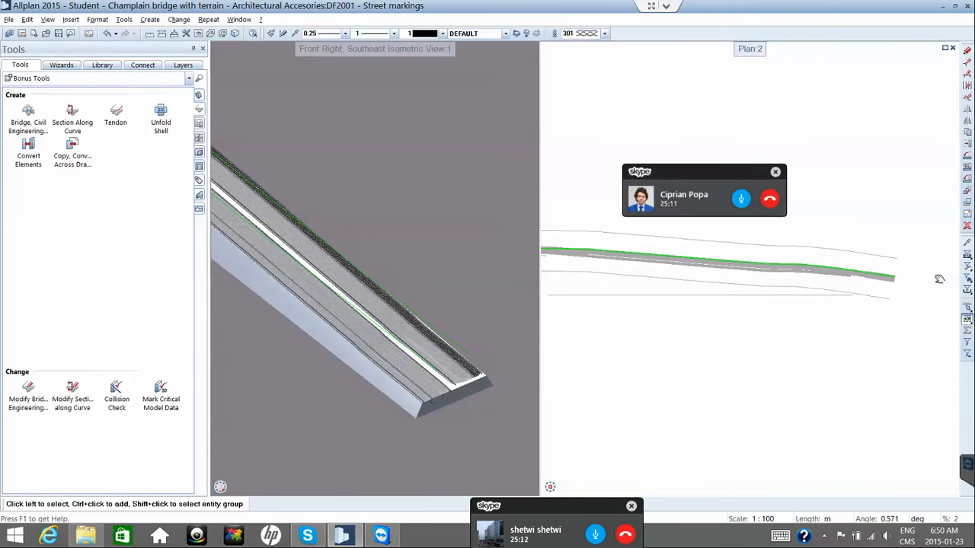
scroll(833, 275, up, 3)
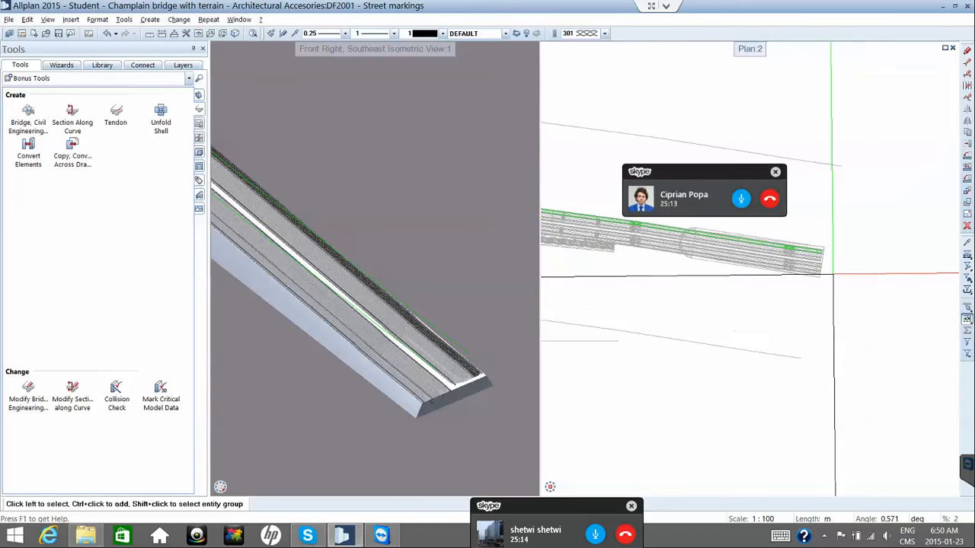
scroll(828, 275, up, 1)
scroll(794, 331, up, 1)
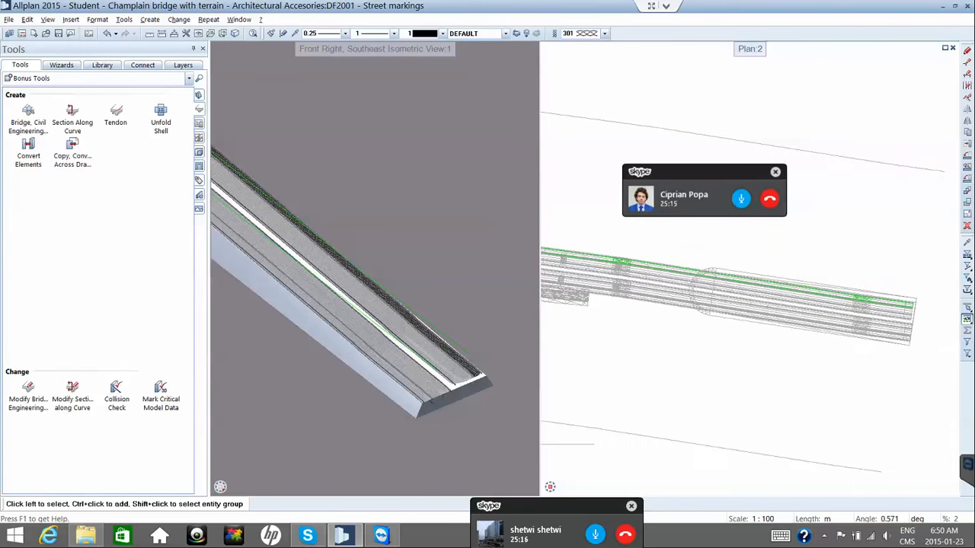
scroll(862, 324, up, 1)
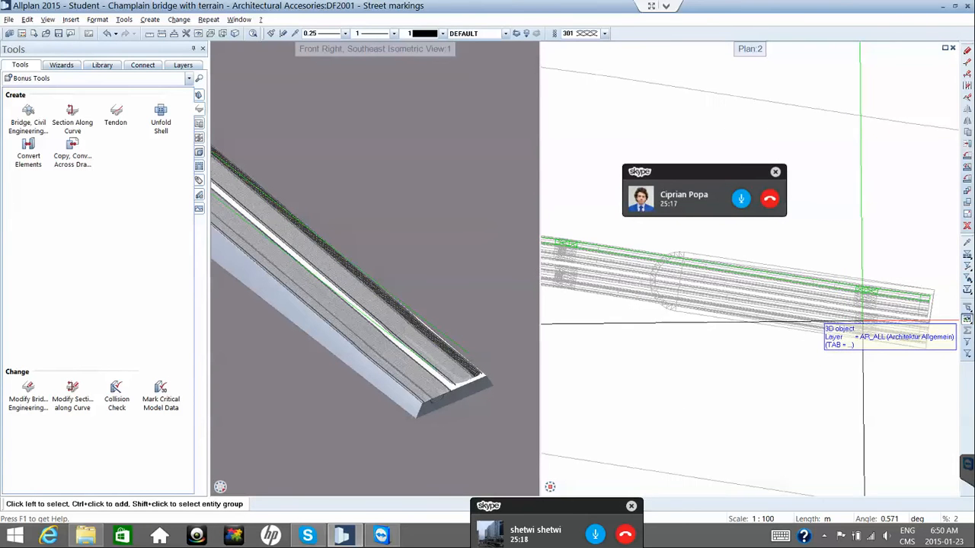
middle_drag(862, 324, 822, 320)
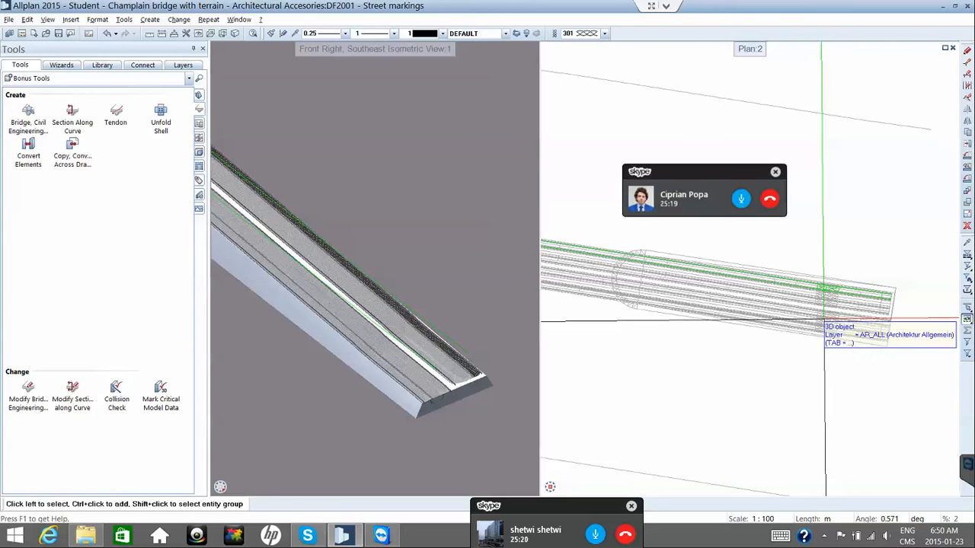
click(60, 65)
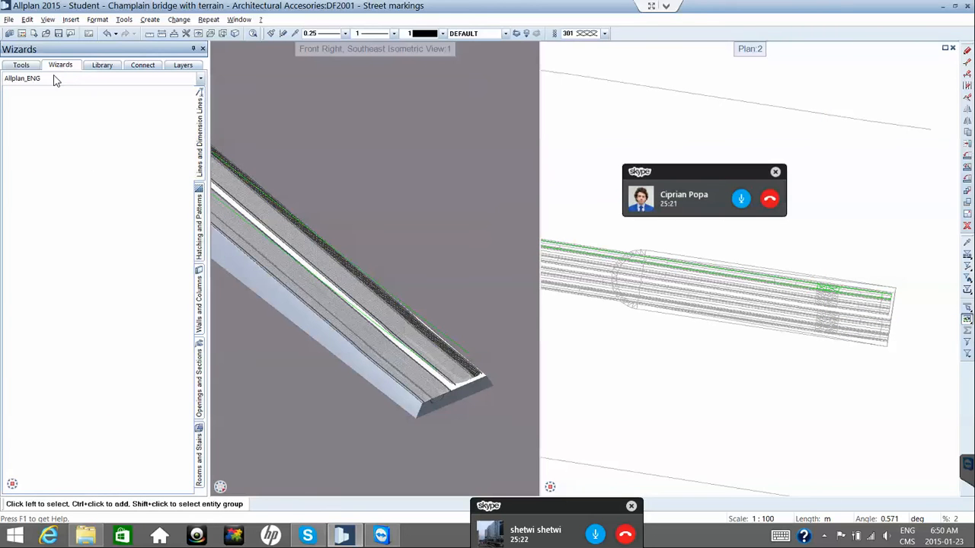
Switch the Tools palette to the Basic tool family and start the Rectangle tool.
click(21, 65)
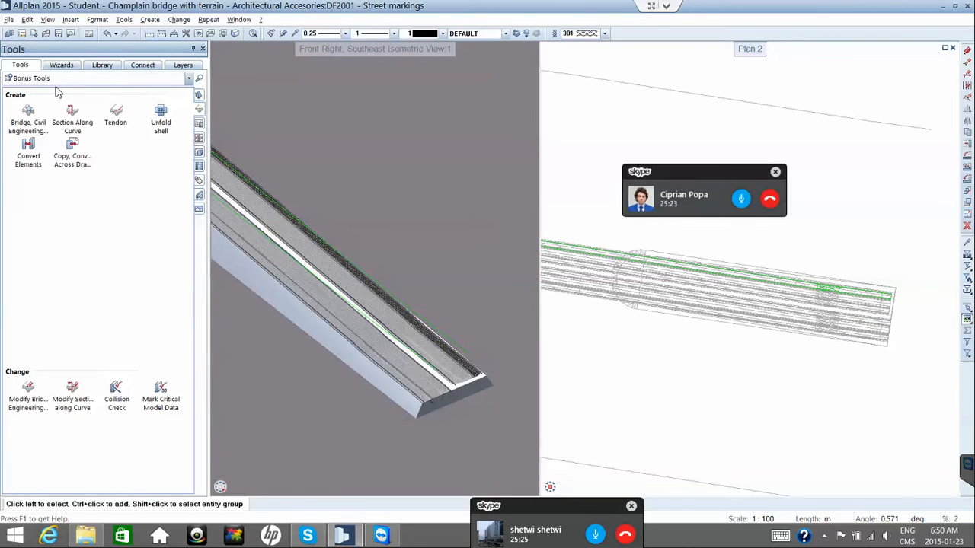
click(56, 80)
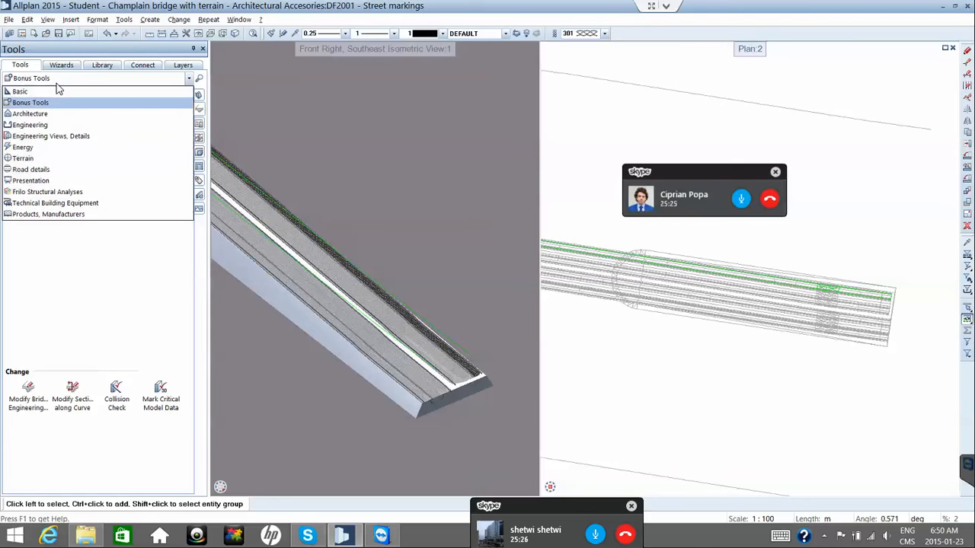
click(46, 91)
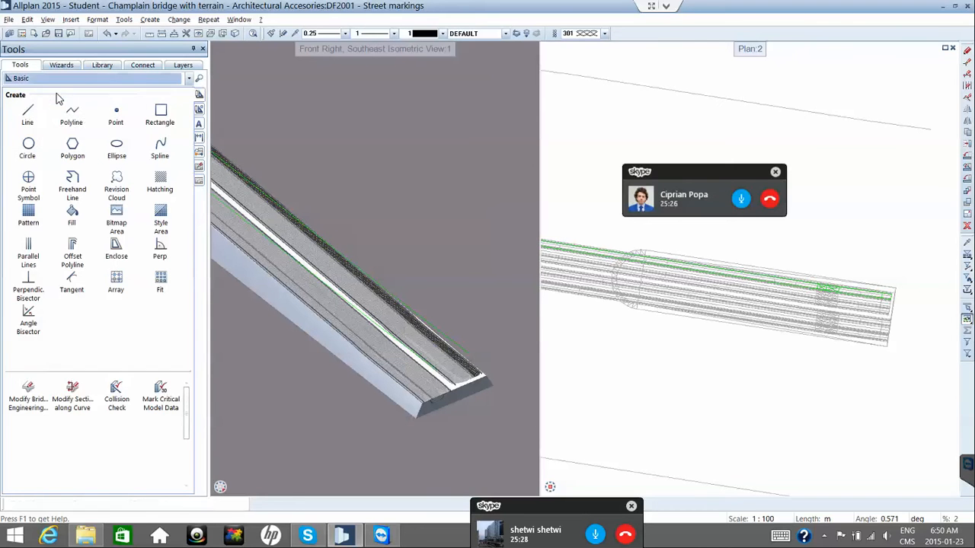
click(160, 116)
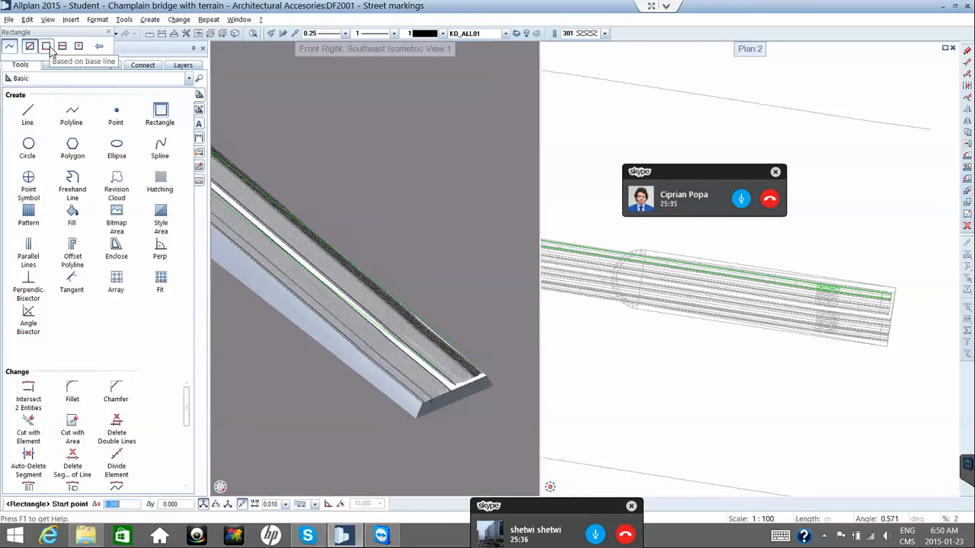
Set Rectangle to 'Based on base line' and pick the base line's start and end at the road corner.
click(48, 48)
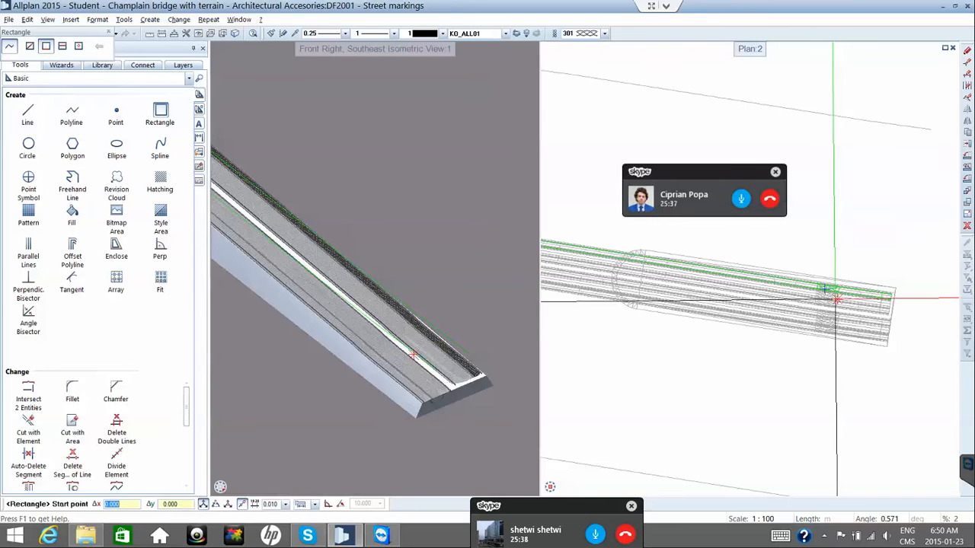
scroll(854, 294, up, 3)
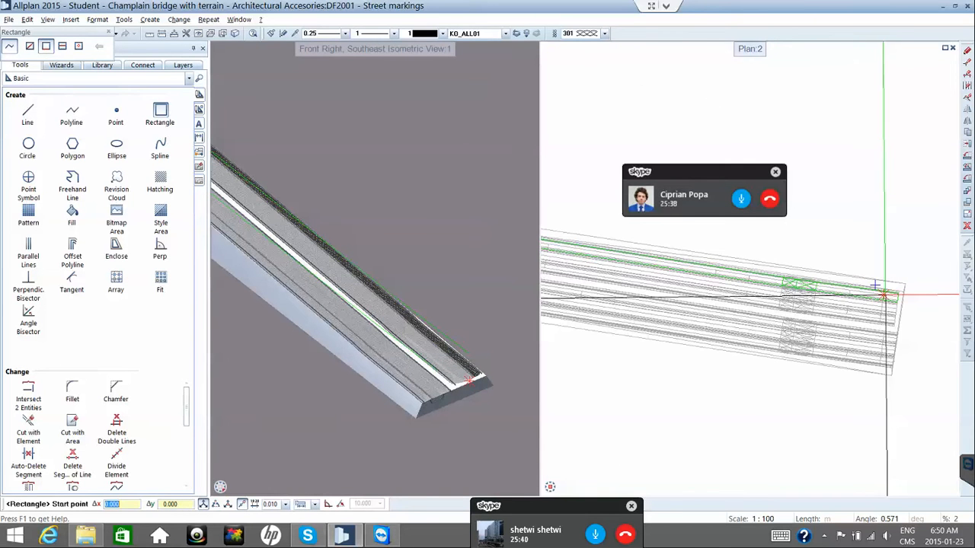
scroll(875, 285, up, 3)
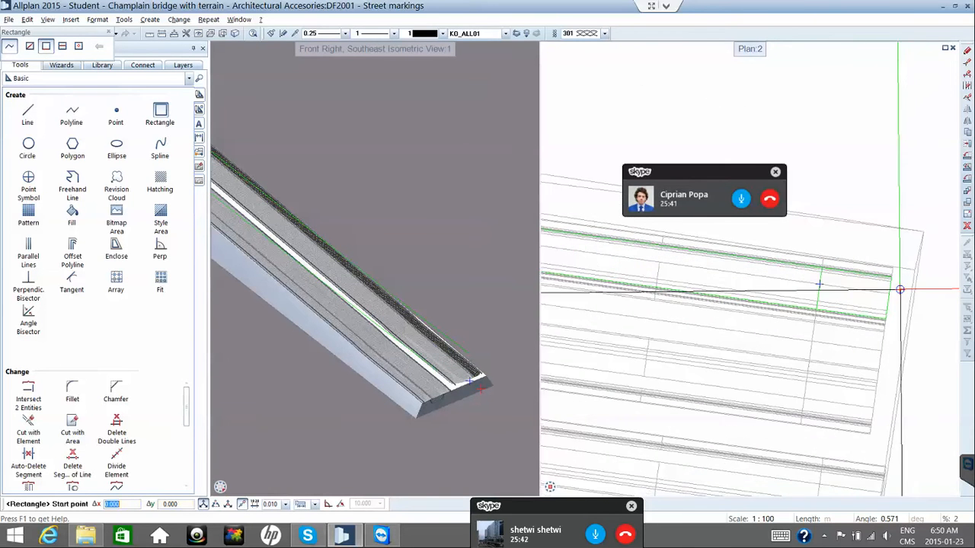
scroll(900, 290, up, 2)
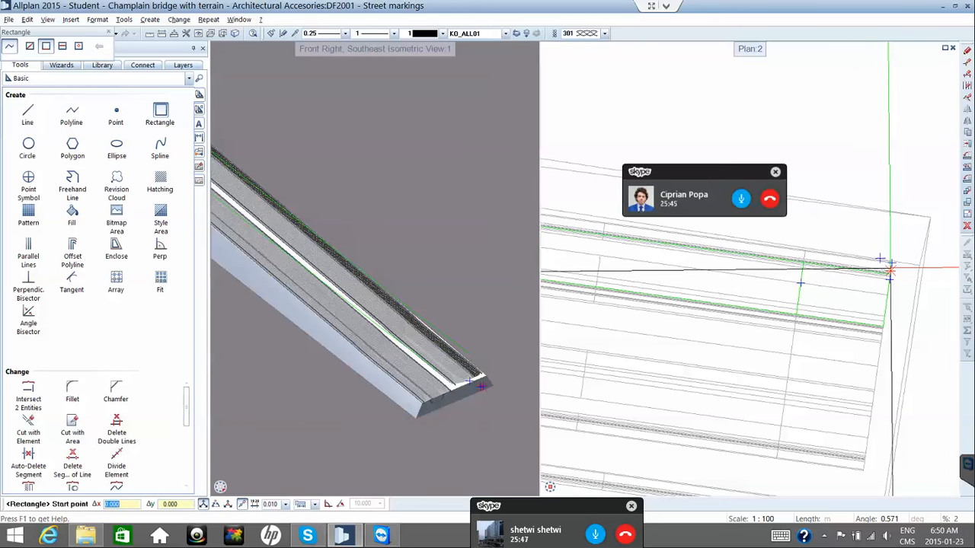
scroll(890, 272, up, 3)
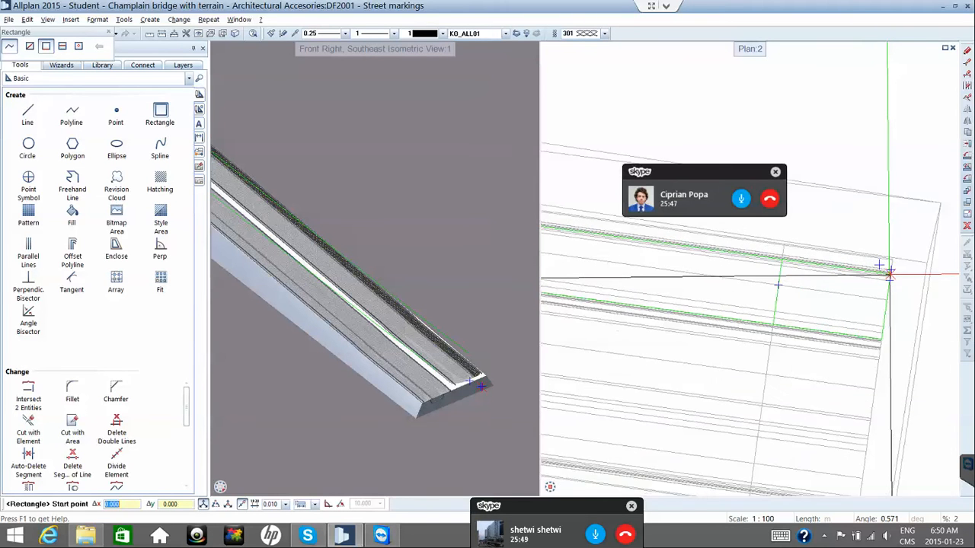
click(889, 272)
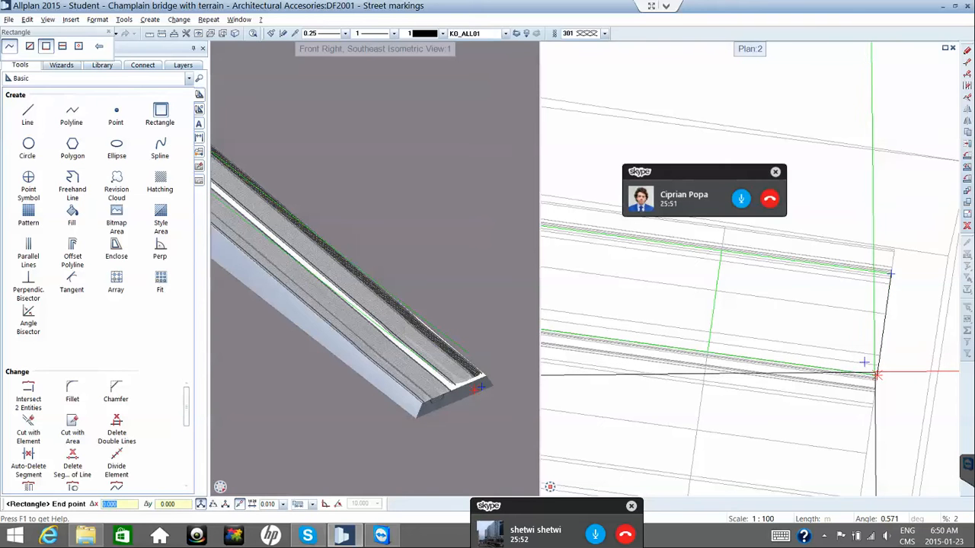
click(874, 375)
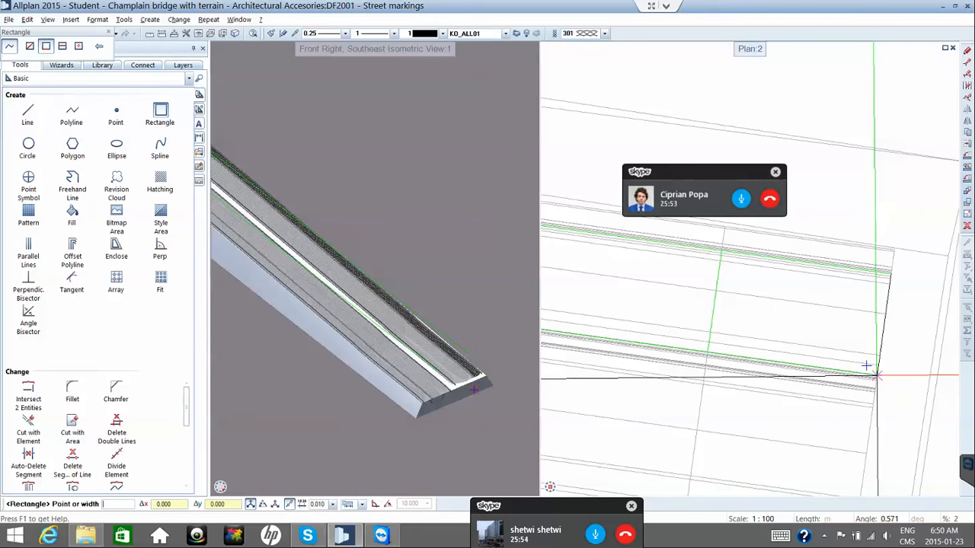
Pan along the road edge, then cancel the unfinished rectangle.
scroll(859, 370, down, 2)
scroll(834, 368, down, 3)
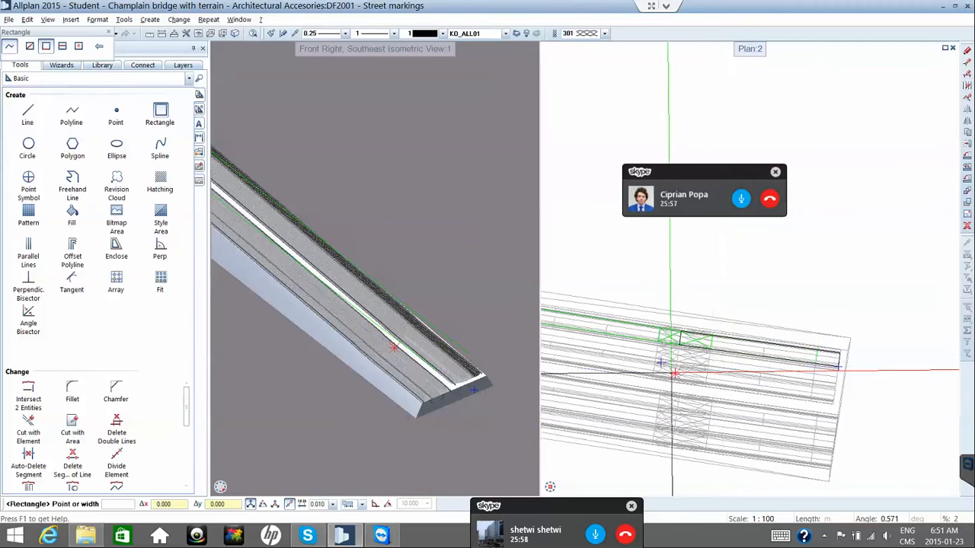
scroll(727, 374, up, 1)
scroll(730, 375, up, 3)
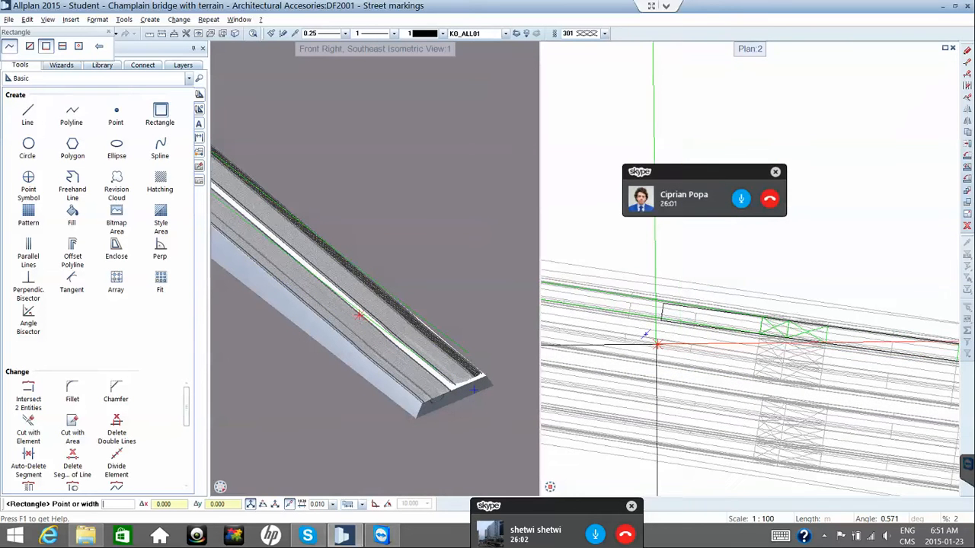
scroll(663, 351, up, 4)
middle_drag(663, 351, 679, 359)
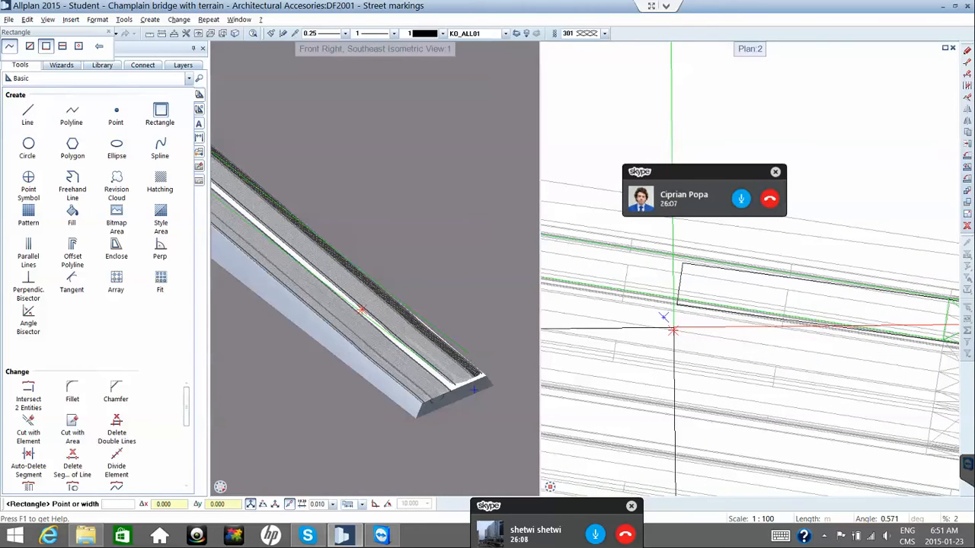
scroll(823, 327, up, 6)
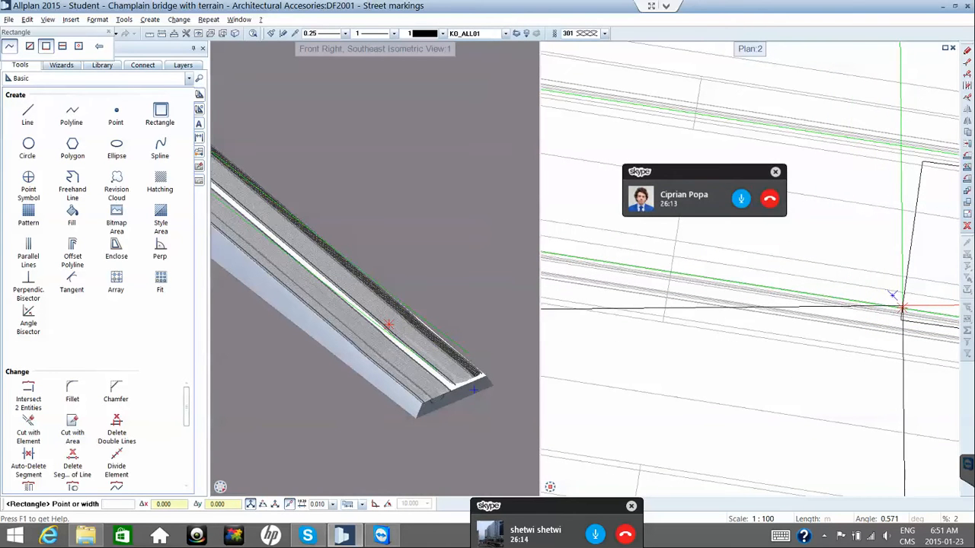
middle_drag(902, 308, 777, 305)
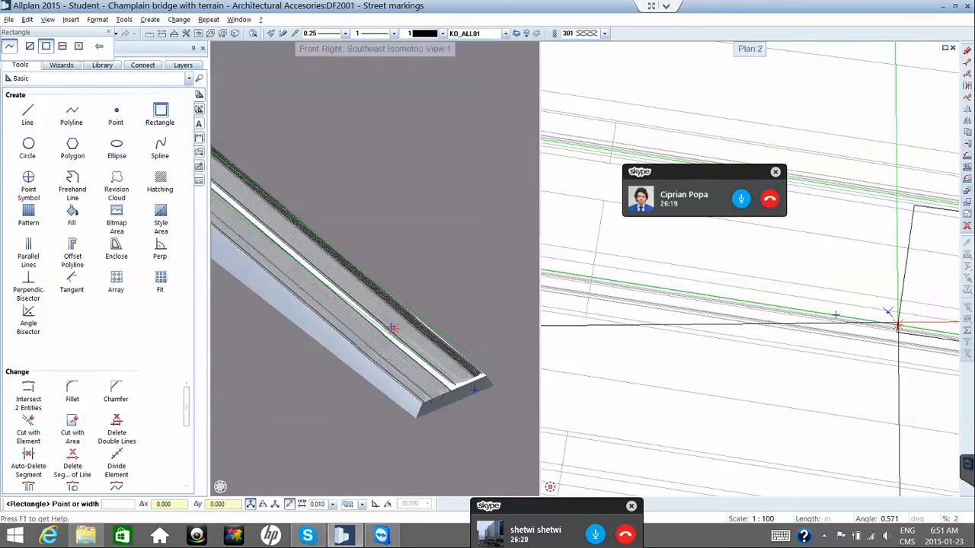
middle_drag(897, 325, 678, 314)
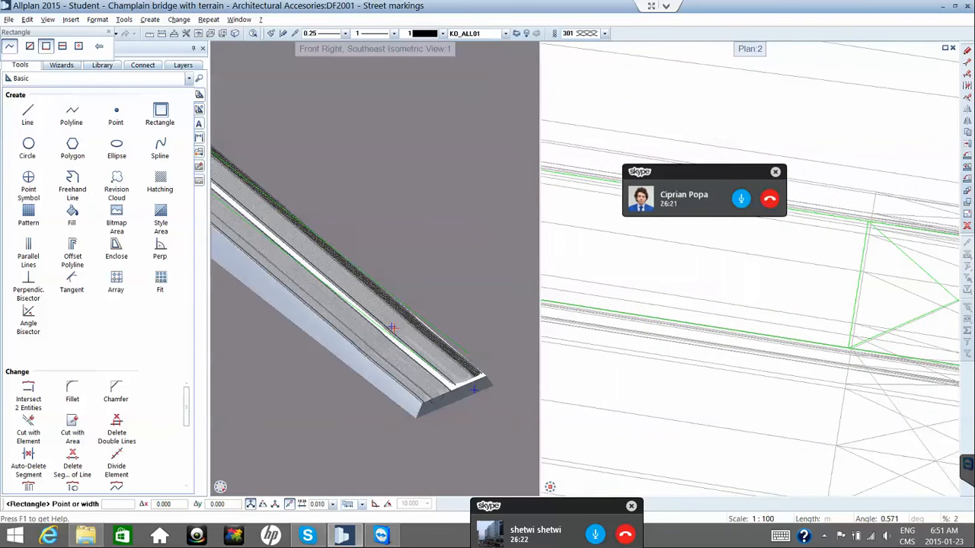
scroll(678, 314, down, 2)
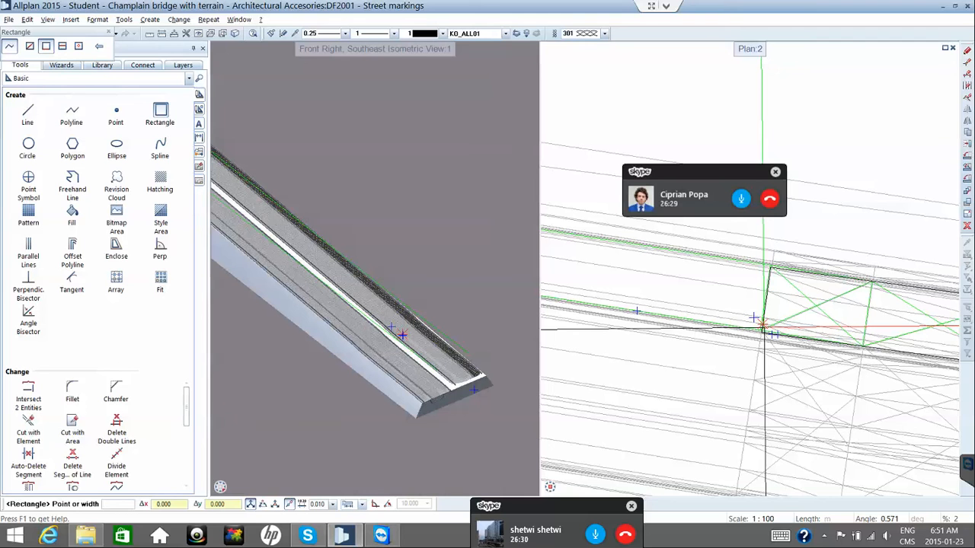
key(Escape)
key(Escape)
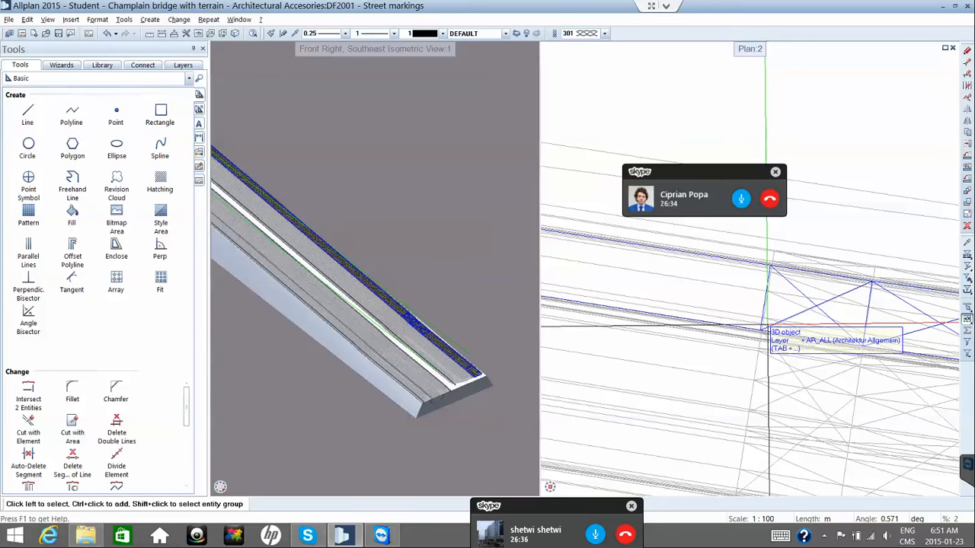
Select the road stripe object and switch the Tools palette to Bonus Tools.
click(765, 328)
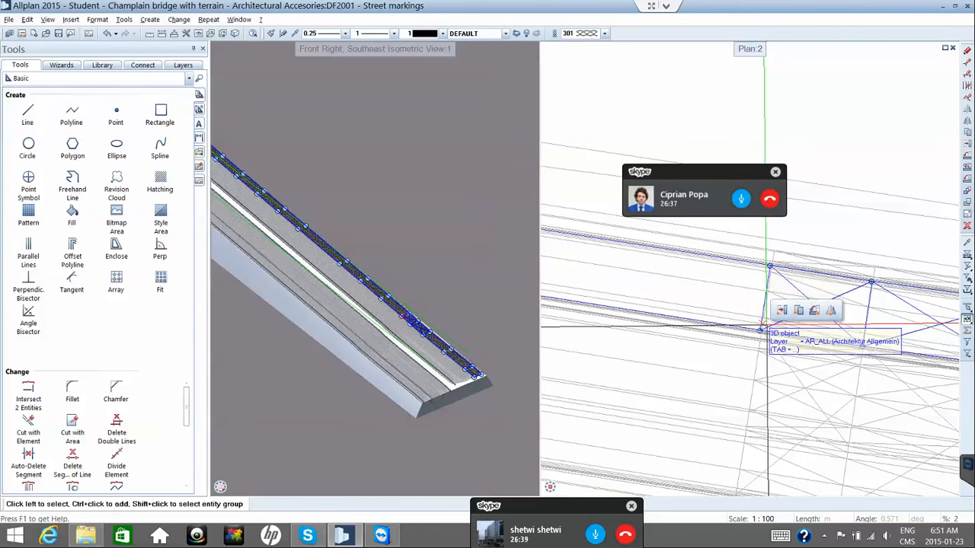
middle_drag(764, 329, 695, 332)
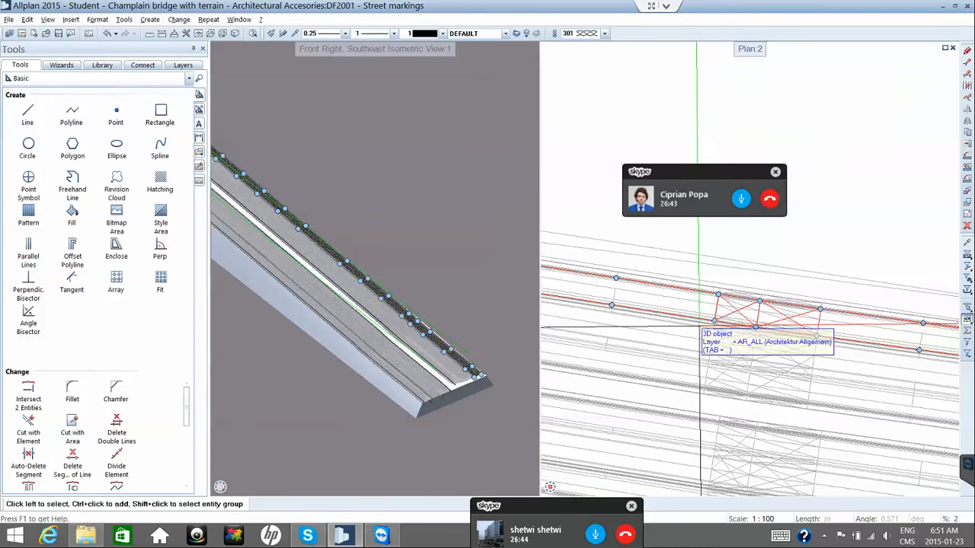
click(170, 80)
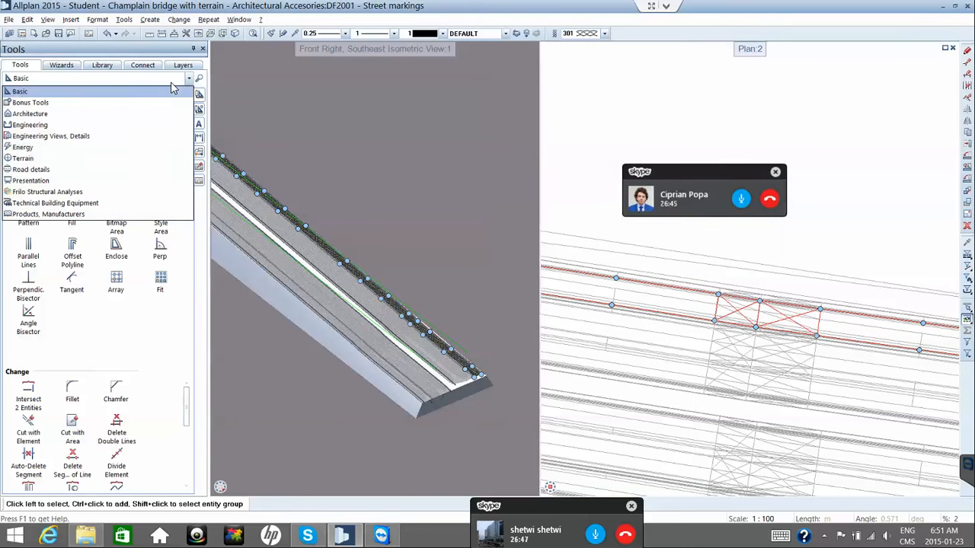
click(119, 104)
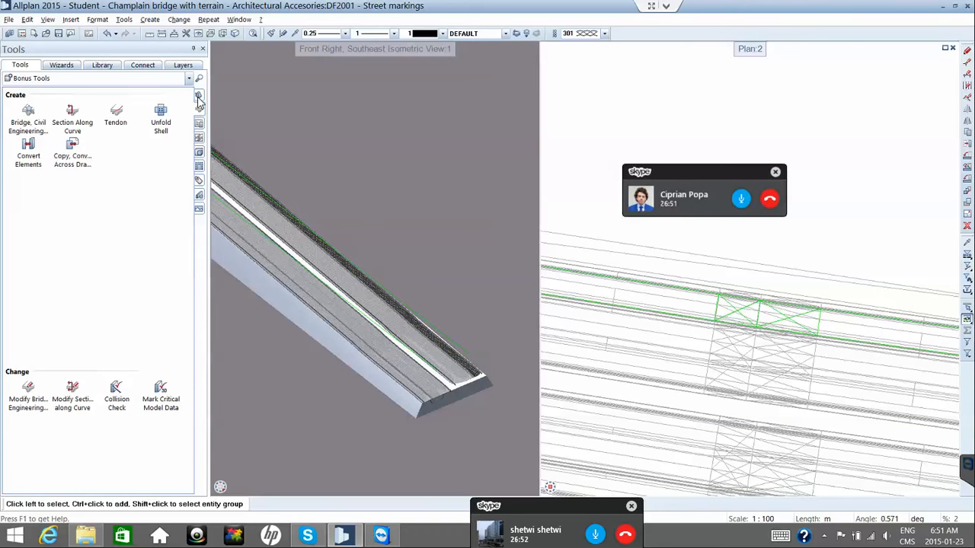
Start a 3D Box with rectangle input and place its two corners and width across the road.
click(198, 99)
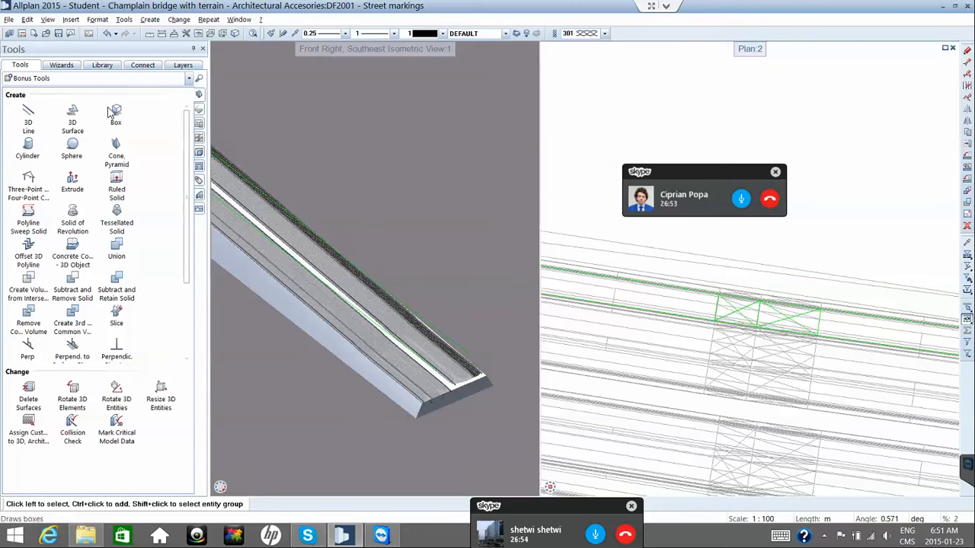
click(111, 113)
click(198, 108)
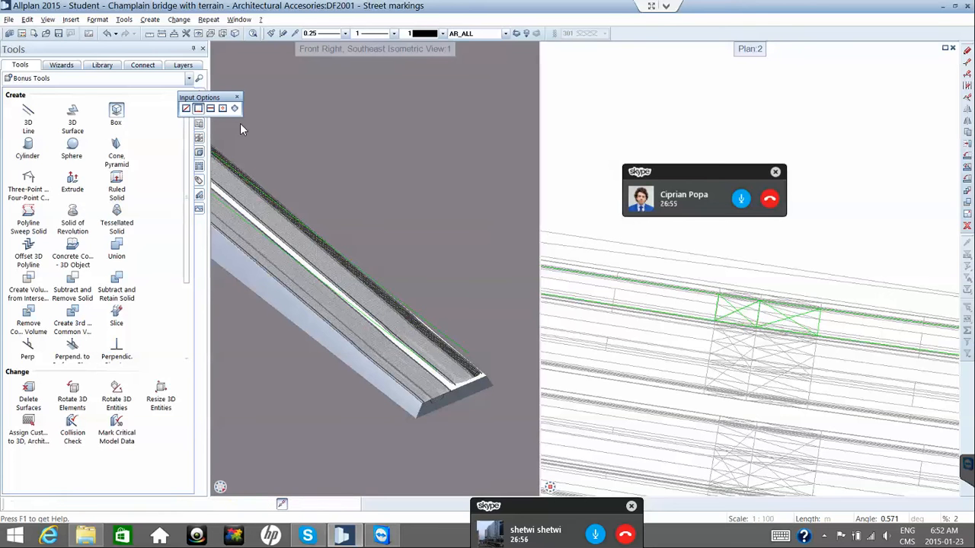
scroll(723, 305, up, 2)
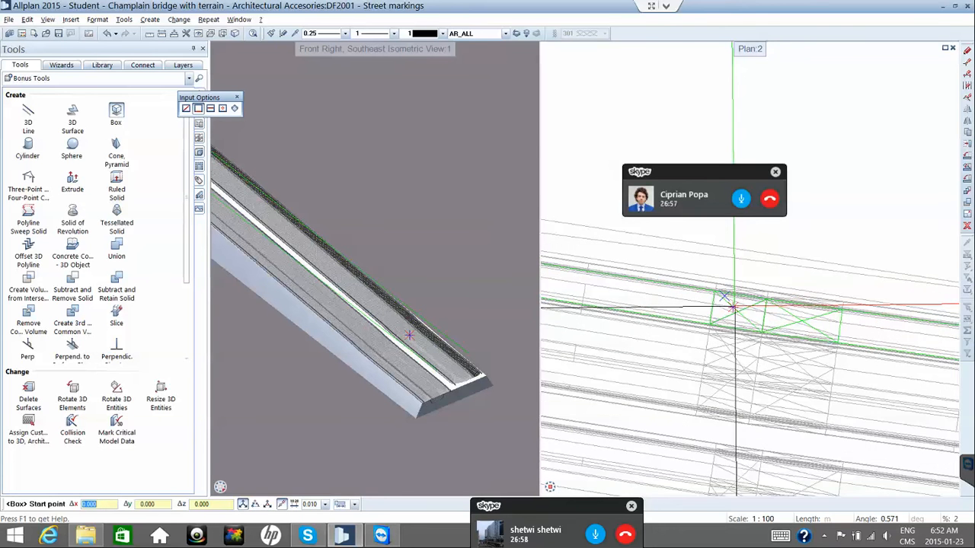
scroll(741, 316, up, 3)
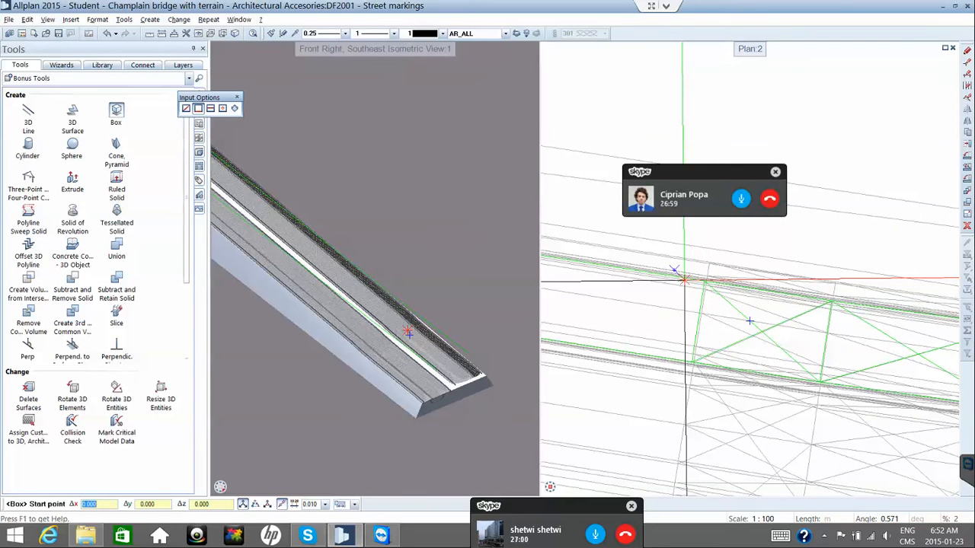
click(702, 280)
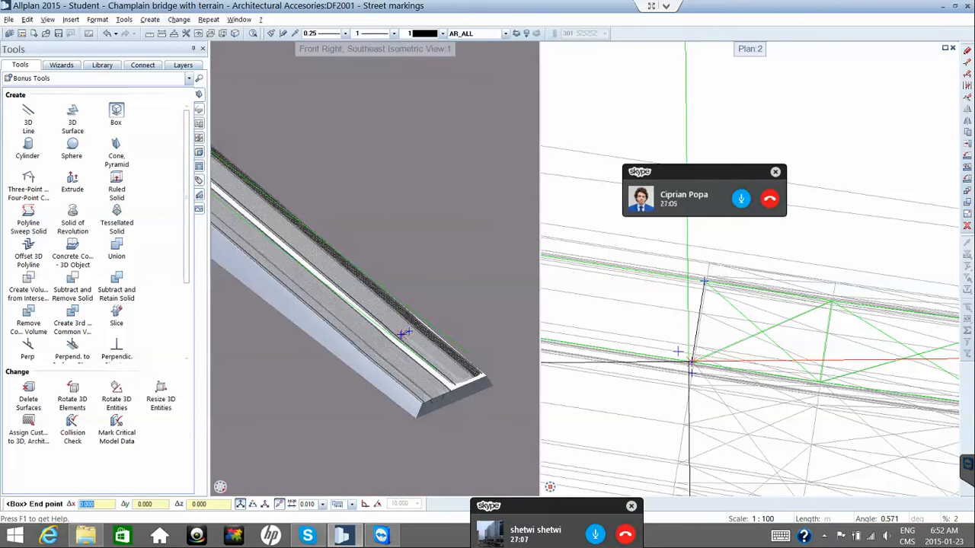
click(691, 362)
scroll(690, 362, down, 3)
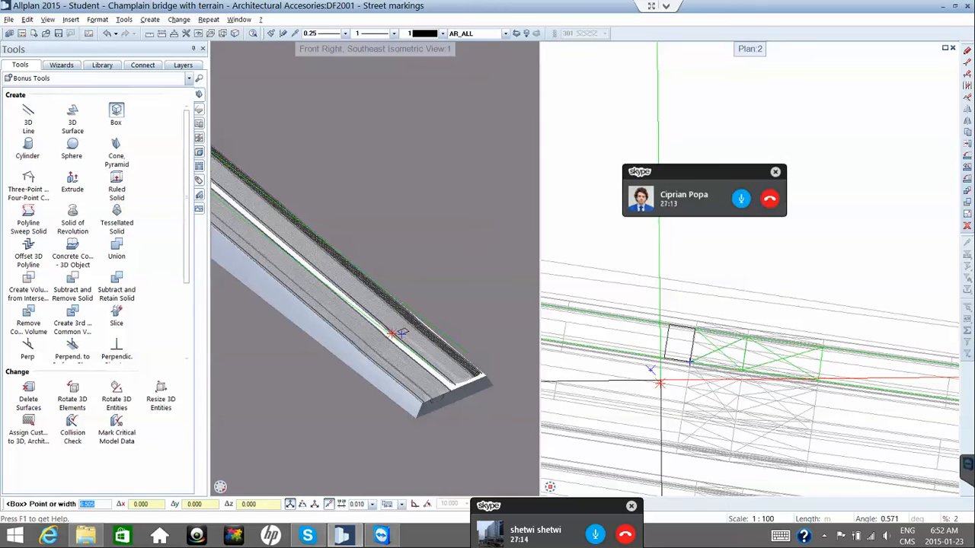
click(660, 383)
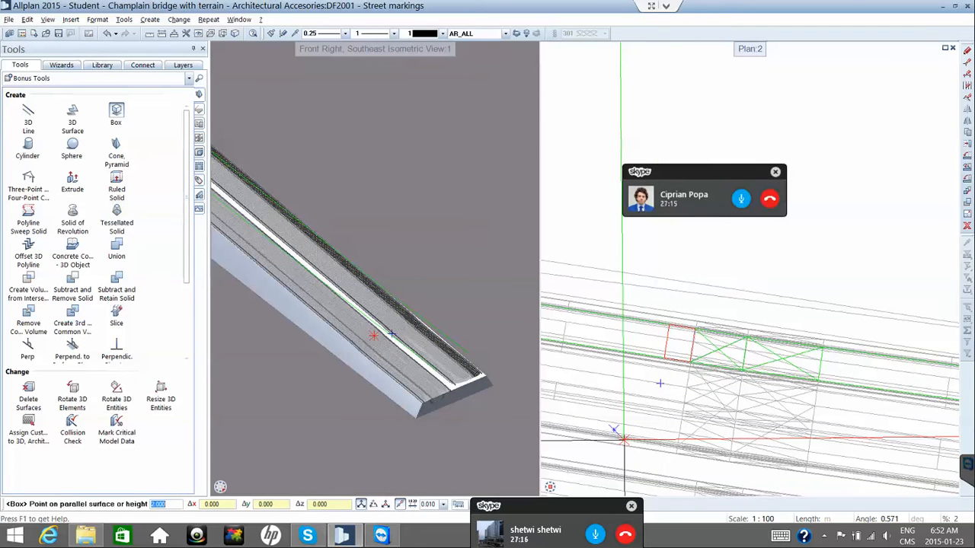
mouse_move(556, 489)
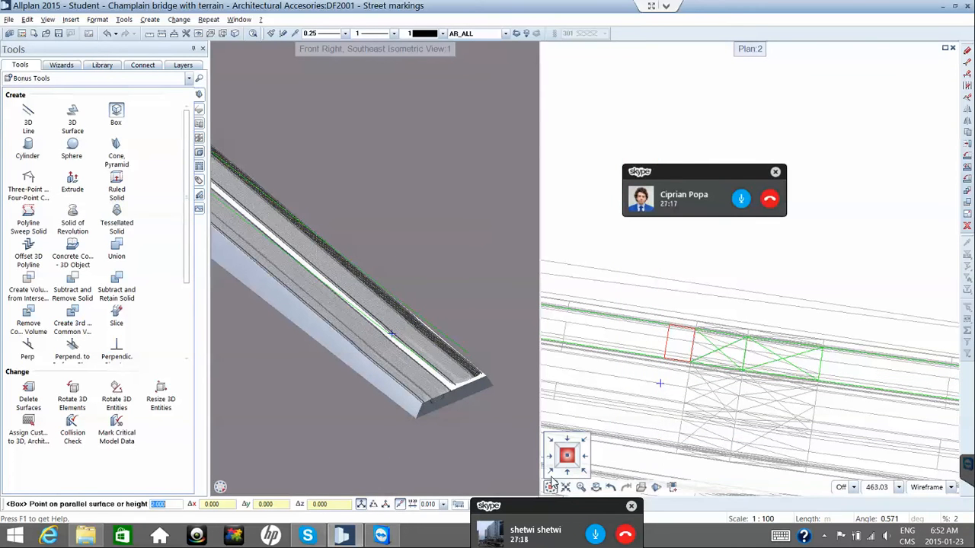
Set the right viewport to Front Left Southwest Isometric, zoomed toward the bridge's end.
click(550, 472)
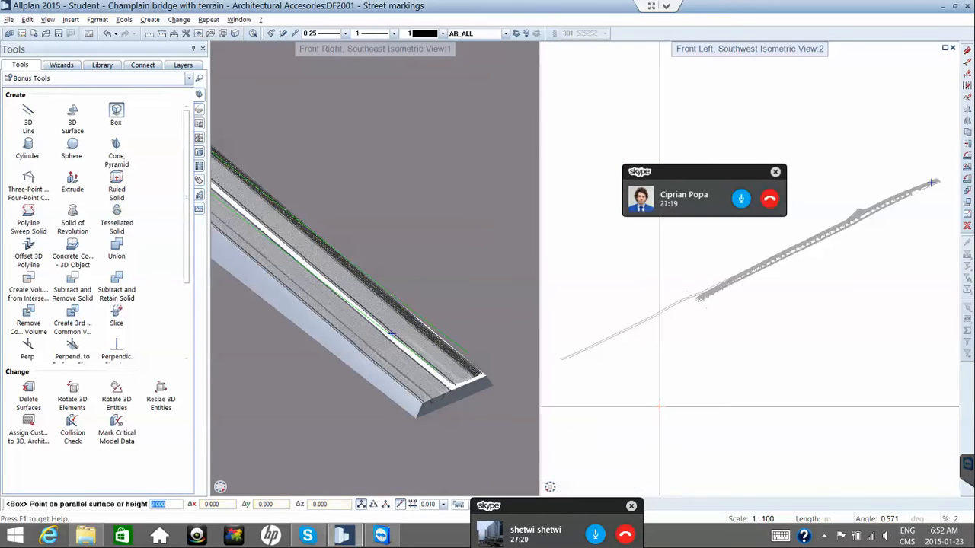
scroll(836, 252, up, 3)
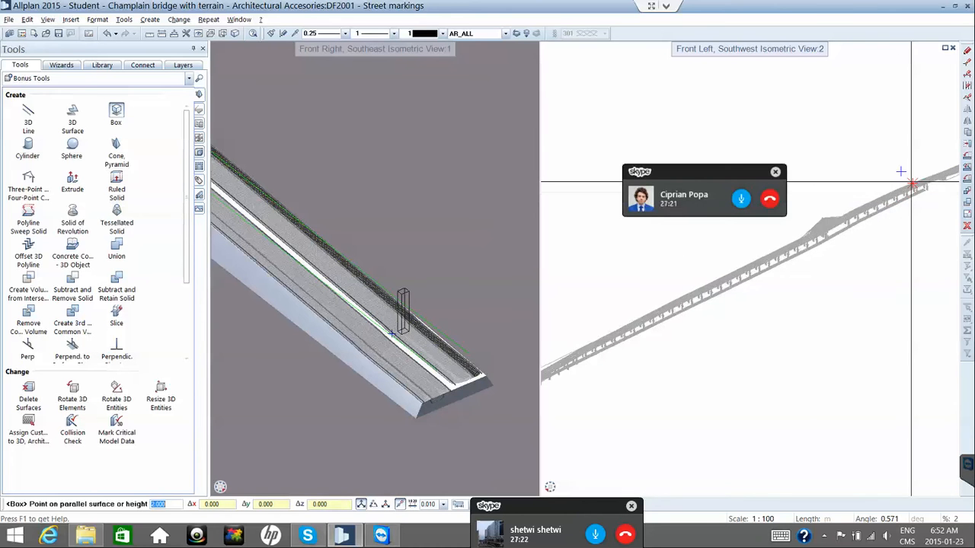
middle_drag(854, 233, 822, 242)
scroll(842, 238, up, 2)
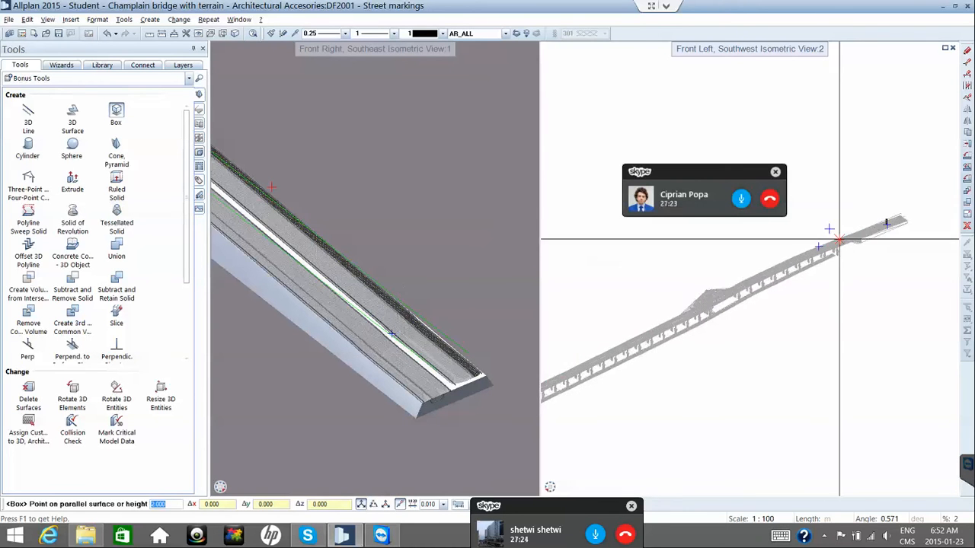
scroll(864, 228, up, 4)
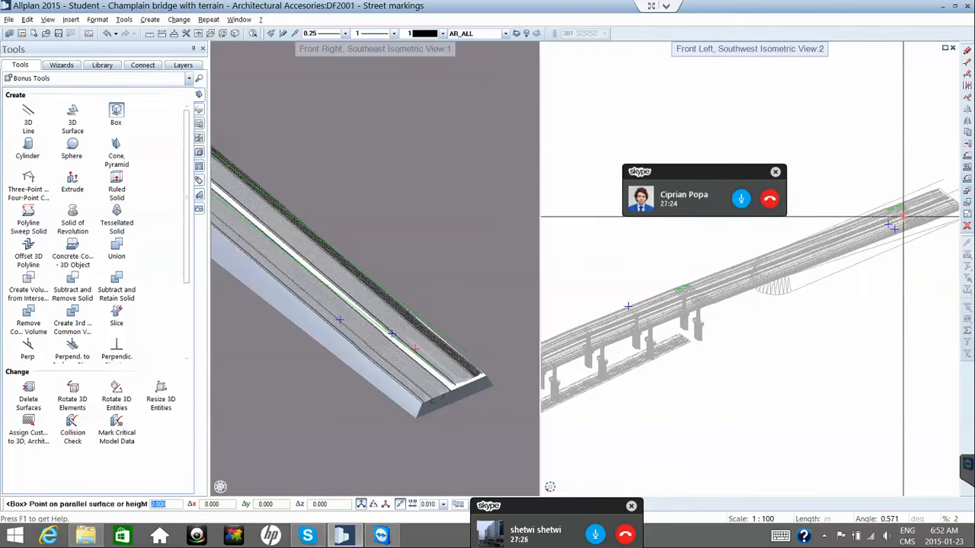
scroll(899, 215, up, 2)
scroll(883, 207, up, 3)
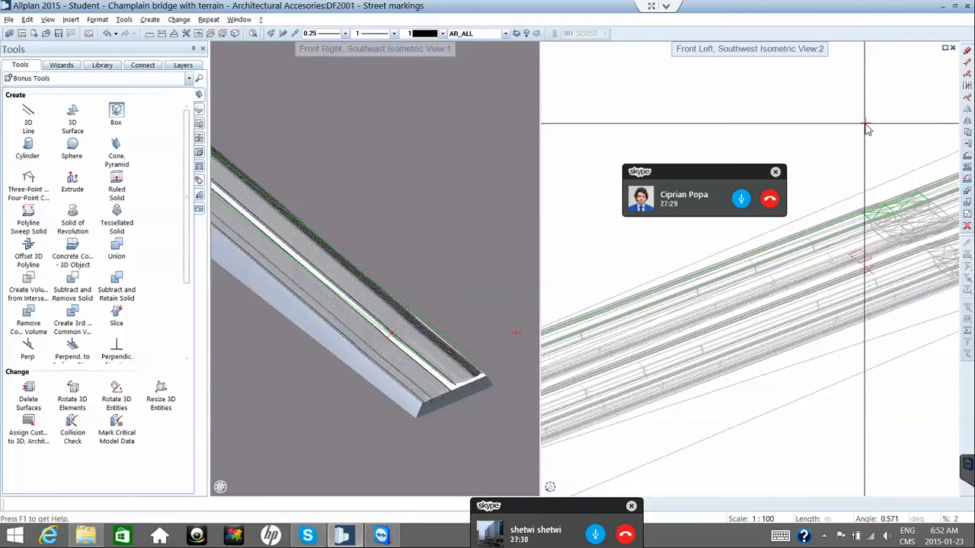
Dismiss the box-too-small warning and pick a height point to create the tall box.
click(866, 127)
key(Return)
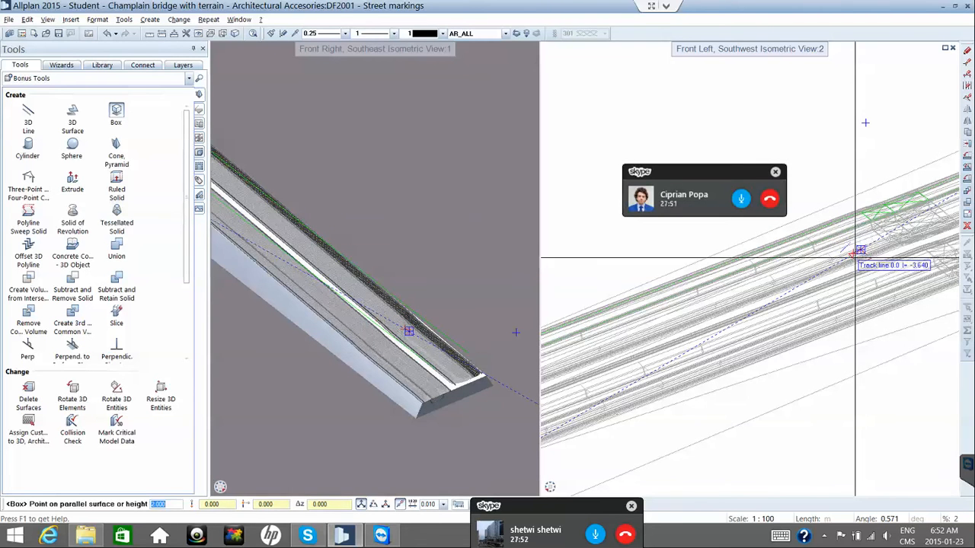
scroll(852, 258, up, 3)
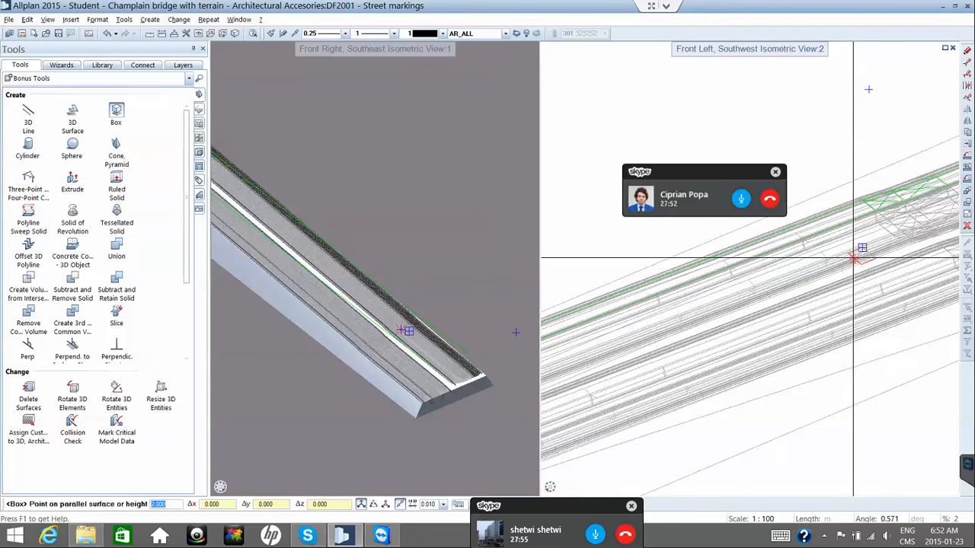
scroll(852, 258, down, 2)
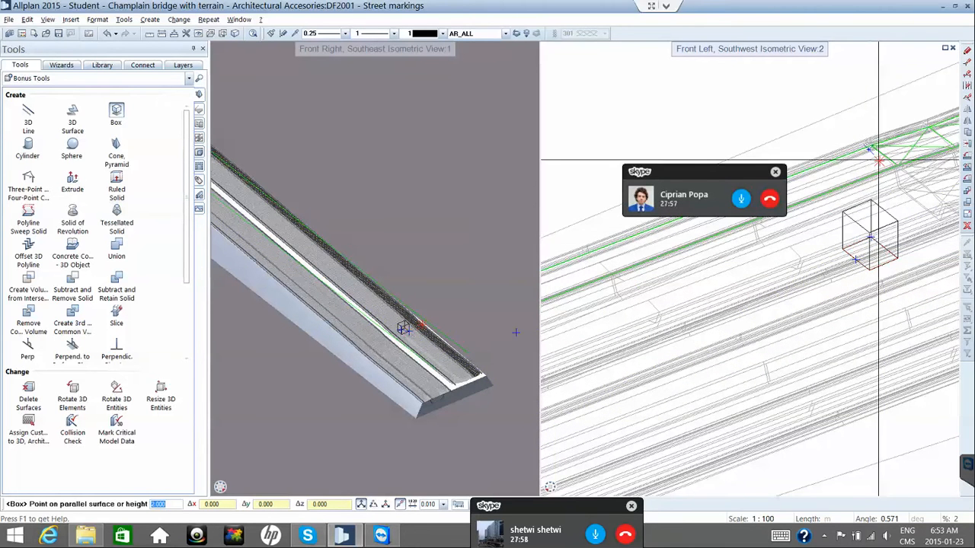
scroll(878, 160, down, 1)
scroll(876, 156, down, 3)
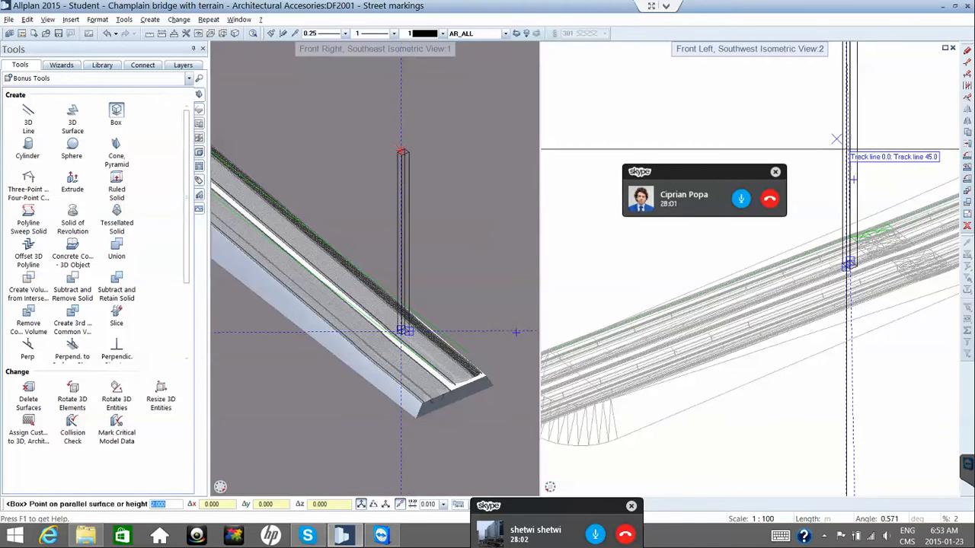
click(849, 144)
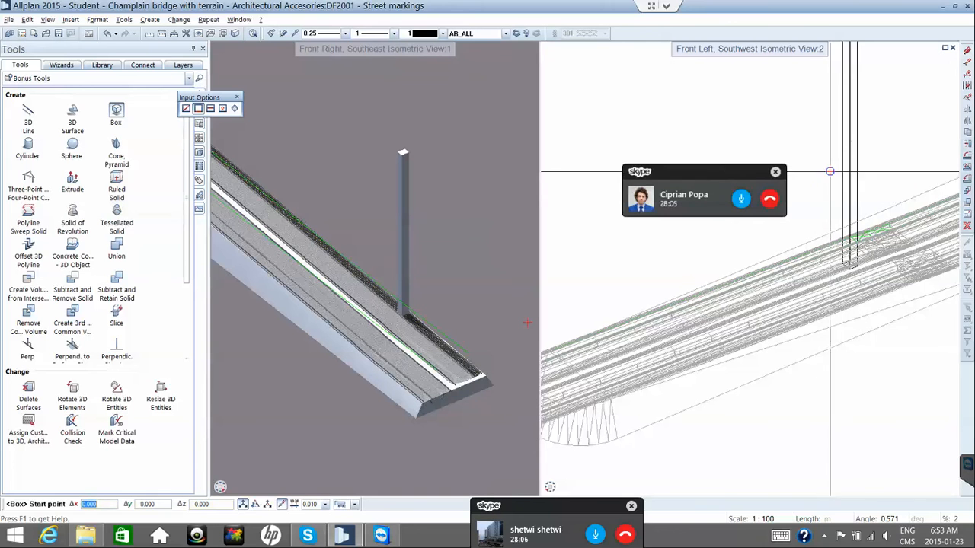
End the Box command and delete the tall box column.
key(Escape)
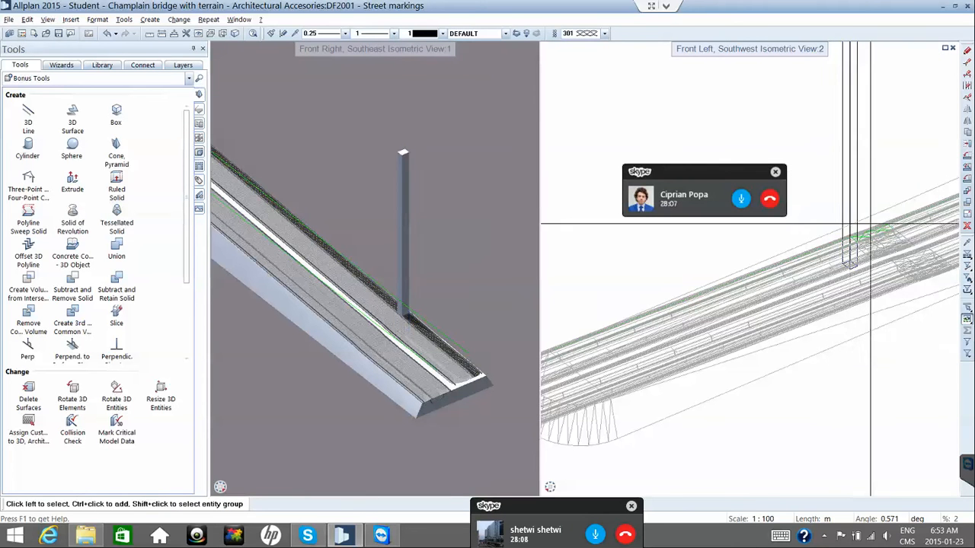
scroll(870, 224, up, 4)
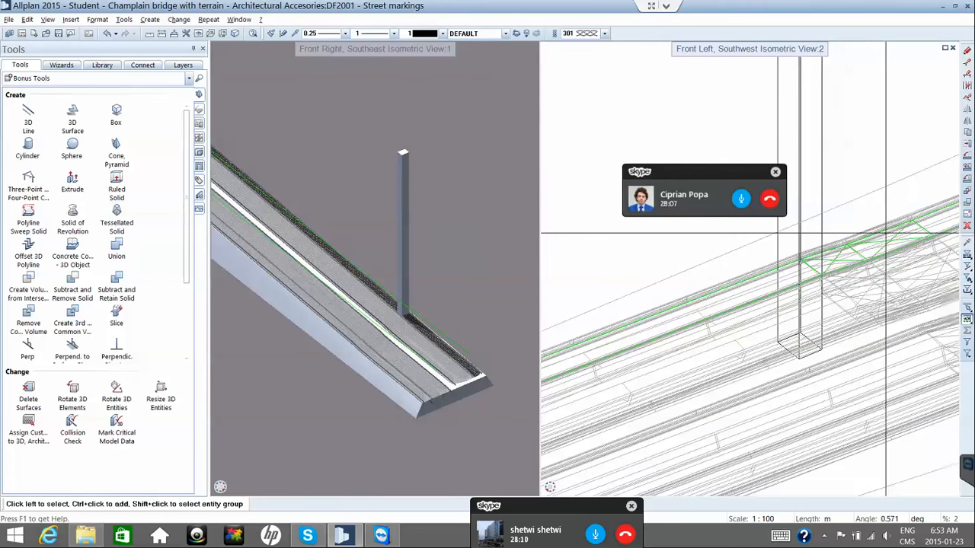
scroll(837, 231, up, 3)
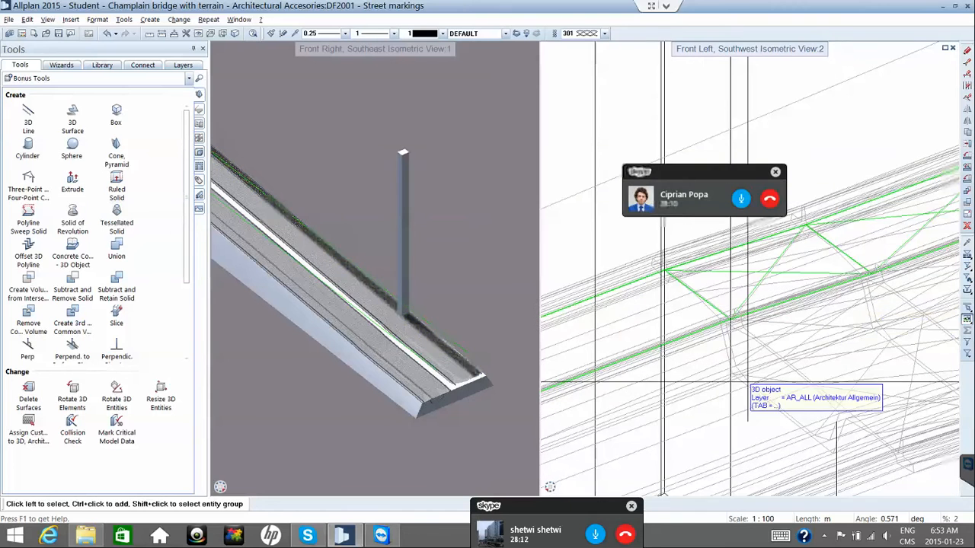
scroll(562, 278, up, 1)
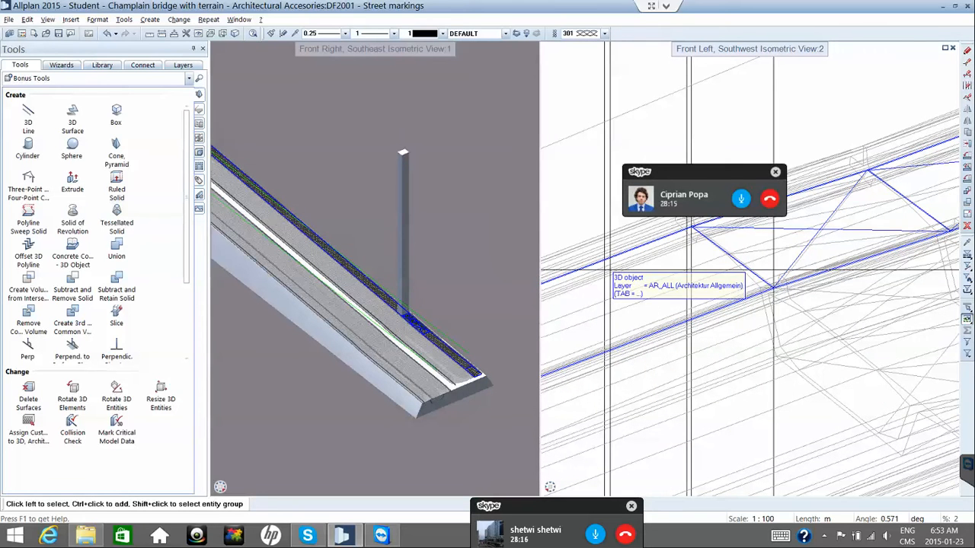
click(610, 271)
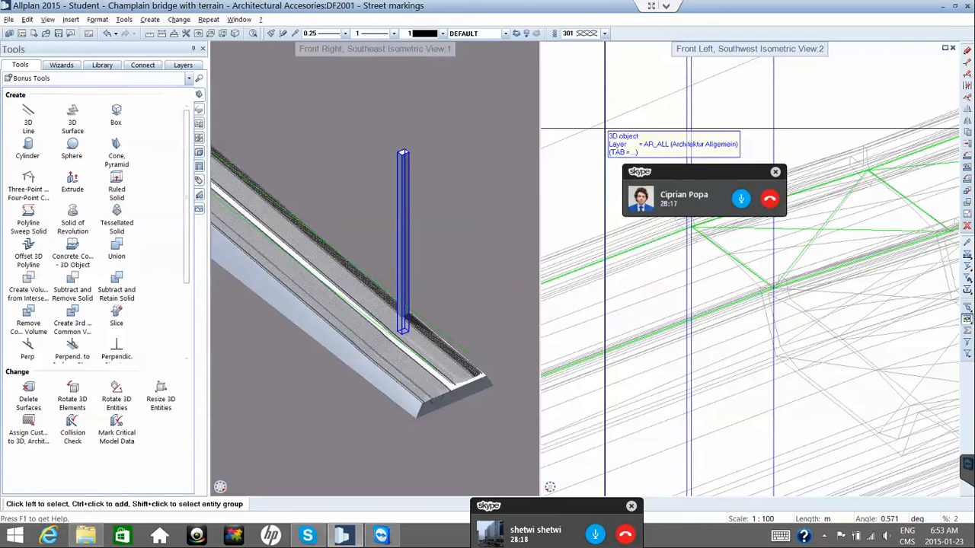
click(605, 129)
key(Delete)
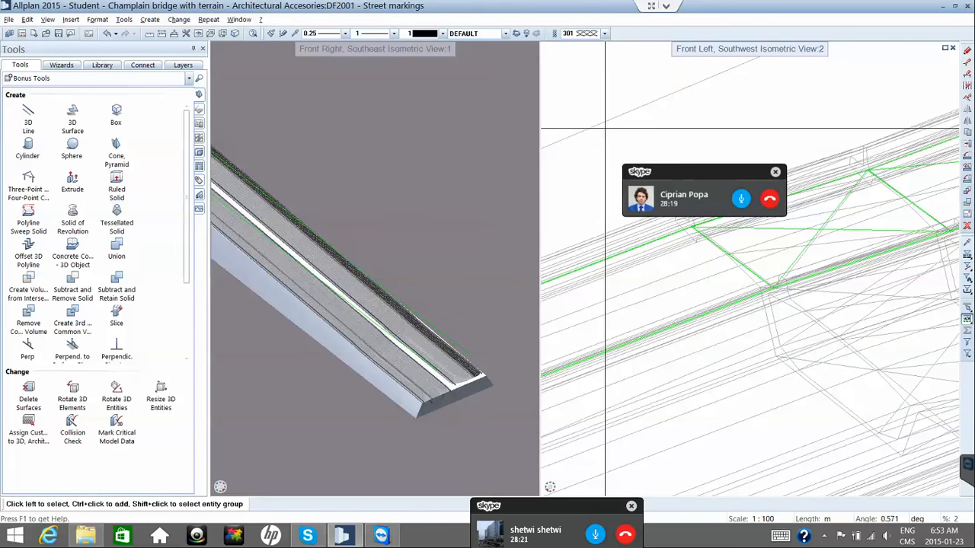
Select the road deck solid and start the Slice command from Bonus Tools.
click(714, 229)
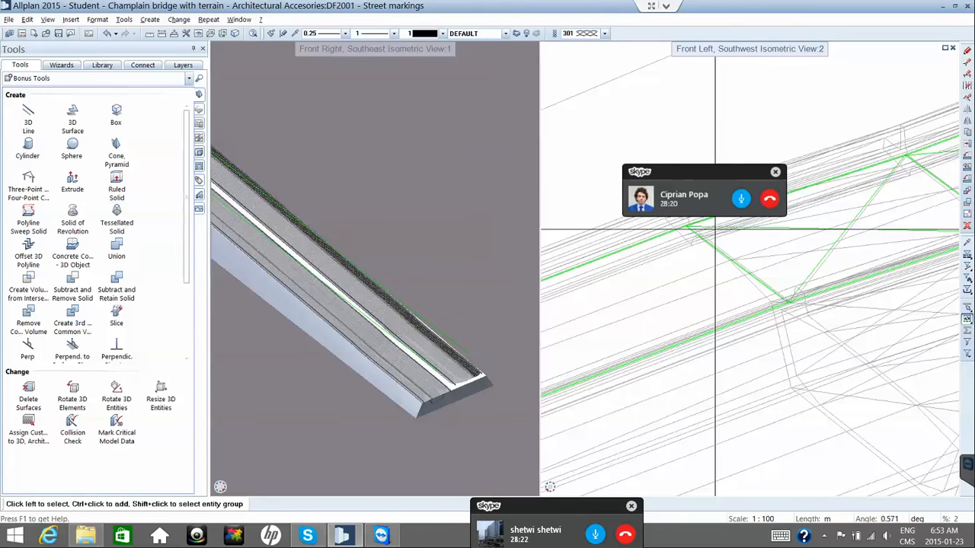
scroll(719, 235, up, 3)
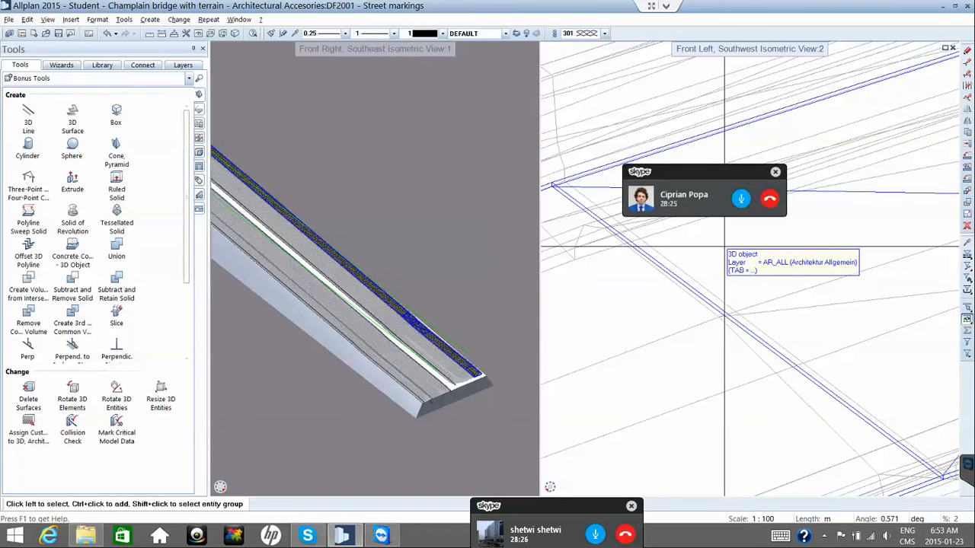
click(726, 248)
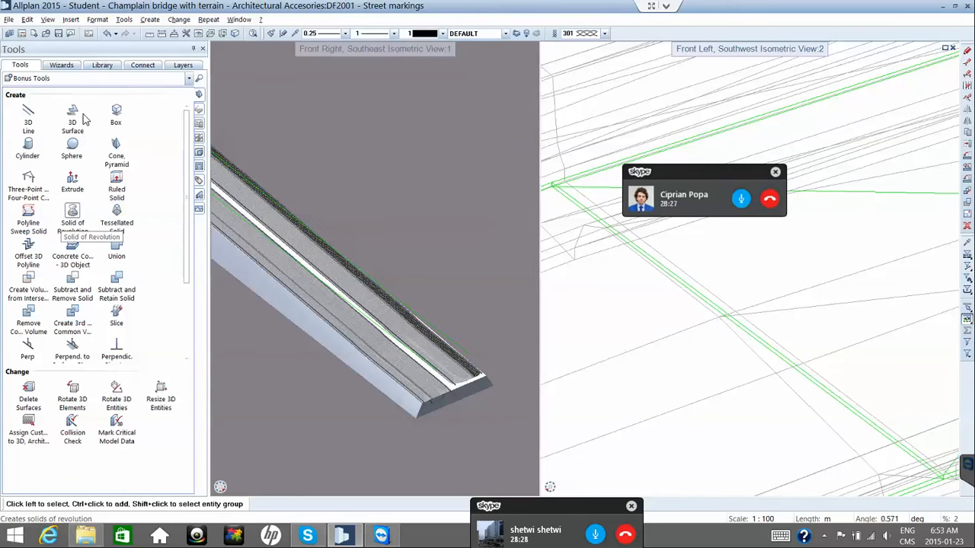
click(115, 314)
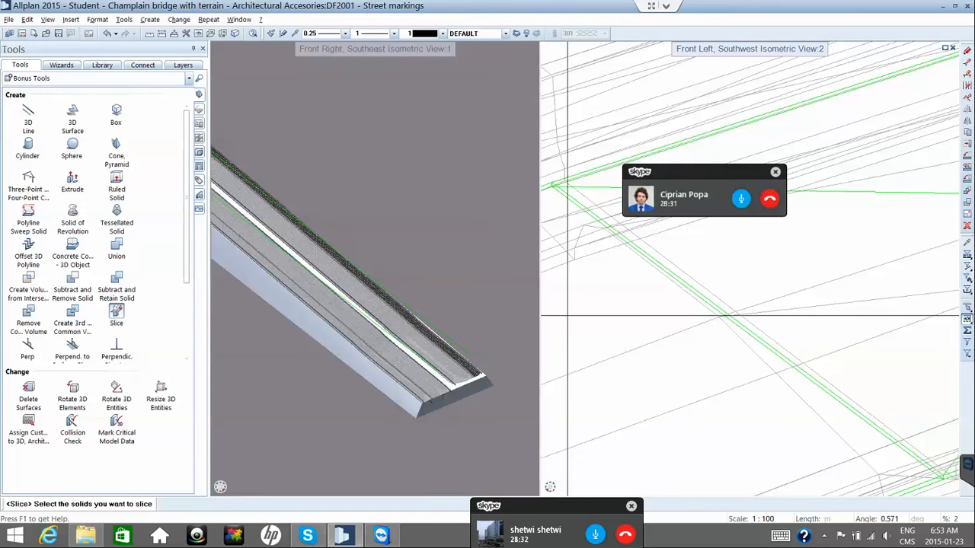
Pick the road solid, choose point-defined plane input, and click the third point to cut the deck's end strip.
click(632, 262)
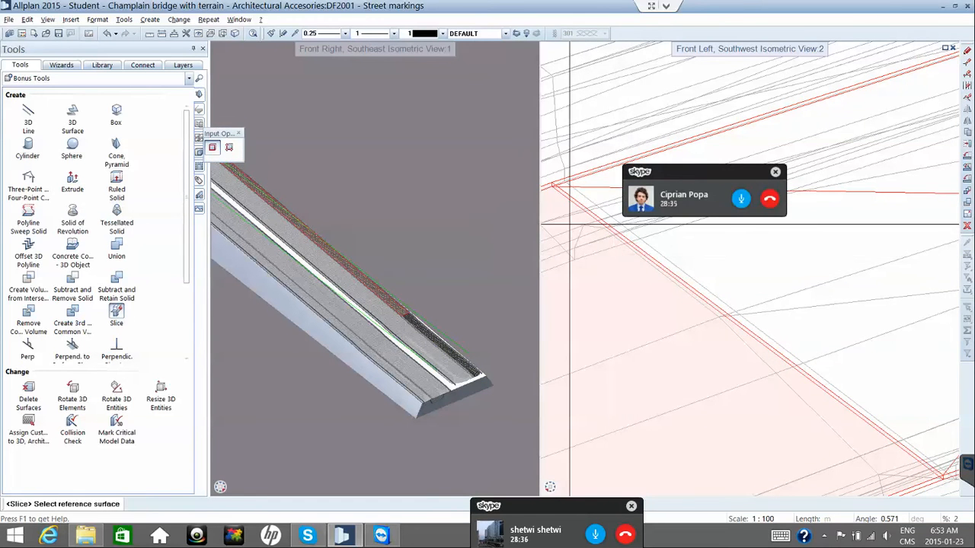
click(229, 148)
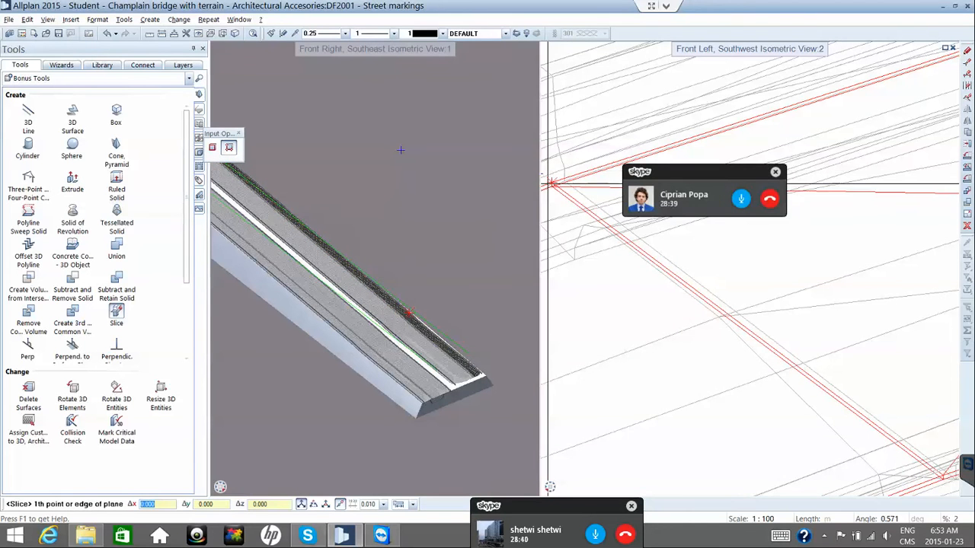
middle_drag(552, 183, 559, 175)
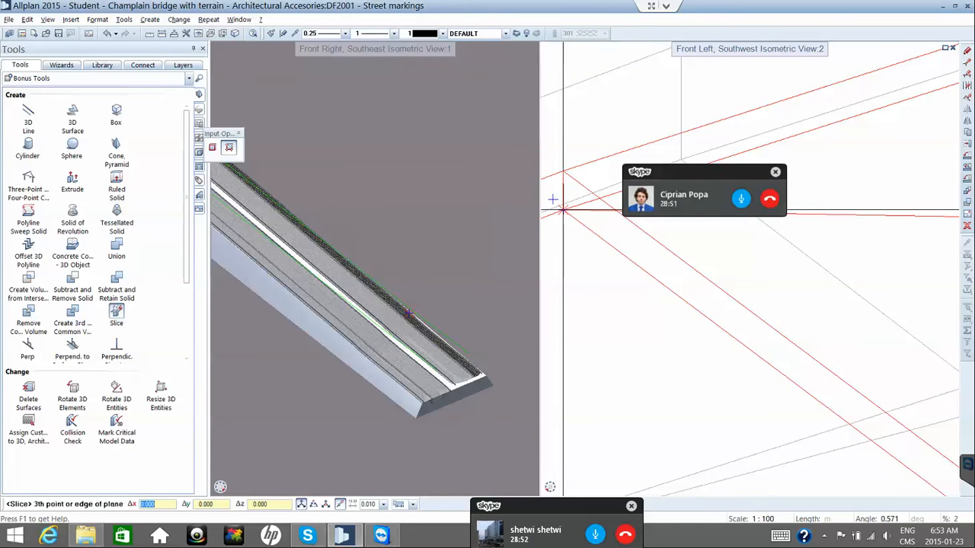
scroll(563, 210, up, 4)
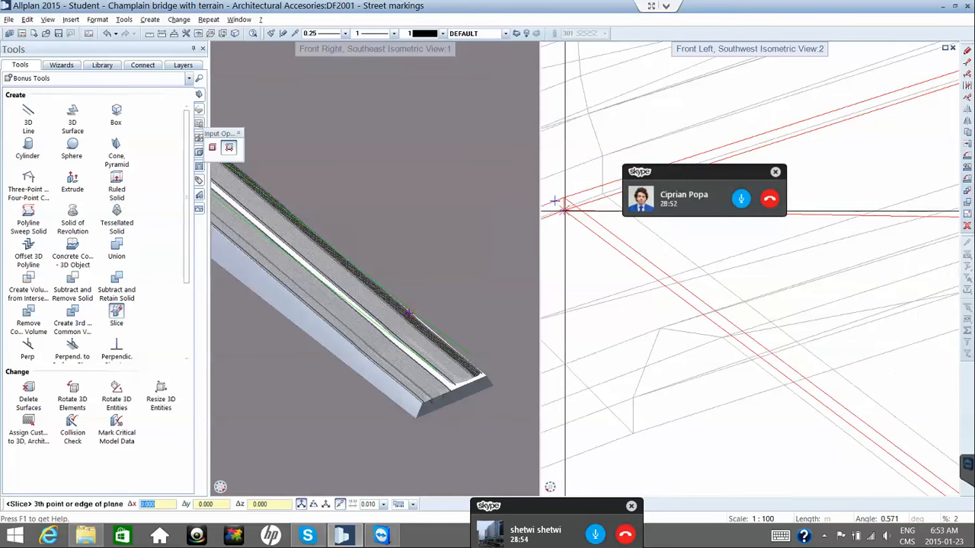
scroll(564, 210, down, 3)
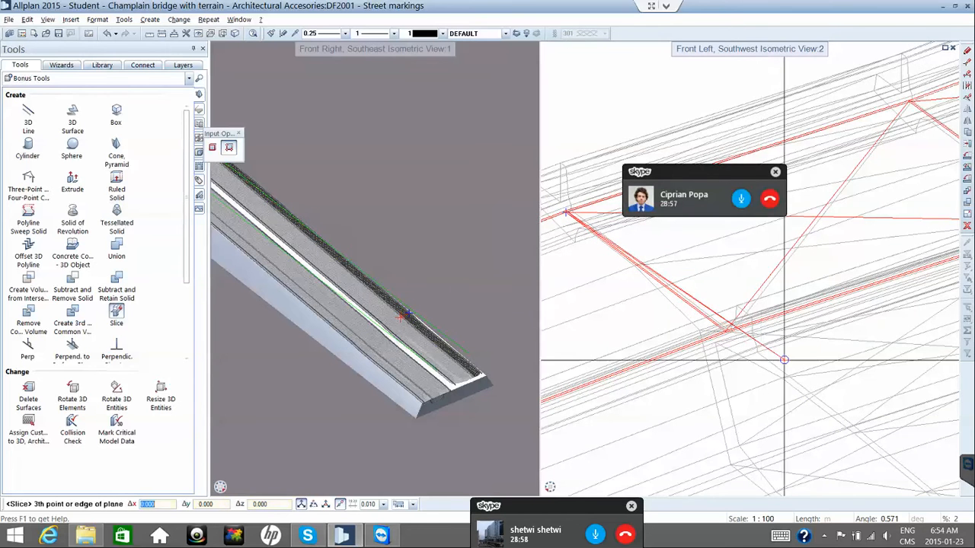
scroll(783, 365, up, 3)
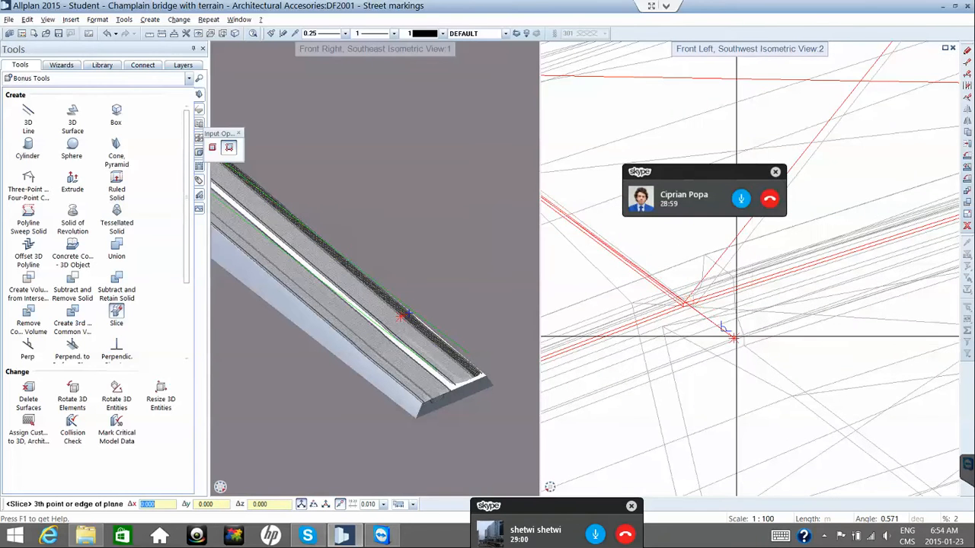
scroll(657, 288, up, 3)
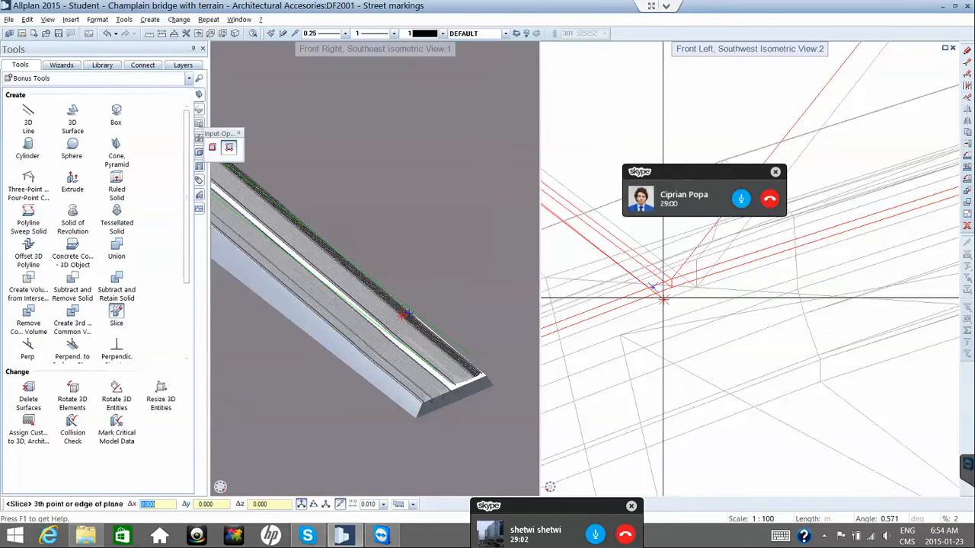
scroll(658, 288, up, 2)
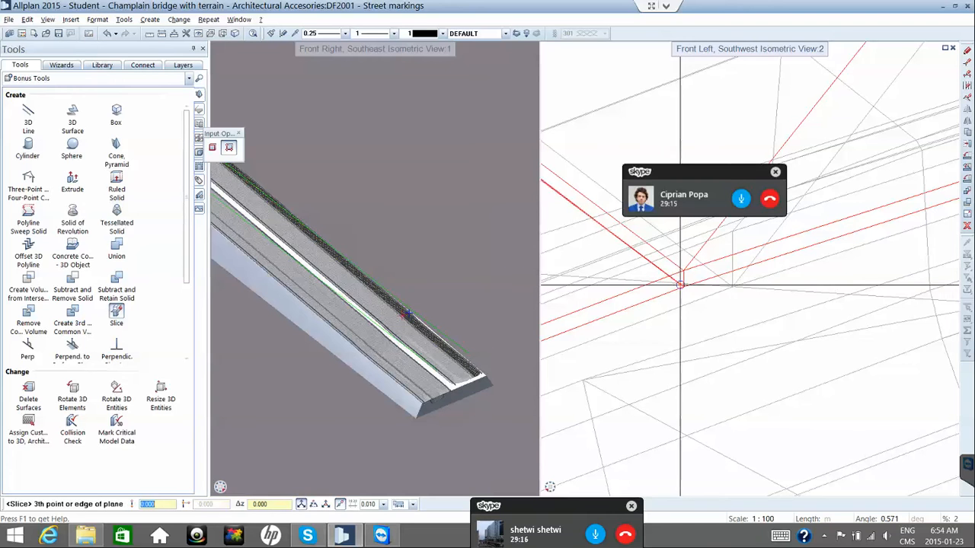
click(683, 287)
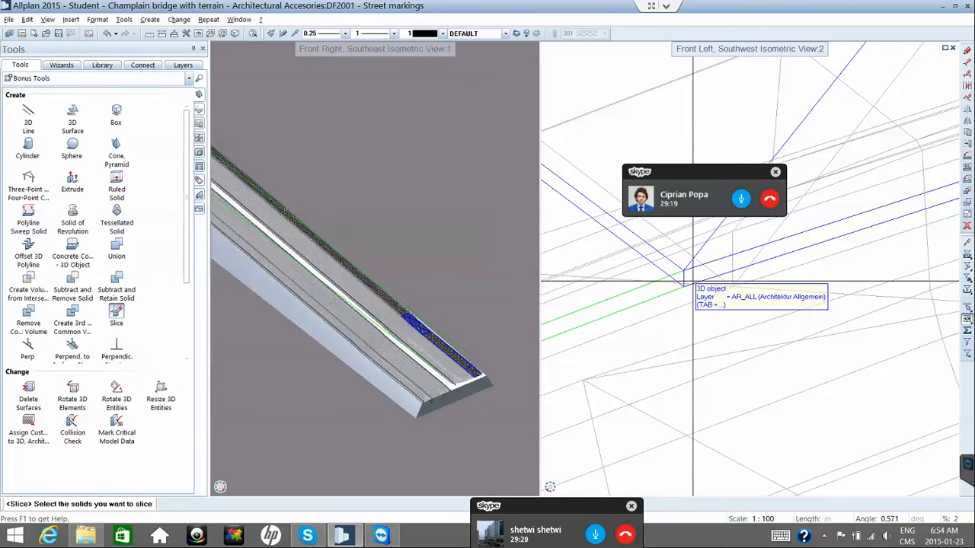
Choose the next deck solid to slice.
scroll(693, 286, down, 3)
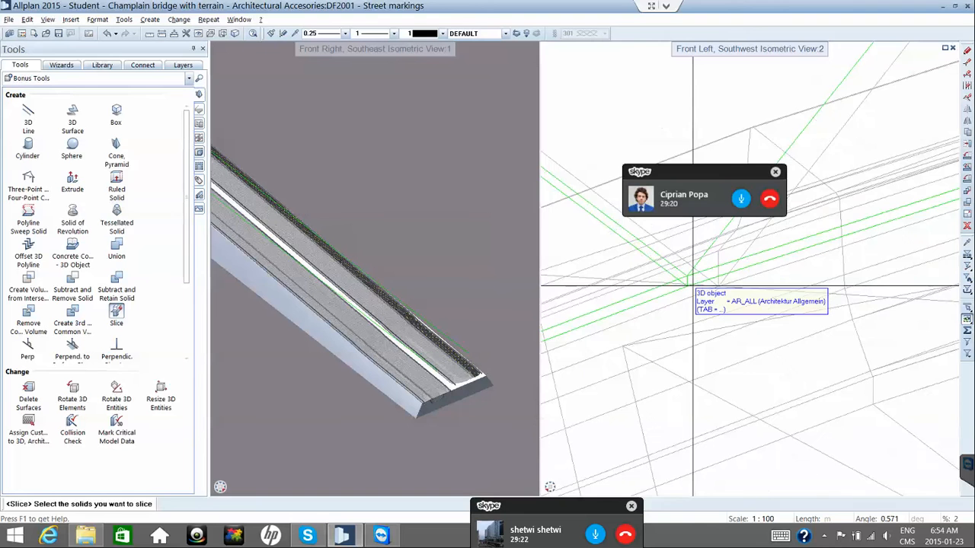
scroll(692, 287, down, 3)
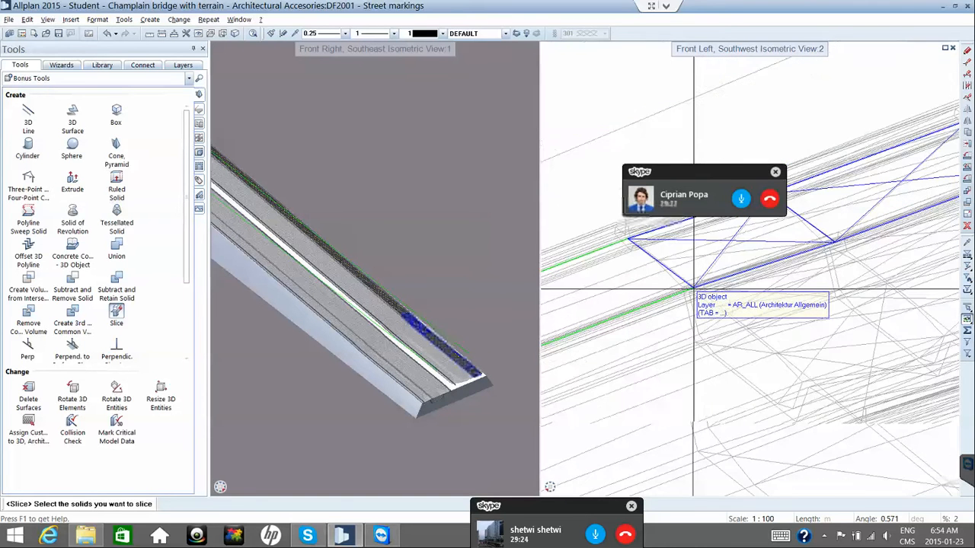
scroll(693, 287, down, 3)
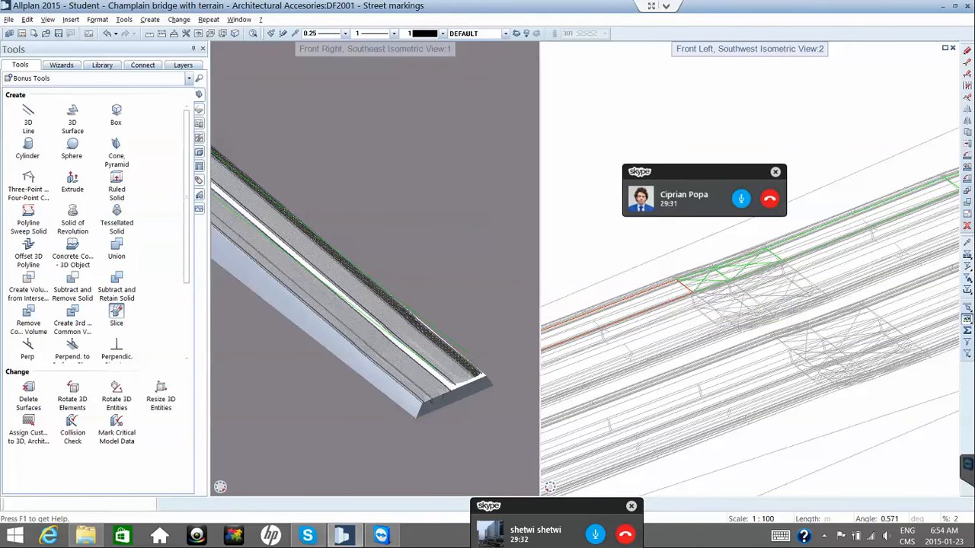
click(657, 299)
scroll(657, 299, down, 3)
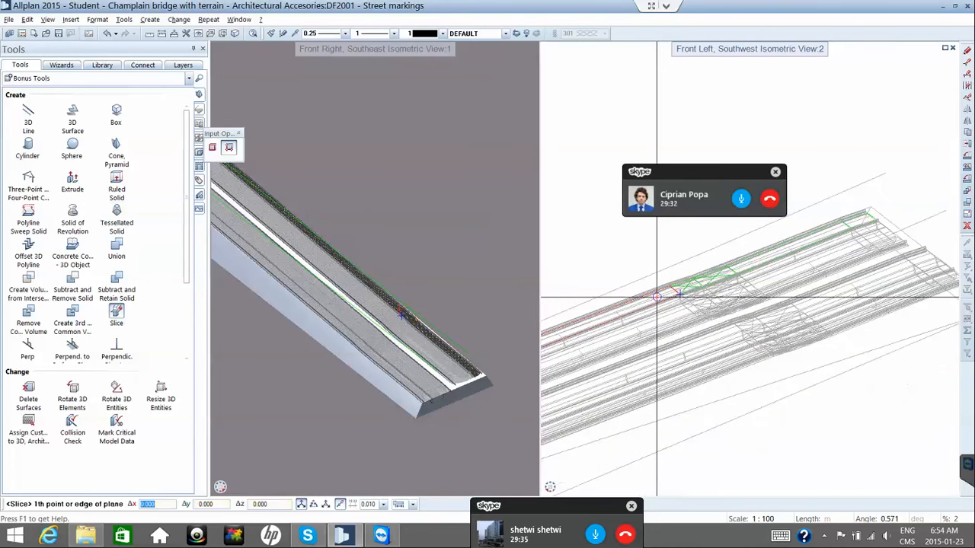
scroll(639, 308, up, 4)
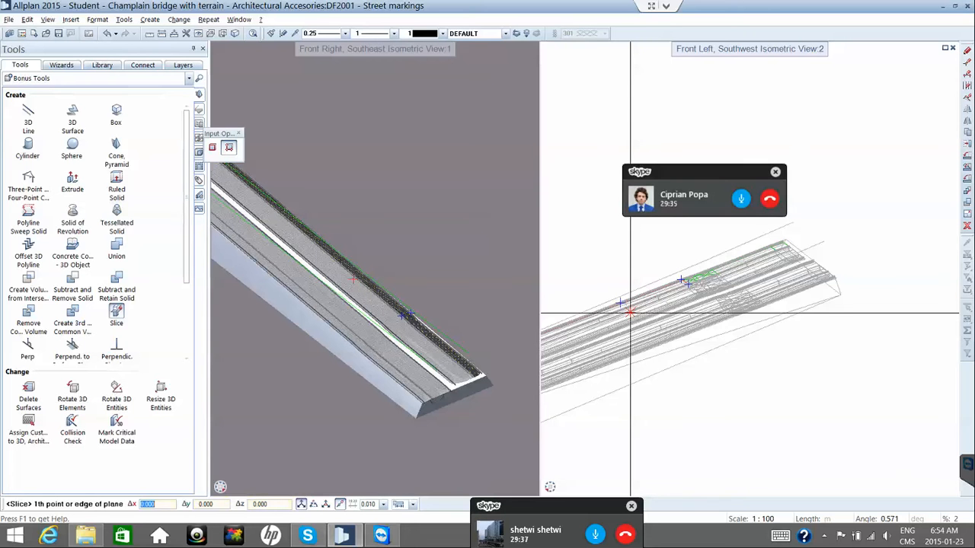
scroll(619, 312, up, 3)
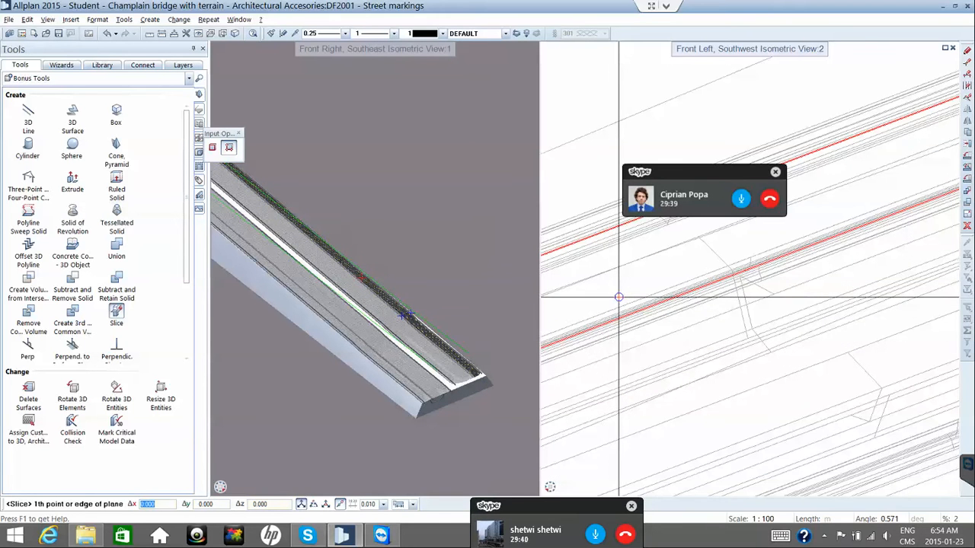
Pan and zoom the right isometric viewport to the red deck edges.
middle_drag(683, 304, 702, 292)
scroll(697, 289, up, 3)
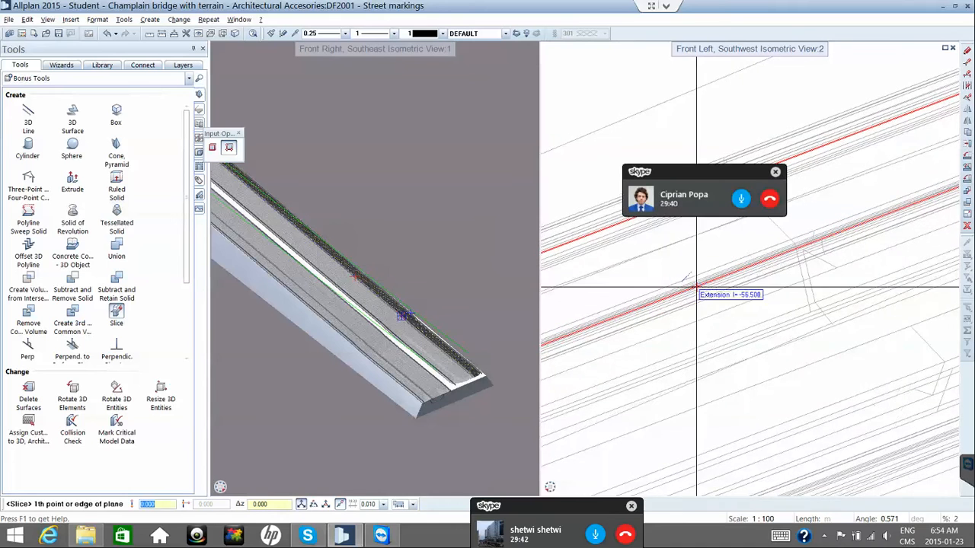
scroll(688, 315, down, 1)
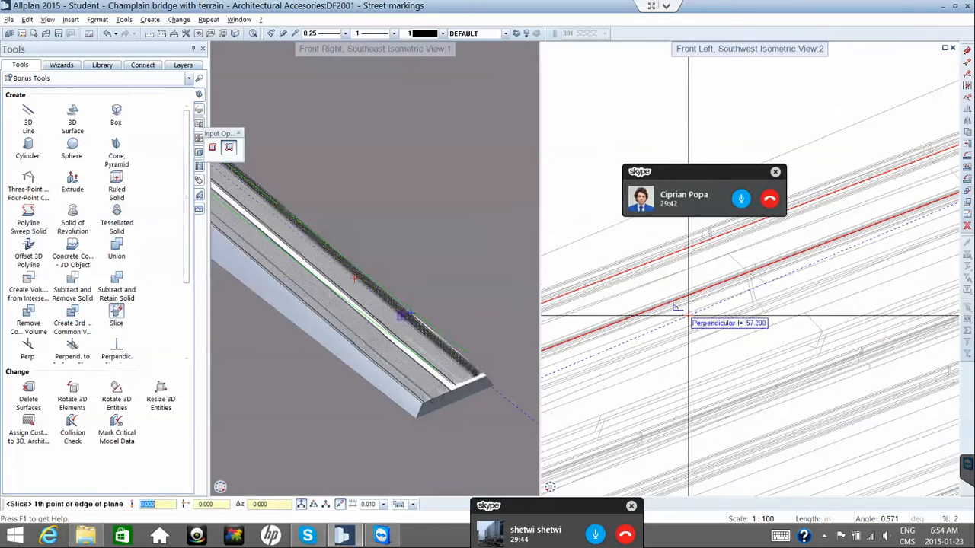
scroll(688, 316, down, 3)
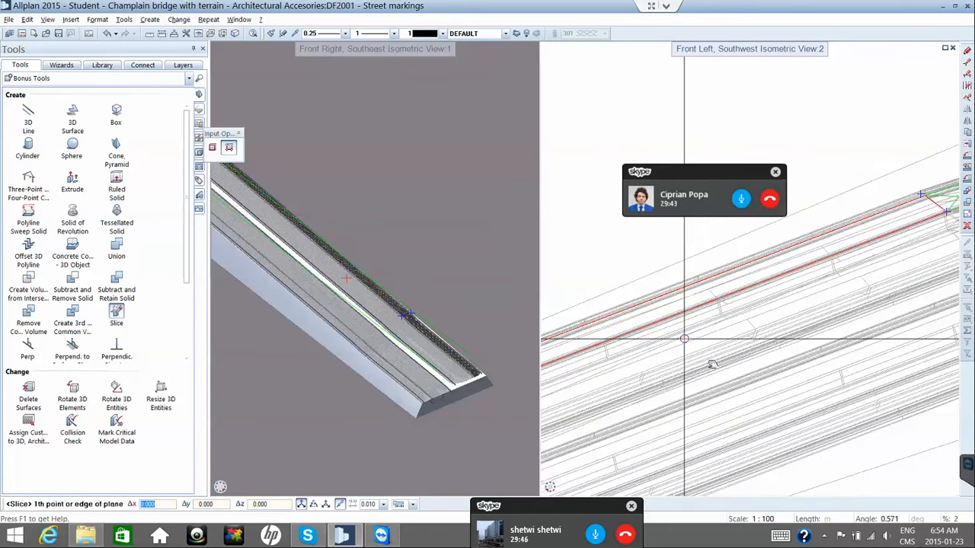
middle_drag(742, 352, 761, 339)
scroll(759, 346, down, 2)
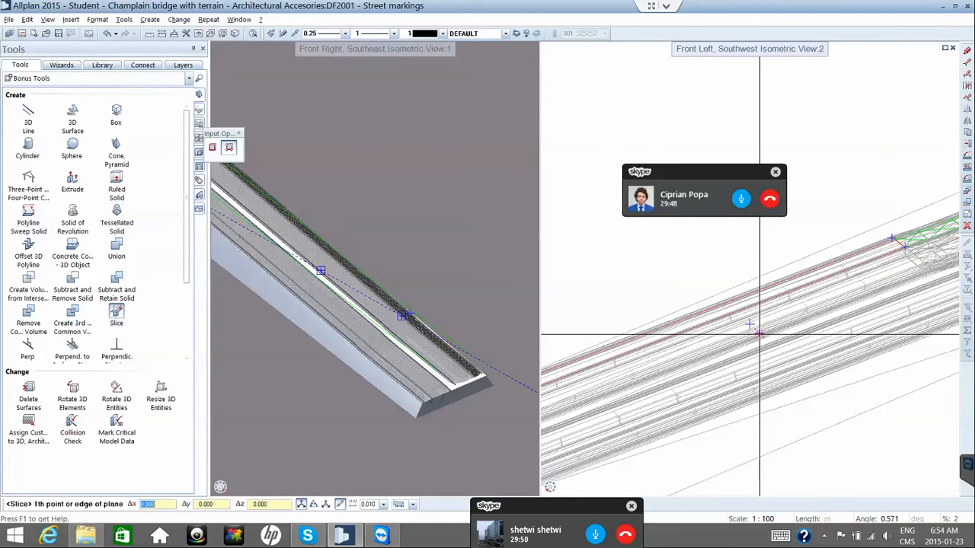
scroll(737, 347, up, 2)
middle_drag(737, 346, 777, 276)
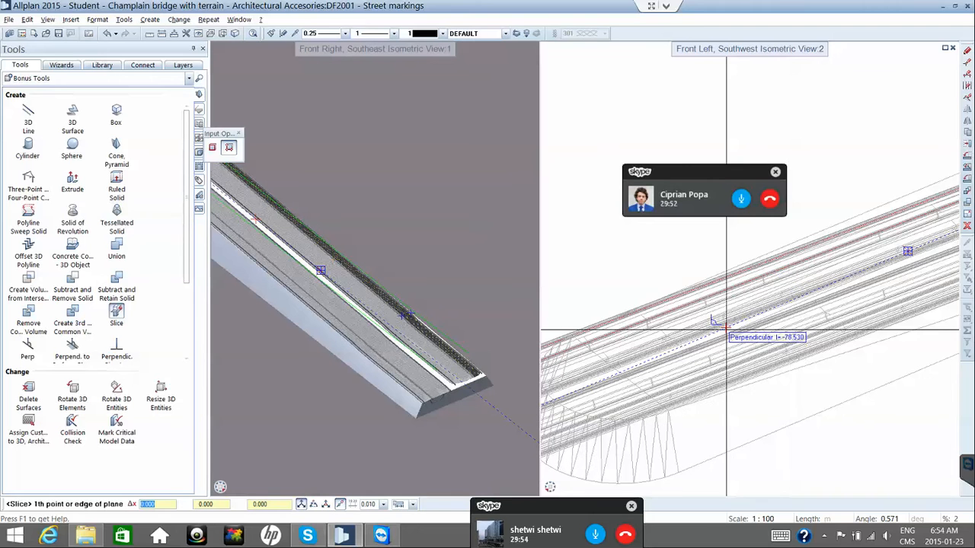
middle_drag(683, 354, 876, 252)
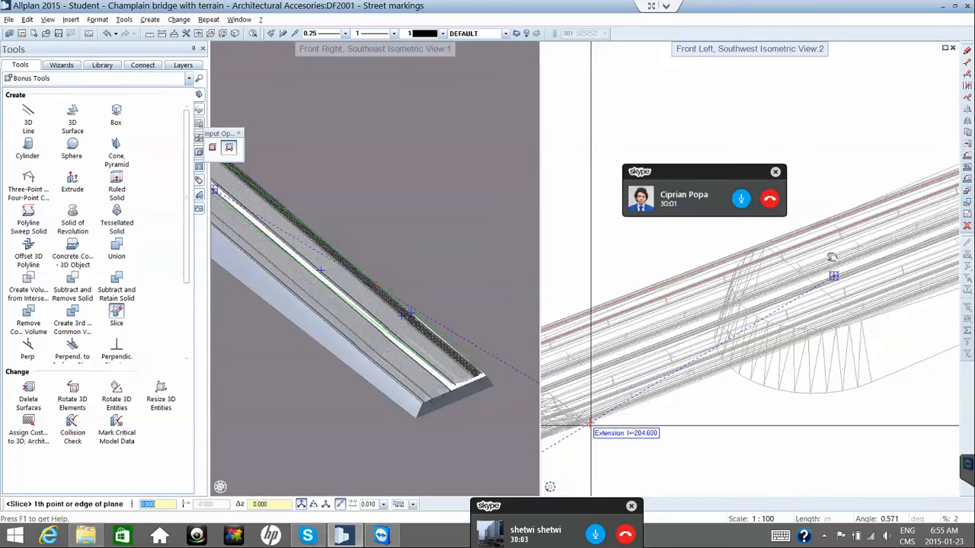
middle_drag(833, 276, 826, 312)
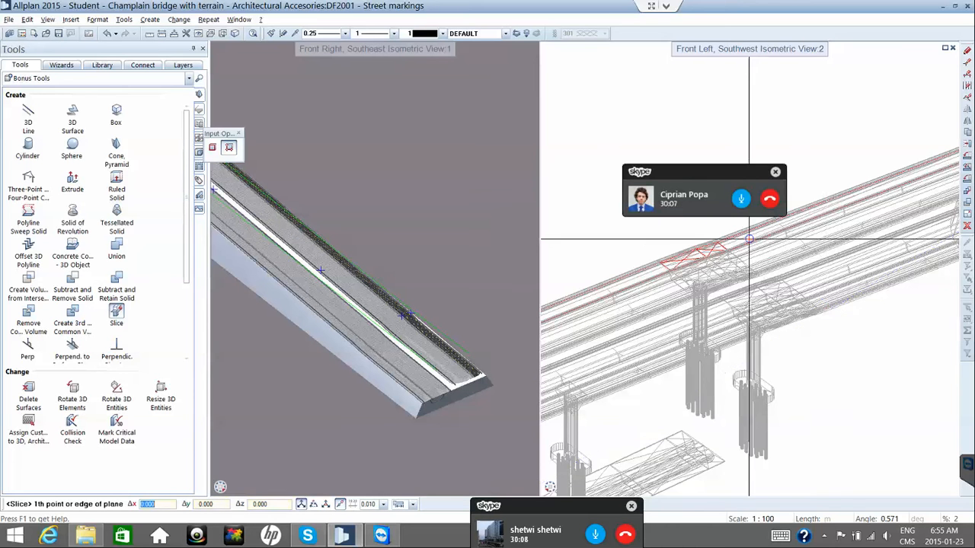
scroll(749, 240, up, 1)
scroll(748, 240, up, 4)
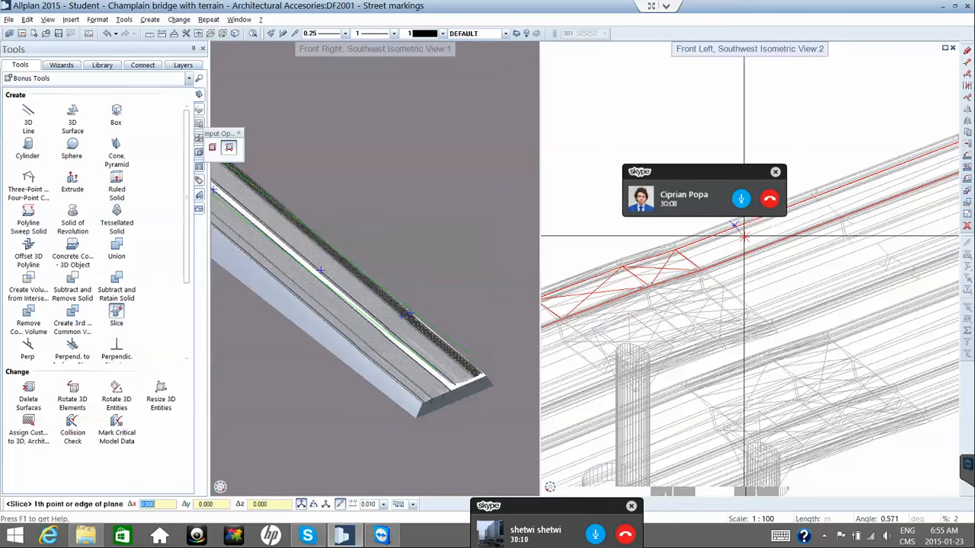
scroll(701, 240, up, 1)
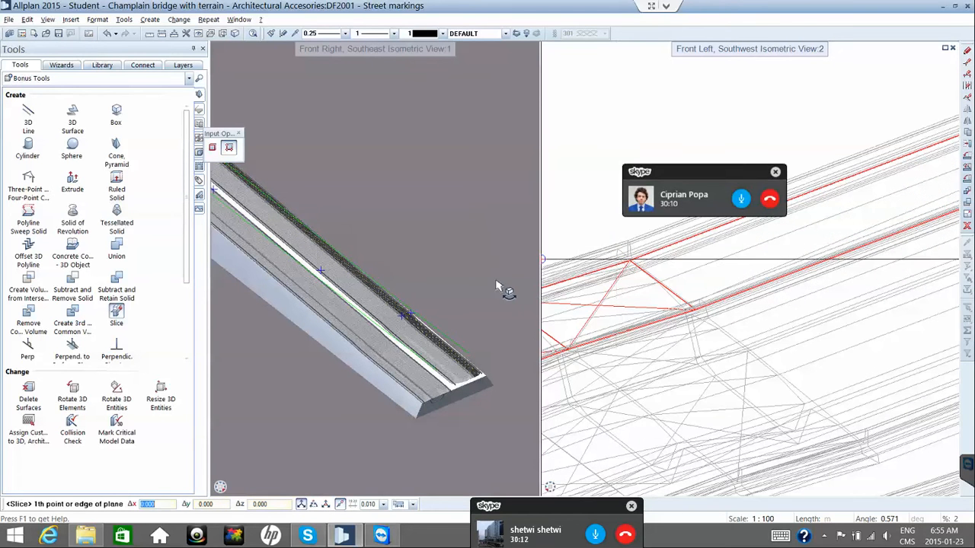
scroll(475, 284, up, 1)
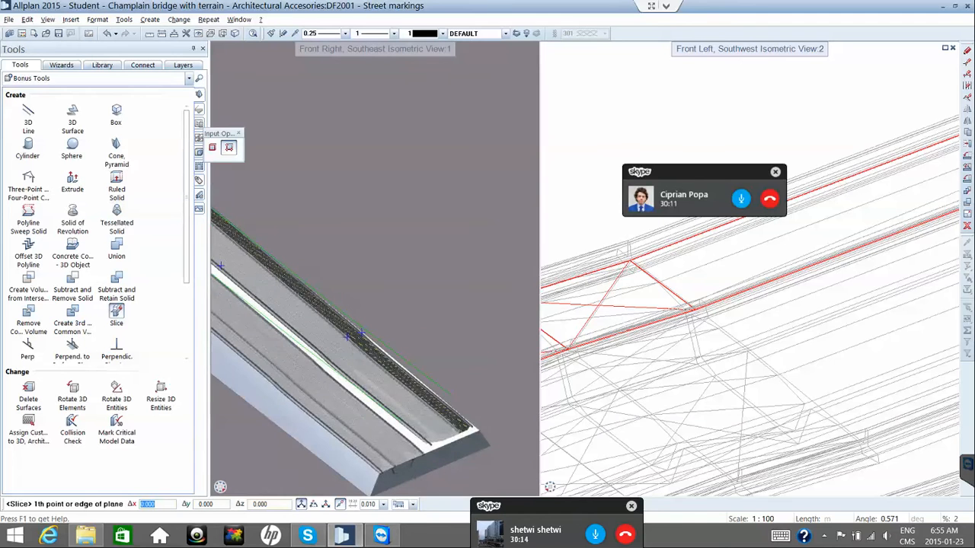
scroll(625, 263, up, 1)
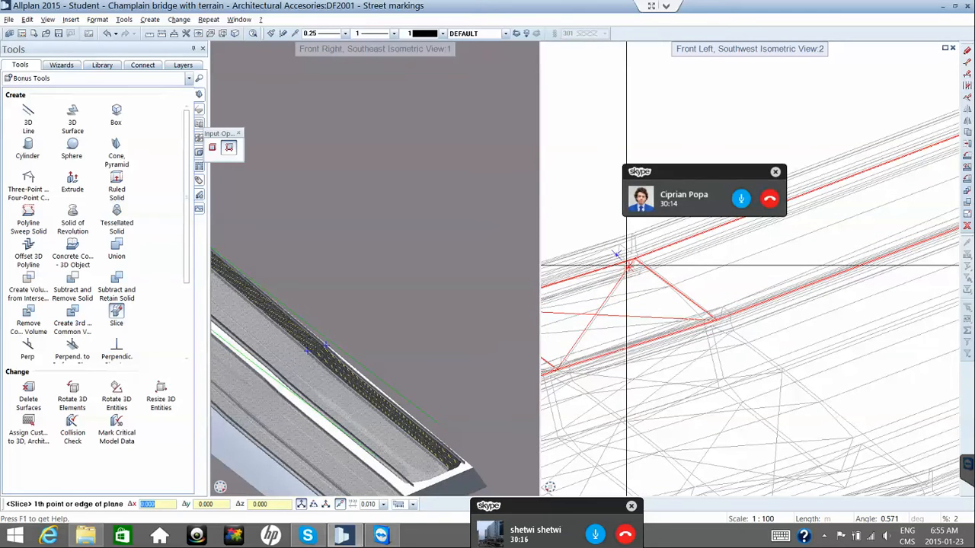
scroll(624, 263, up, 3)
scroll(624, 268, up, 1)
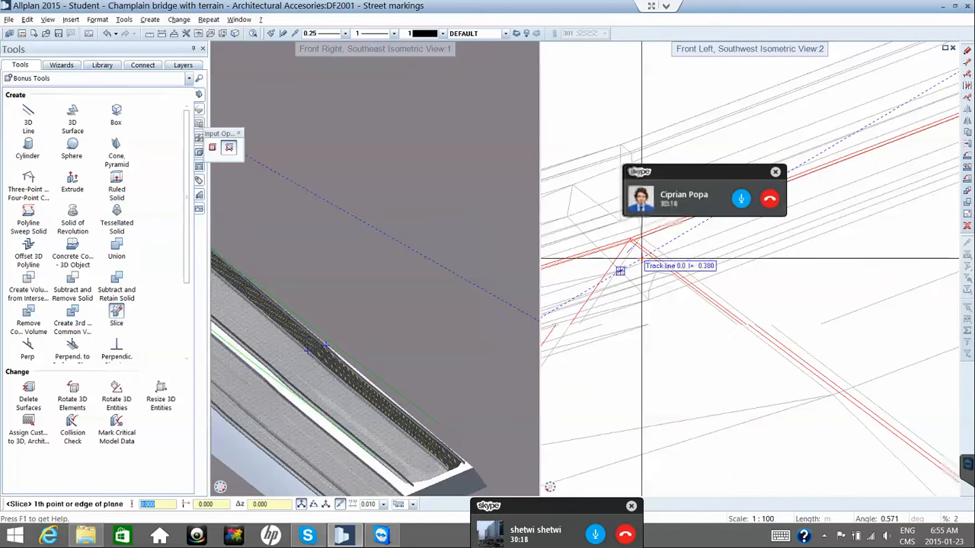
middle_drag(621, 259, 569, 239)
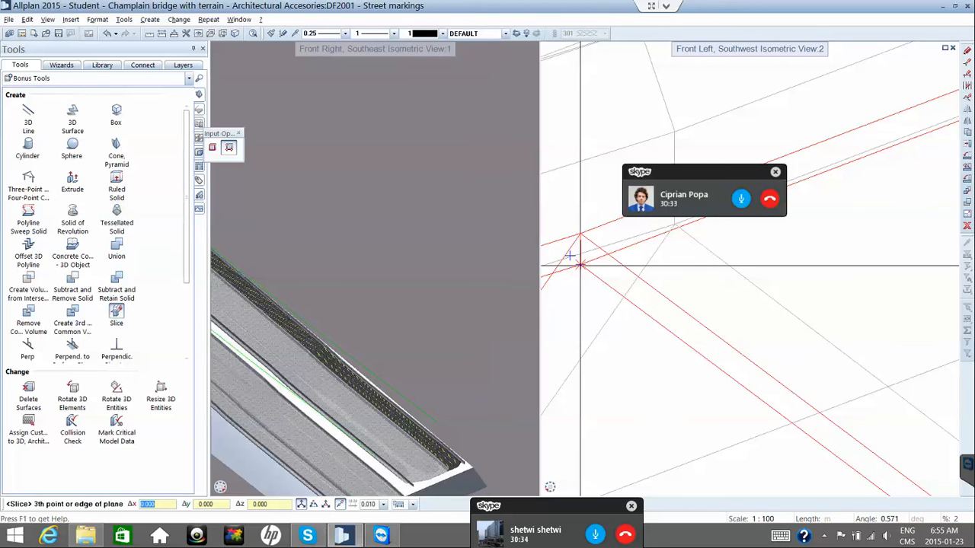
Zoom in on the red deck edges and fix the cutting plane's last point at the edge vertex.
scroll(580, 265, down, 5)
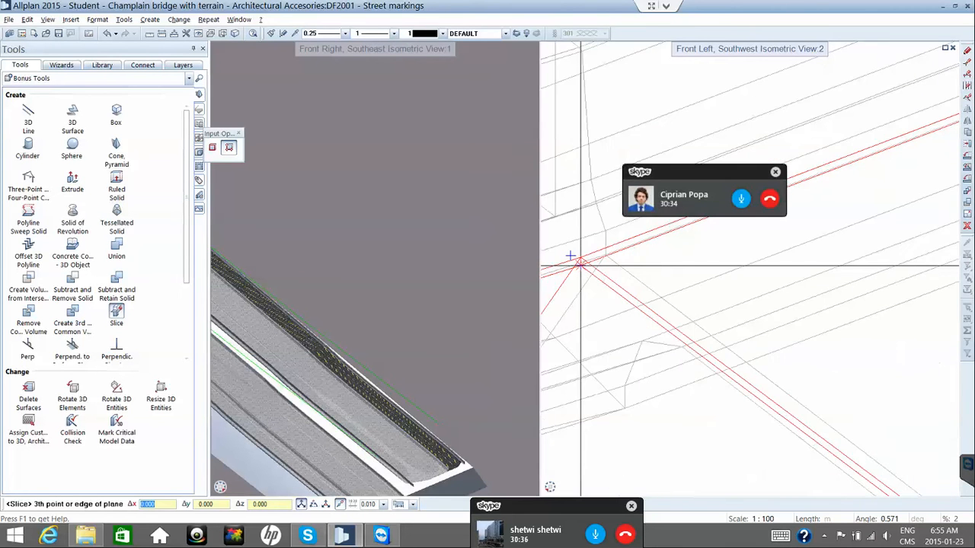
scroll(581, 265, down, 4)
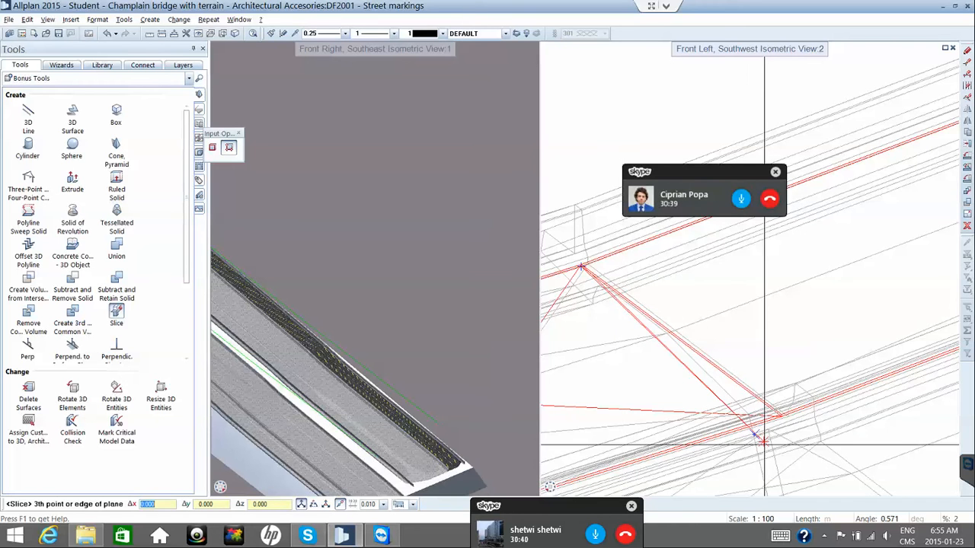
scroll(775, 444, up, 2)
scroll(775, 444, up, 4)
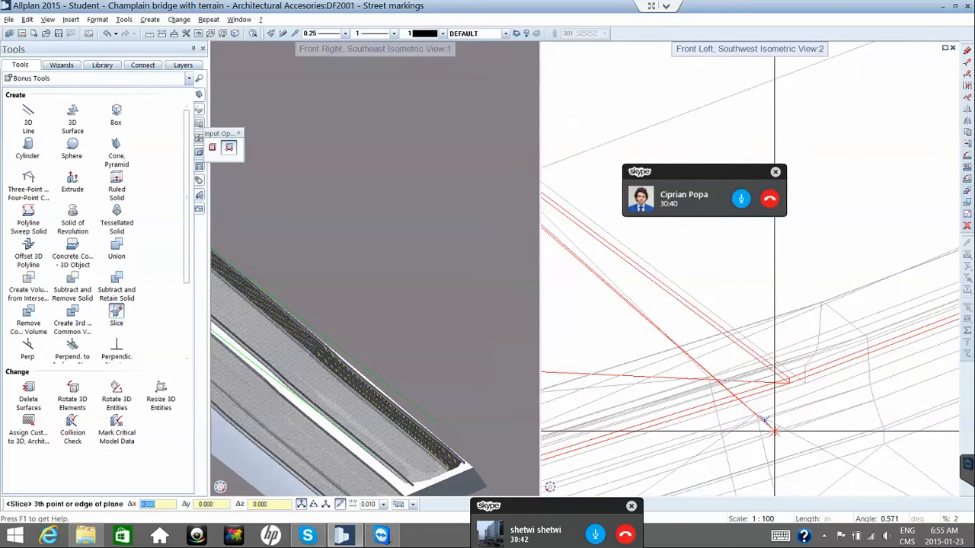
scroll(770, 426, up, 3)
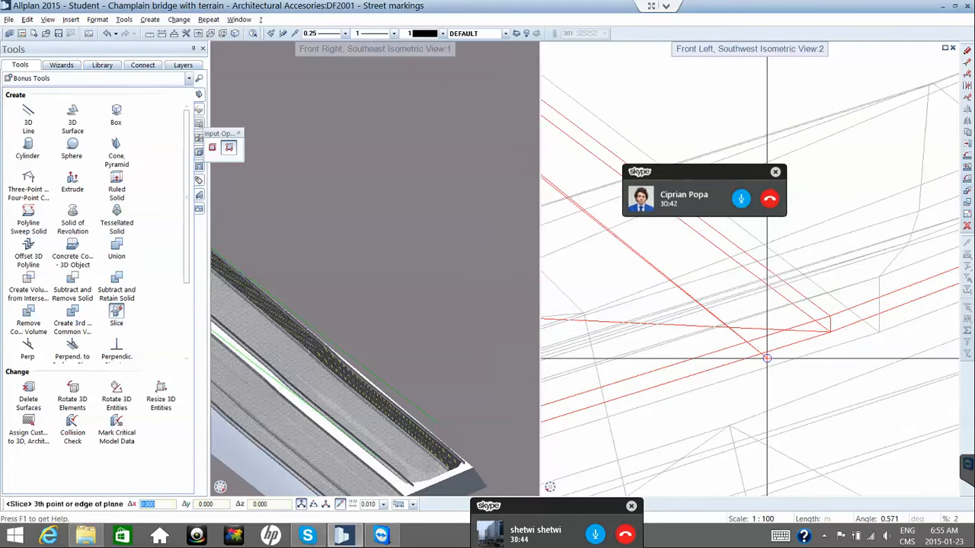
scroll(803, 309, up, 4)
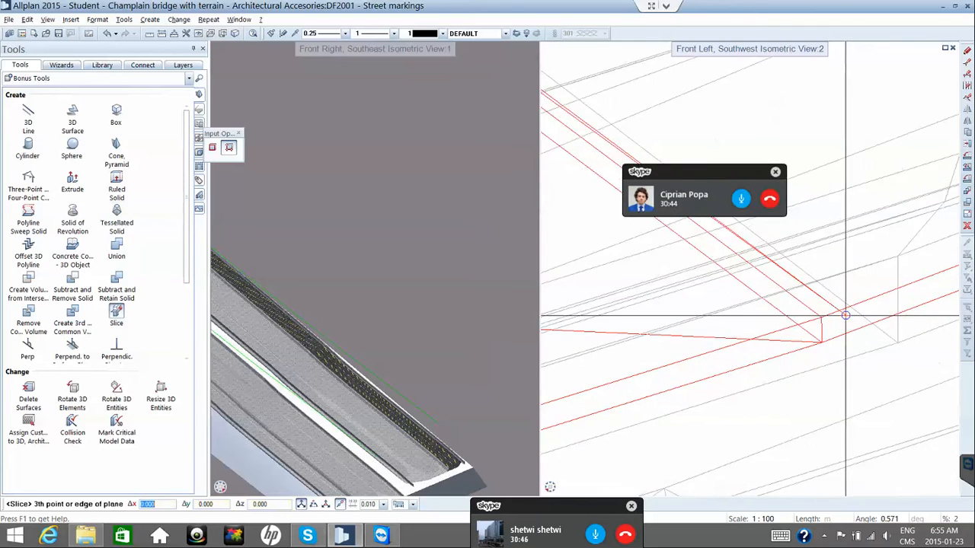
scroll(836, 348, up, 3)
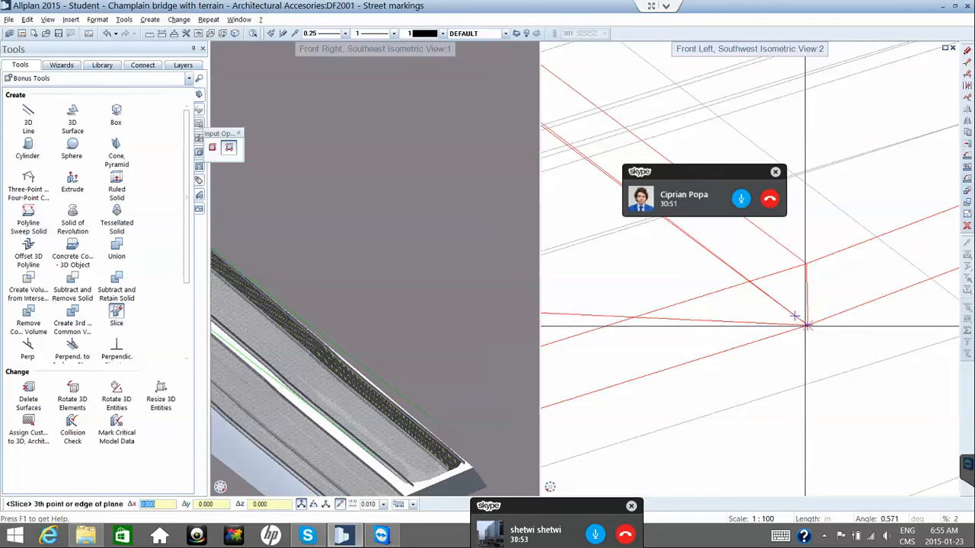
click(804, 325)
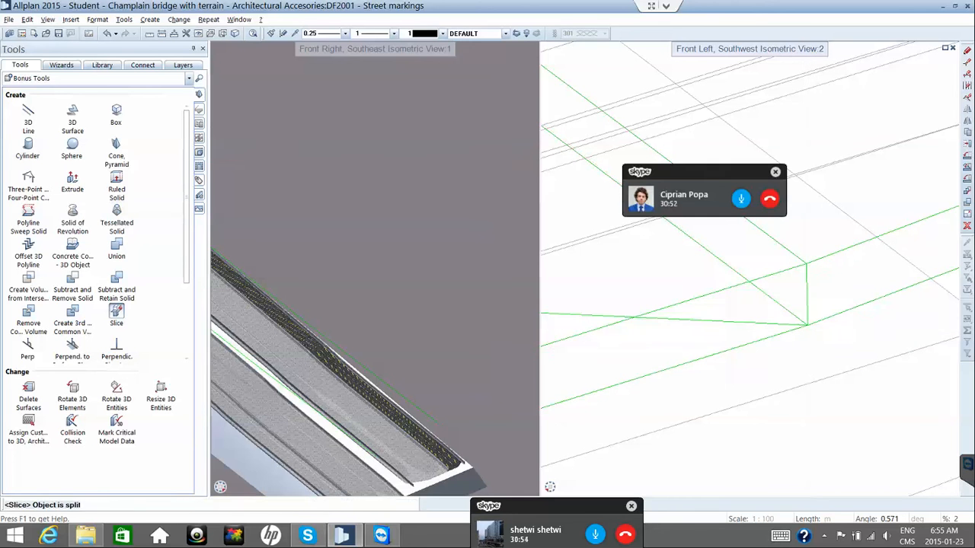
Pick the highlighted deck solid to apply the second slice.
click(809, 324)
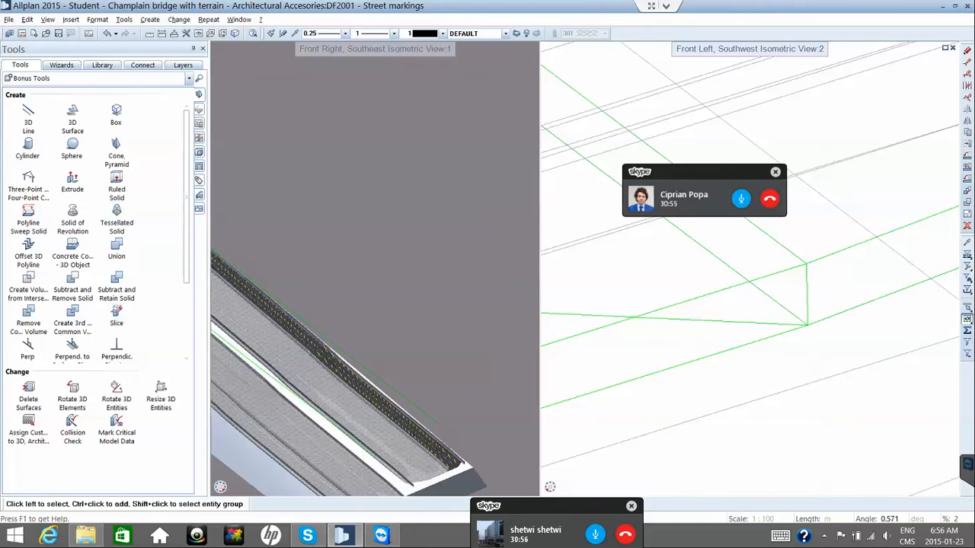
scroll(804, 322, down, 3)
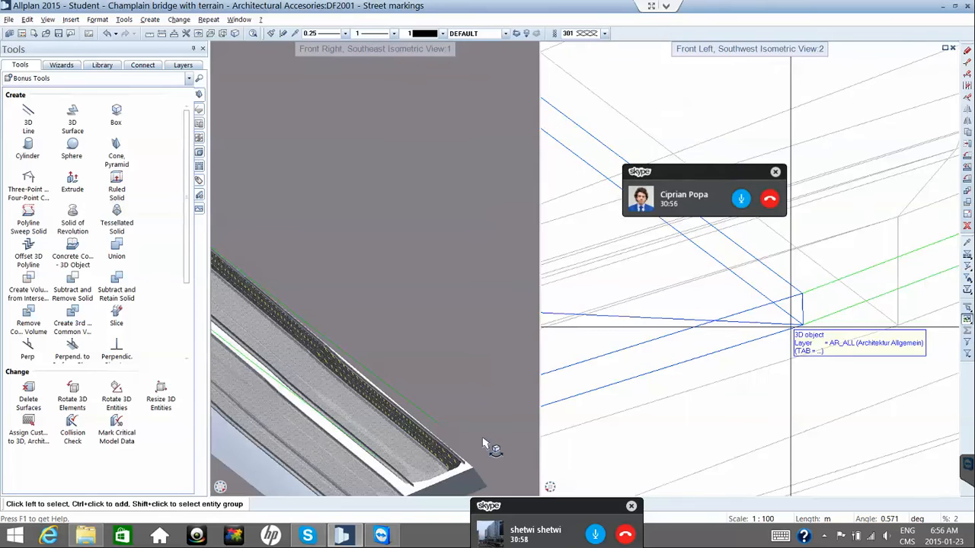
scroll(418, 434, down, 1)
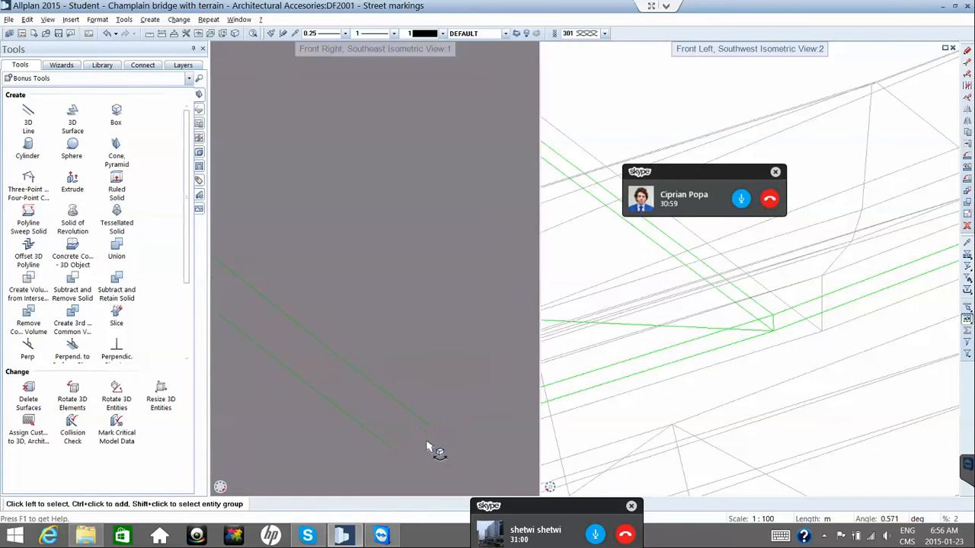
scroll(428, 448, up, 2)
scroll(431, 444, up, 1)
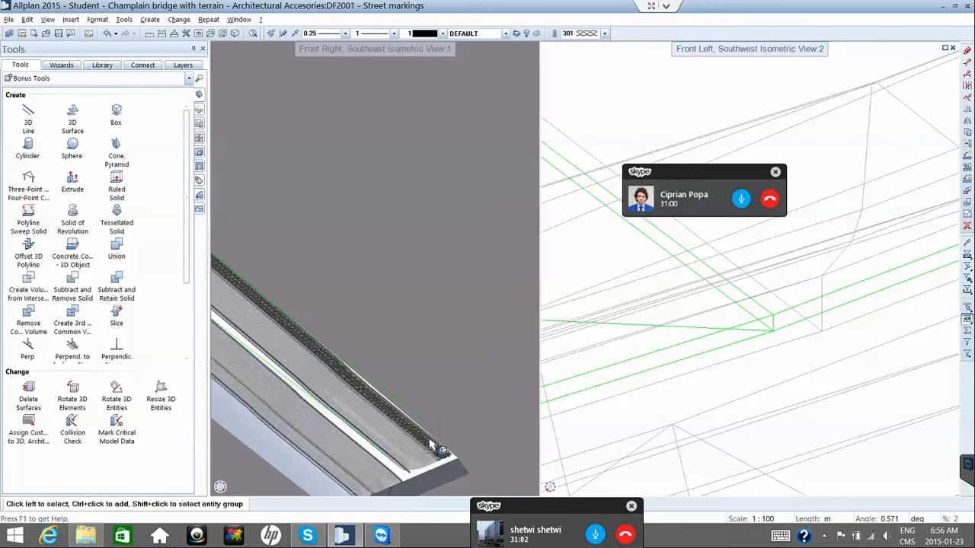
scroll(431, 446, up, 1)
scroll(431, 446, up, 1)
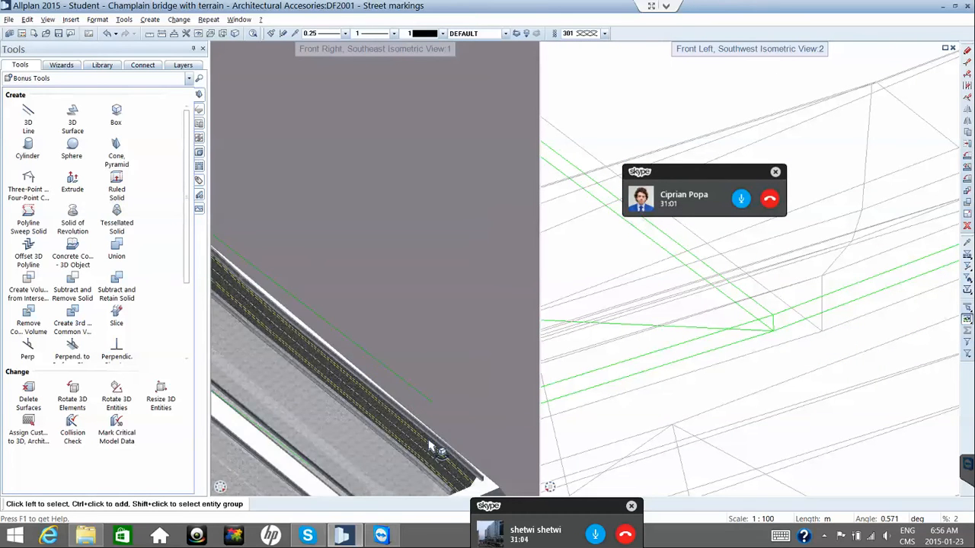
scroll(431, 447, up, 1)
scroll(431, 448, up, 1)
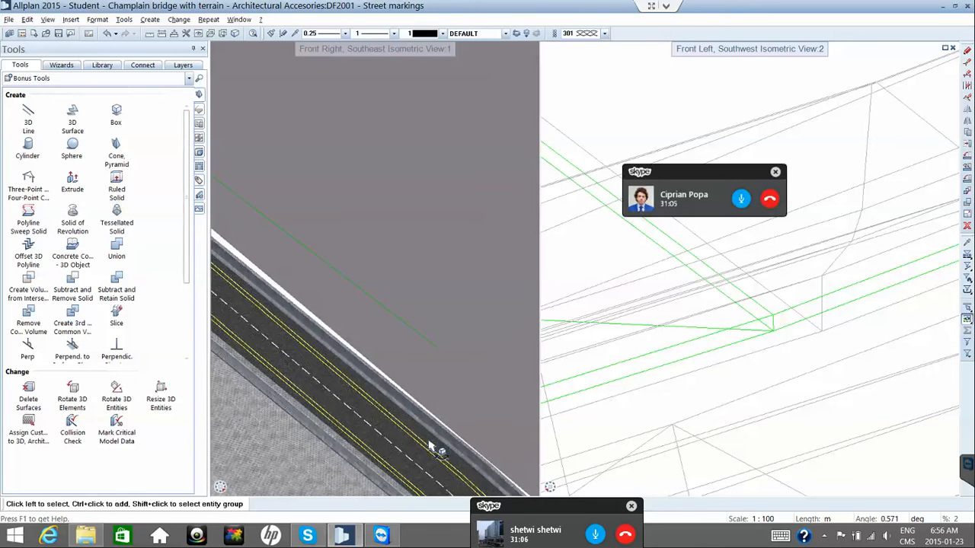
Zoom the left shaded view to inspect the road's dashed and yellow lane markings.
scroll(431, 447, down, 1)
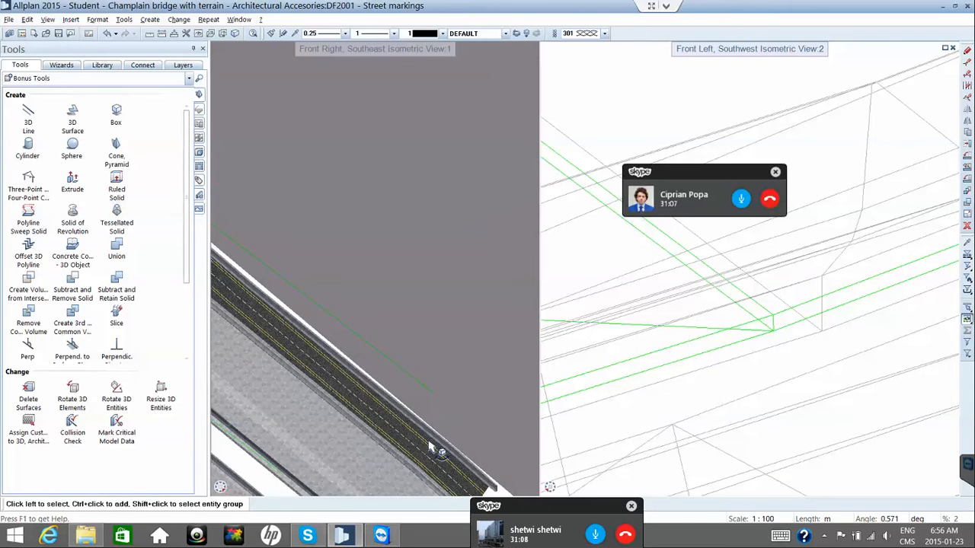
scroll(431, 448, down, 4)
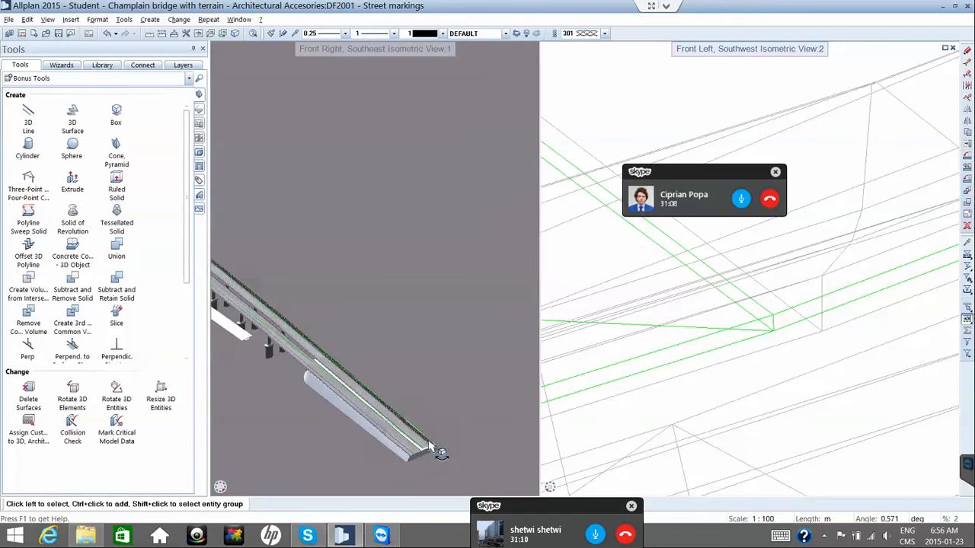
scroll(431, 447, up, 3)
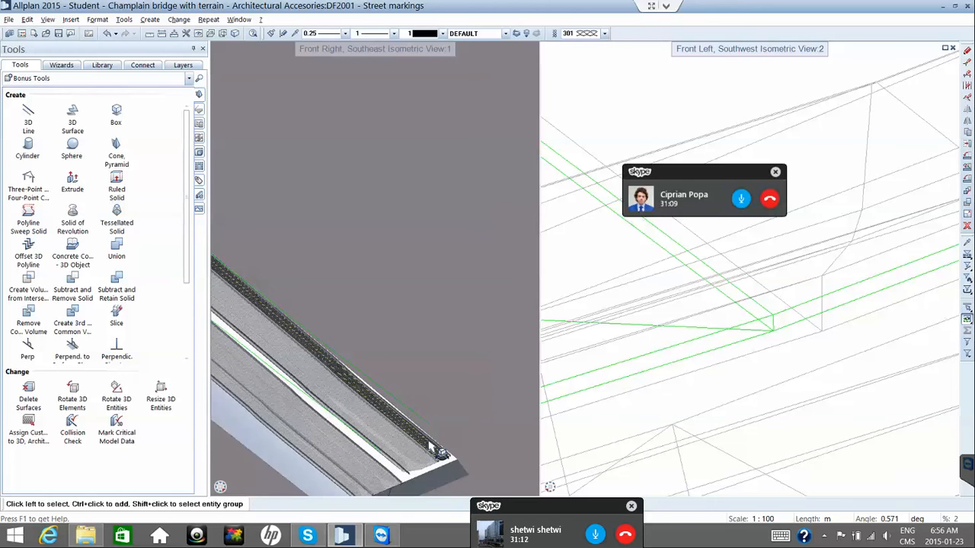
scroll(430, 446, up, 2)
scroll(431, 448, up, 1)
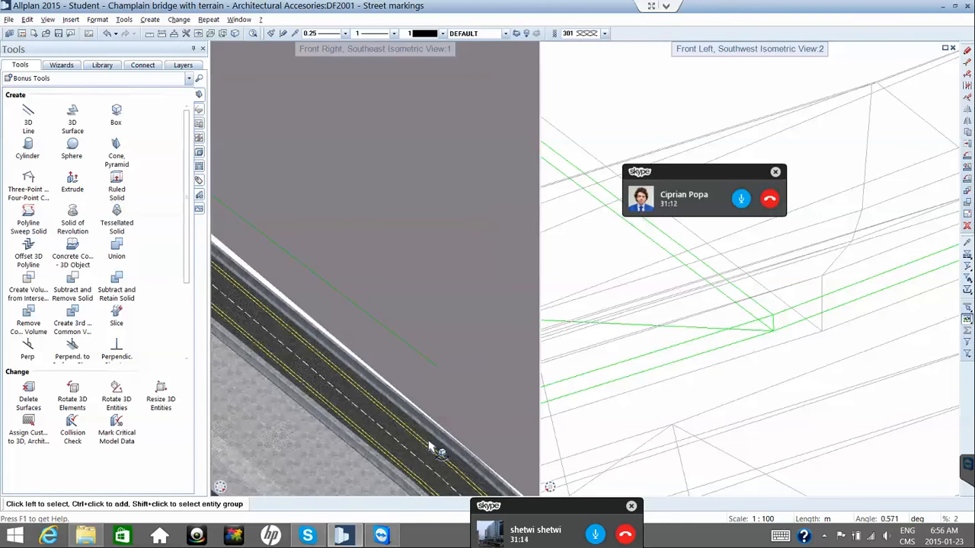
scroll(431, 447, up, 1)
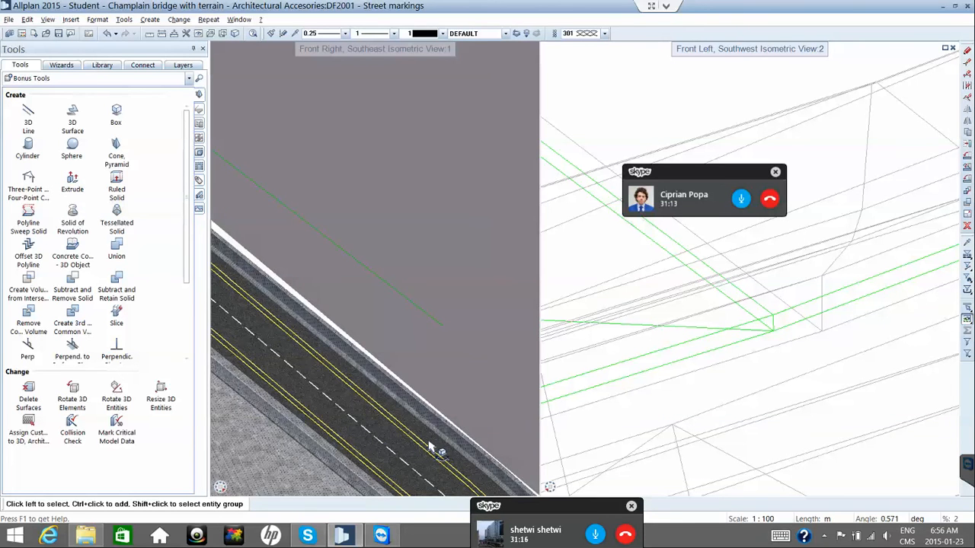
scroll(431, 448, up, 1)
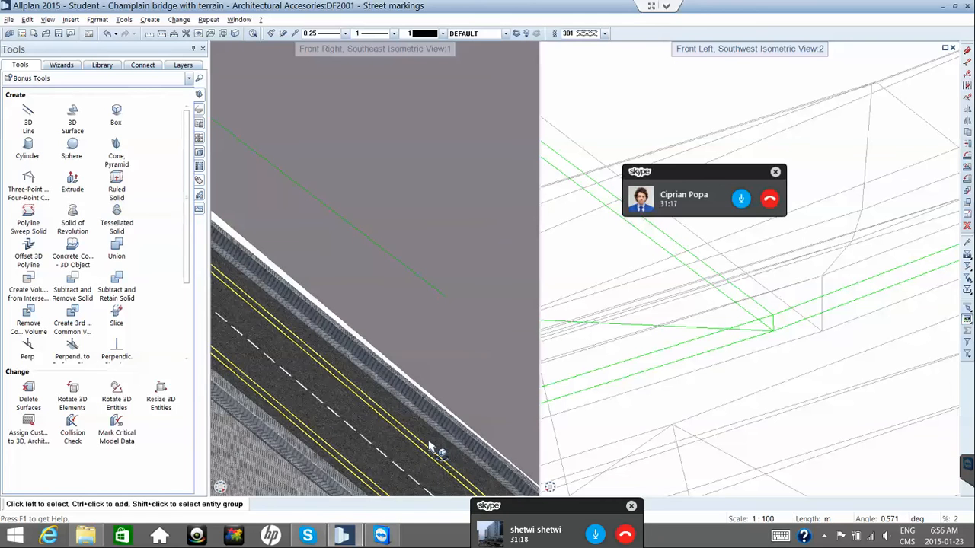
scroll(431, 448, down, 1)
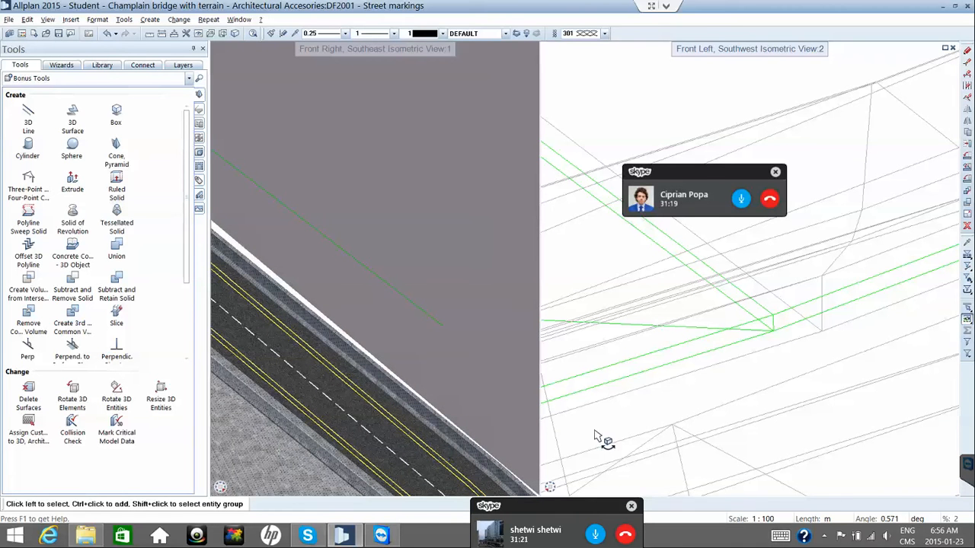
scroll(596, 427, down, 5)
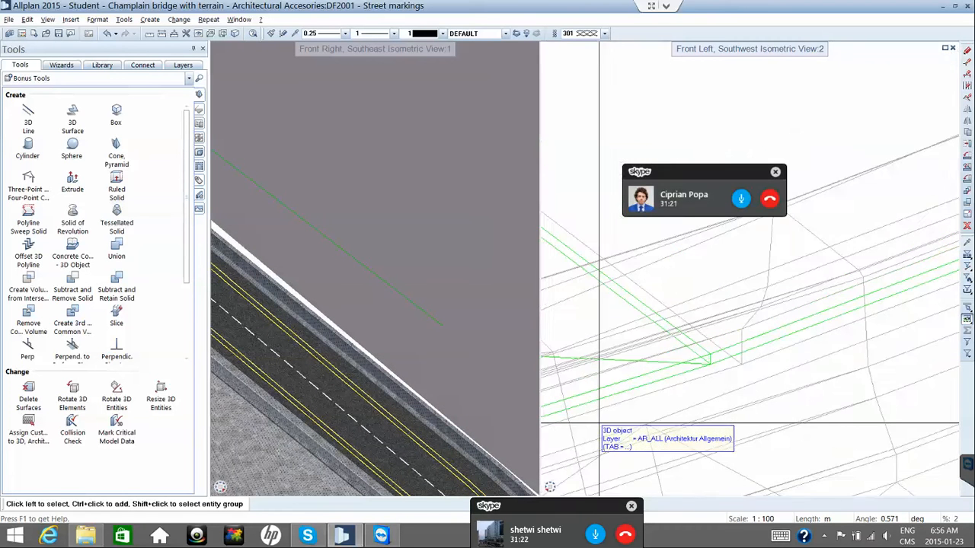
scroll(599, 423, down, 4)
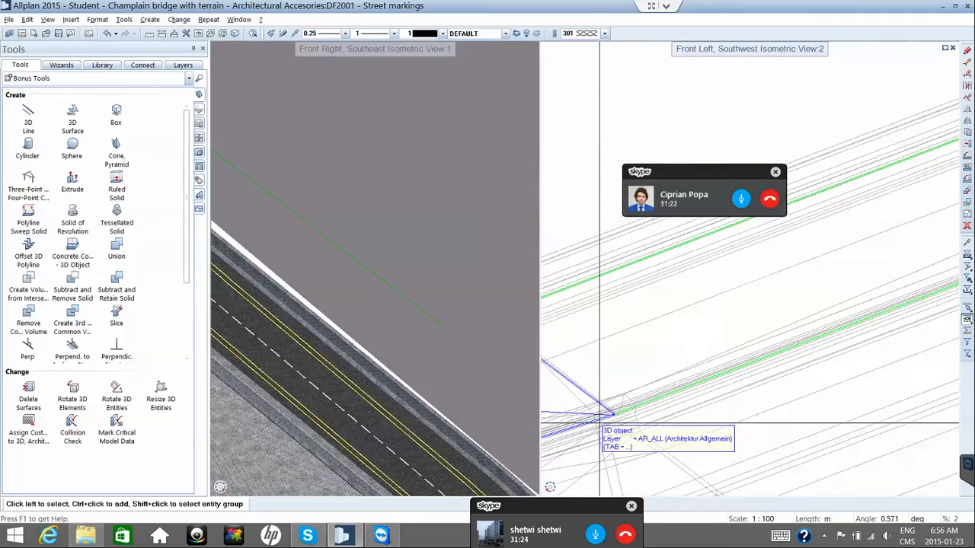
scroll(599, 423, down, 3)
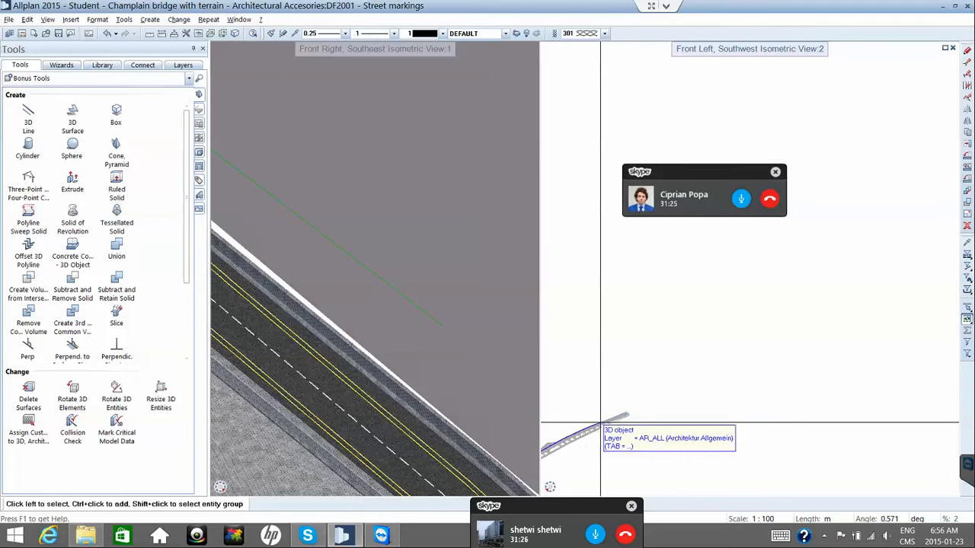
scroll(600, 423, up, 3)
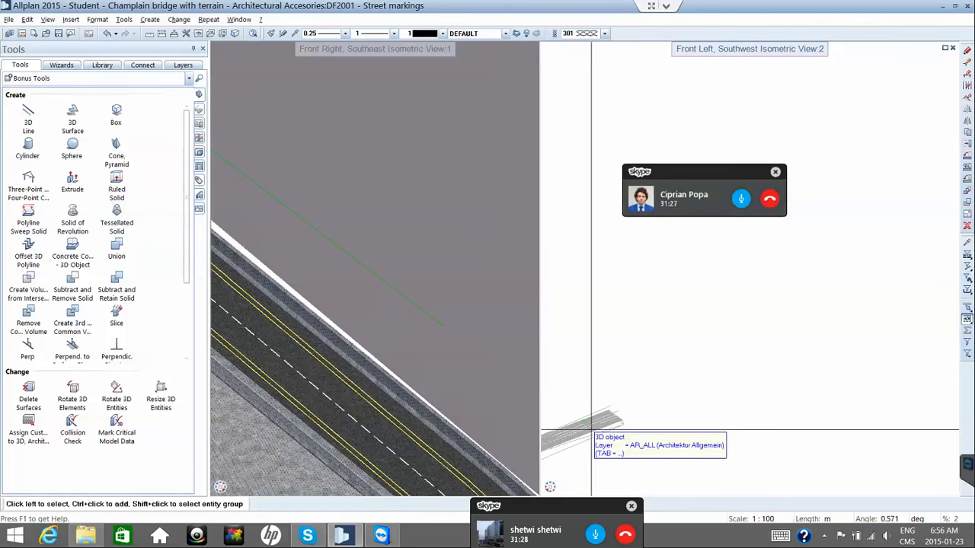
scroll(581, 431, up, 5)
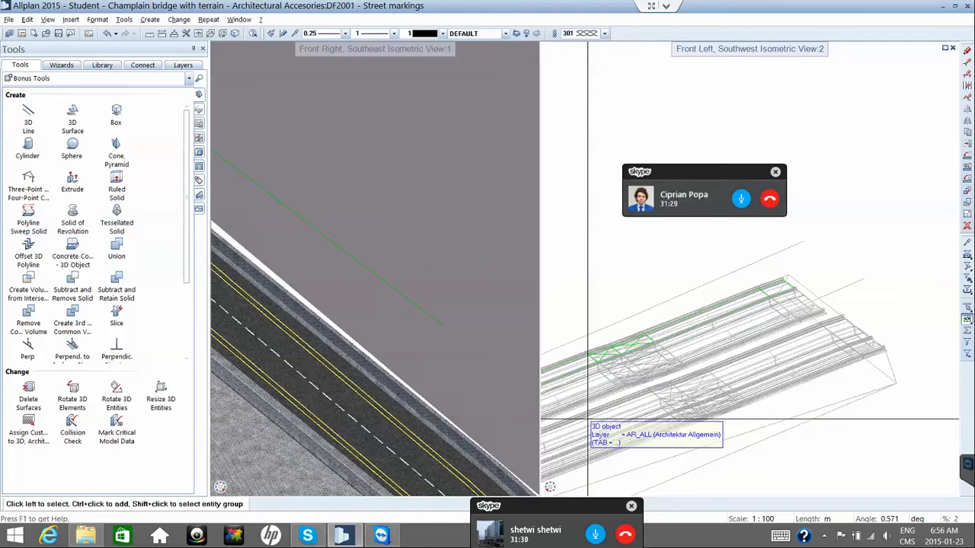
scroll(587, 419, up, 2)
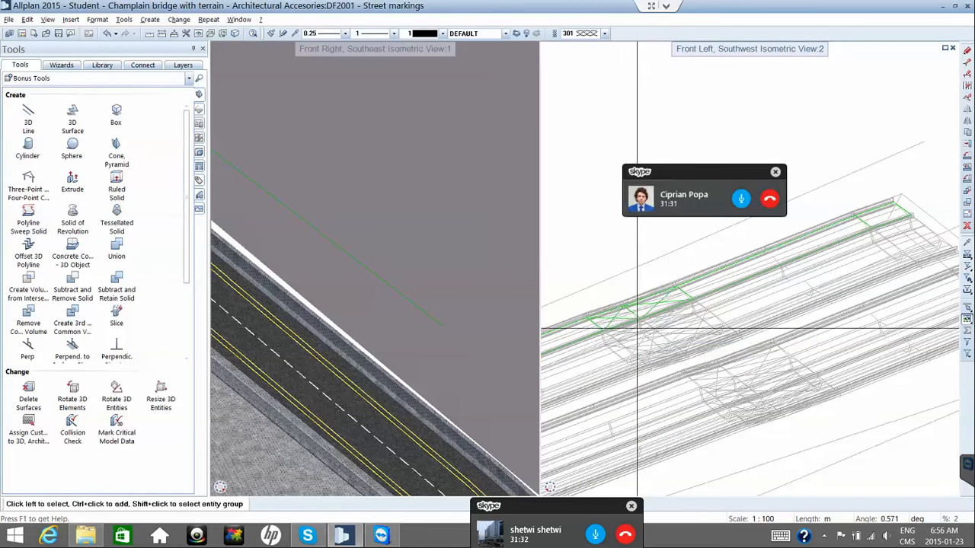
Confirm the road surface keeps the road.surf material with its road.jpg texture.
click(702, 274)
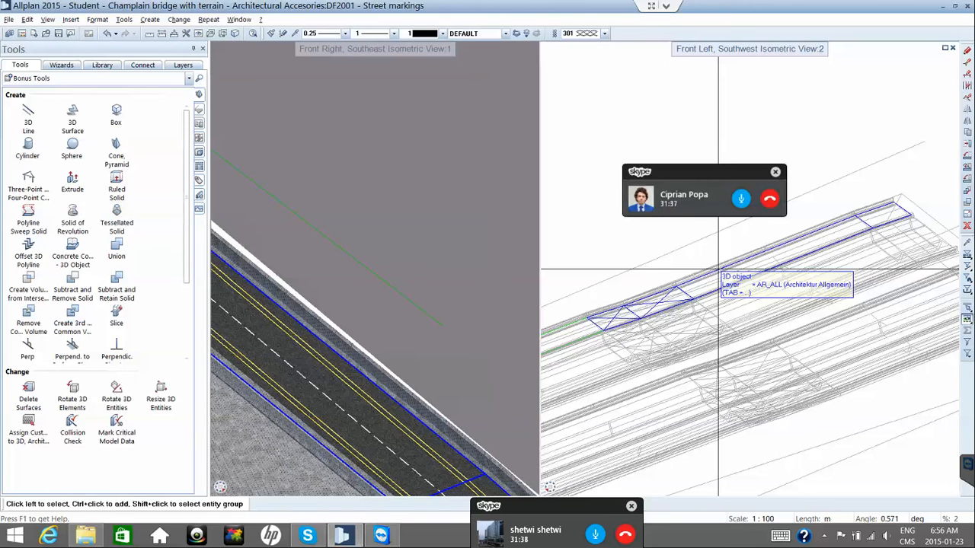
click(717, 269)
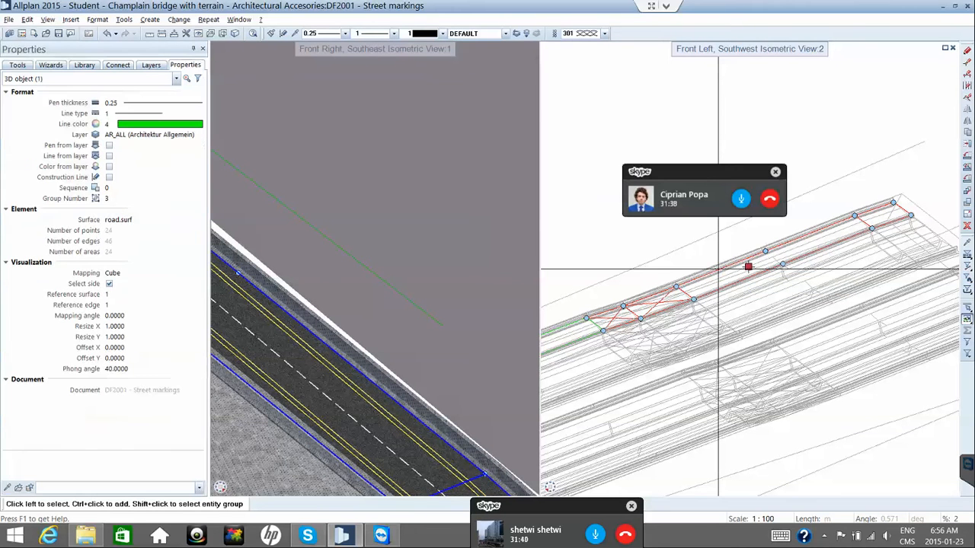
click(166, 218)
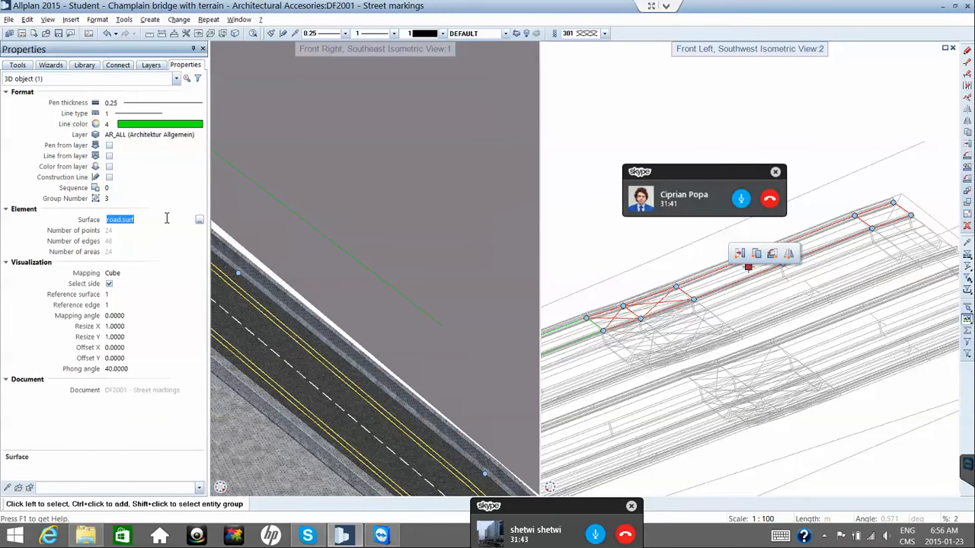
click(200, 220)
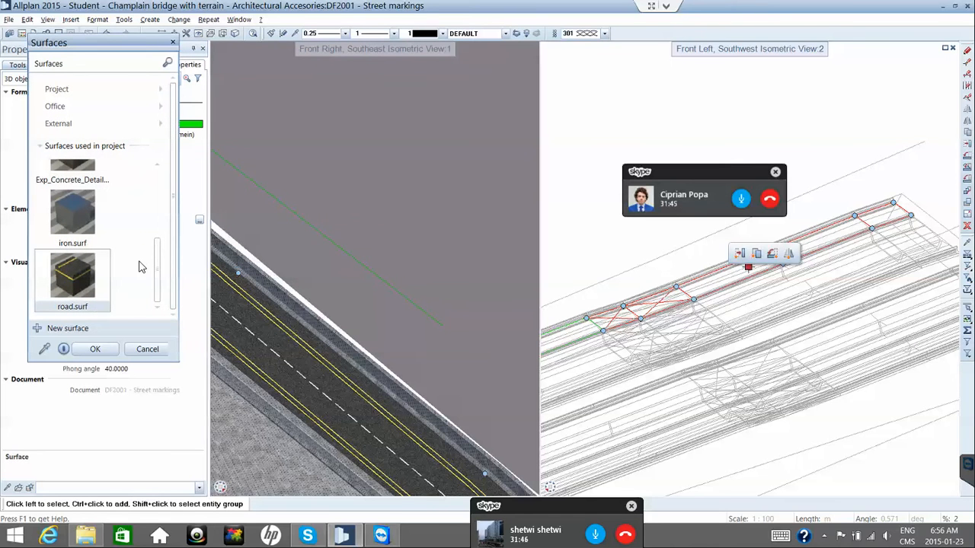
mouse_move(104, 259)
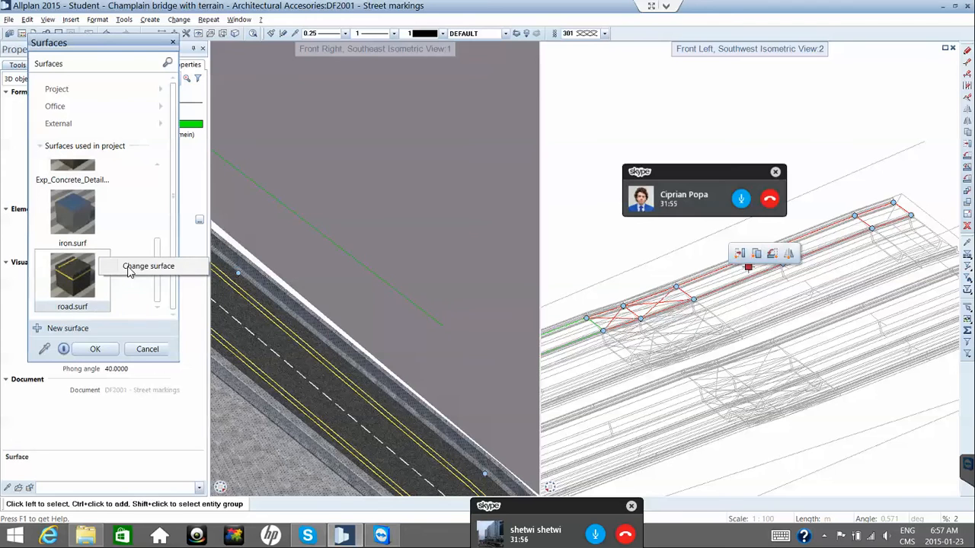
click(117, 263)
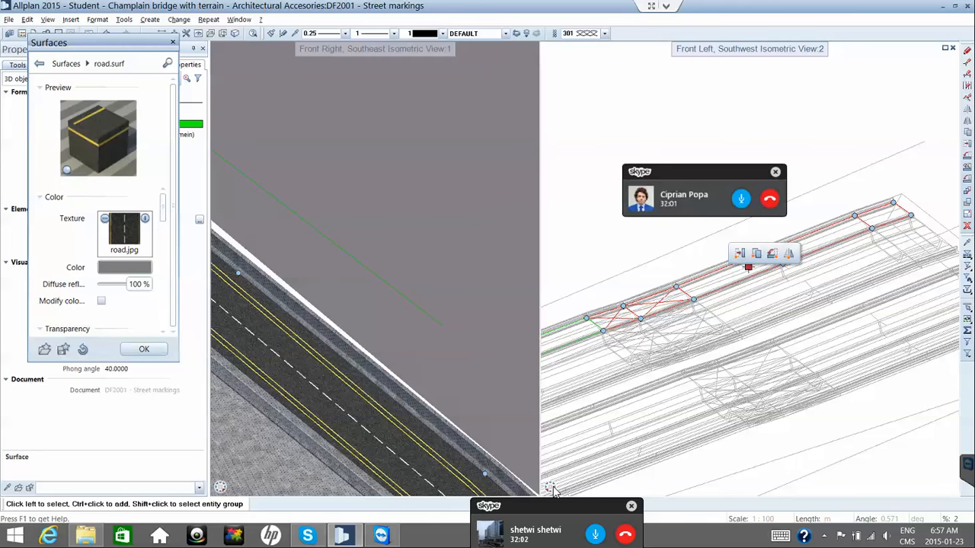
key(Escape)
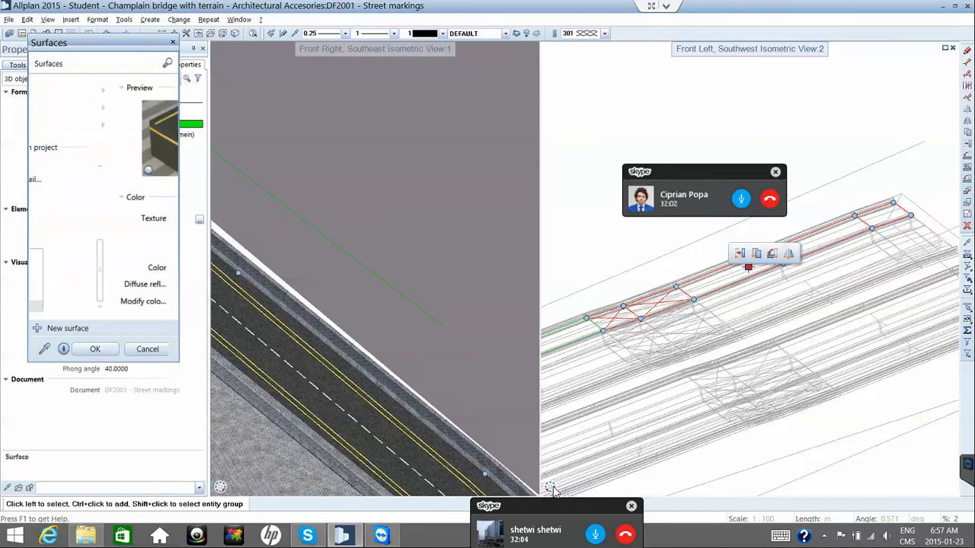
Clear the selection and switch the right viewport to Plan view.
key(Escape)
mouse_move(553, 491)
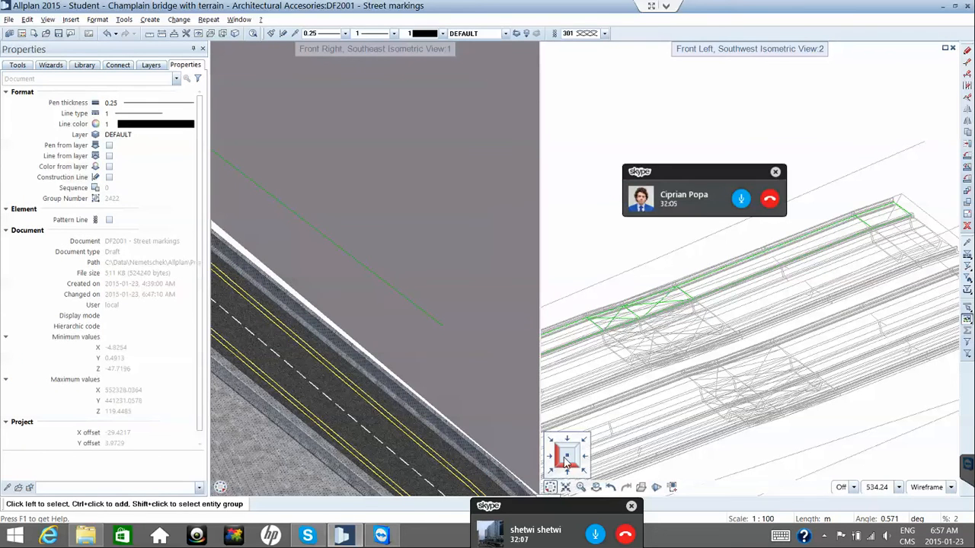
click(566, 459)
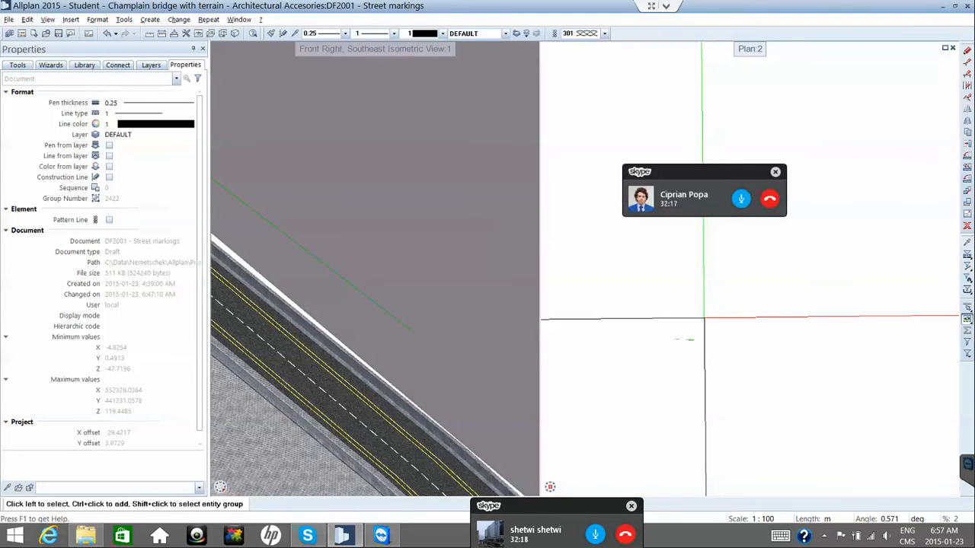
Zoom in and pan the plan view along the road deck to its edge.
scroll(697, 331, up, 5)
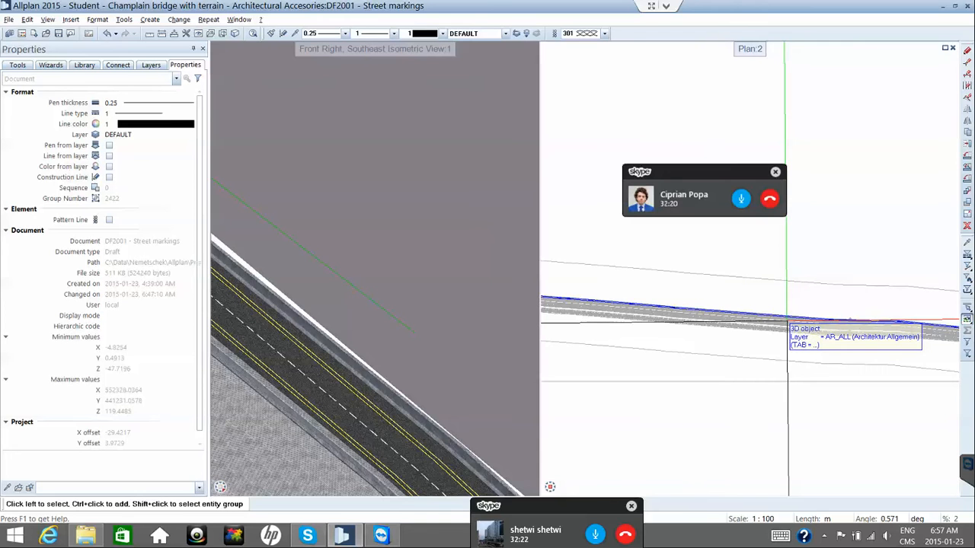
scroll(661, 328, up, 2)
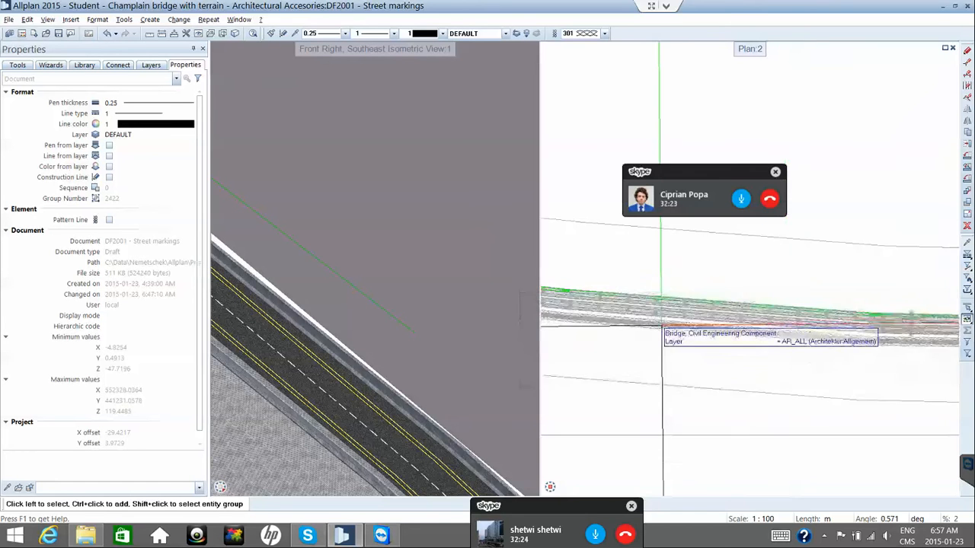
scroll(661, 327, down, 2)
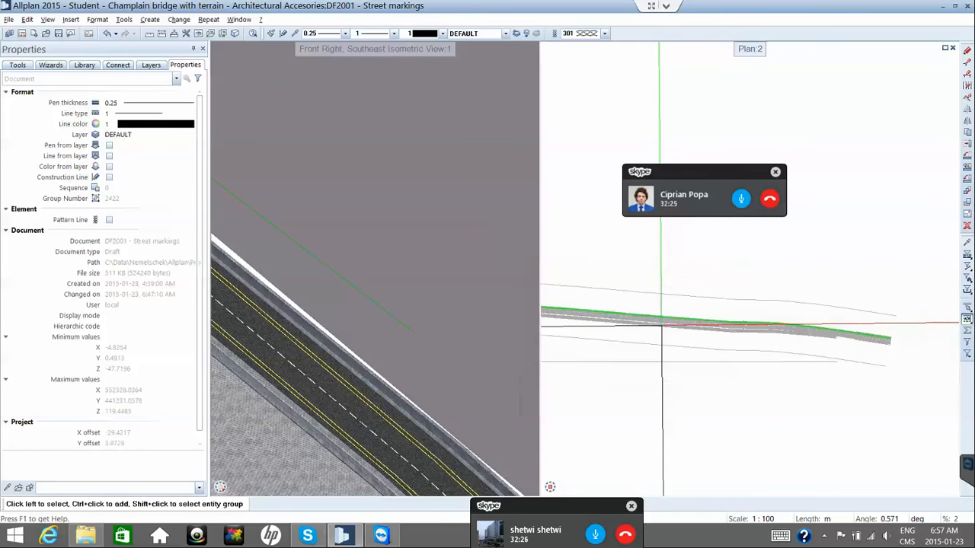
scroll(941, 356, up, 2)
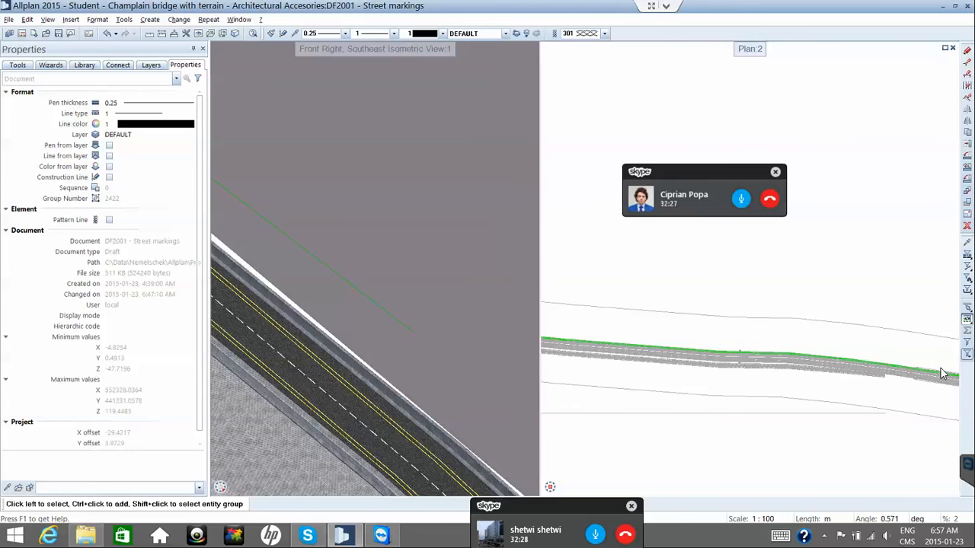
middle_drag(886, 375, 819, 357)
scroll(816, 355, up, 4)
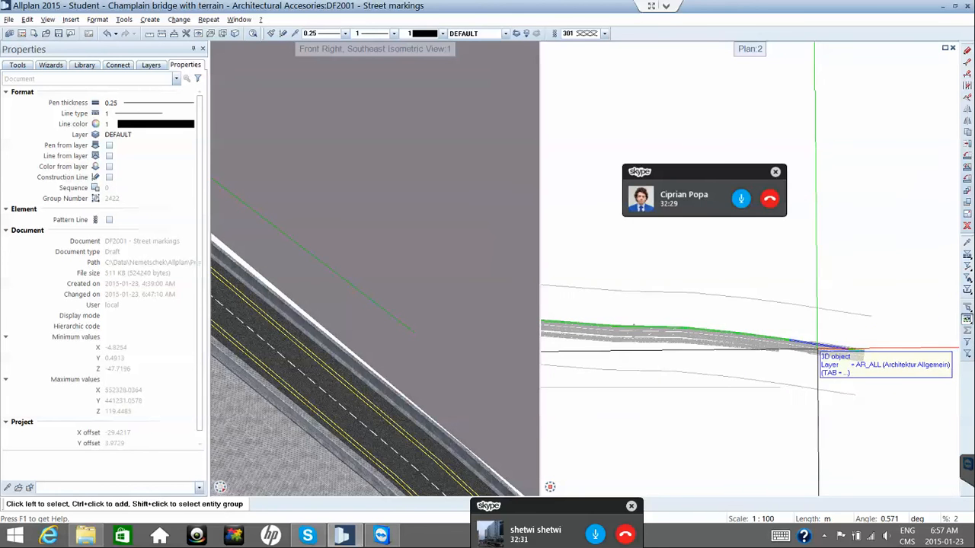
scroll(920, 347, up, 2)
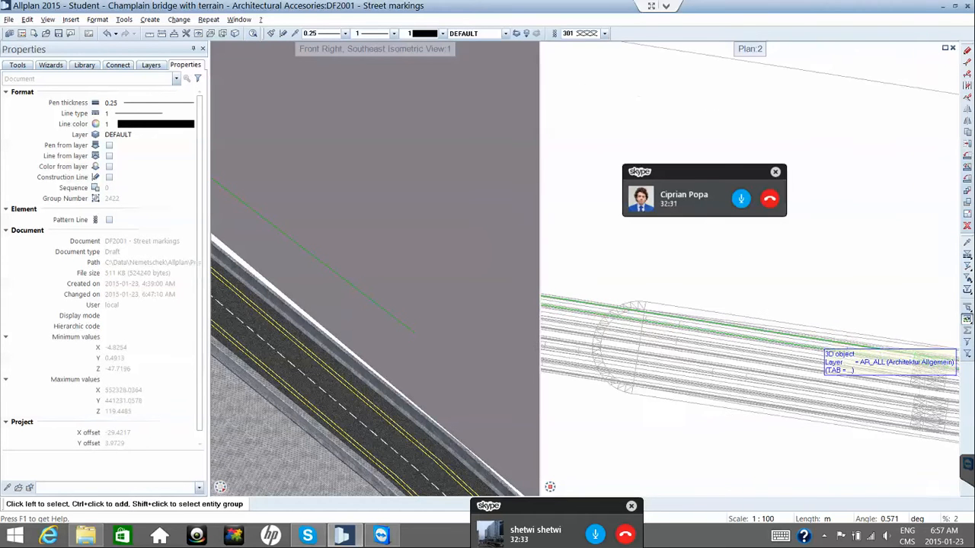
middle_drag(920, 347, 848, 345)
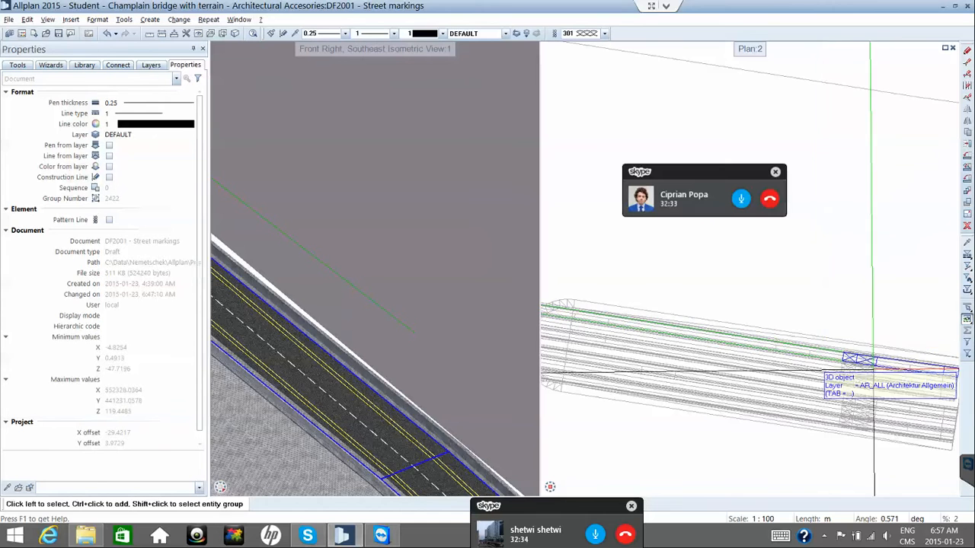
scroll(823, 419, up, 2)
scroll(944, 400, up, 2)
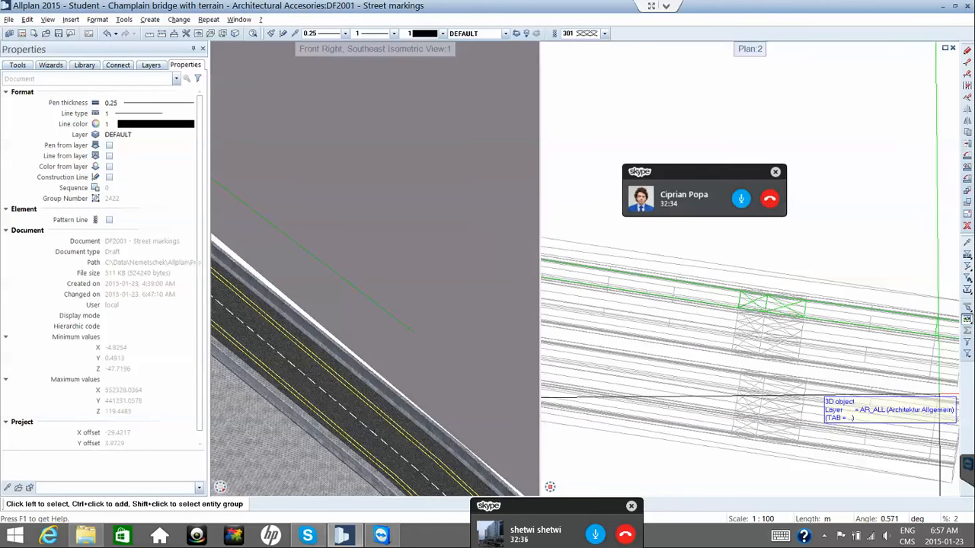
middle_drag(908, 366, 841, 373)
scroll(843, 331, up, 1)
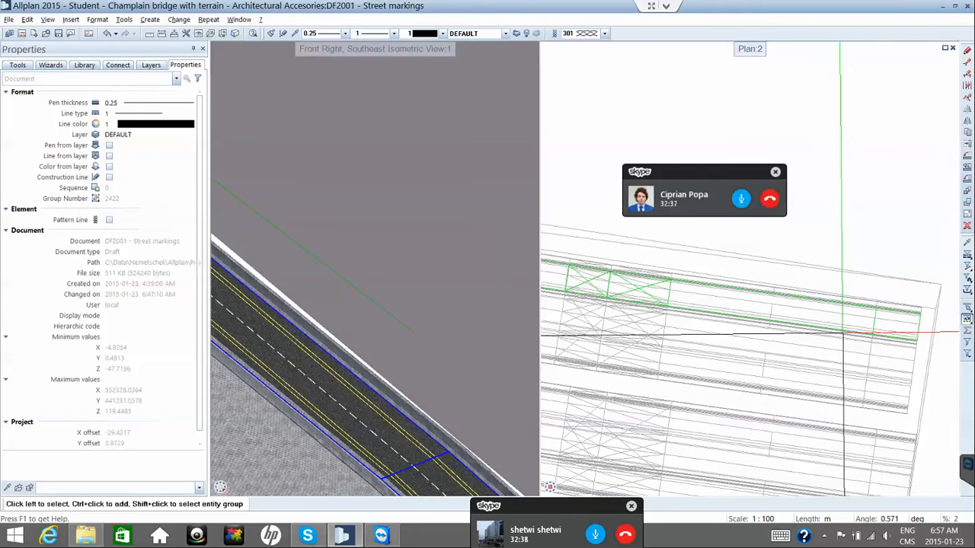
scroll(865, 316, up, 2)
Define the system angle from the road edge line, setting it to 352.173°.
click(864, 316)
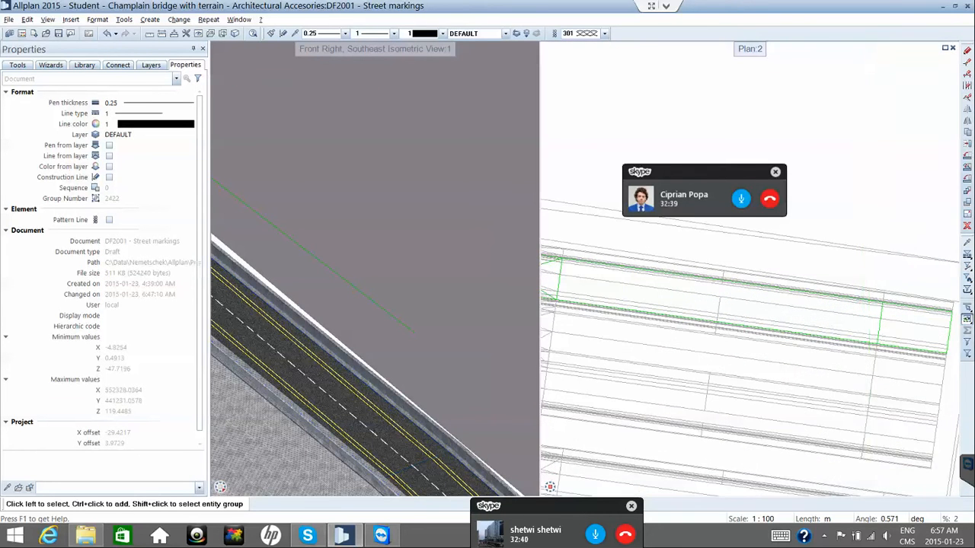
click(897, 524)
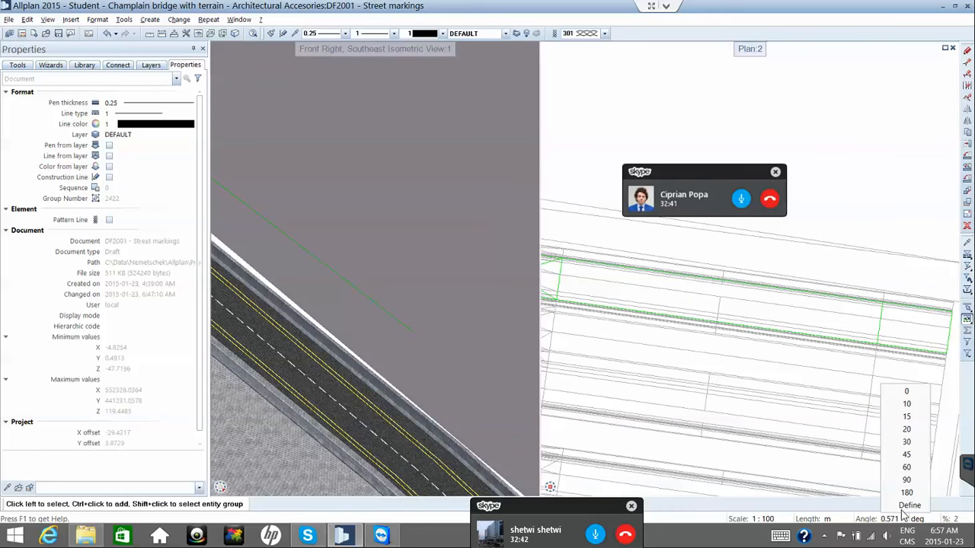
click(906, 508)
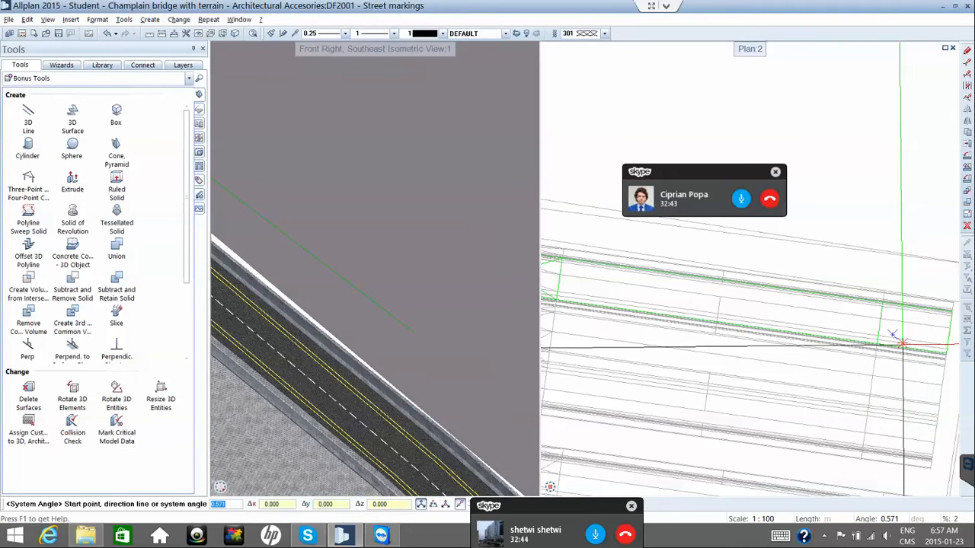
scroll(899, 341, up, 2)
scroll(903, 344, up, 2)
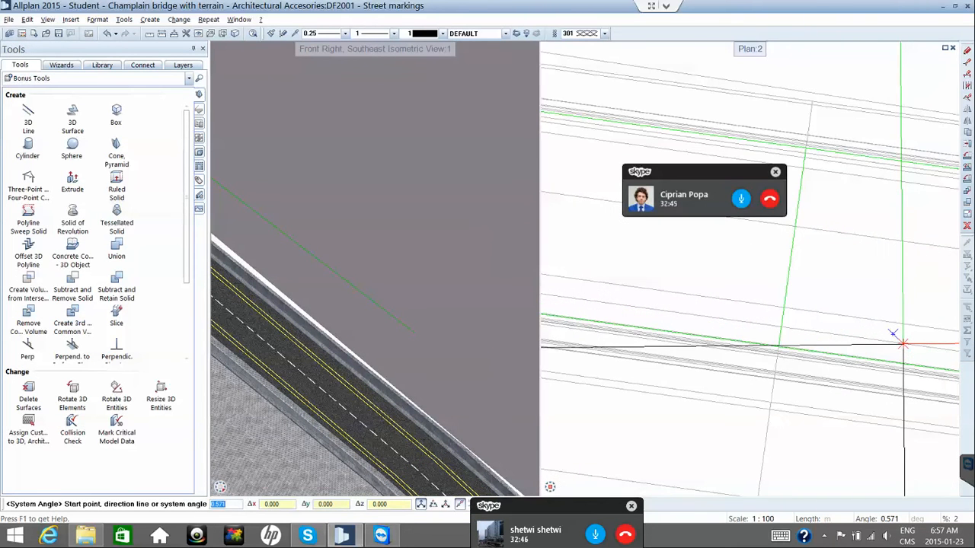
click(897, 363)
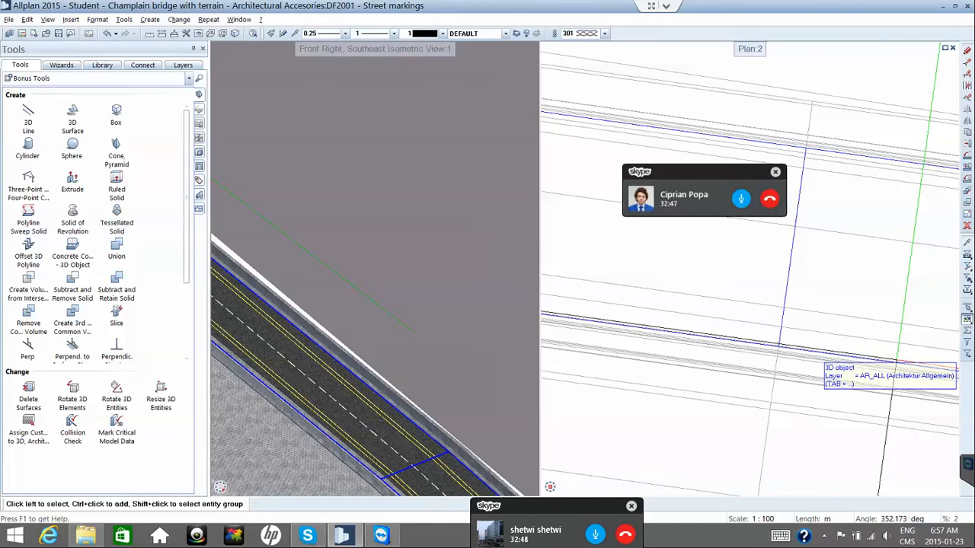
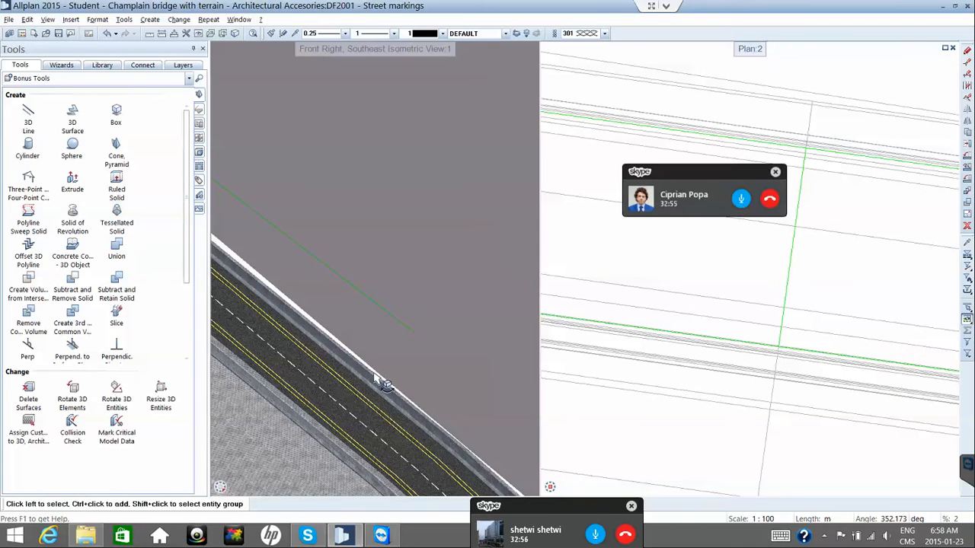
Select the road 3D object in plan and open the surface library from its Surface property.
scroll(375, 379, down, 2)
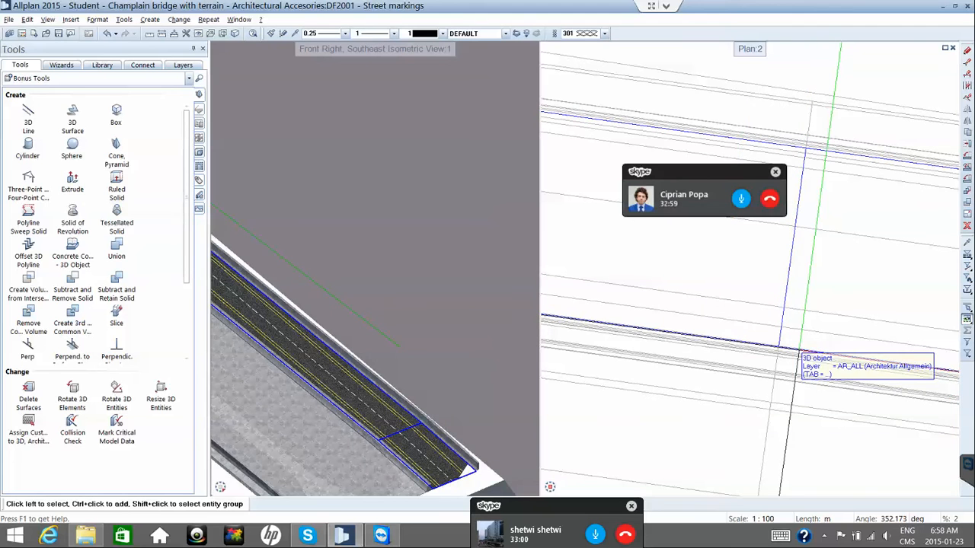
click(800, 352)
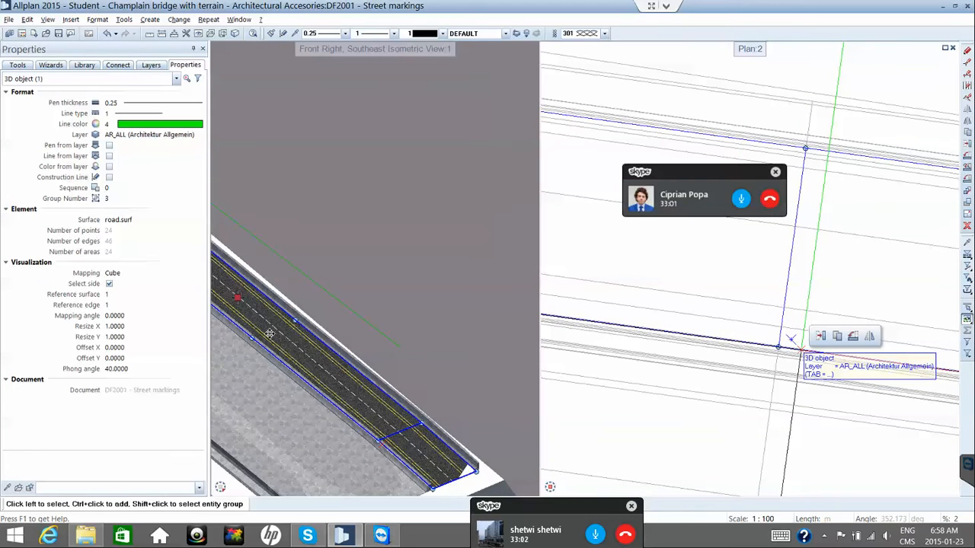
click(144, 220)
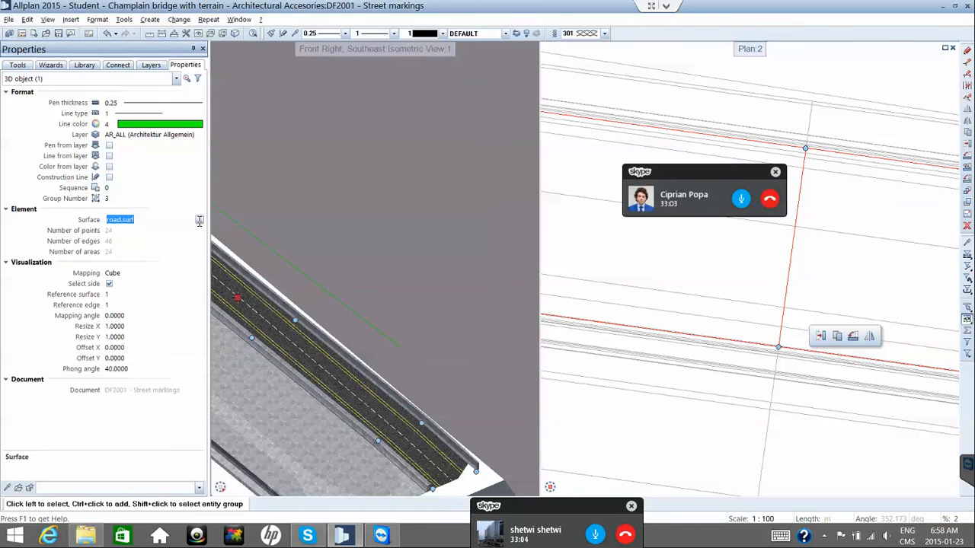
click(198, 221)
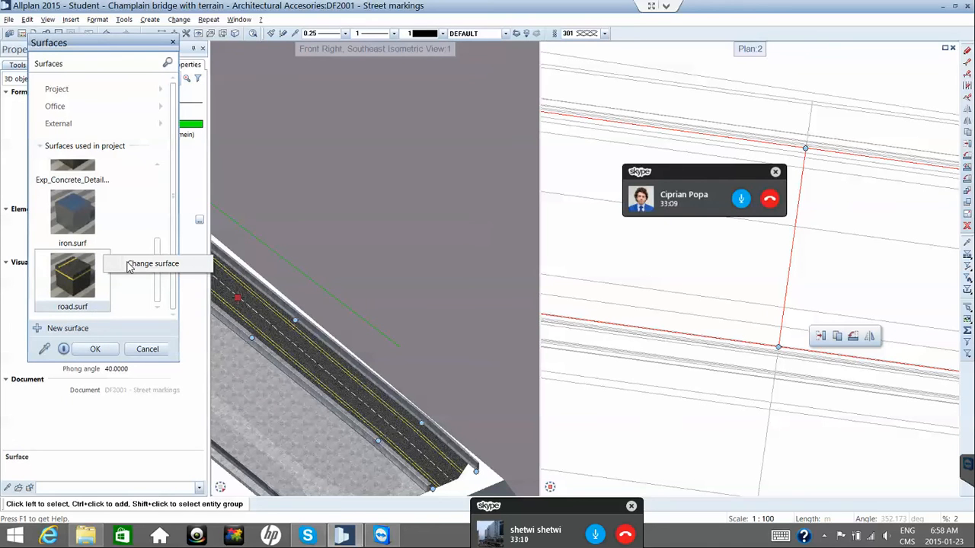
Open road.surf's settings and scroll down to its texture options.
click(133, 263)
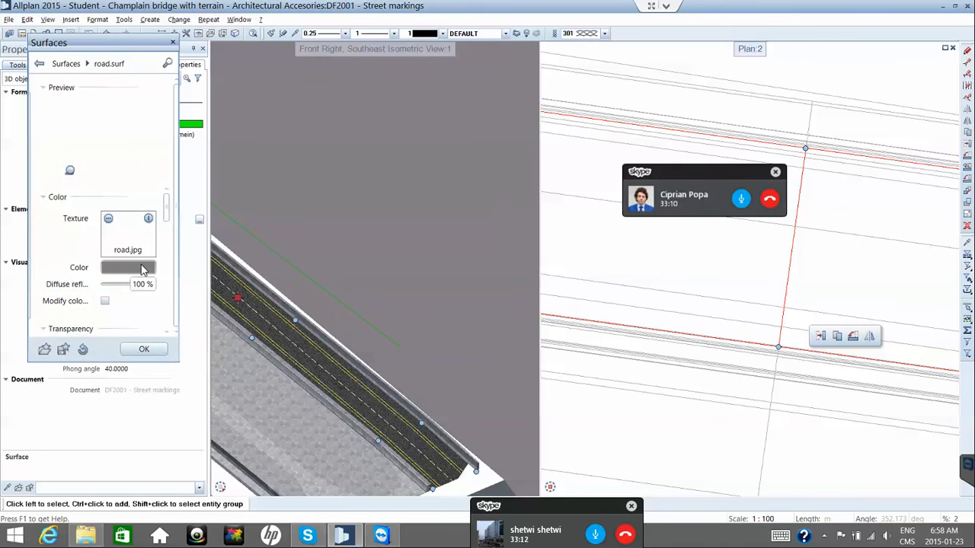
click(127, 267)
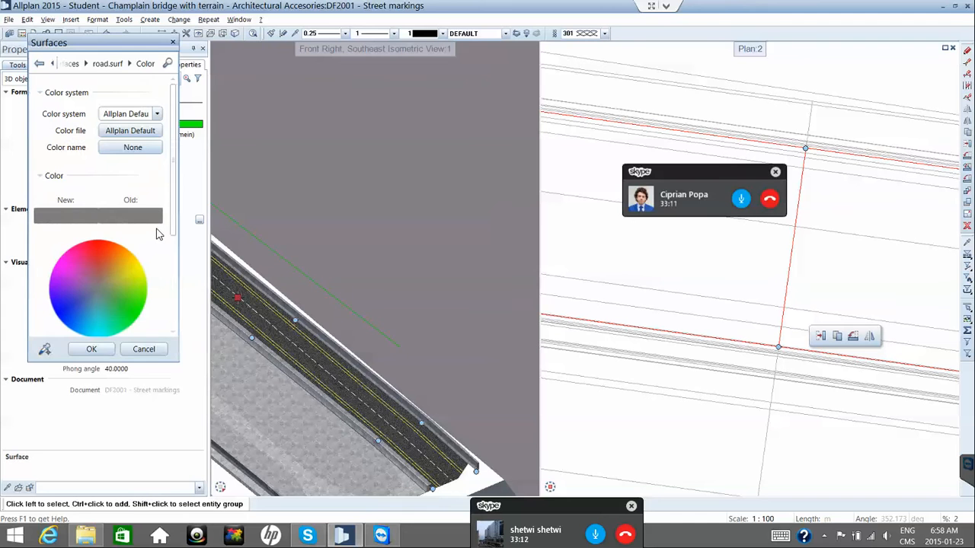
click(107, 64)
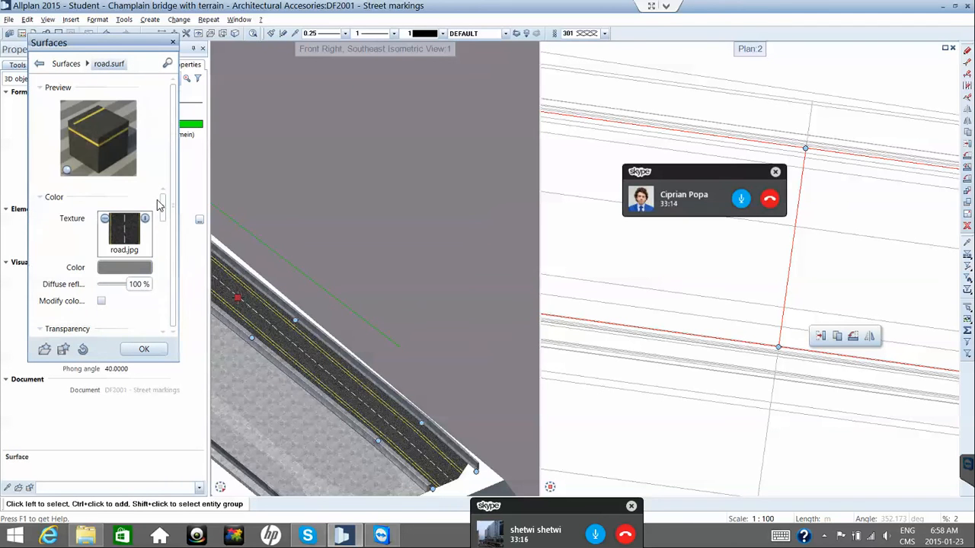
scroll(166, 222, down, 4)
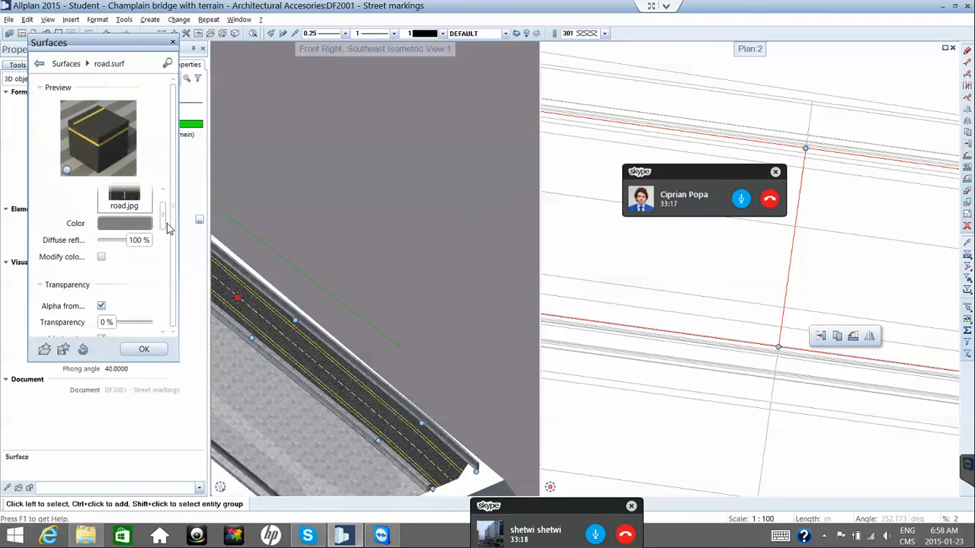
scroll(168, 258, down, 6)
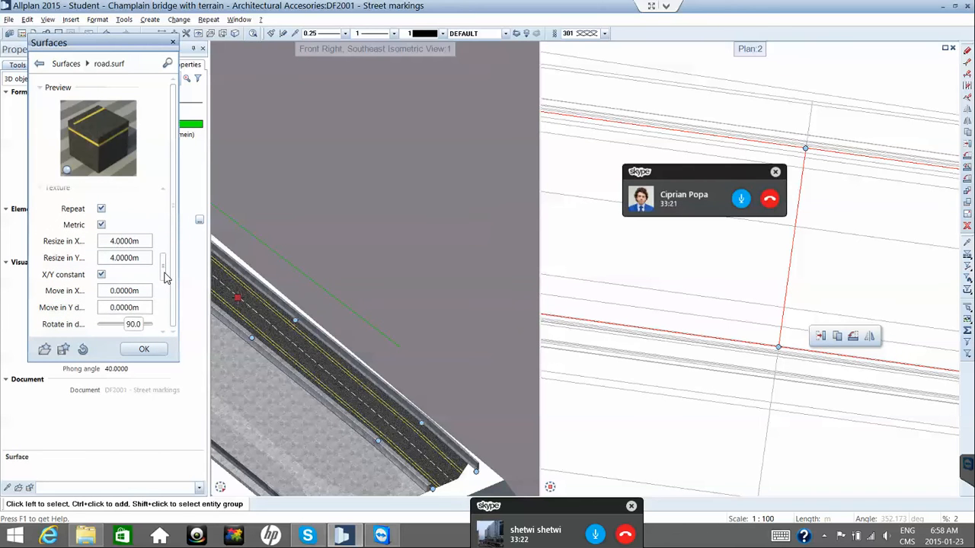
scroll(167, 277, down, 1)
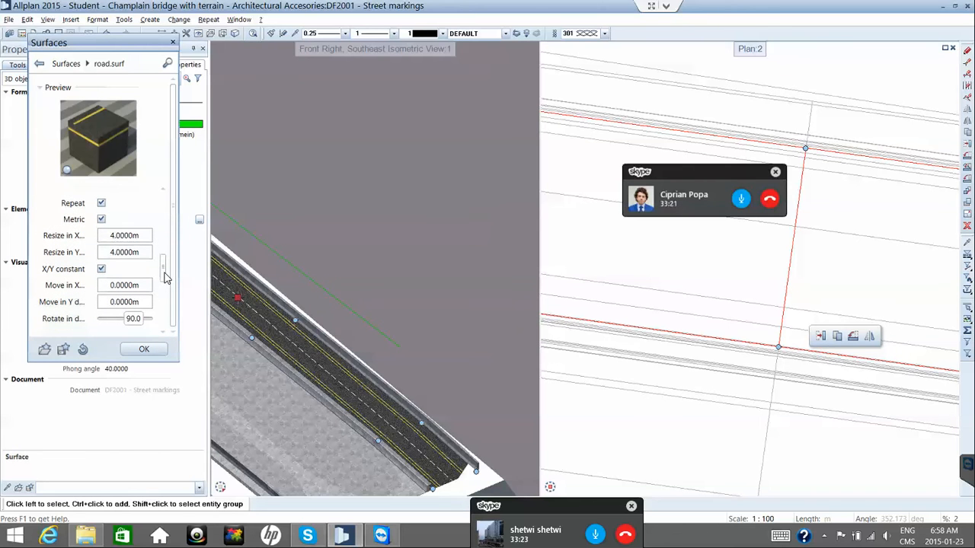
Set the texture rotation to 7.82° after 352.1783 is rejected, and apply road.surf to the road.
double_click(134, 319)
text(352.1783)
key(Return)
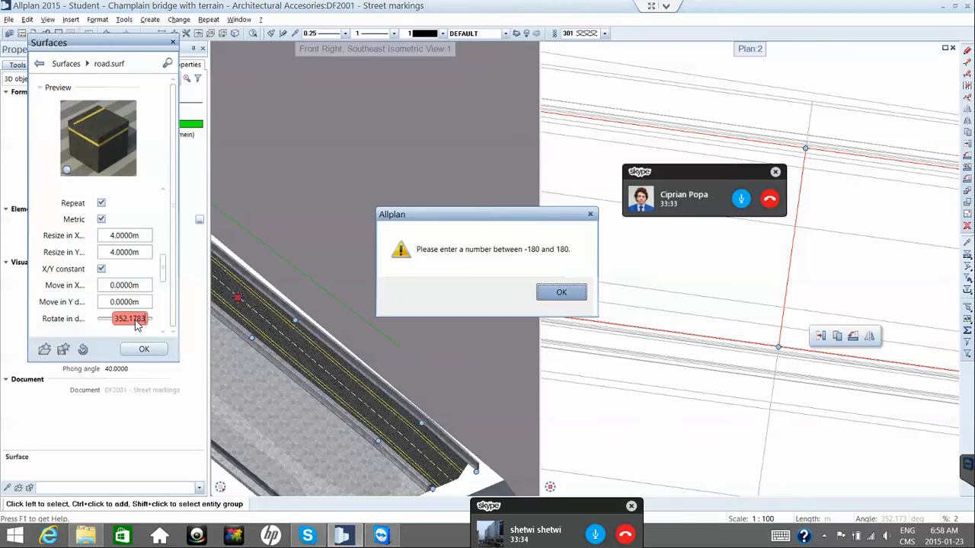
key(Return)
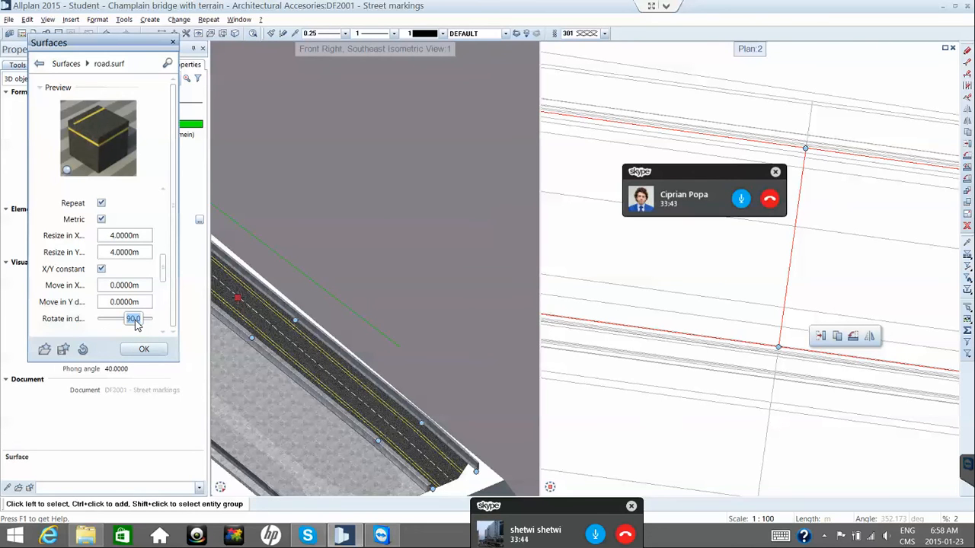
key(BackSpace)
text(7.827)
key(Return)
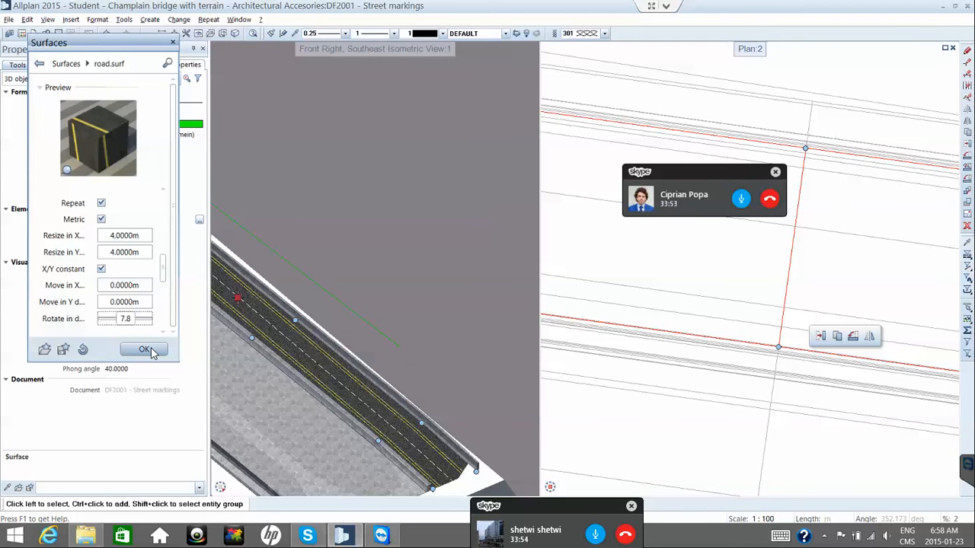
click(151, 348)
click(151, 347)
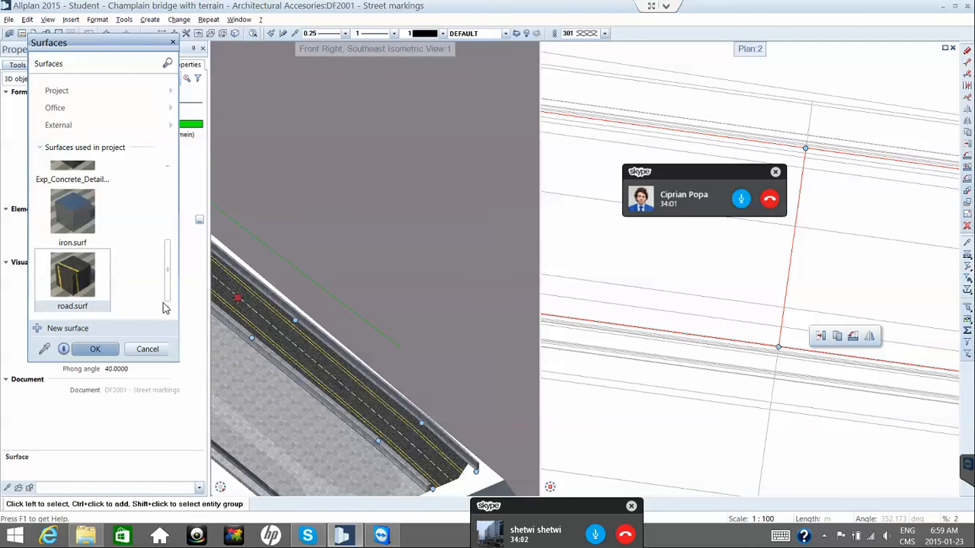
click(94, 349)
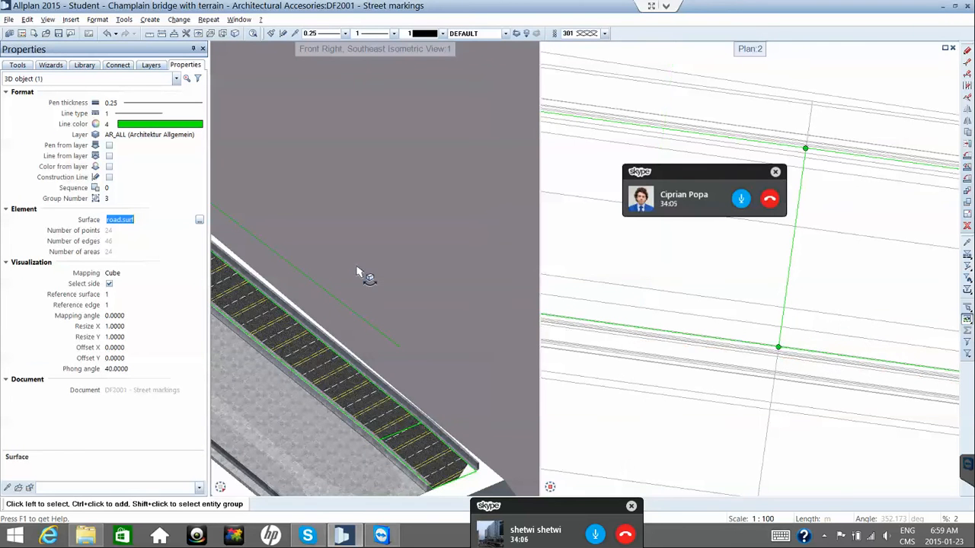
Change road.surf's texture rotation from 7.8° to 97.8°.
click(199, 220)
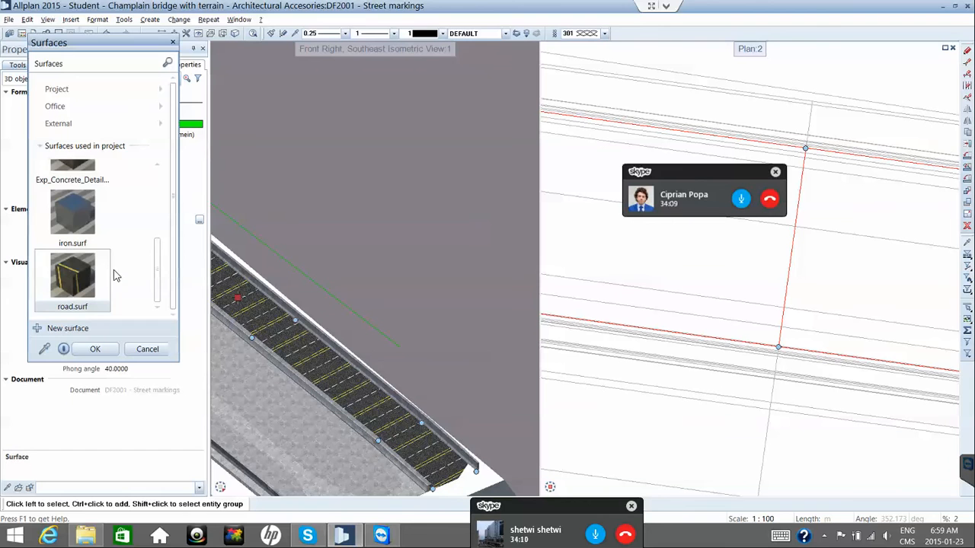
right_click(103, 260)
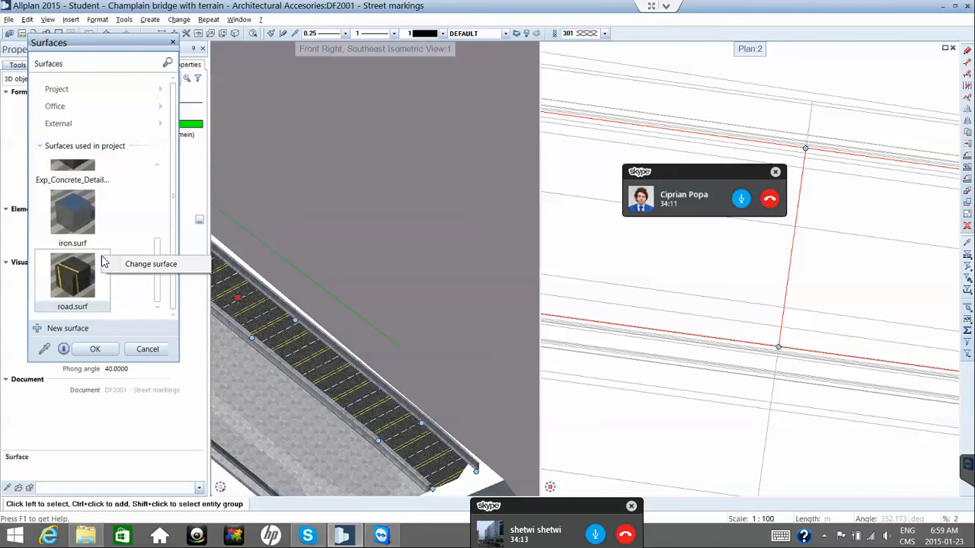
click(144, 264)
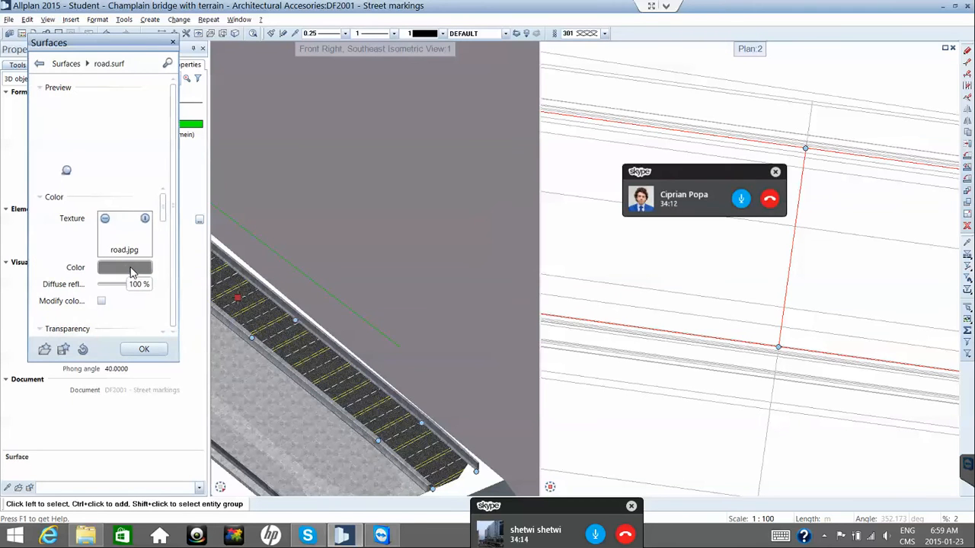
drag(163, 220, 160, 287)
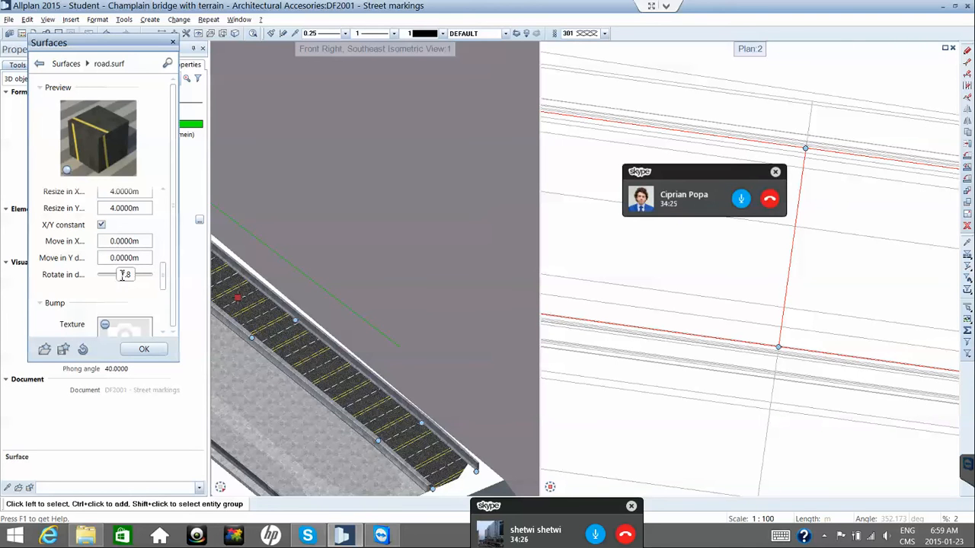
double_click(123, 275)
text(9)
key(Return)
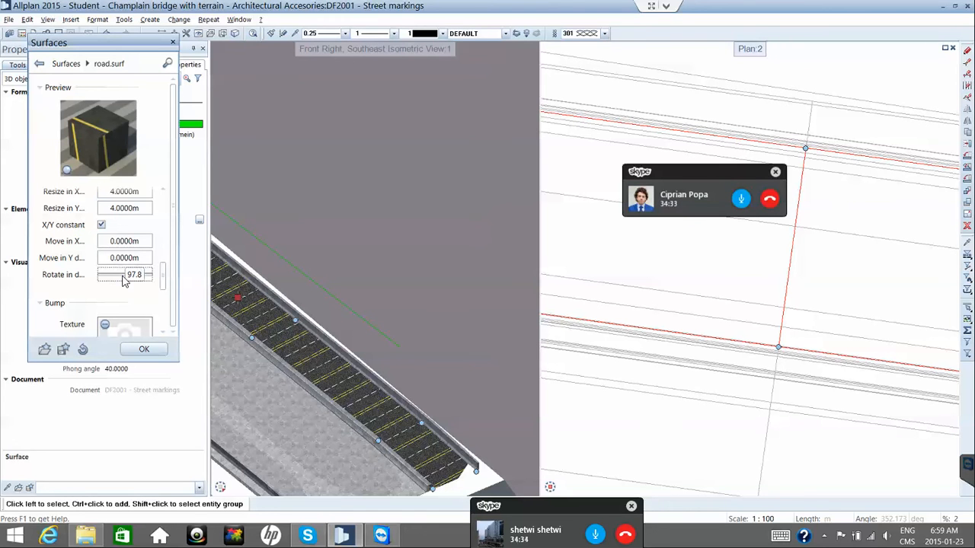
Save the edited surface as road2 and apply road2.surf to the road.
click(64, 349)
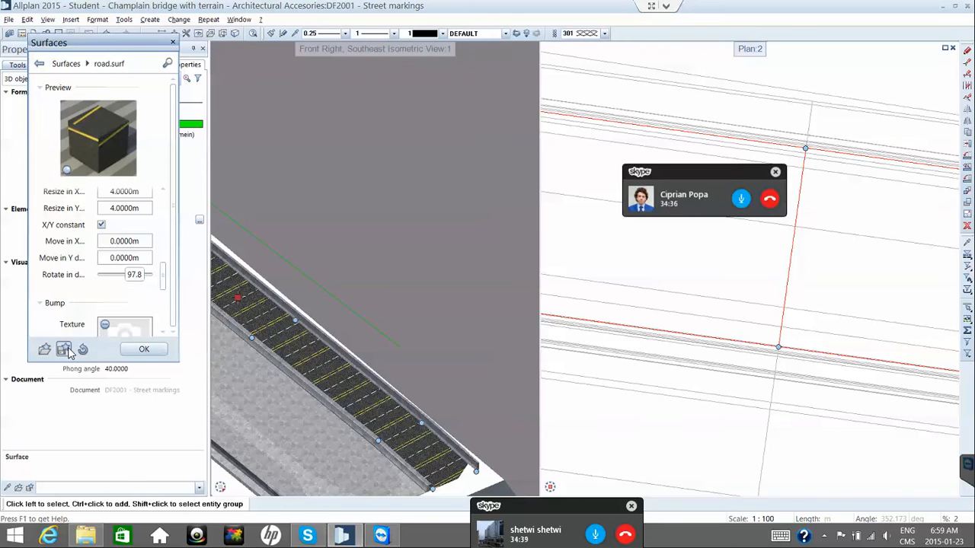
text(r)
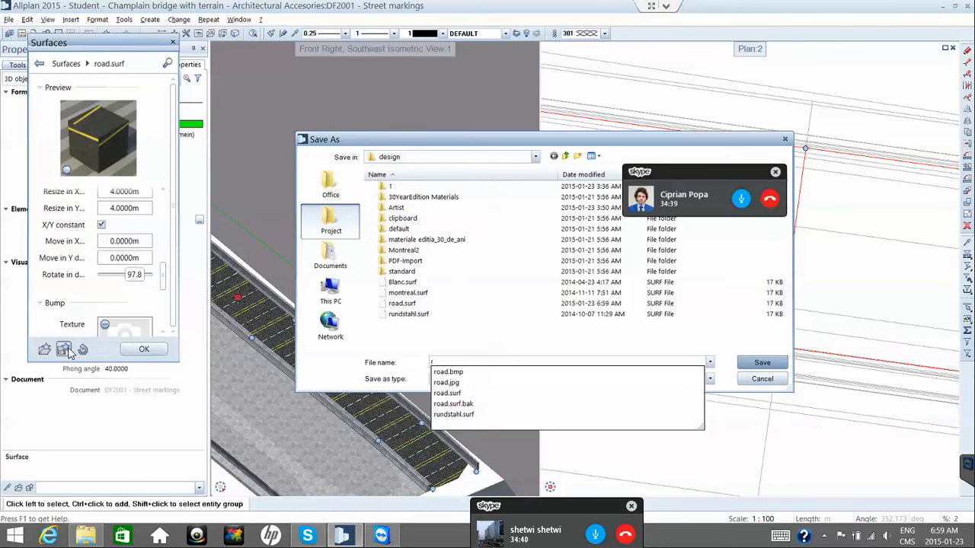
text(oad2)
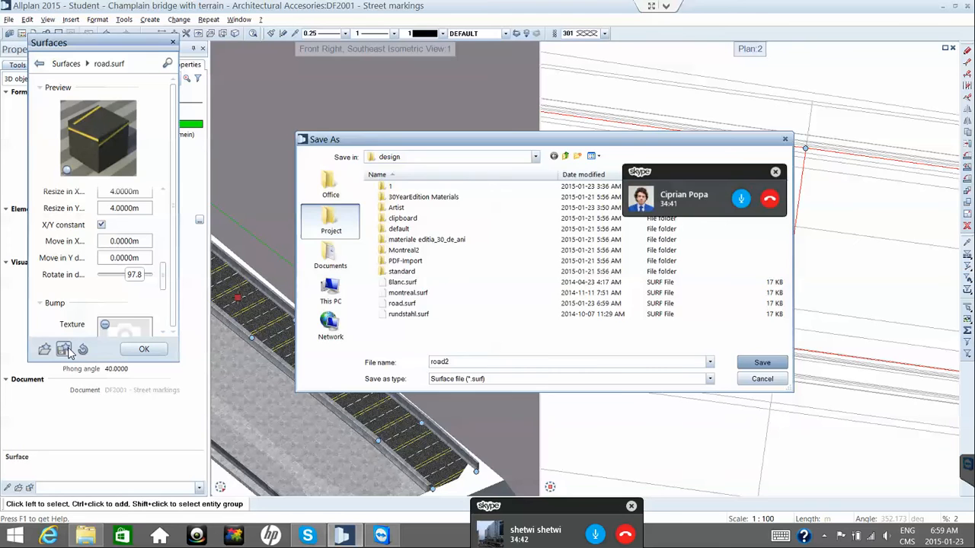
key(Return)
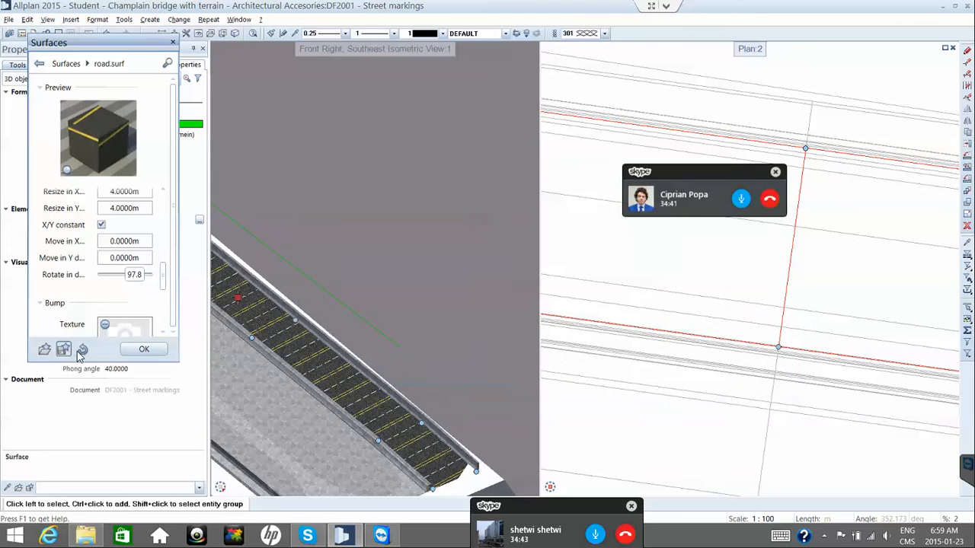
click(131, 349)
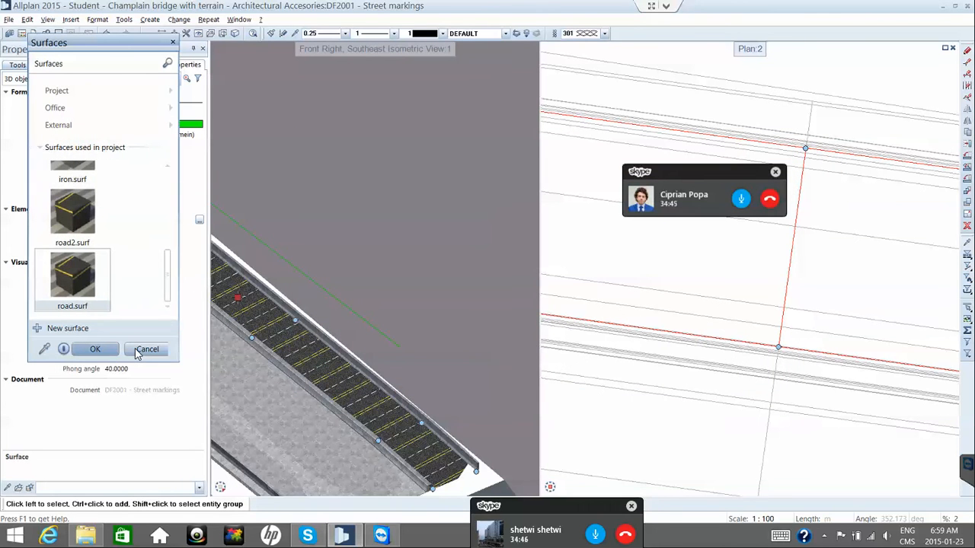
click(98, 224)
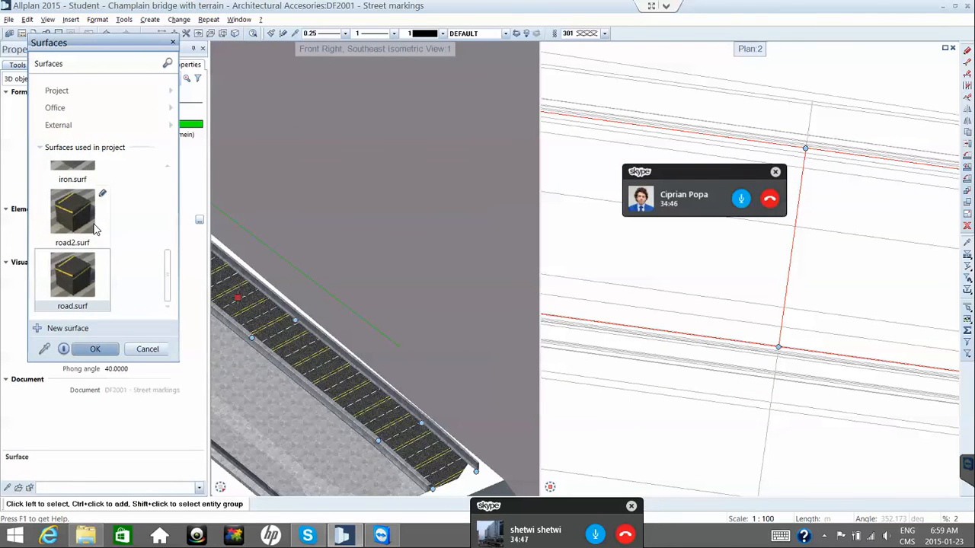
click(106, 351)
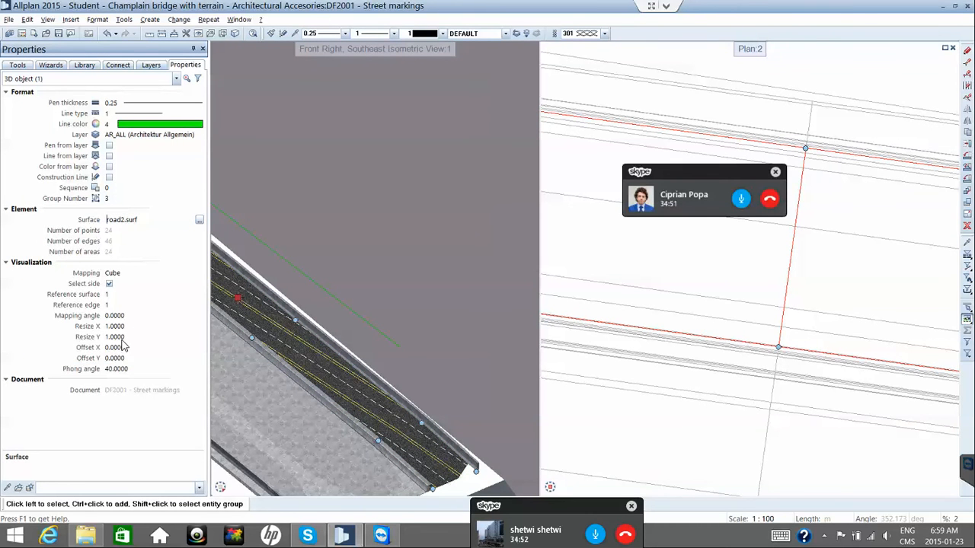
Change road2.surf's texture rotation to 45° and confirm it on the road.
click(199, 220)
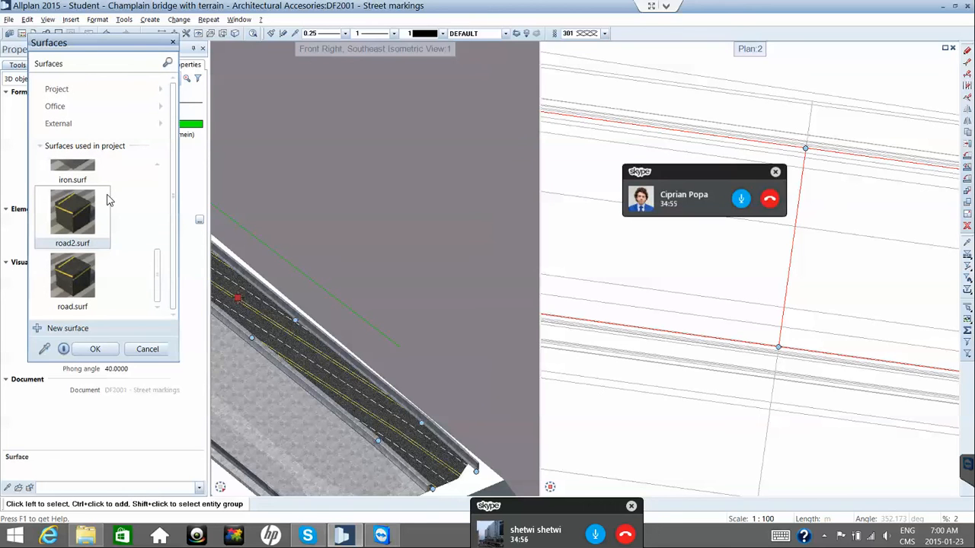
mouse_move(99, 201)
click(101, 197)
scroll(164, 294, down, 3)
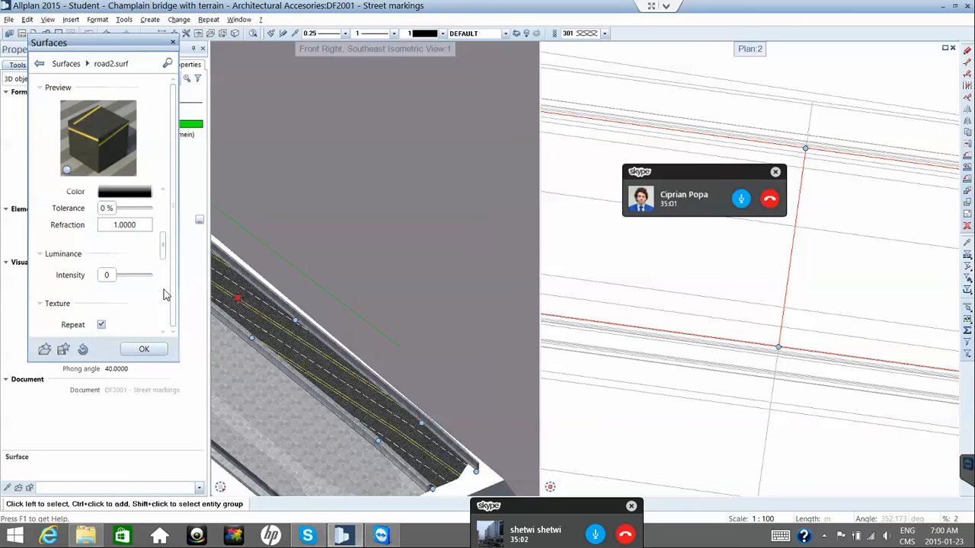
scroll(166, 295, down, 5)
scroll(166, 290, up, 2)
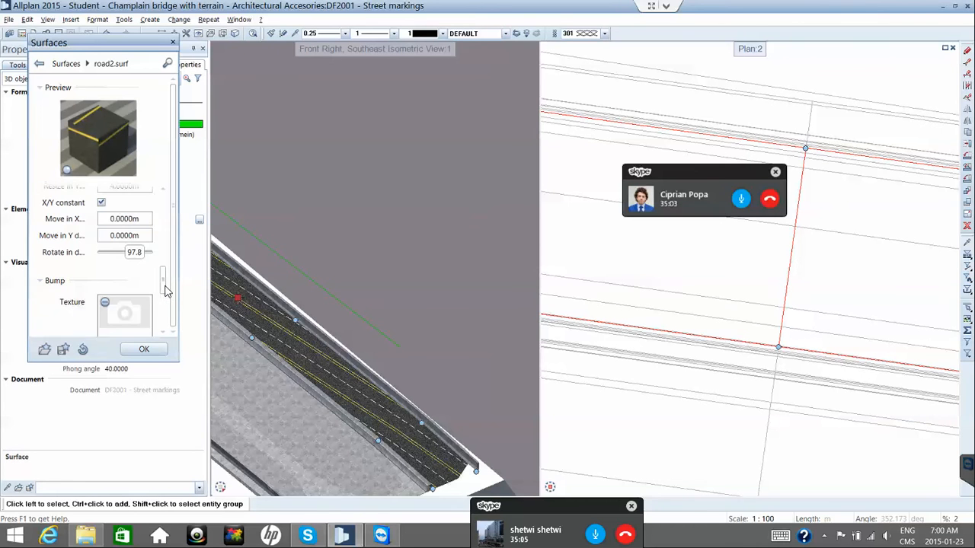
scroll(166, 290, up, 1)
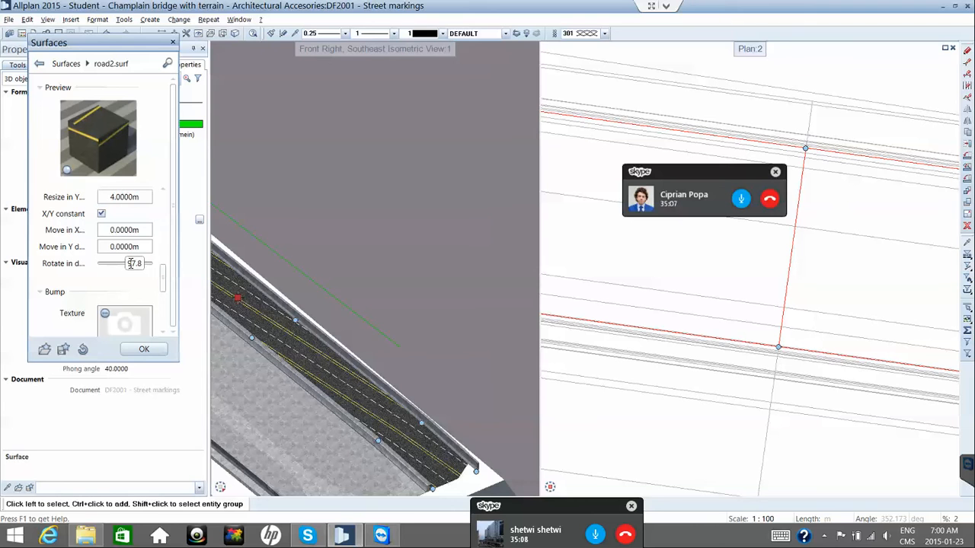
double_click(132, 263)
double_click(144, 264)
text(45)
key(Return)
click(149, 351)
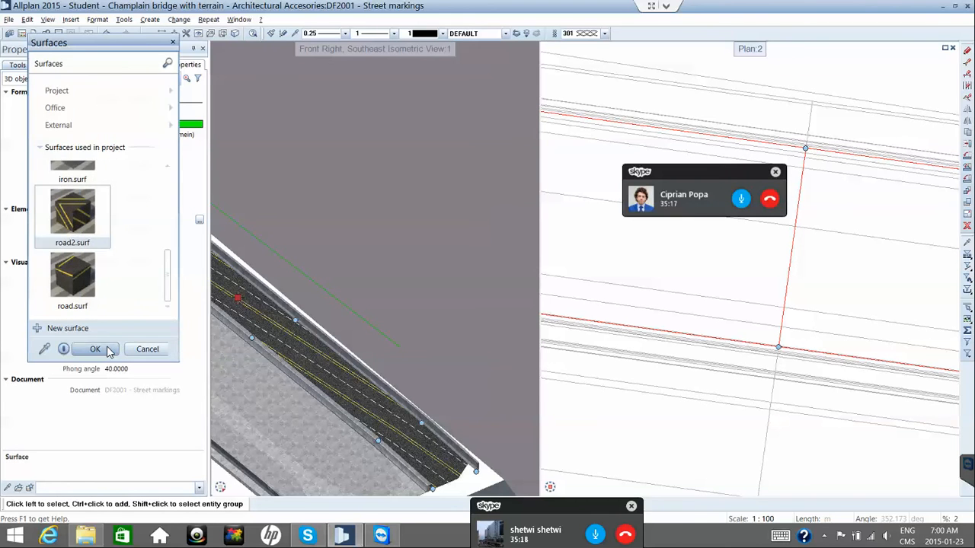
click(108, 351)
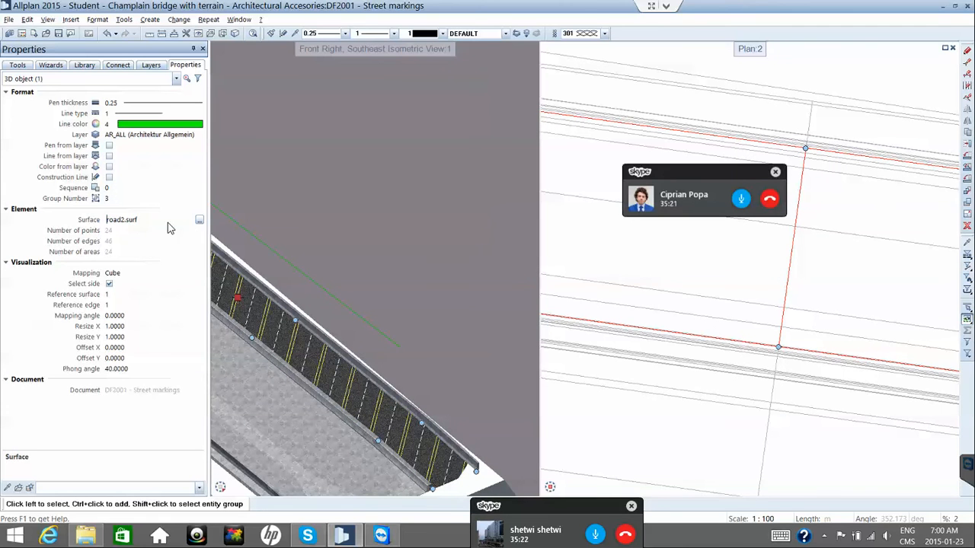
Change road2.surf's texture rotation from 45° to 135°, then reopen the surface library.
click(199, 220)
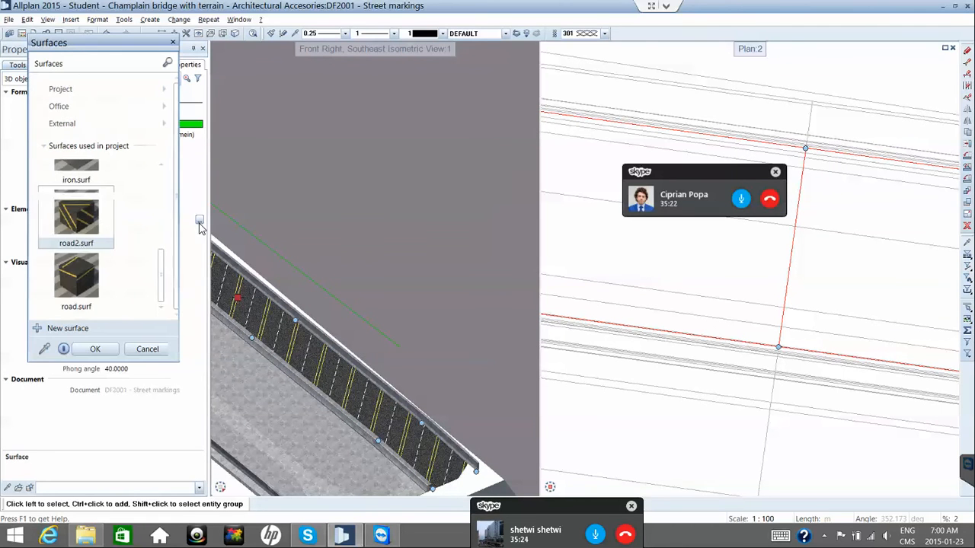
right_click(99, 195)
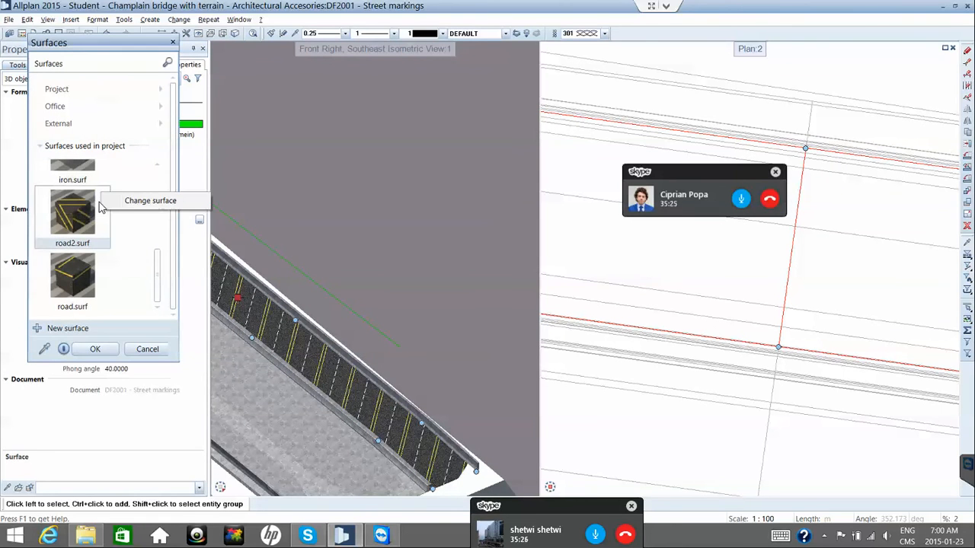
click(130, 201)
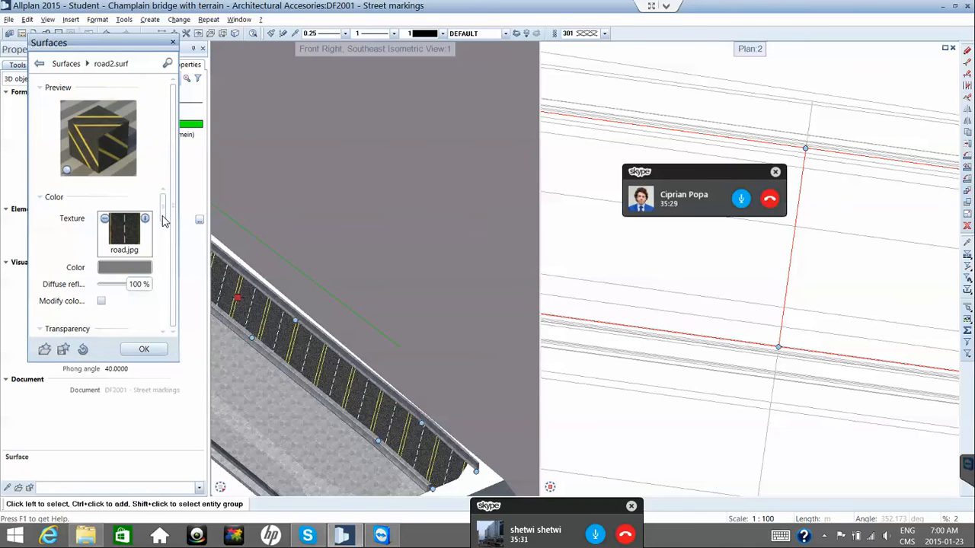
drag(163, 220, 162, 279)
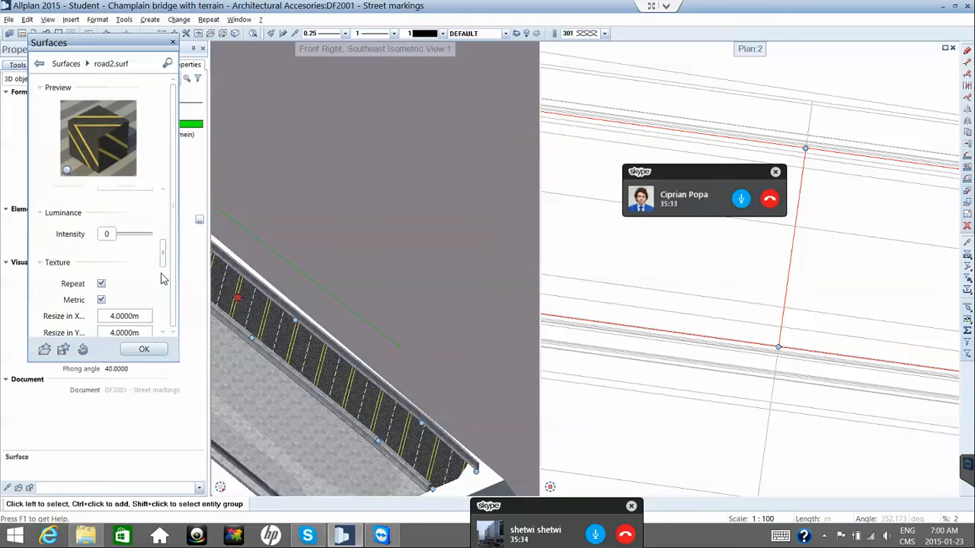
scroll(162, 279, down, 3)
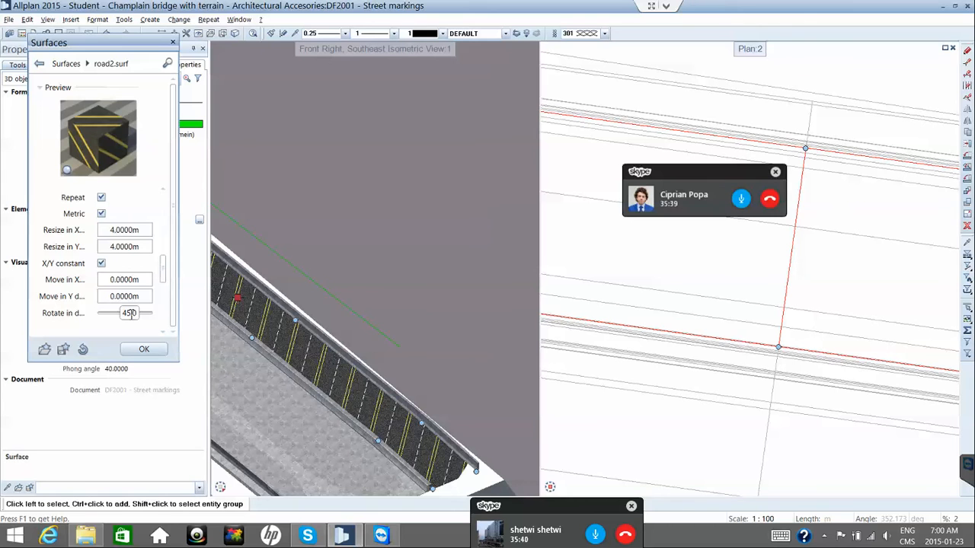
click(130, 313)
text(135)
key(Return)
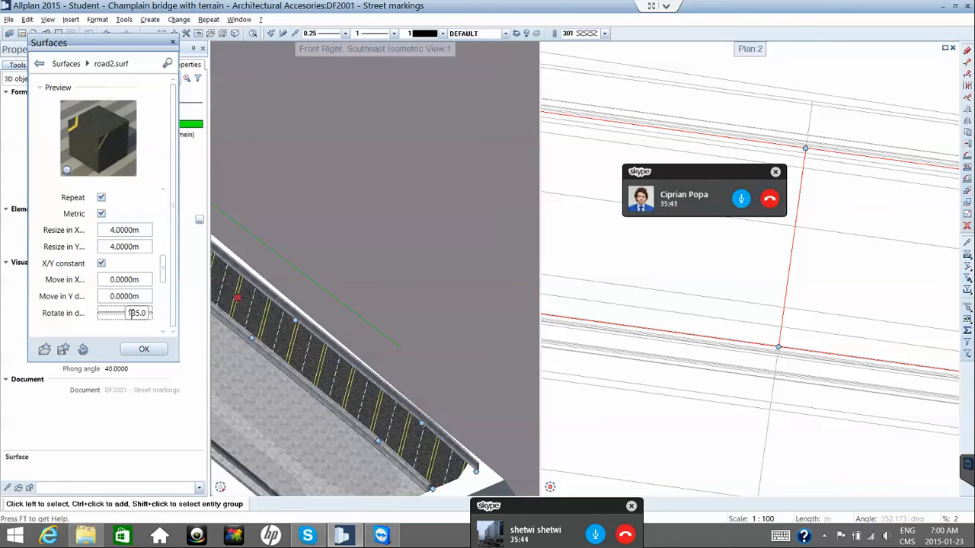
click(154, 348)
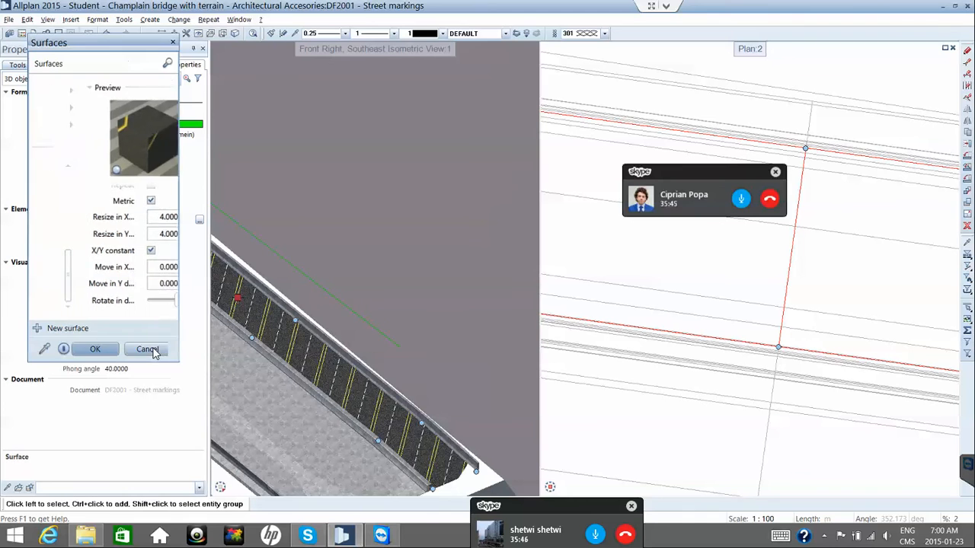
click(109, 352)
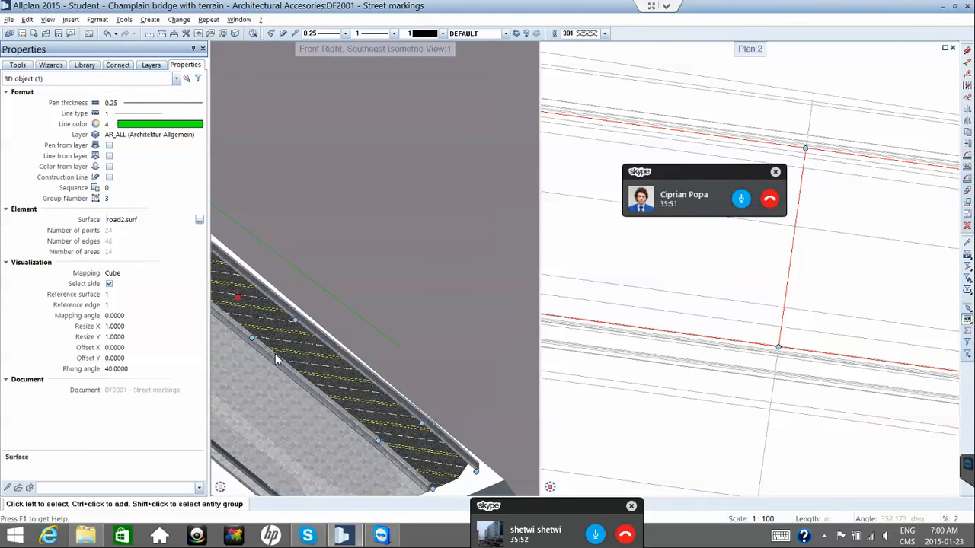
scroll(424, 475, up, 1)
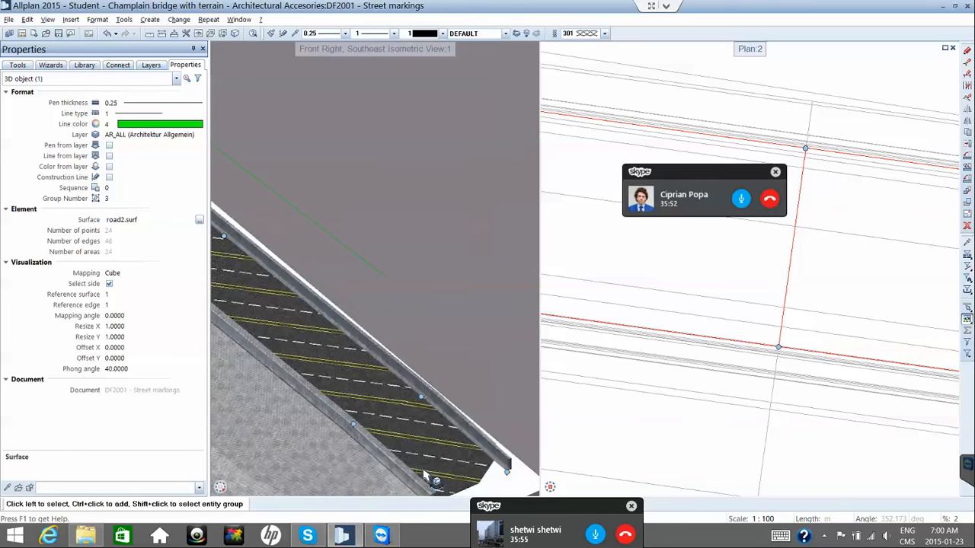
scroll(424, 475, up, 2)
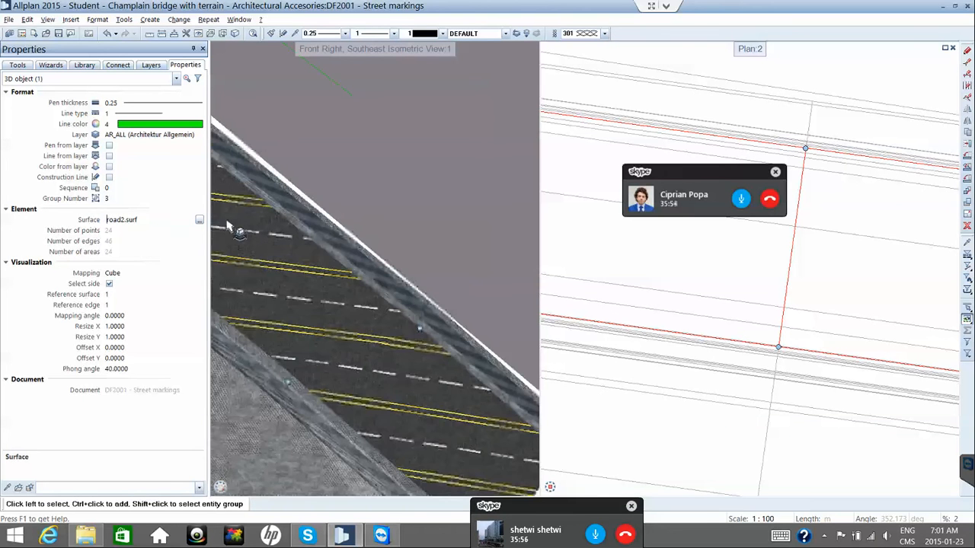
click(198, 221)
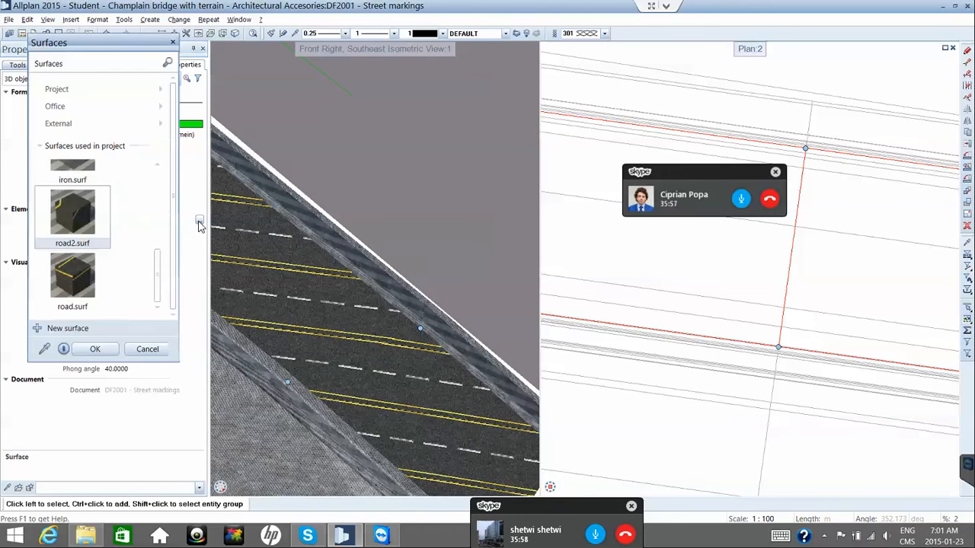
Reset road2.surf's texture rotation from 135° to 0° and apply it to the road.
right_click(100, 197)
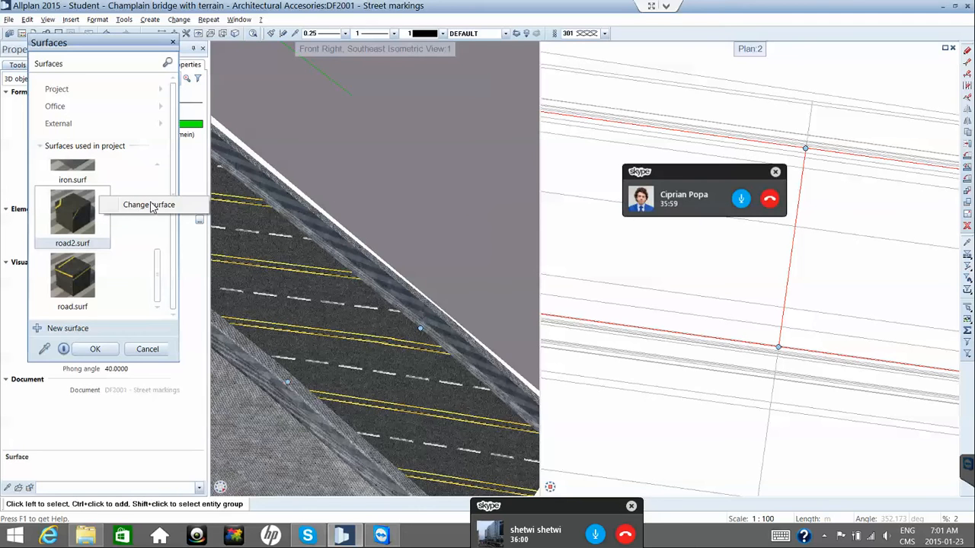
click(179, 207)
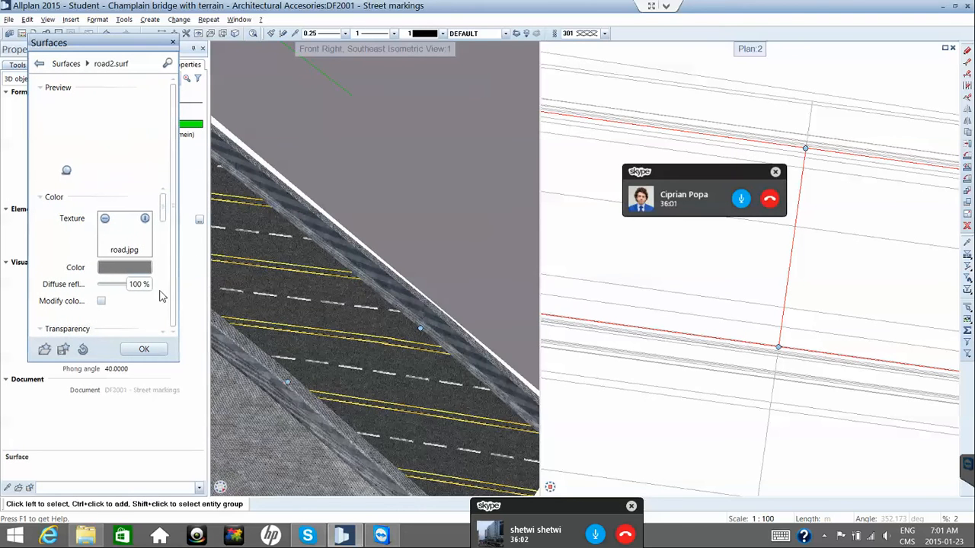
scroll(167, 318, down, 5)
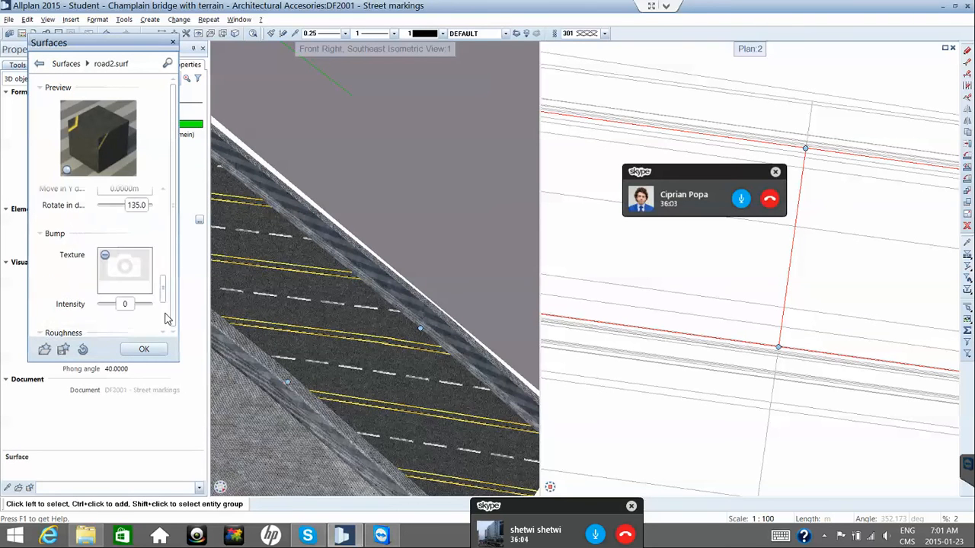
scroll(168, 319, down, 3)
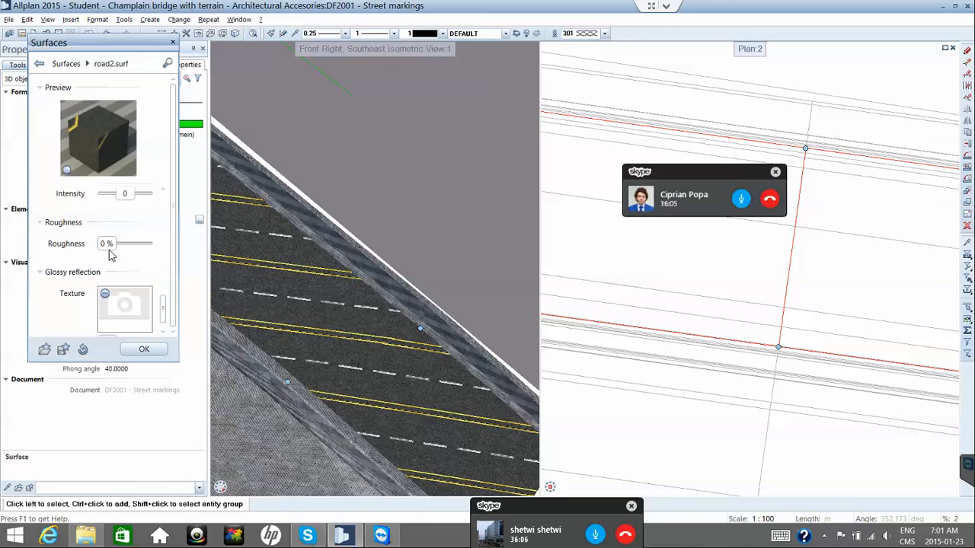
scroll(167, 320, down, 1)
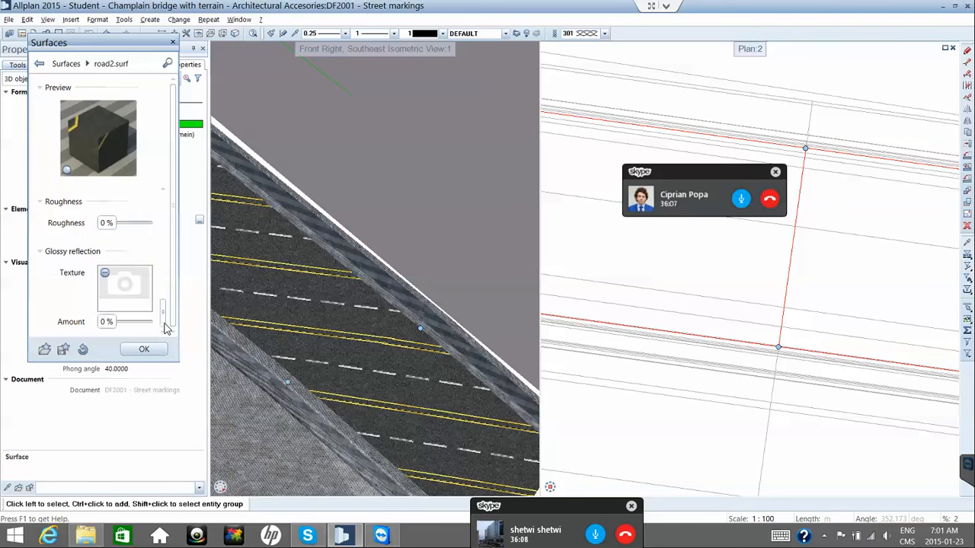
scroll(166, 302, up, 4)
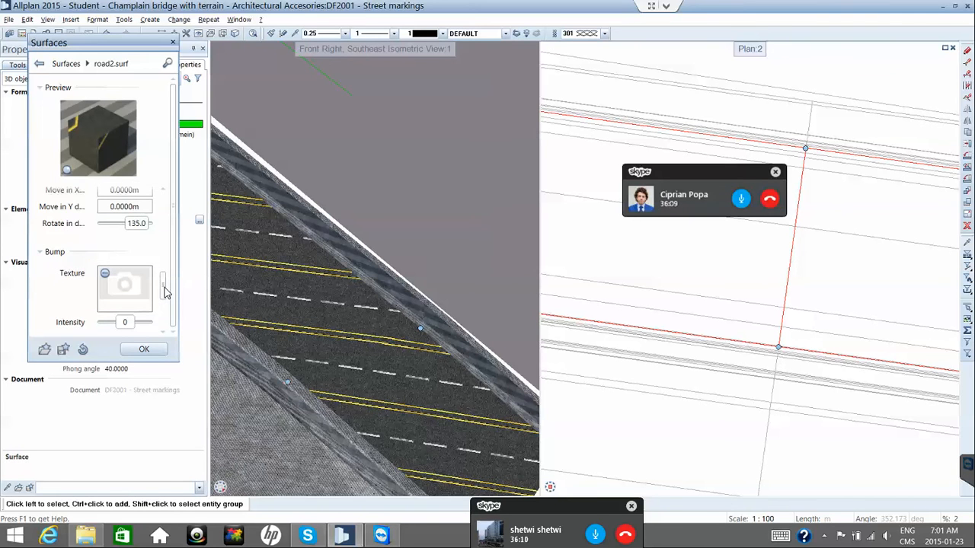
scroll(166, 287, up, 1)
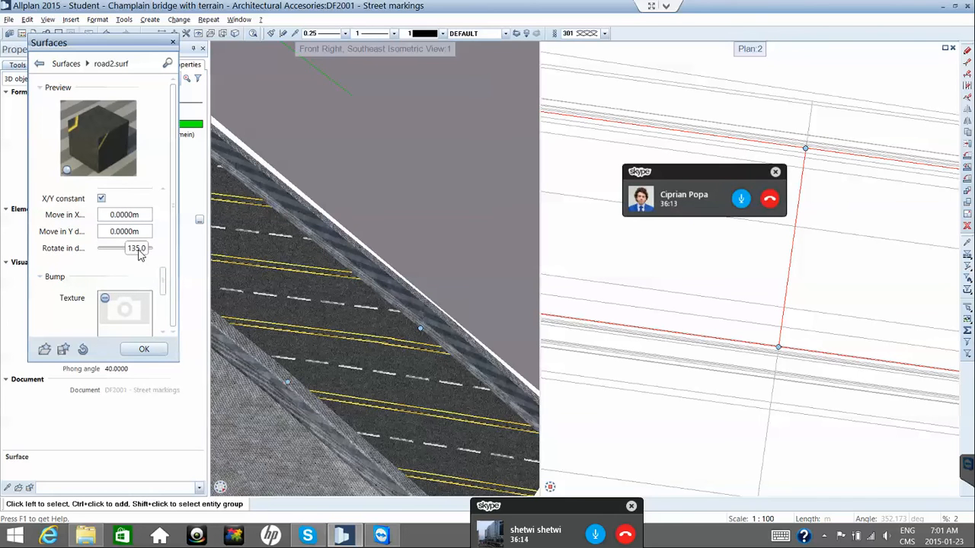
double_click(140, 254)
text(0)
key(Return)
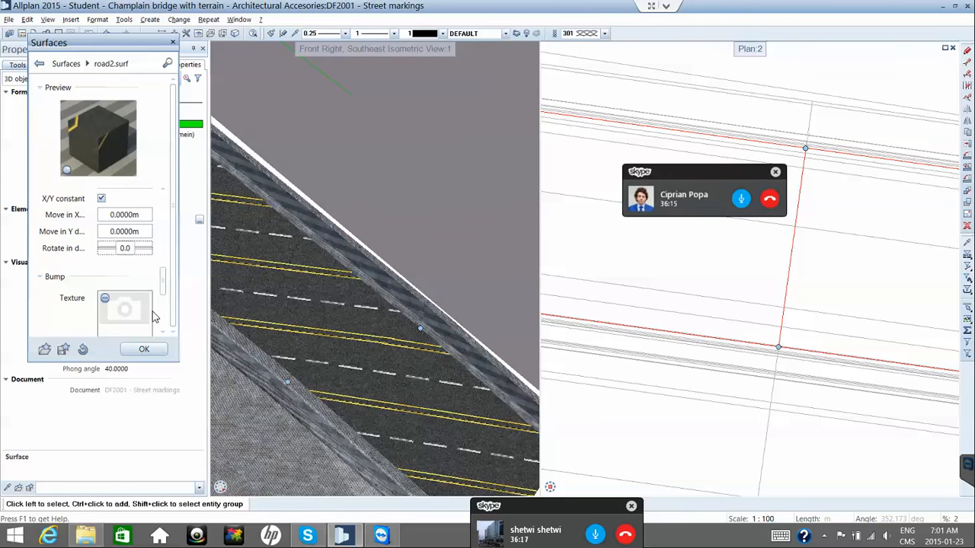
click(145, 350)
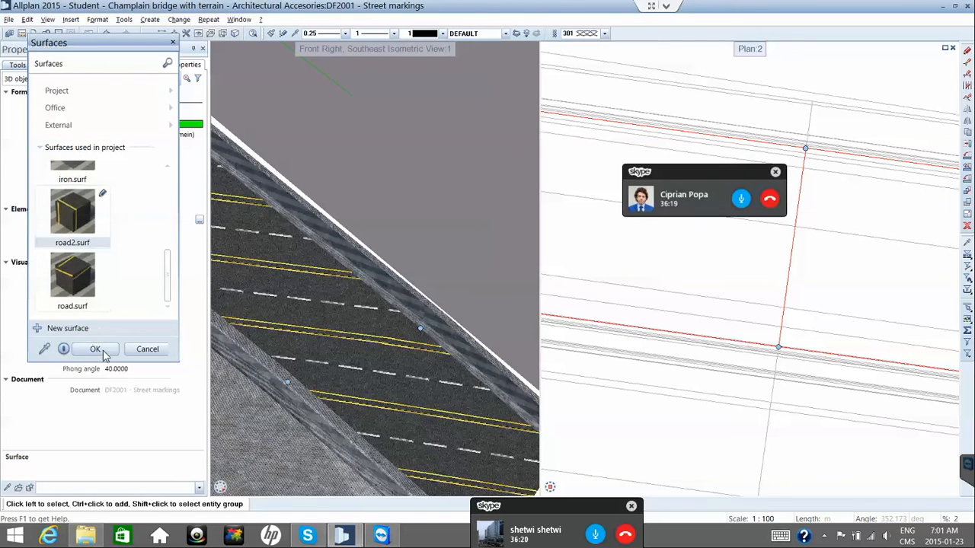
click(105, 354)
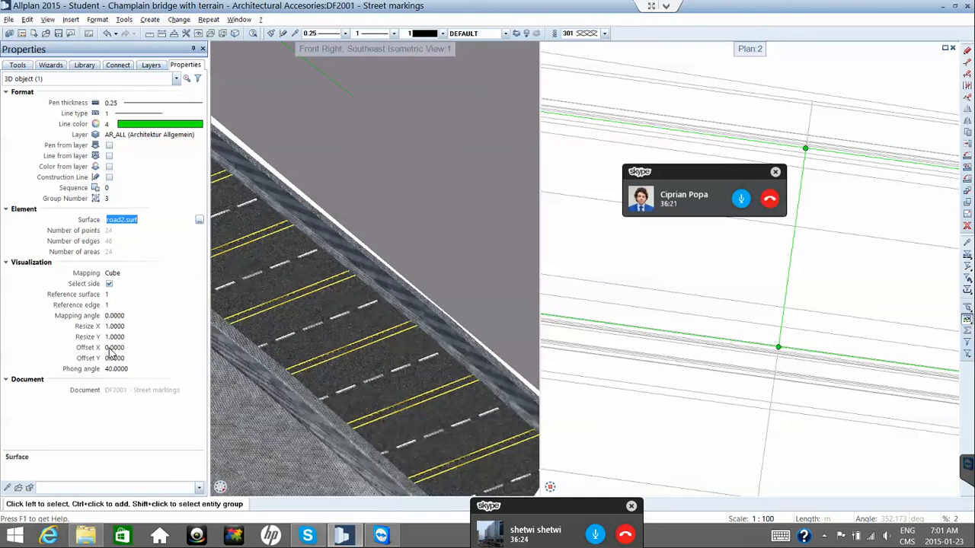
Open road2.surf's settings from the surface library and locate the texture rotation field.
click(199, 220)
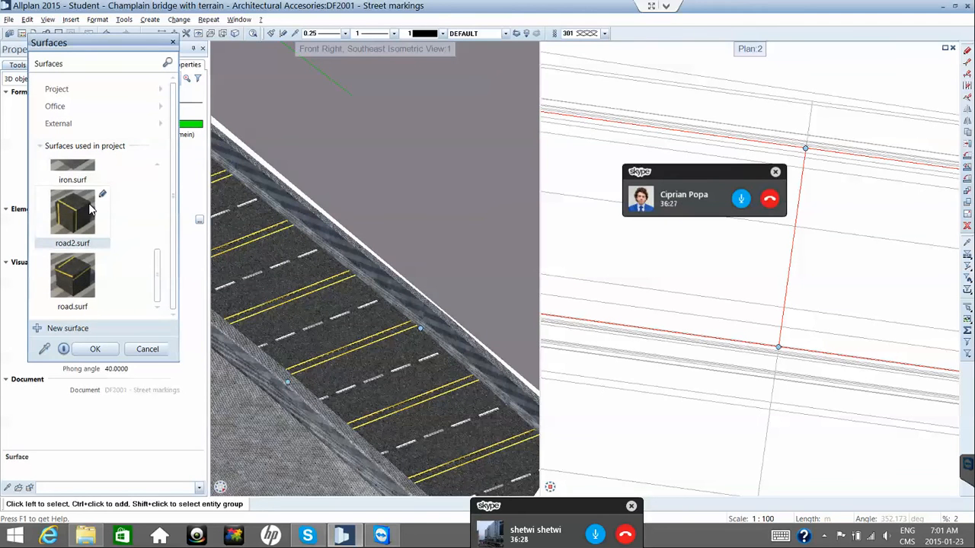
right_click(101, 195)
click(134, 208)
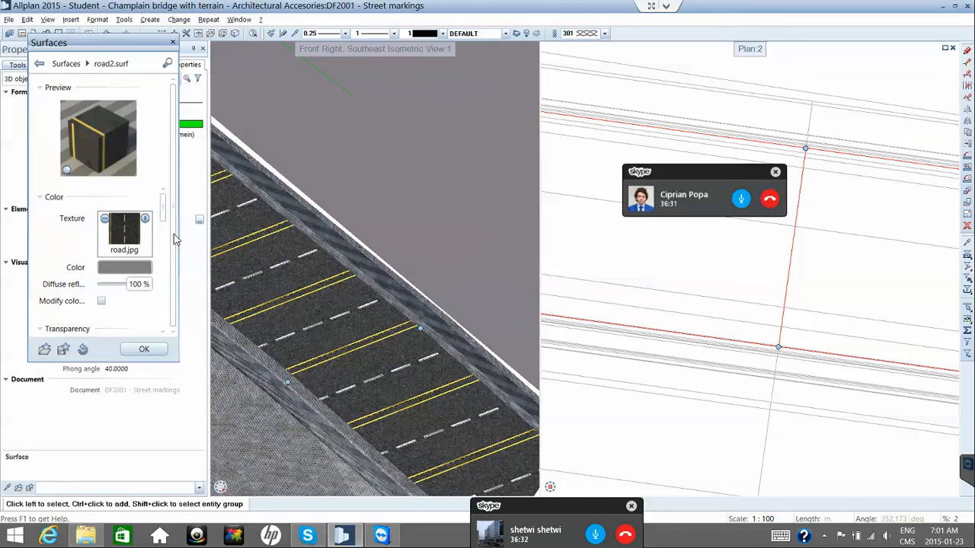
scroll(149, 300, down, 5)
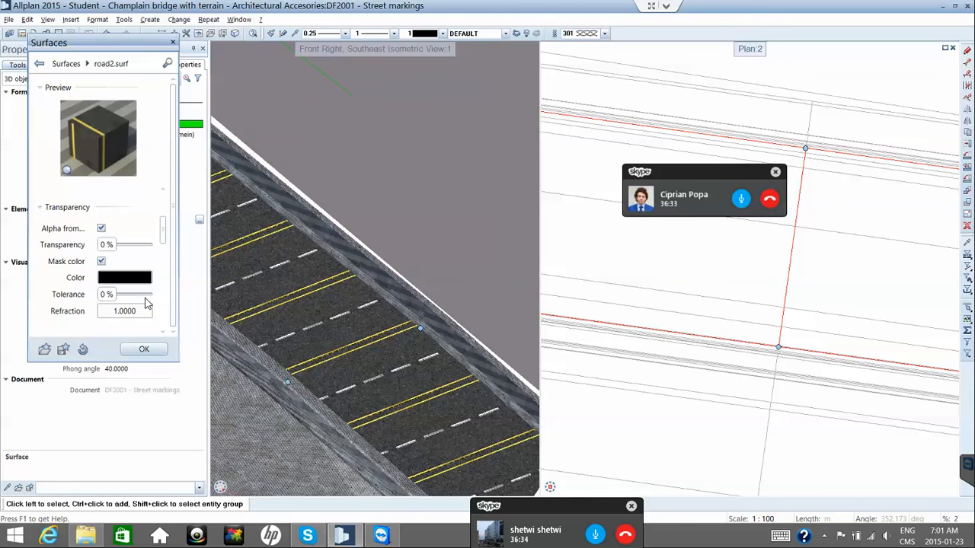
scroll(145, 299, down, 1)
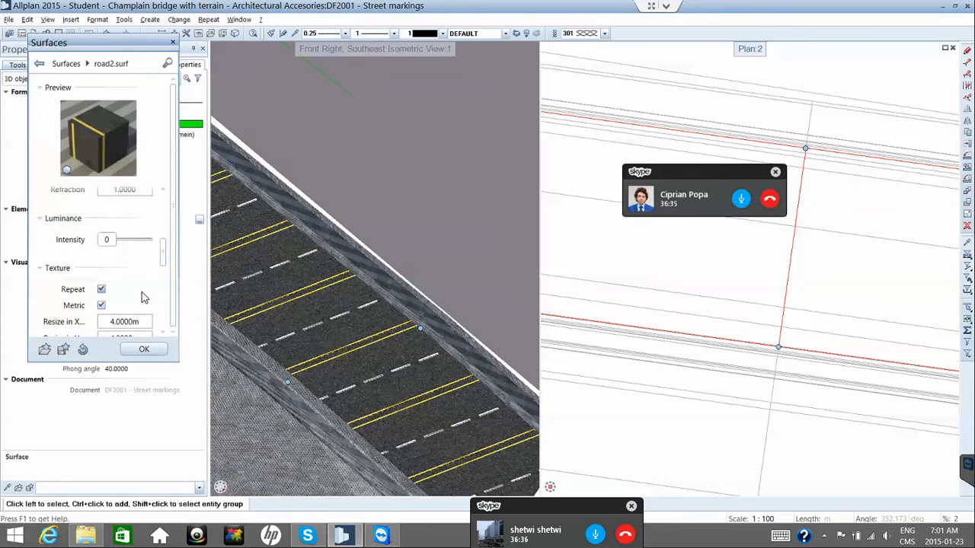
scroll(145, 298, down, 4)
scroll(143, 300, down, 4)
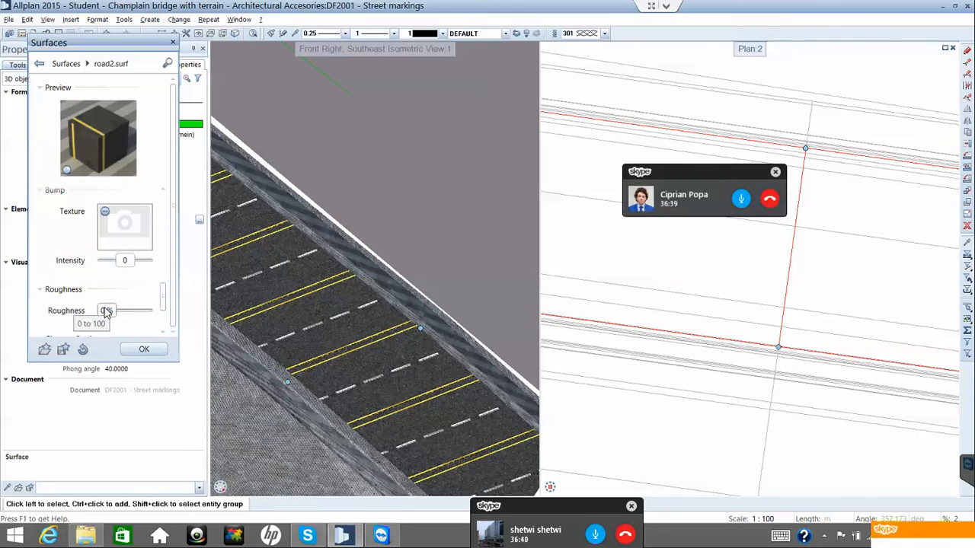
scroll(106, 310, down, 3)
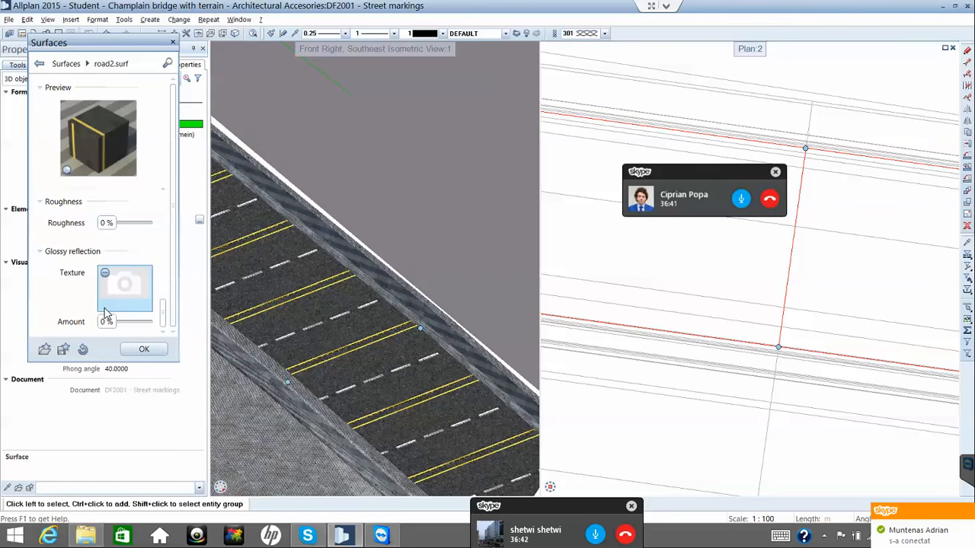
scroll(106, 312, up, 9)
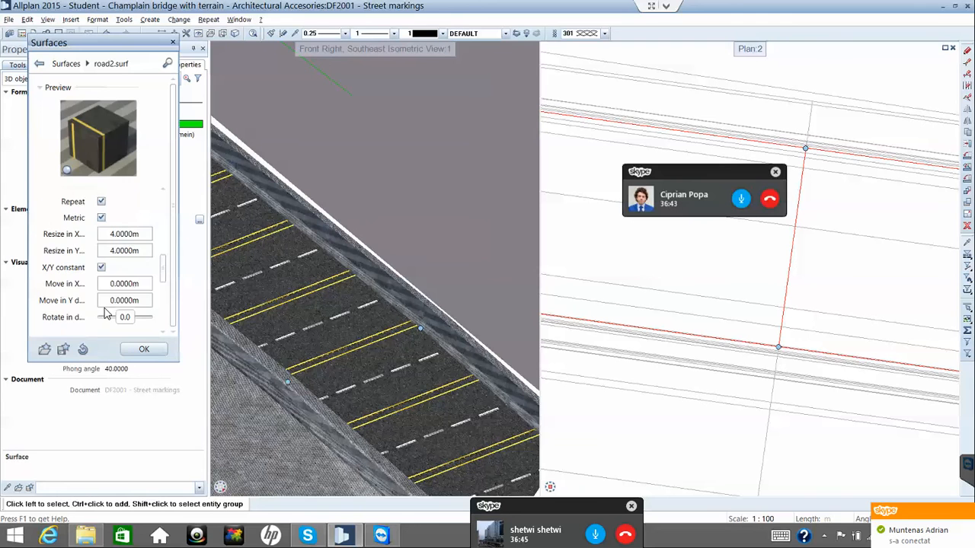
scroll(106, 311, up, 2)
scroll(106, 312, up, 4)
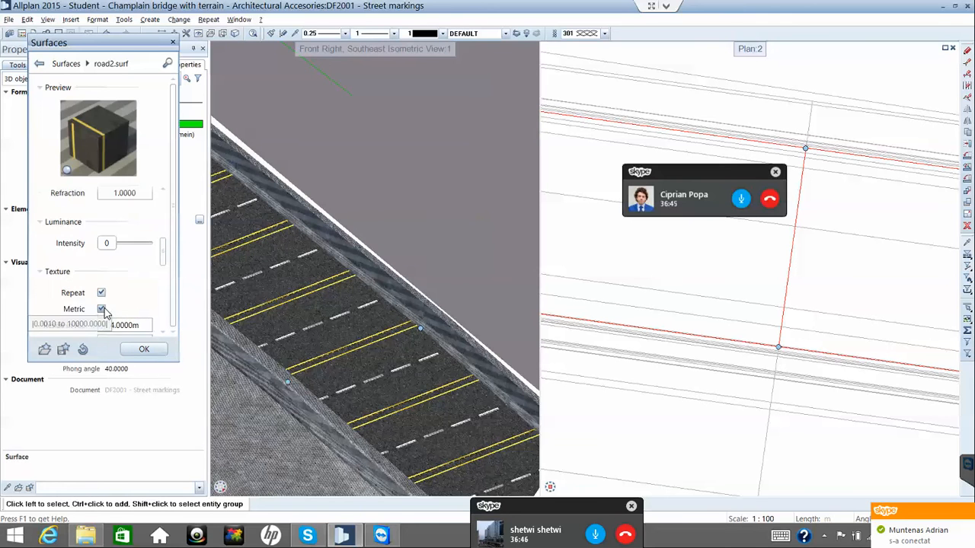
scroll(106, 312, down, 5)
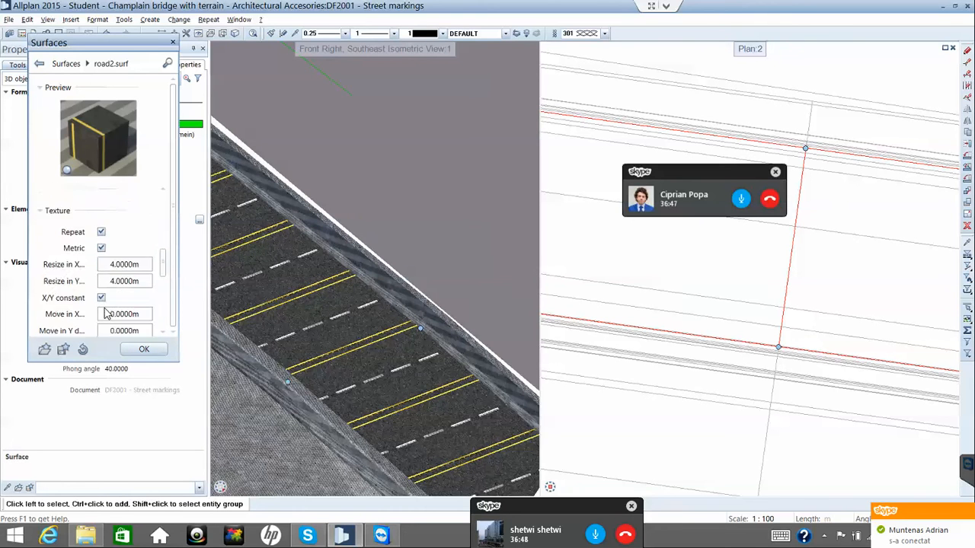
scroll(105, 311, up, 4)
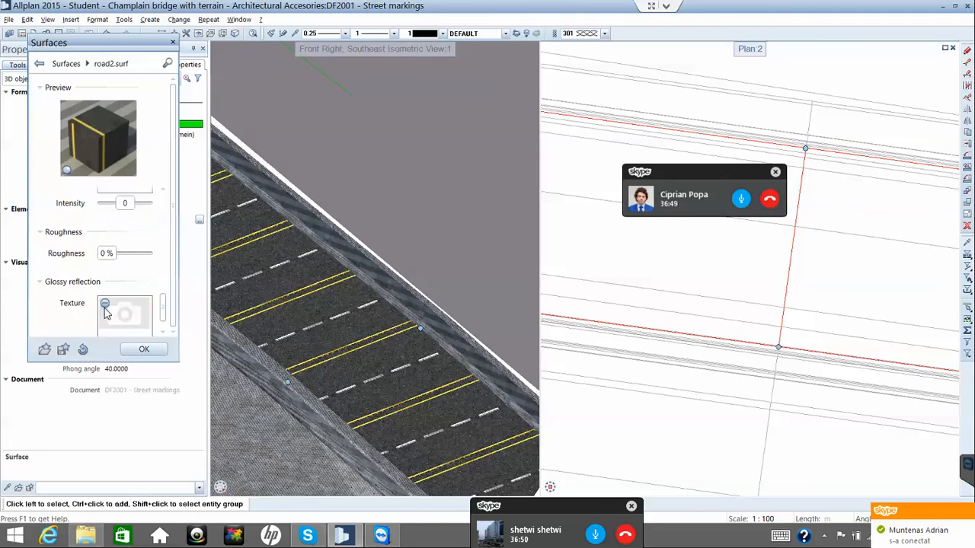
scroll(106, 313, up, 2)
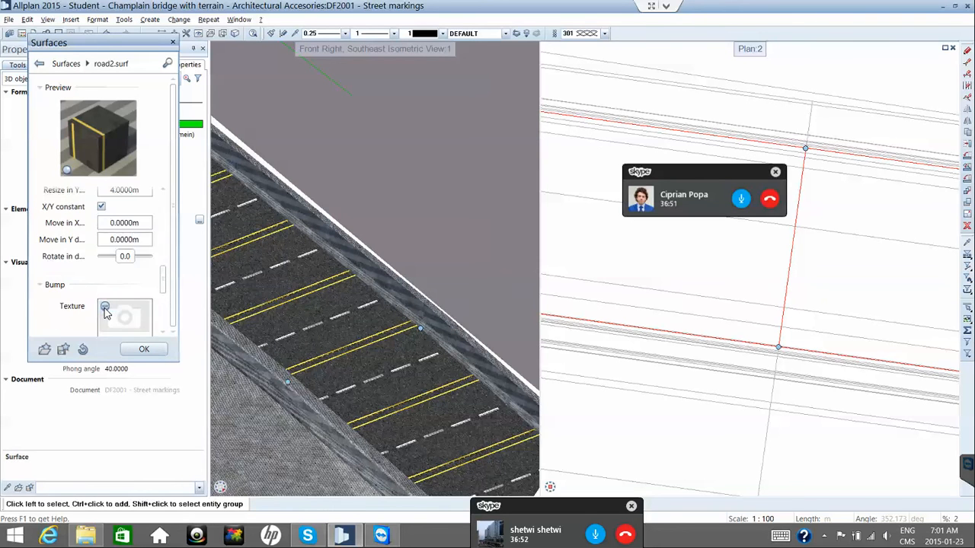
scroll(106, 312, up, 1)
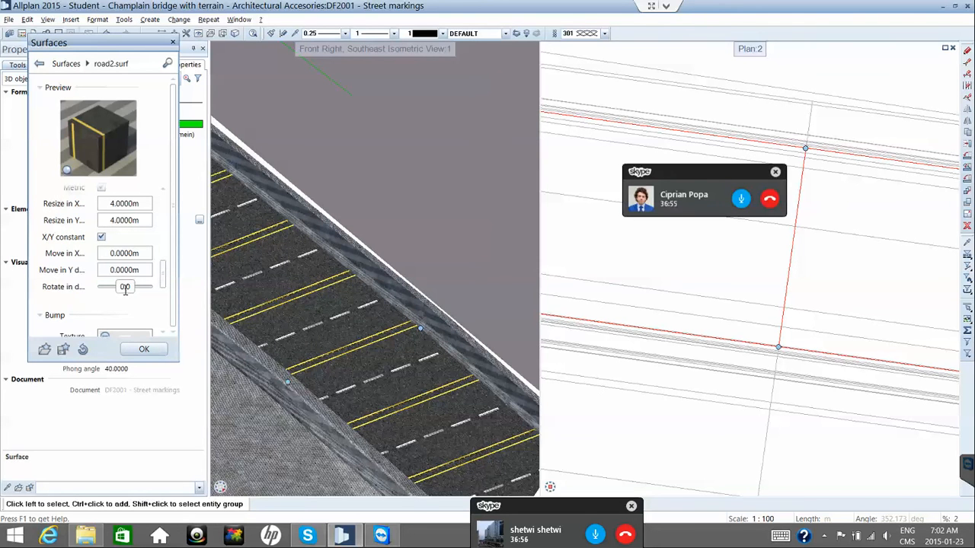
Set road2.surf's texture rotation to 90° and apply it to the road section.
double_click(125, 287)
text(90)
key(Return)
click(146, 350)
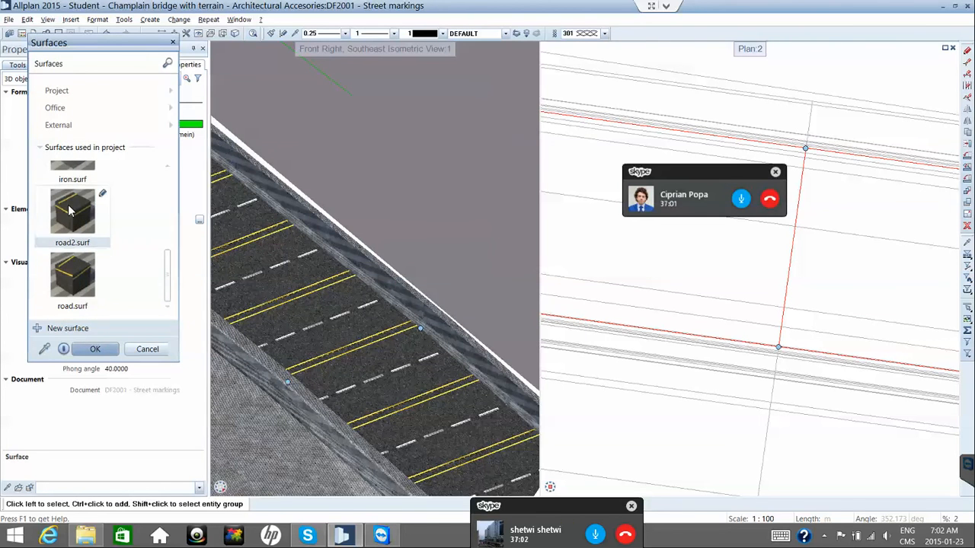
click(96, 350)
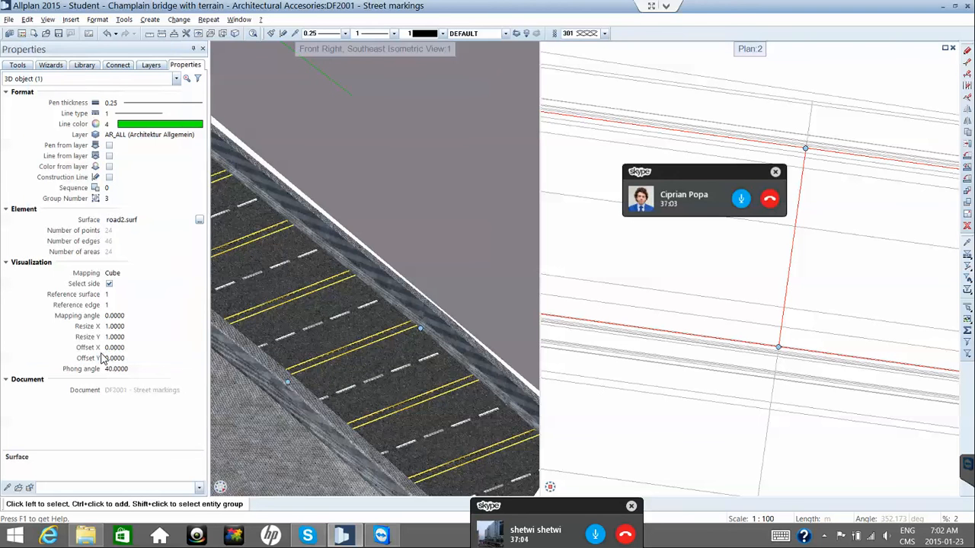
click(130, 219)
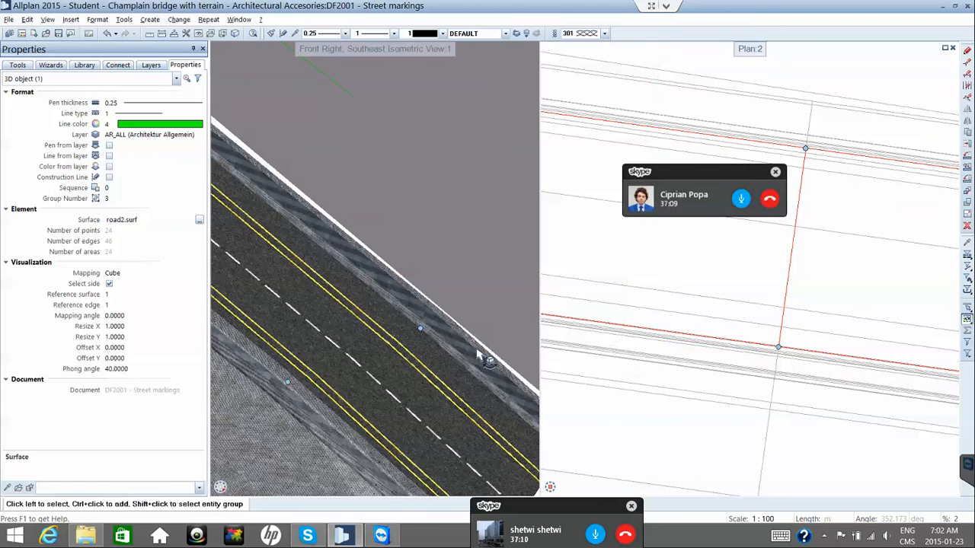
Deselect, zoom and pan the 3D view along the deck, then select the adjoining road section.
scroll(480, 356, down, 2)
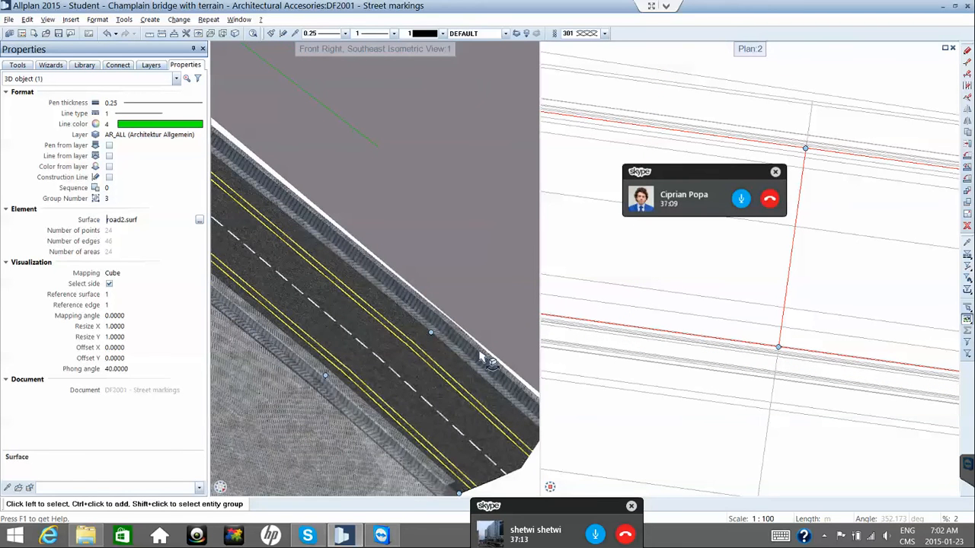
scroll(480, 356, down, 2)
scroll(446, 331, down, 2)
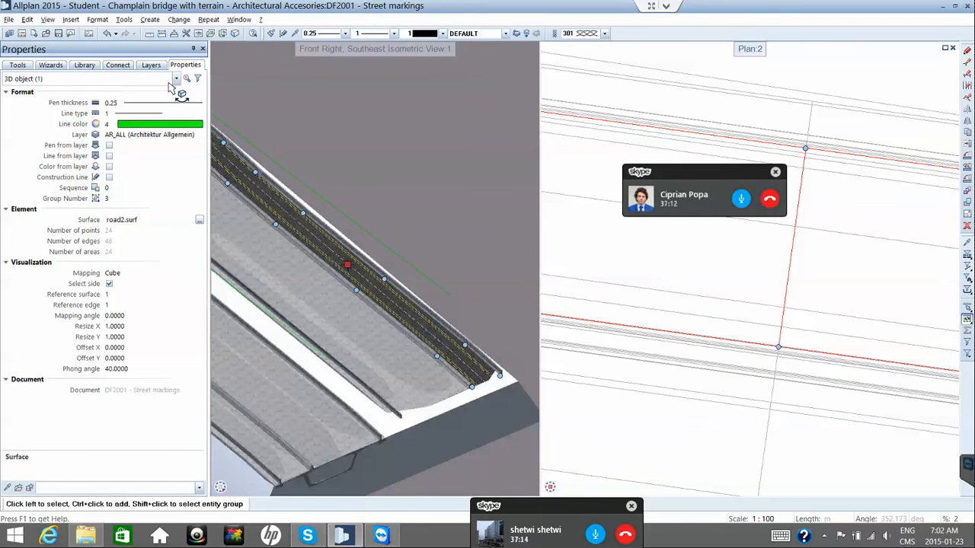
key(Escape)
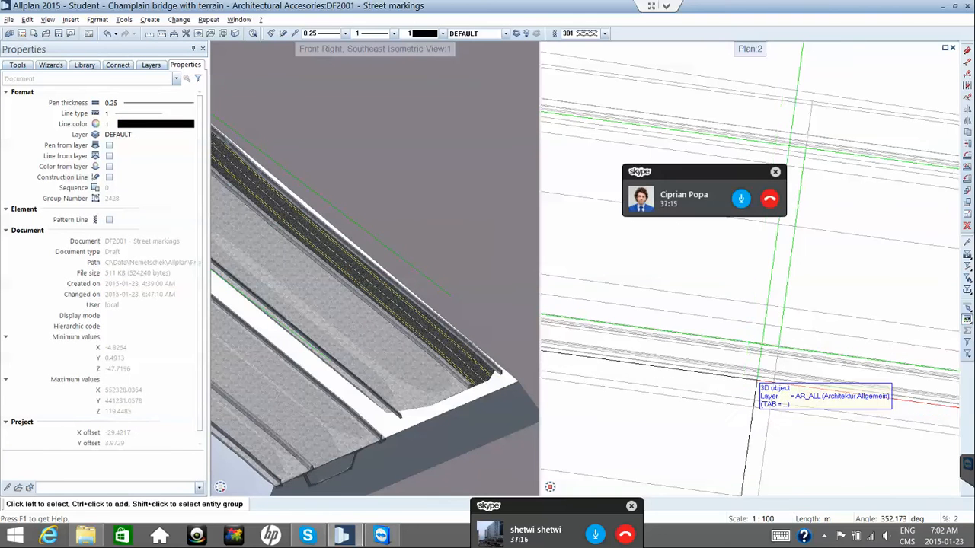
scroll(759, 382, down, 3)
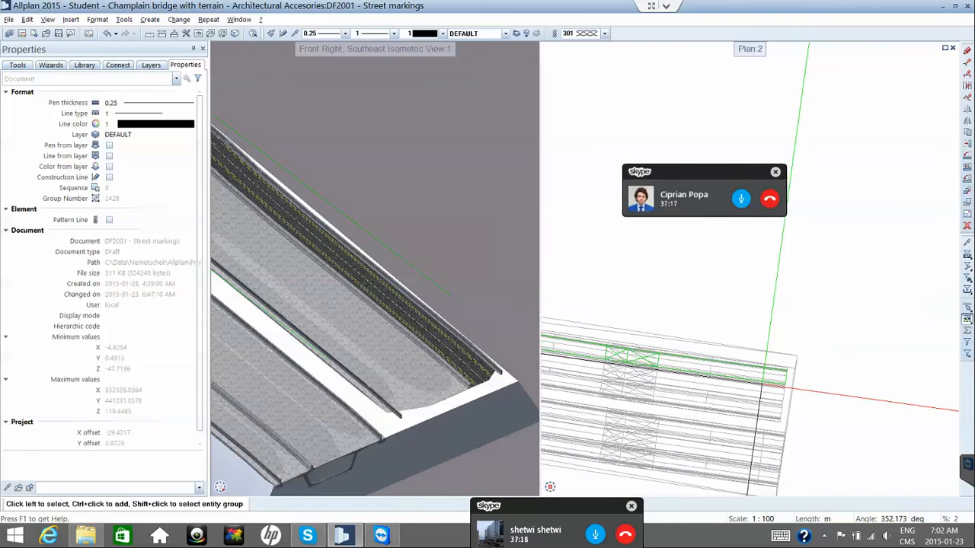
scroll(761, 383, down, 1)
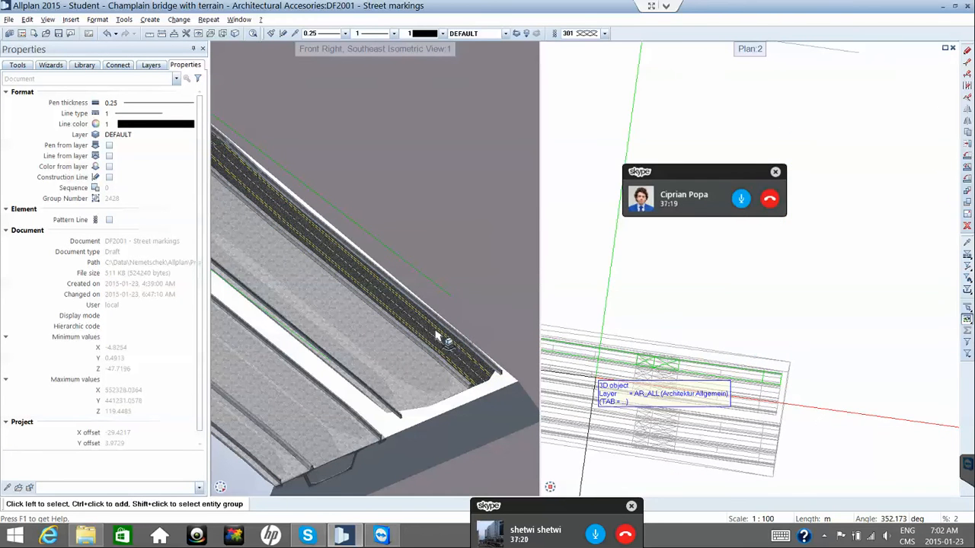
middle_drag(438, 347, 557, 450)
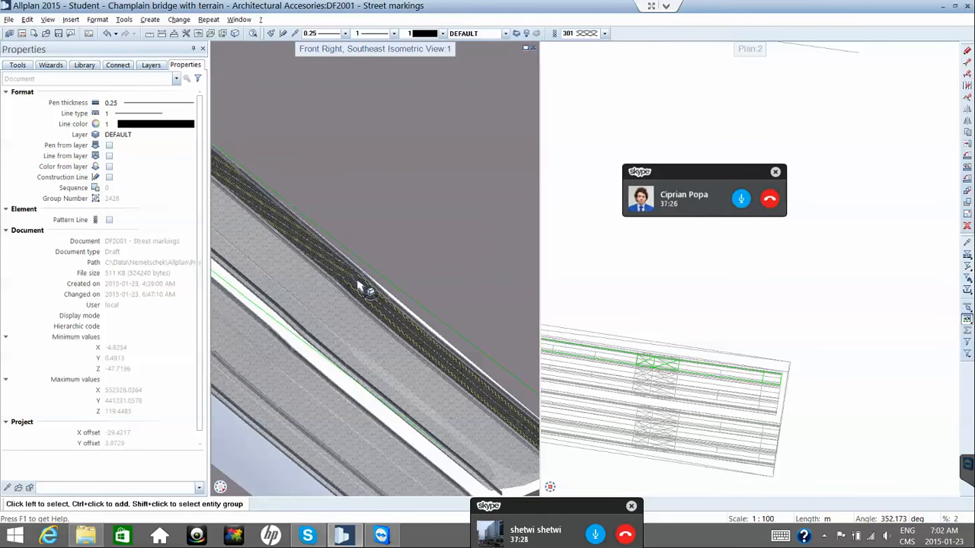
scroll(370, 291, up, 2)
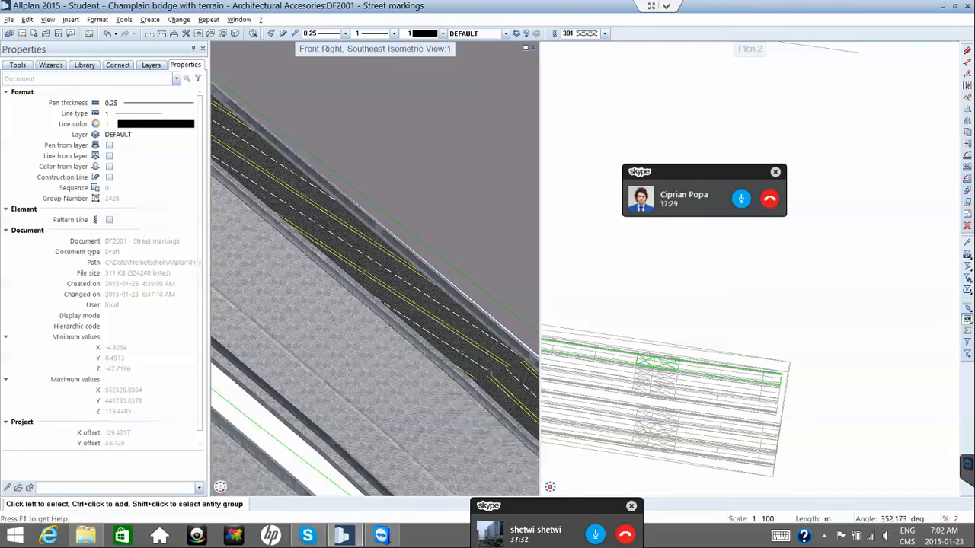
click(627, 352)
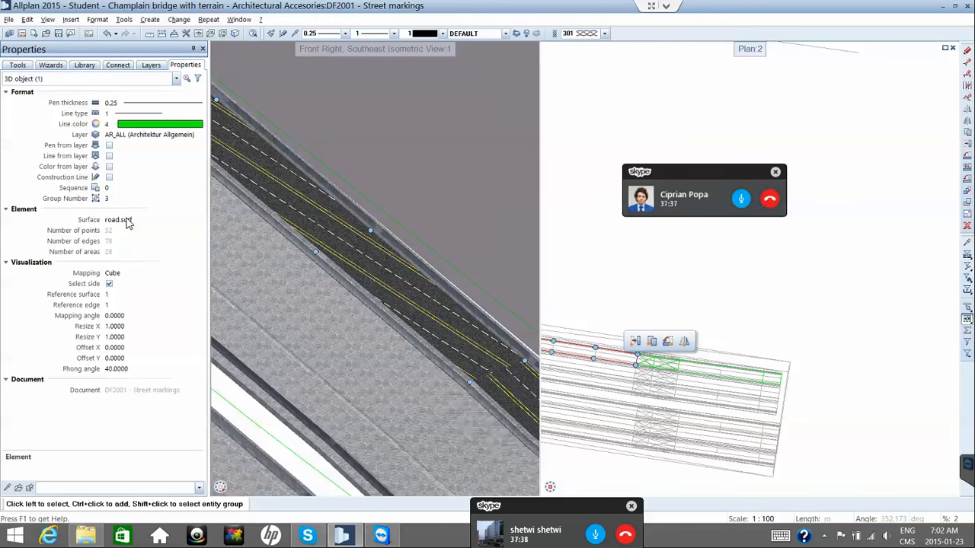
Assign road2.surf to the adjoining road section.
click(129, 221)
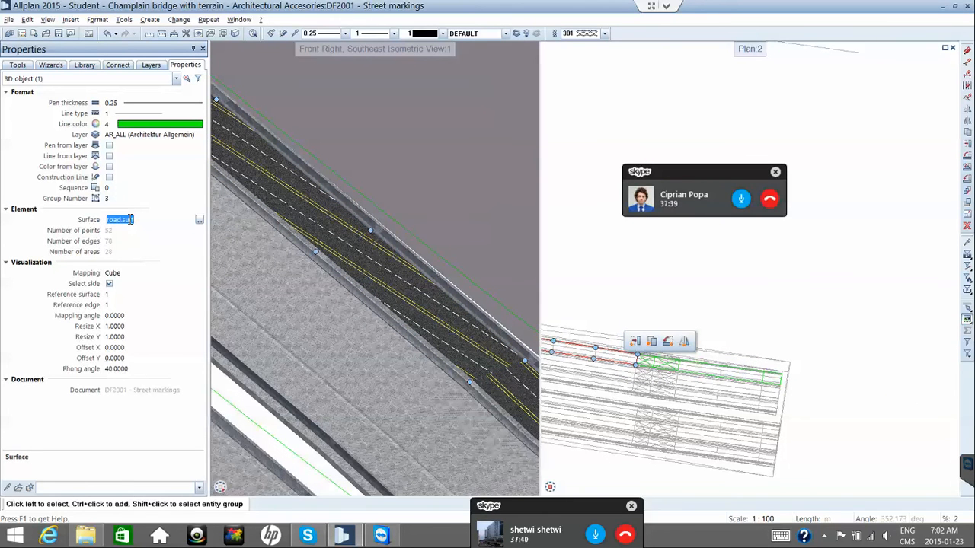
click(199, 220)
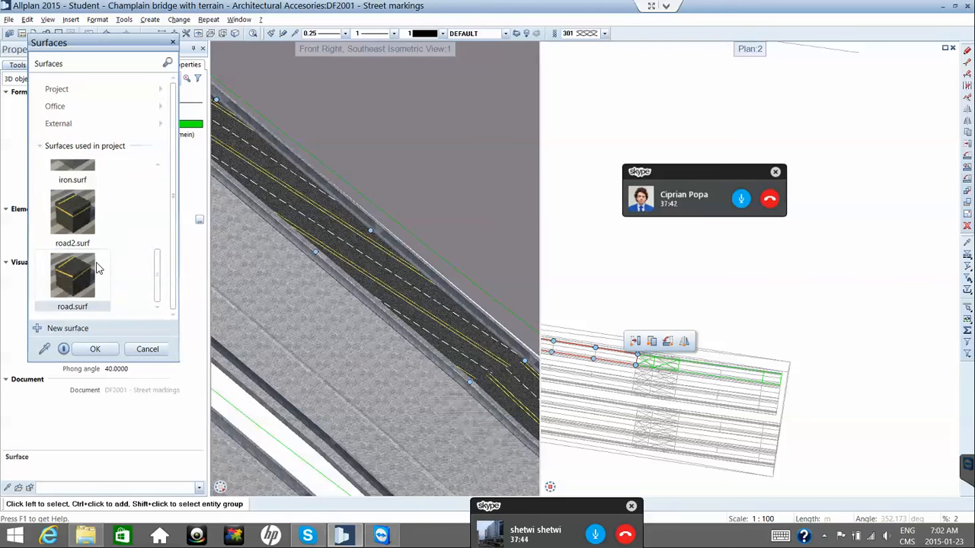
click(80, 219)
click(93, 306)
click(98, 348)
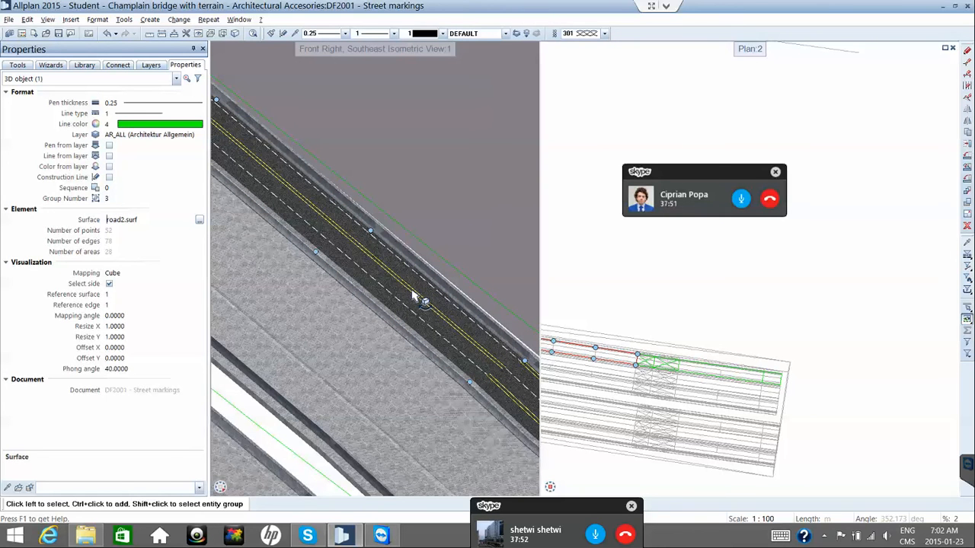
Reopen the surface library and open road.surf's settings for editing.
click(200, 221)
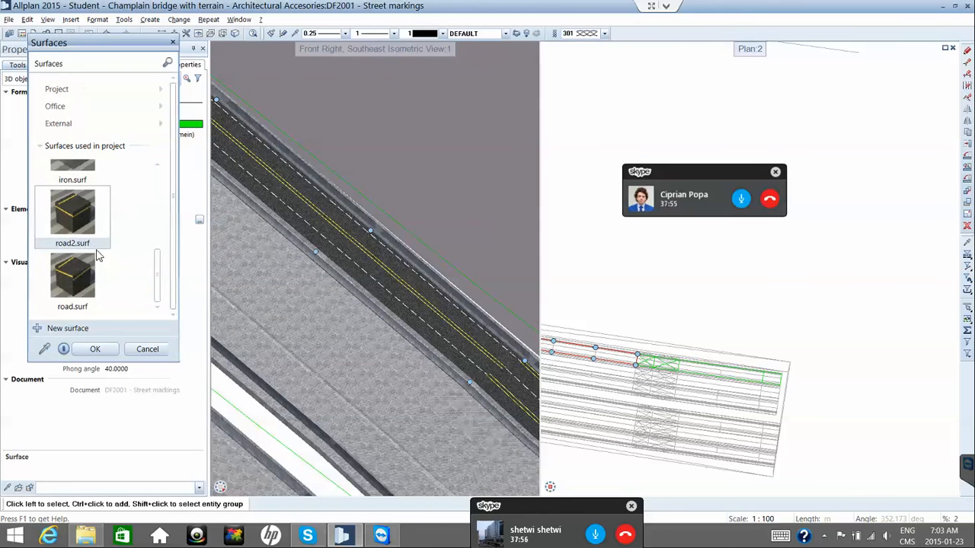
click(103, 195)
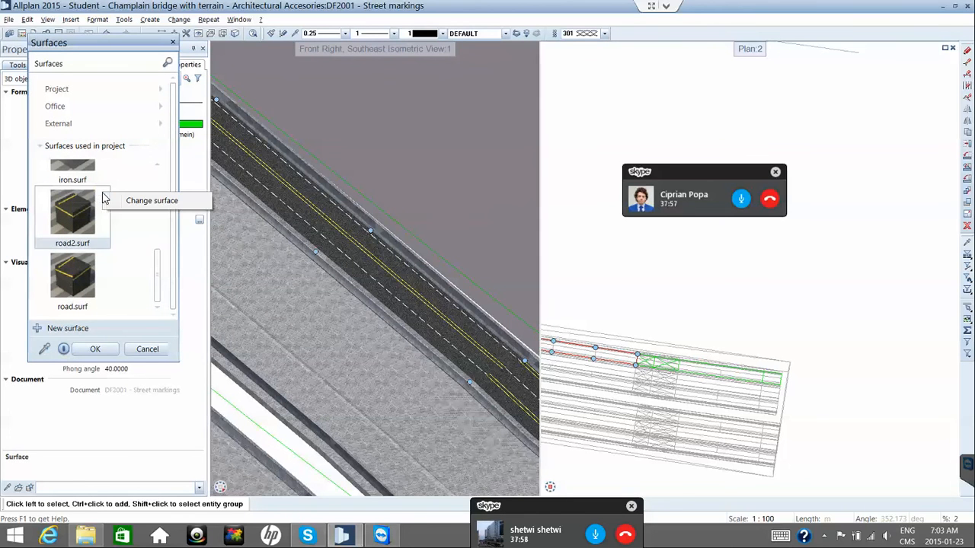
click(92, 276)
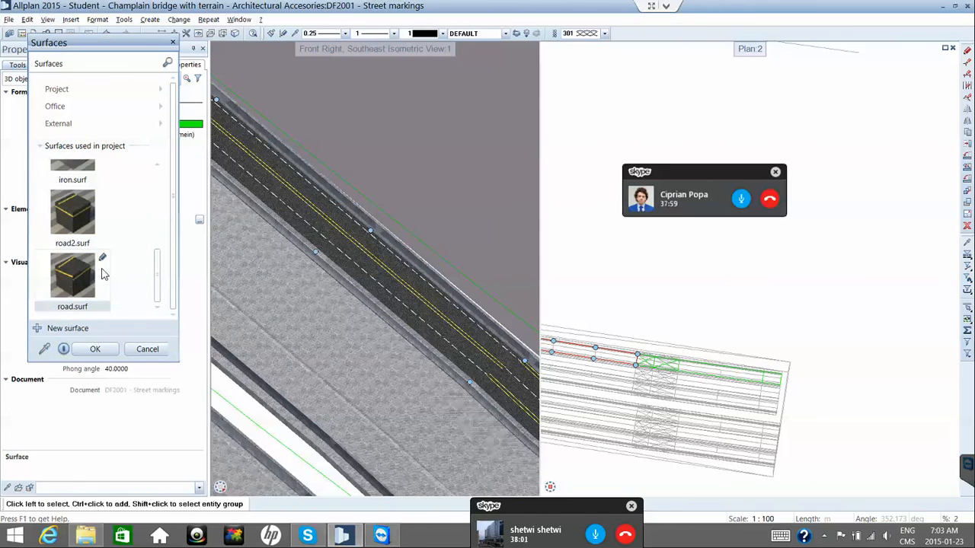
click(103, 260)
click(135, 266)
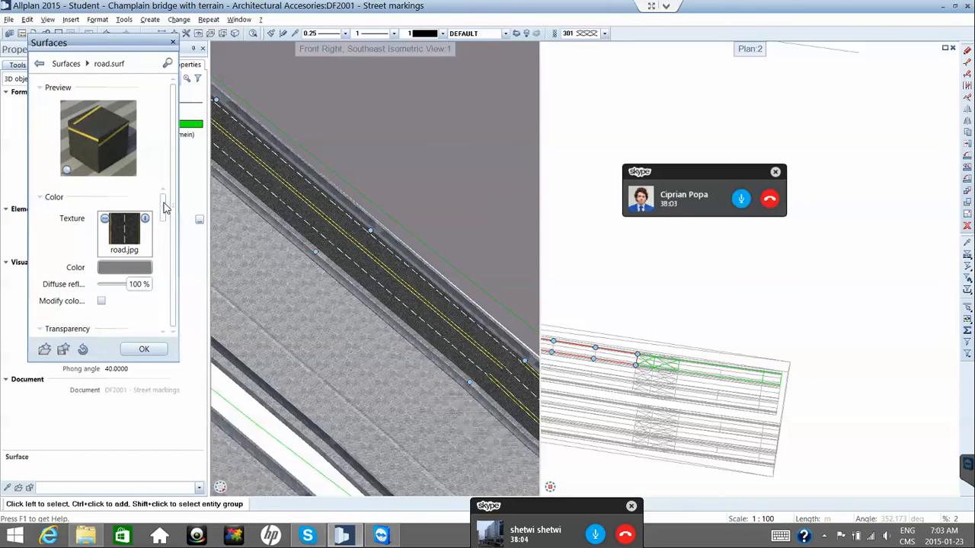
Set road.surf's texture rotation to 90° and close the Surfaces dialog.
scroll(166, 219, down, 3)
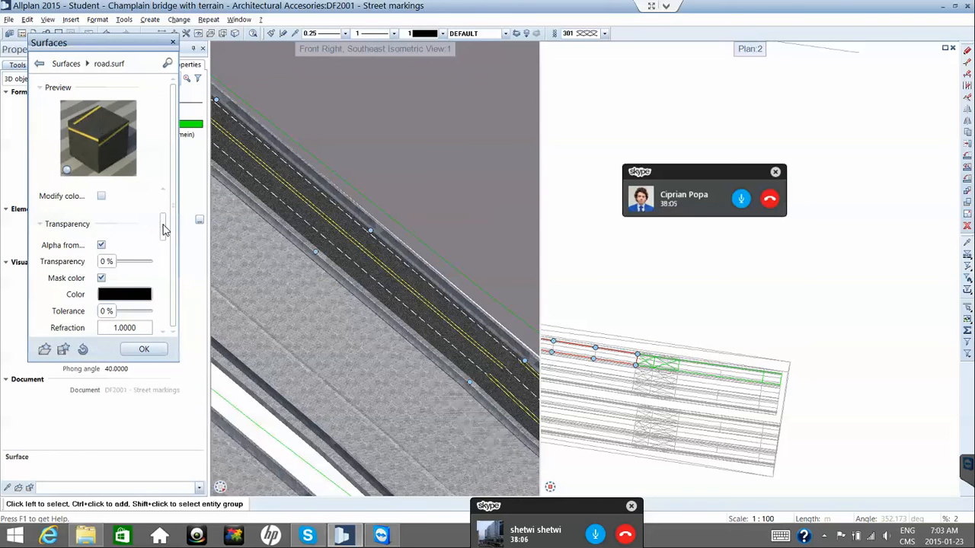
drag(163, 228, 159, 276)
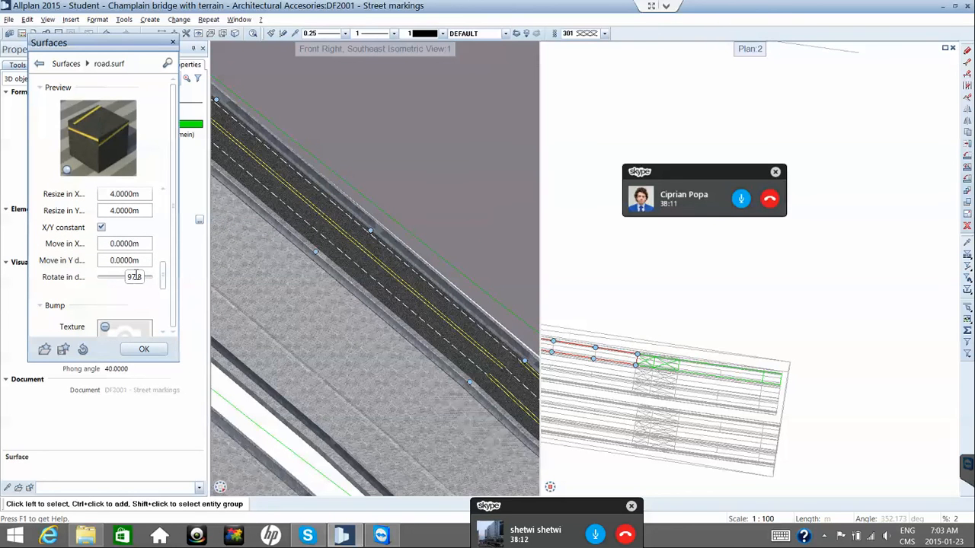
text(90)
click(146, 352)
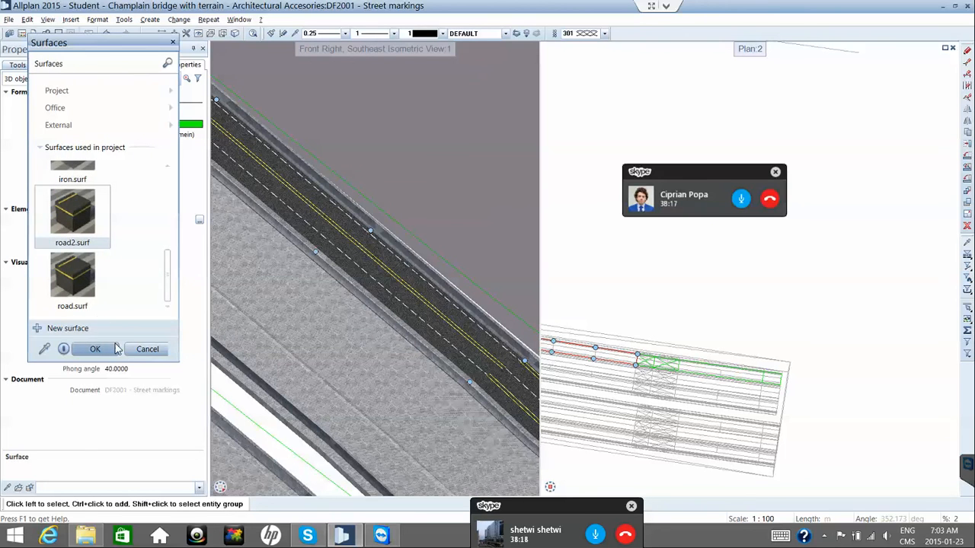
click(98, 350)
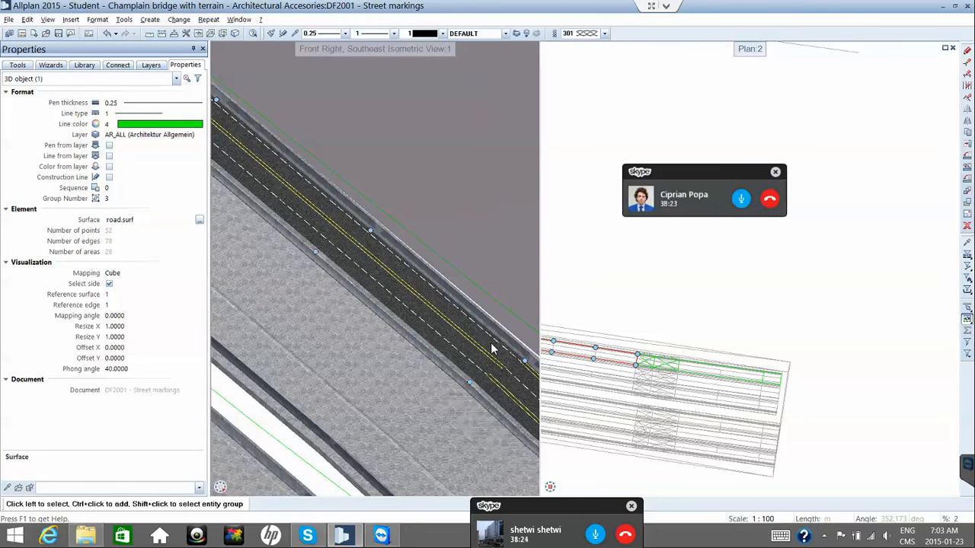
Zoom in and orbit Plan 2 around the road, then open the road's Surface '...' library.
scroll(525, 385, up, 1)
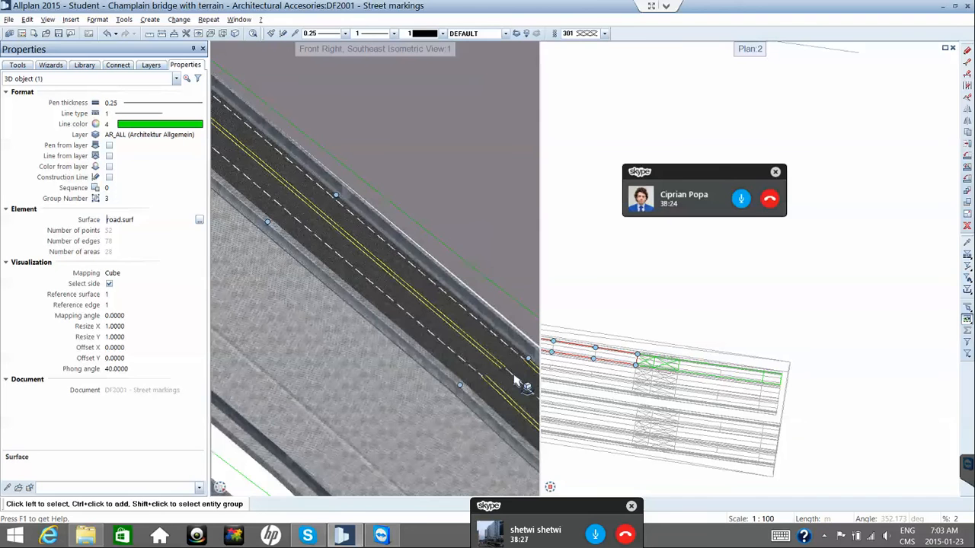
scroll(526, 385, up, 1)
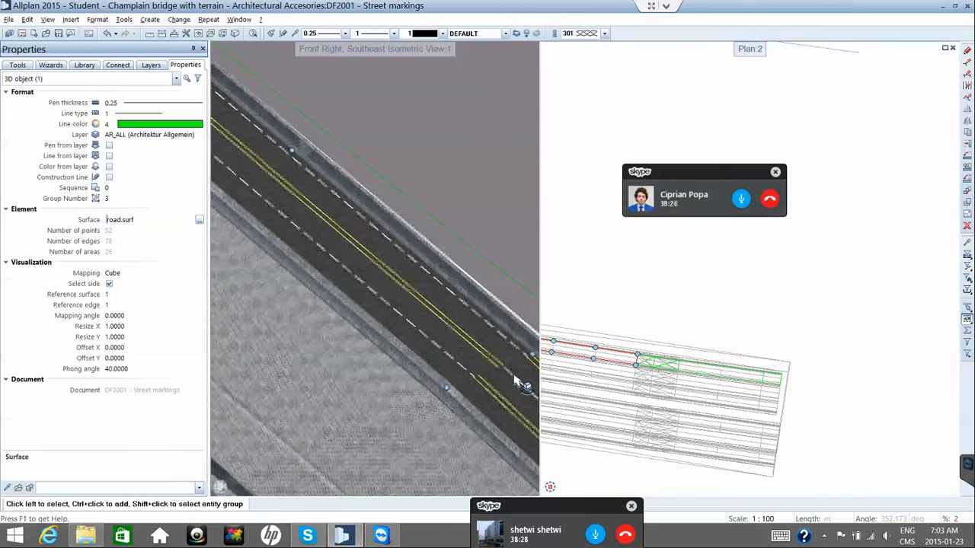
scroll(516, 380, up, 1)
scroll(516, 380, up, 1)
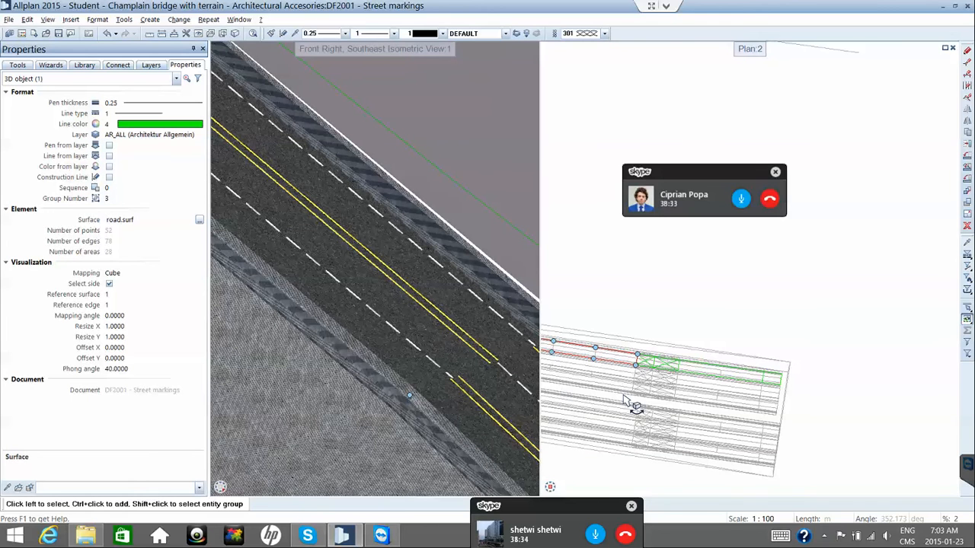
scroll(631, 398, down, 2)
shift+middle_drag(632, 398, 621, 343)
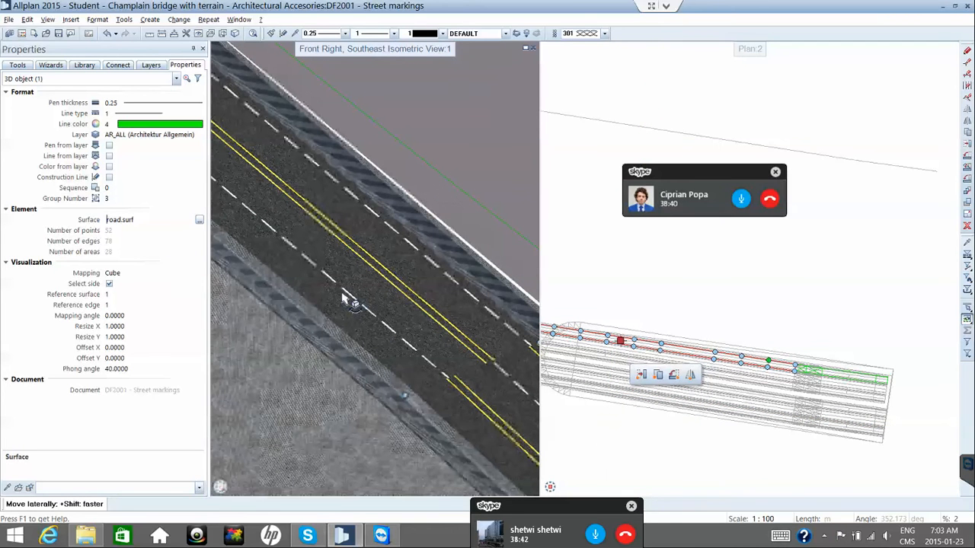
click(199, 220)
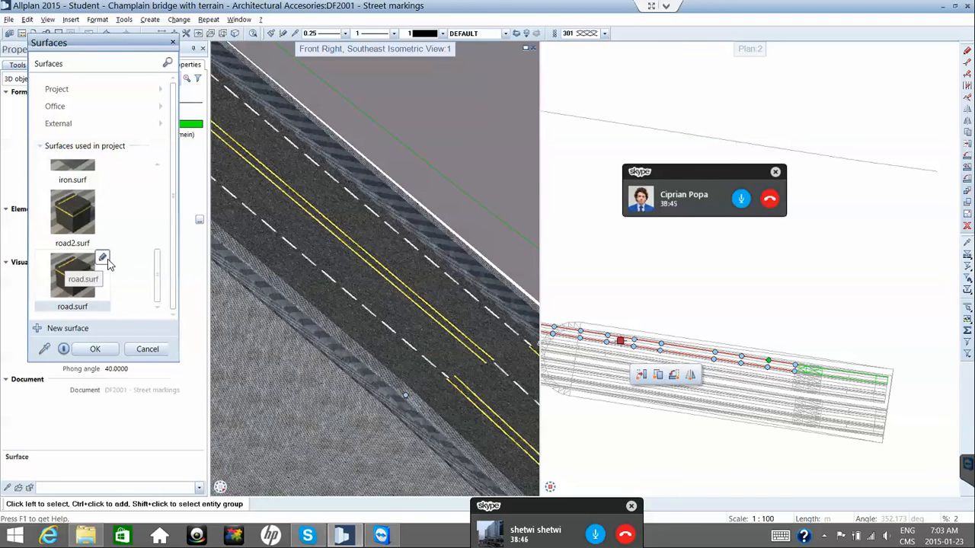
Change road.surf's texture Move in X offset through Change surface and confirm with OK.
right_click(109, 264)
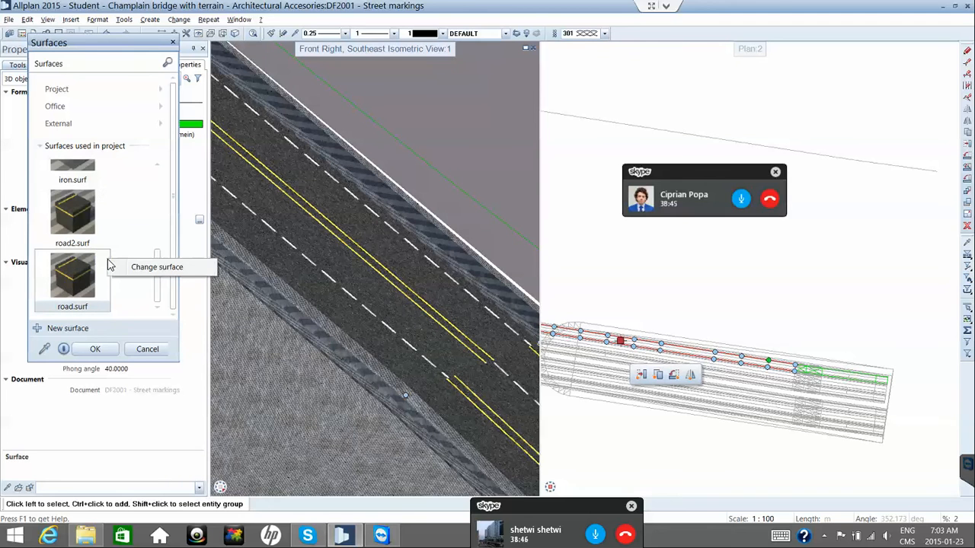
click(184, 268)
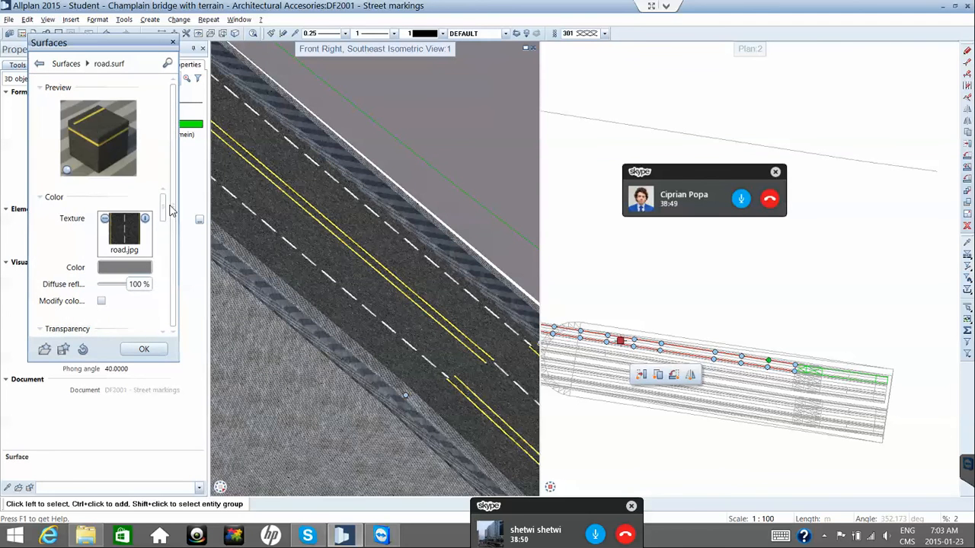
drag(164, 216, 161, 265)
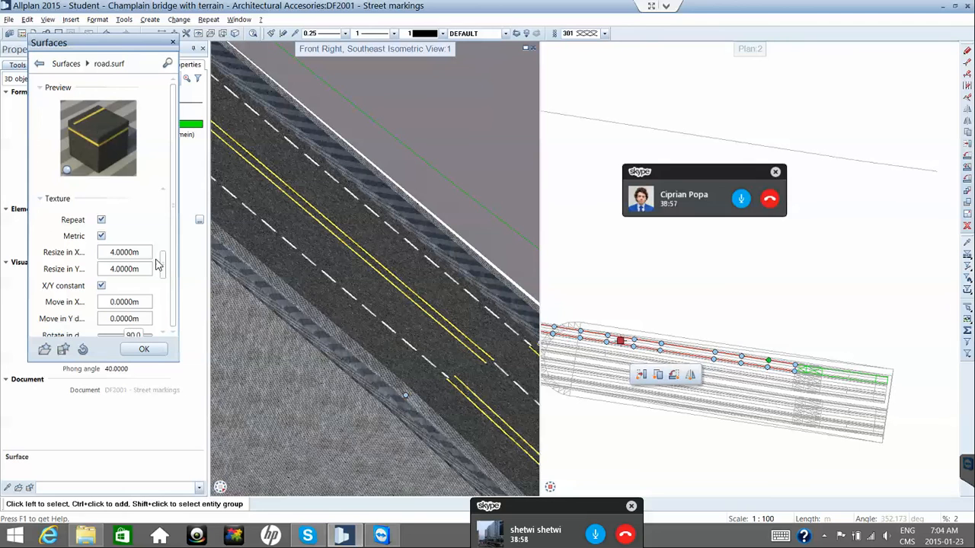
double_click(120, 300)
text(5)
click(143, 349)
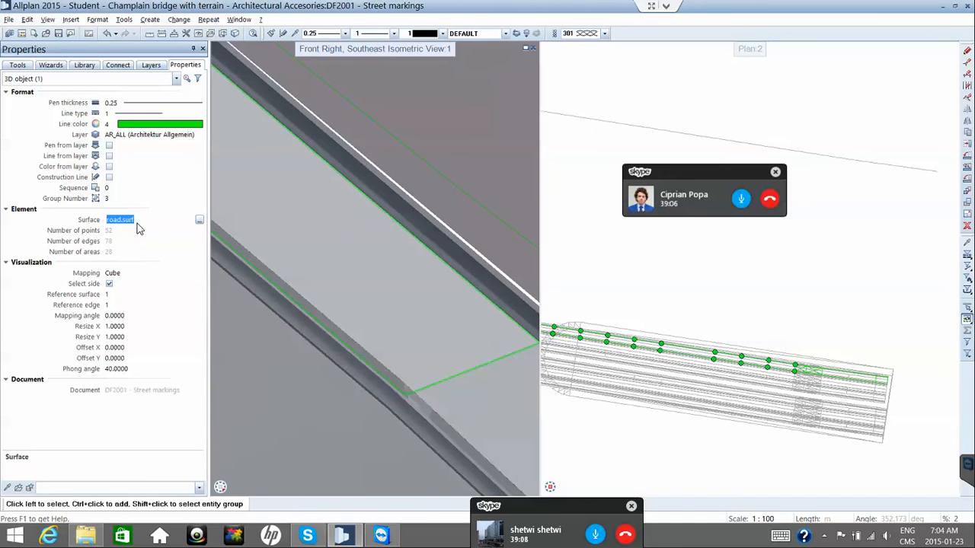
Reopen the Surface library and enter Change surface for road.surf, scrolling to Texture.
click(199, 221)
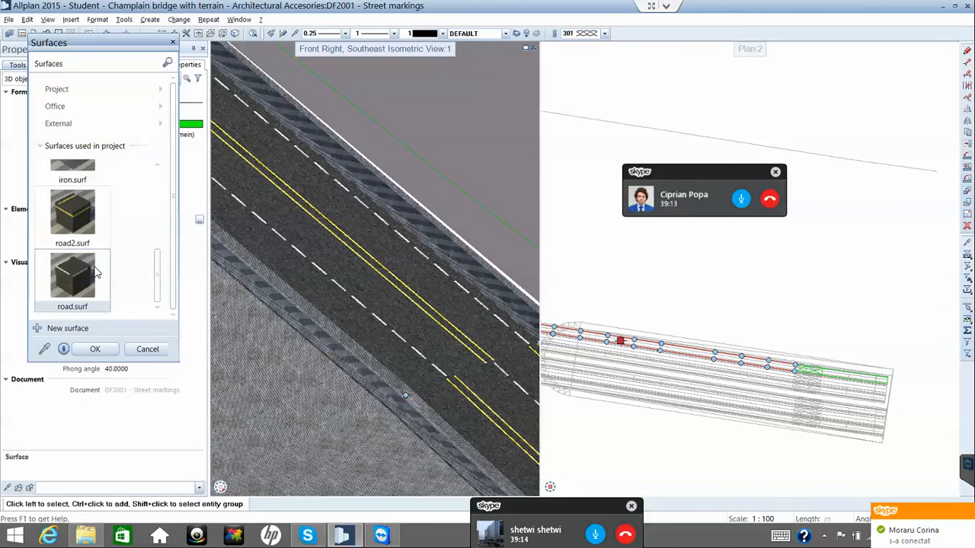
click(103, 261)
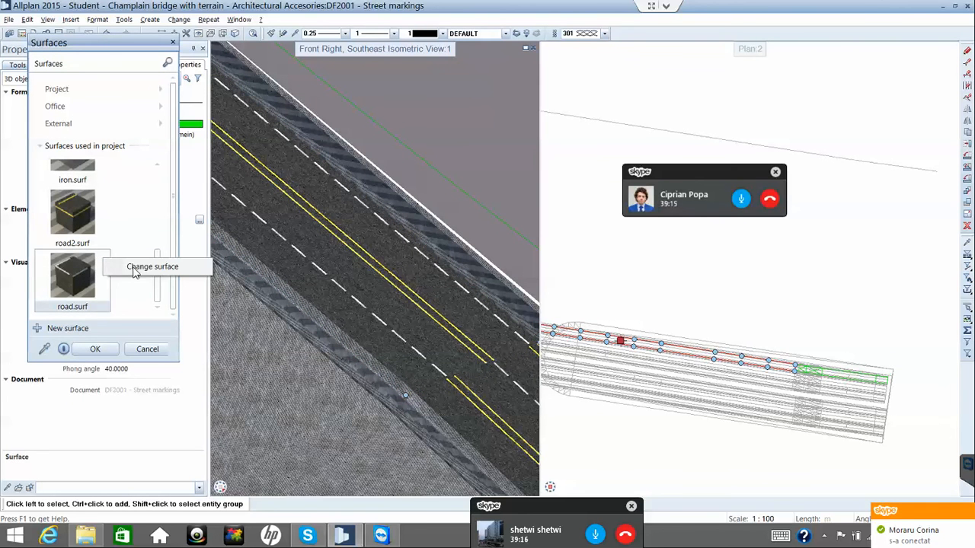
click(136, 271)
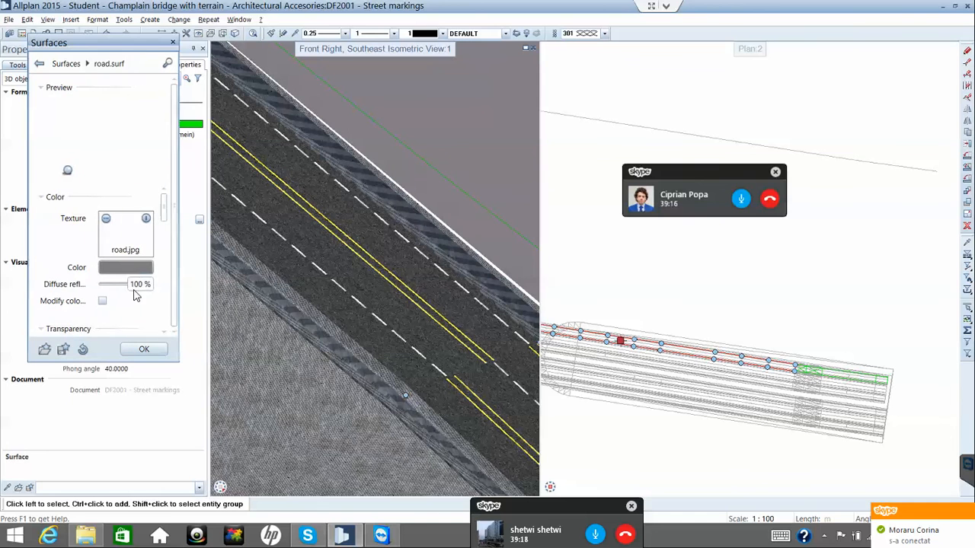
drag(164, 226, 161, 280)
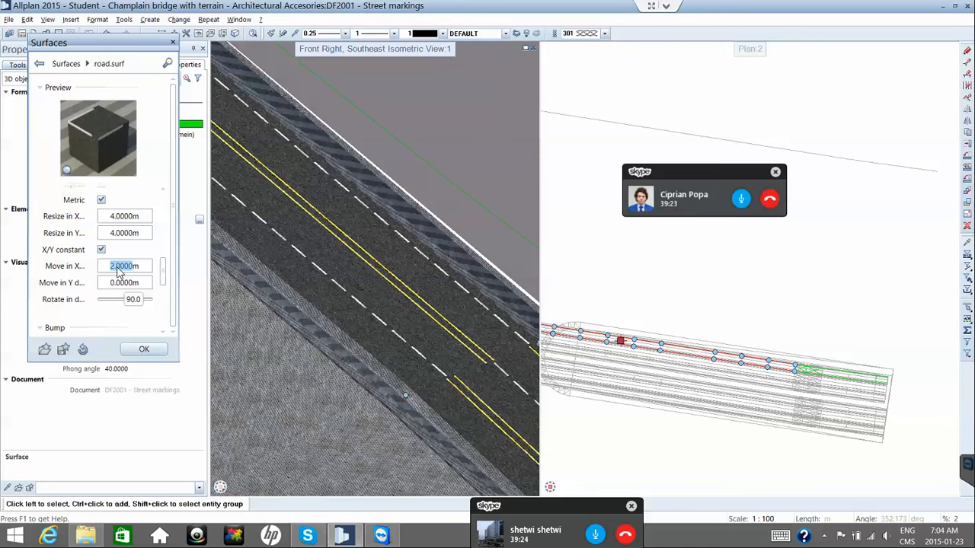
Set the texture's Move in X to 2 and Move in Y to 2, then apply with OK.
text(3m)
key(Return)
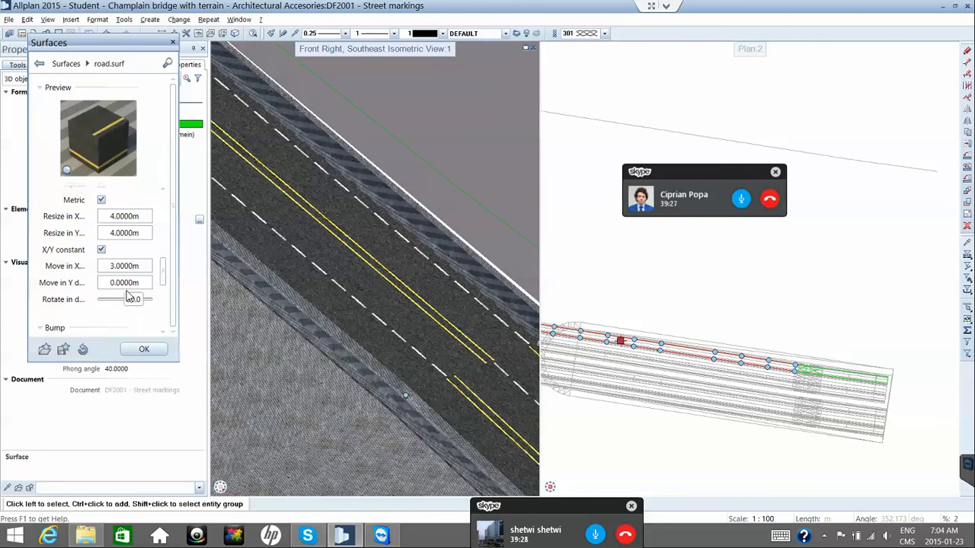
double_click(118, 283)
key(BackSpace)
double_click(118, 266)
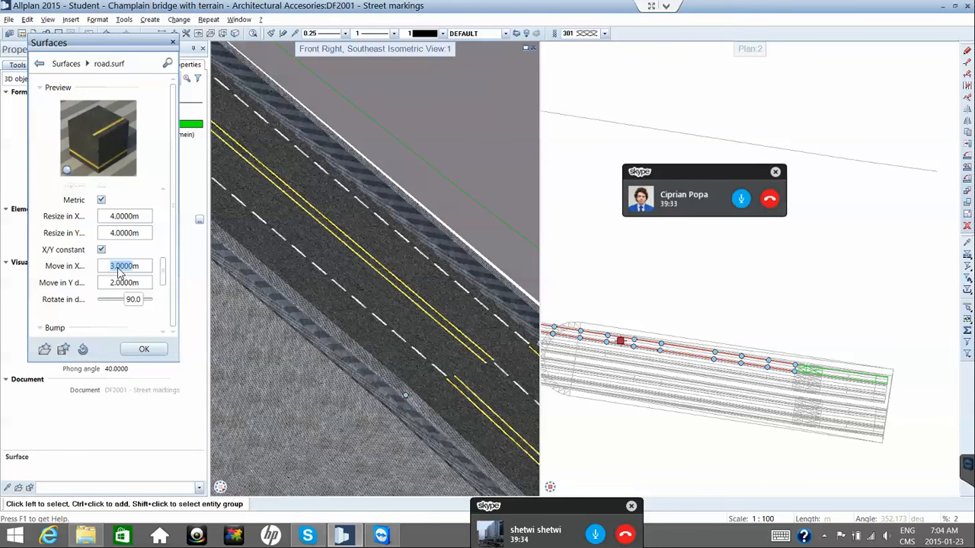
text(2m)
key(Return)
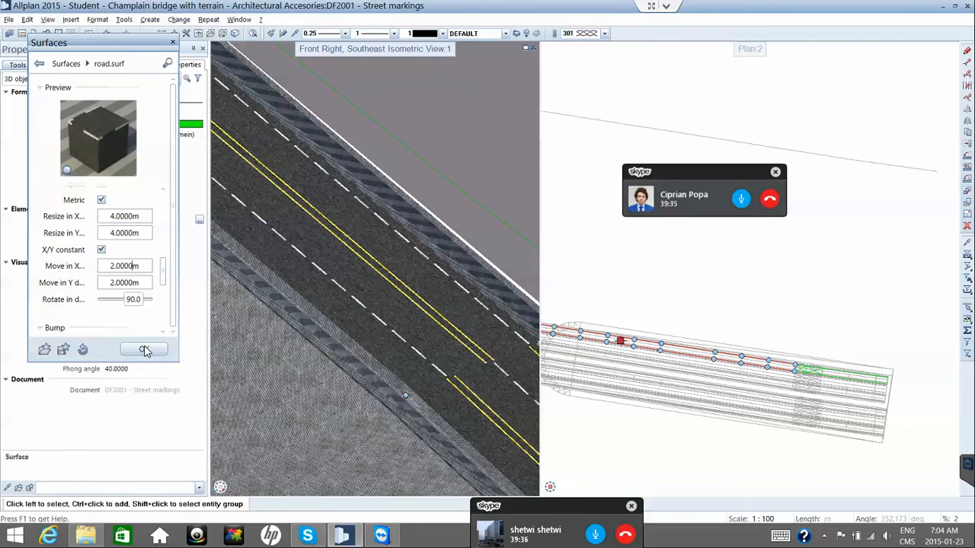
click(145, 351)
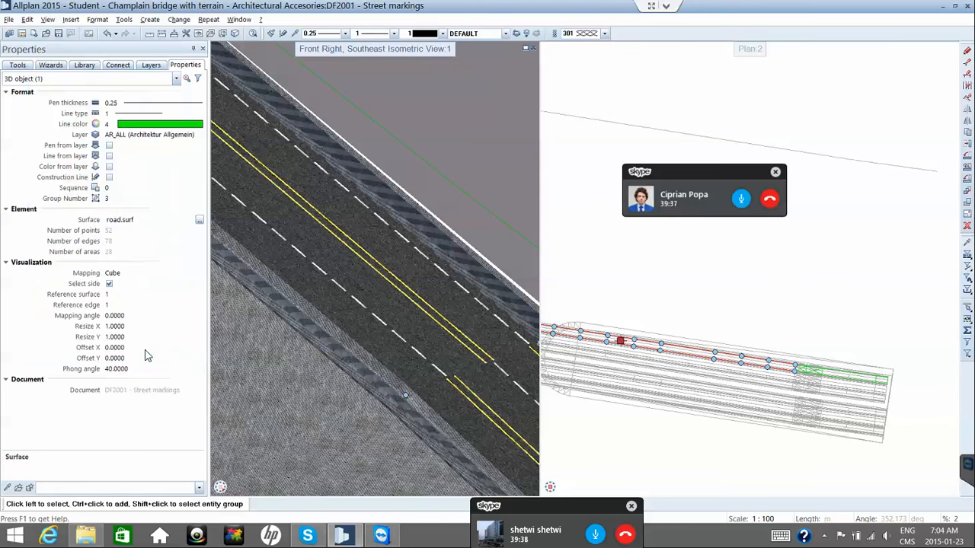
click(146, 223)
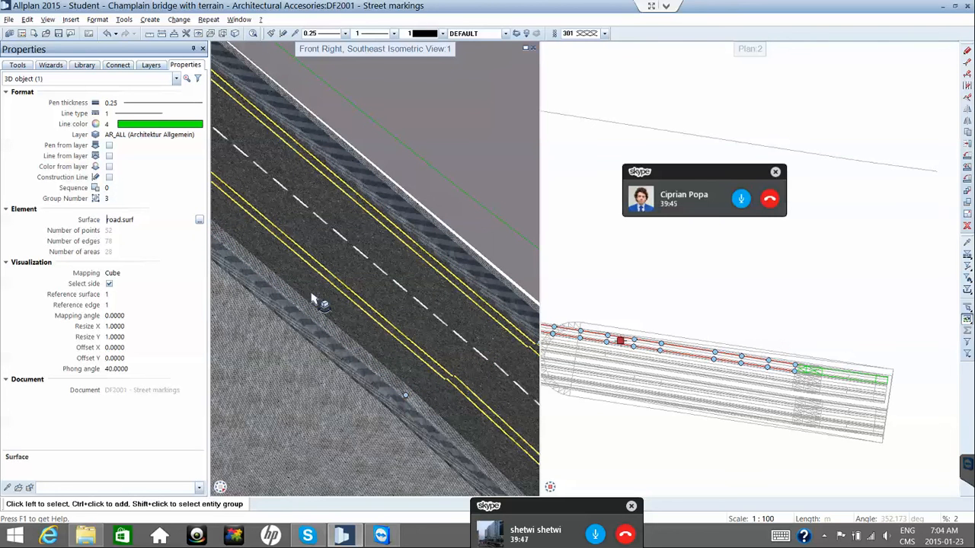
scroll(395, 326, down, 2)
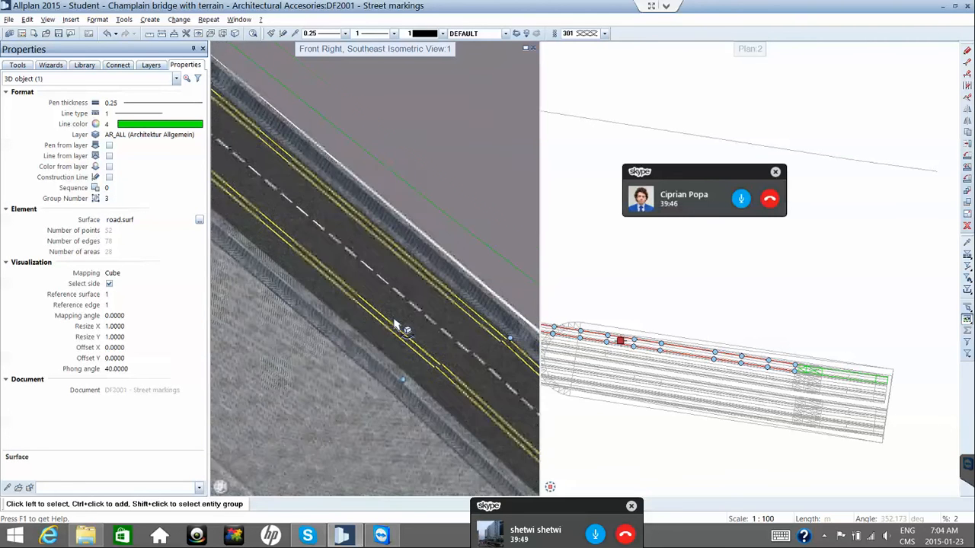
scroll(395, 326, down, 2)
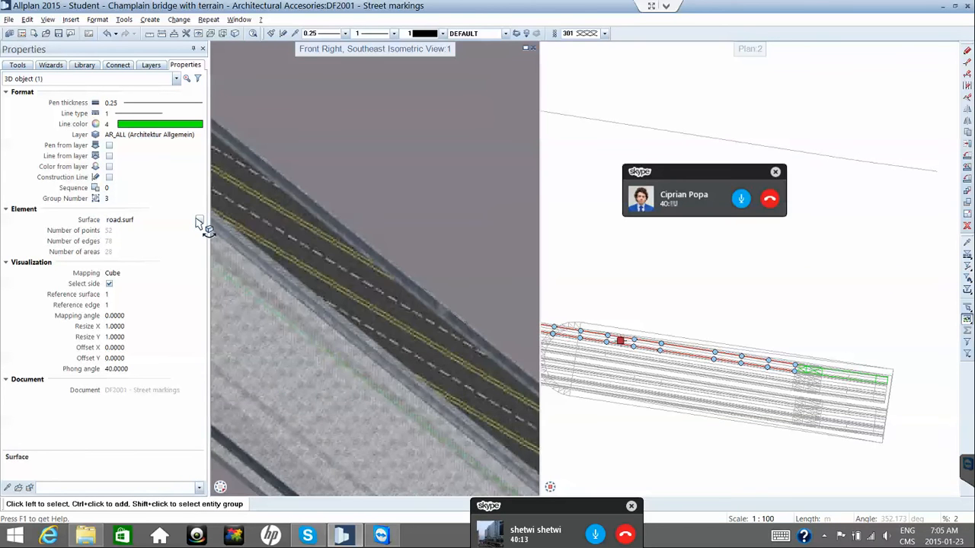
key(Escape)
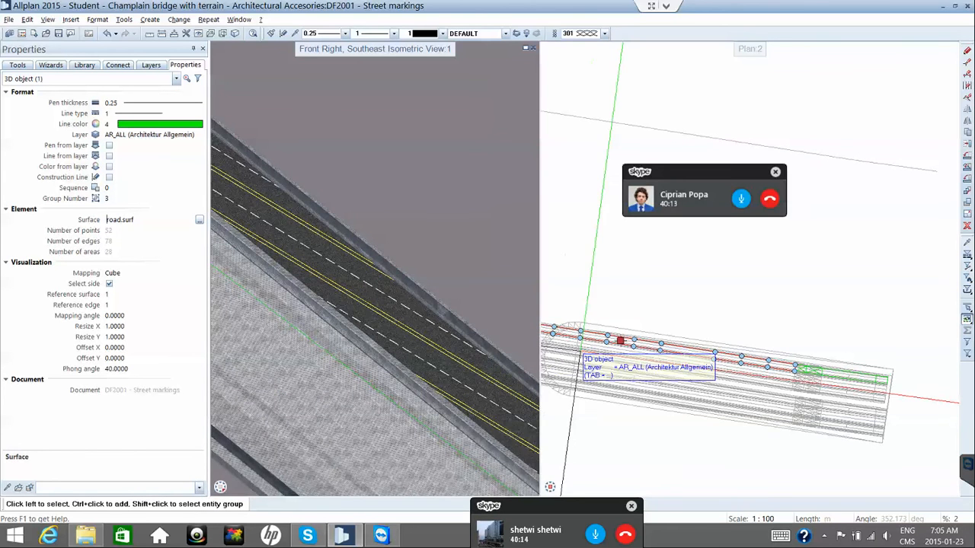
scroll(590, 356, down, 1)
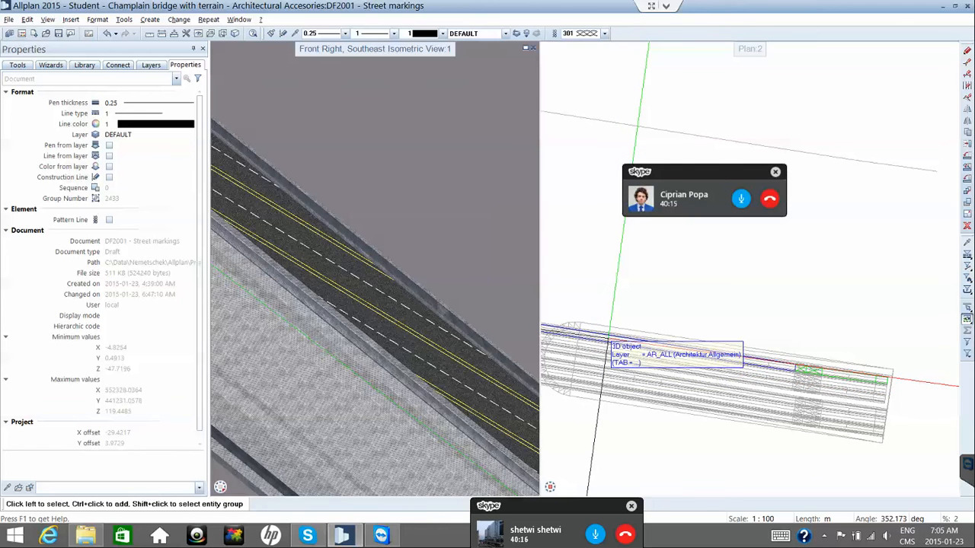
click(609, 340)
shift+middle_drag(609, 341, 550, 499)
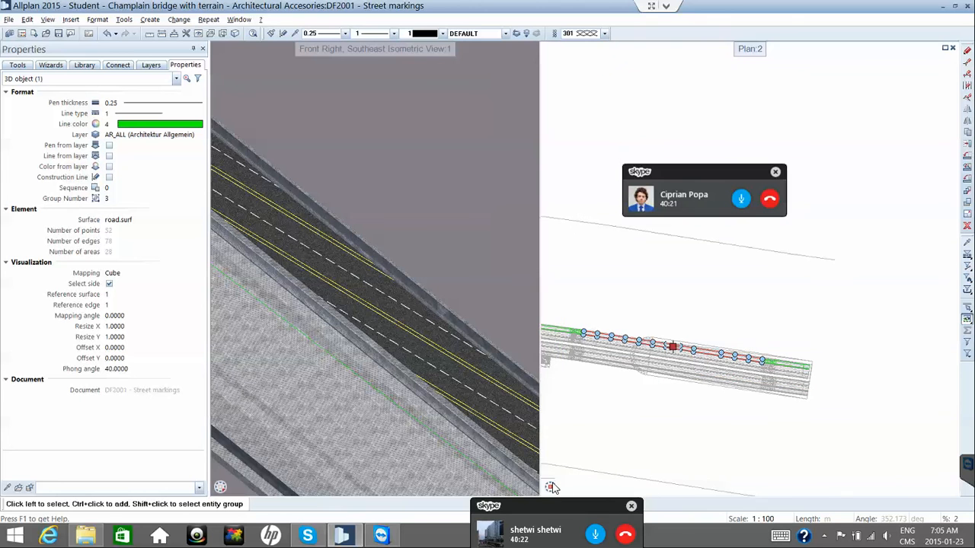
Set the right viewport to southwest isometric, zoom onto the bridge deck edges, and deselect everything.
click(551, 474)
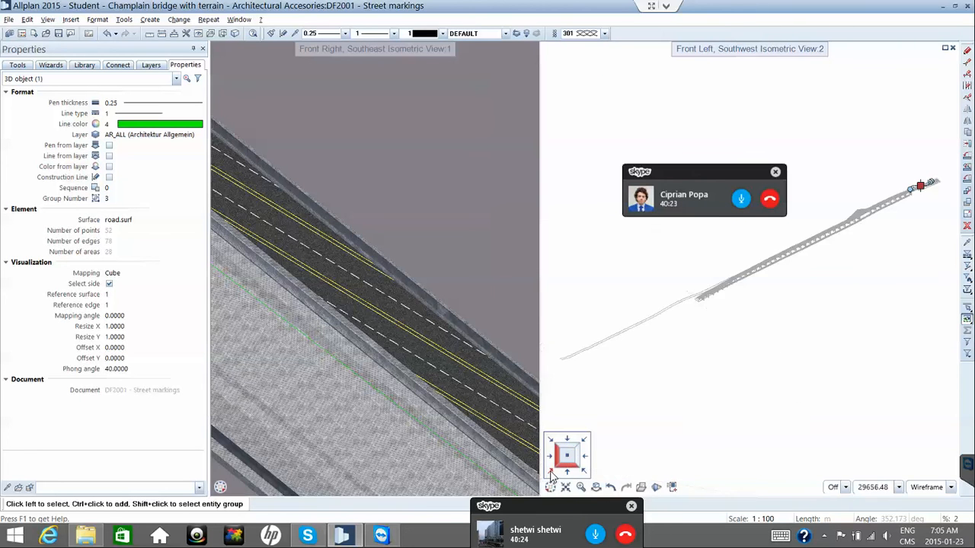
scroll(799, 229, up, 5)
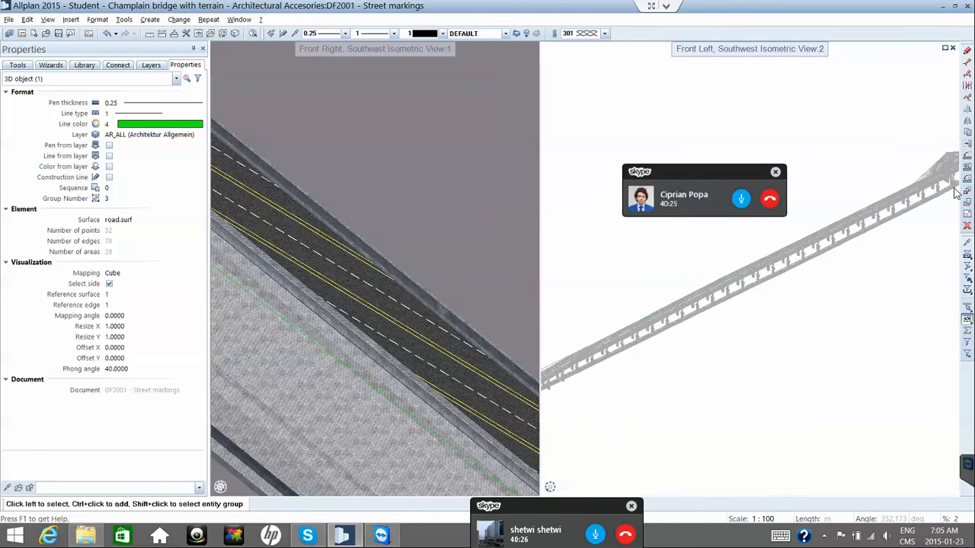
scroll(848, 265, down, 5)
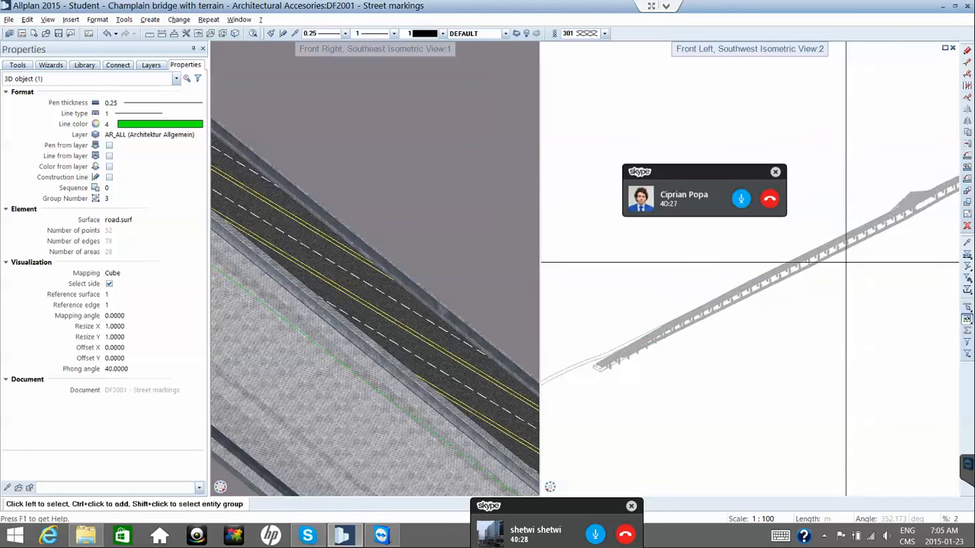
scroll(883, 239, up, 2)
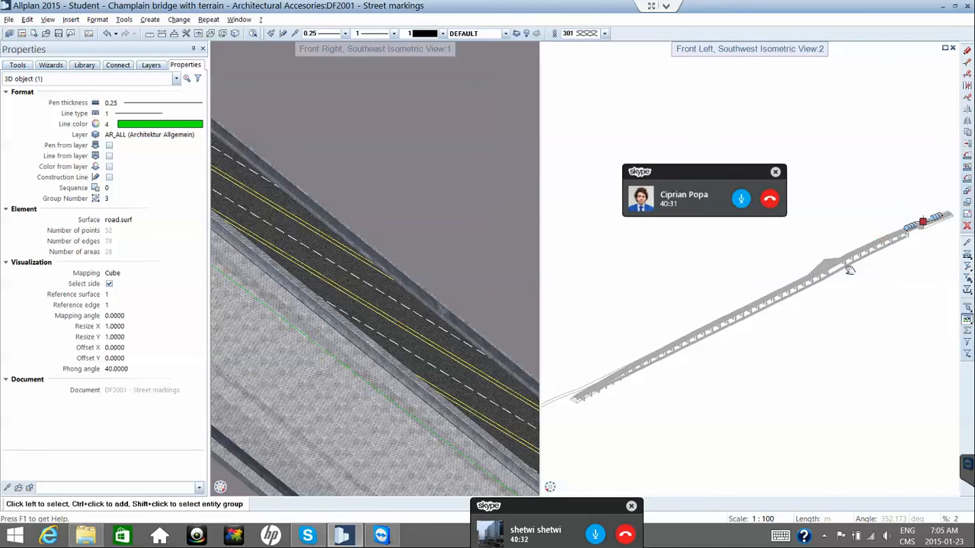
scroll(883, 222, up, 3)
scroll(855, 228, up, 4)
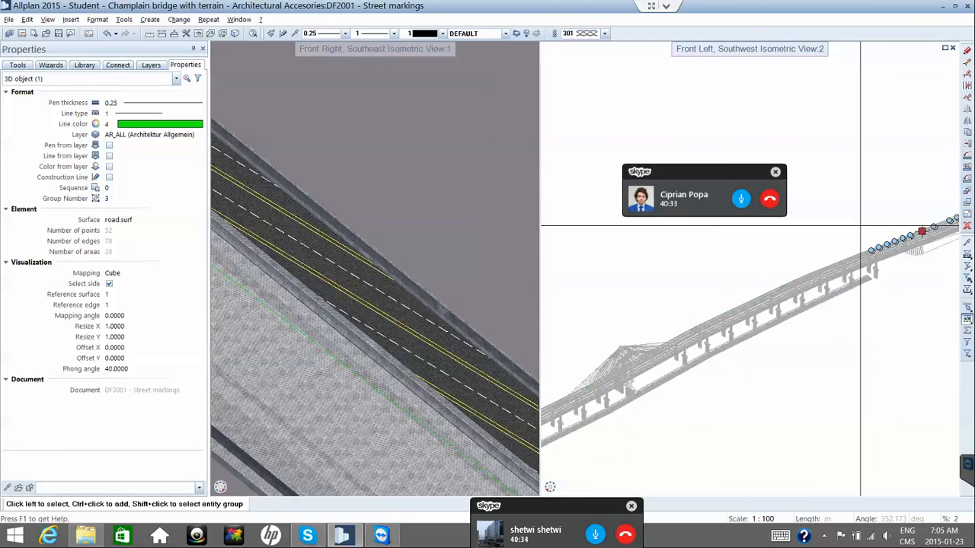
scroll(881, 270, up, 4)
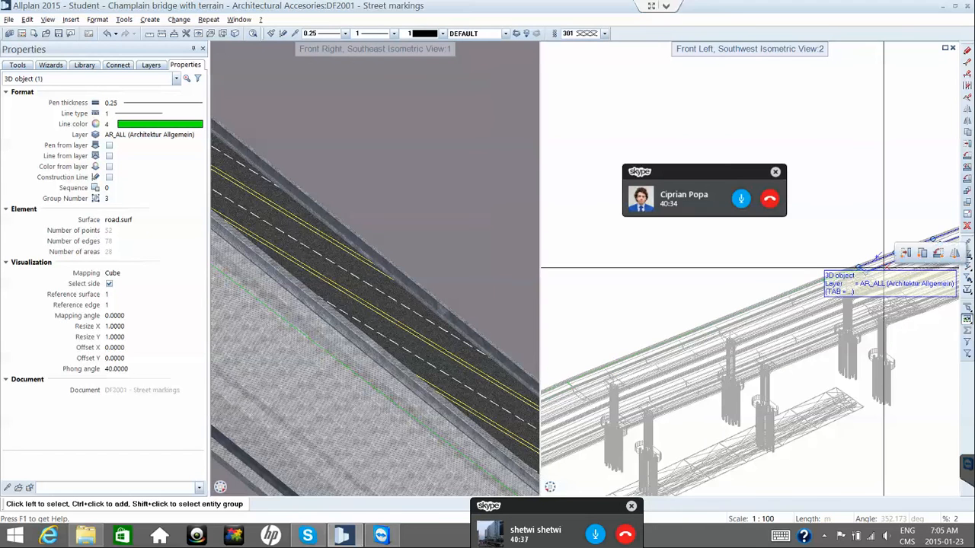
scroll(860, 278, up, 4)
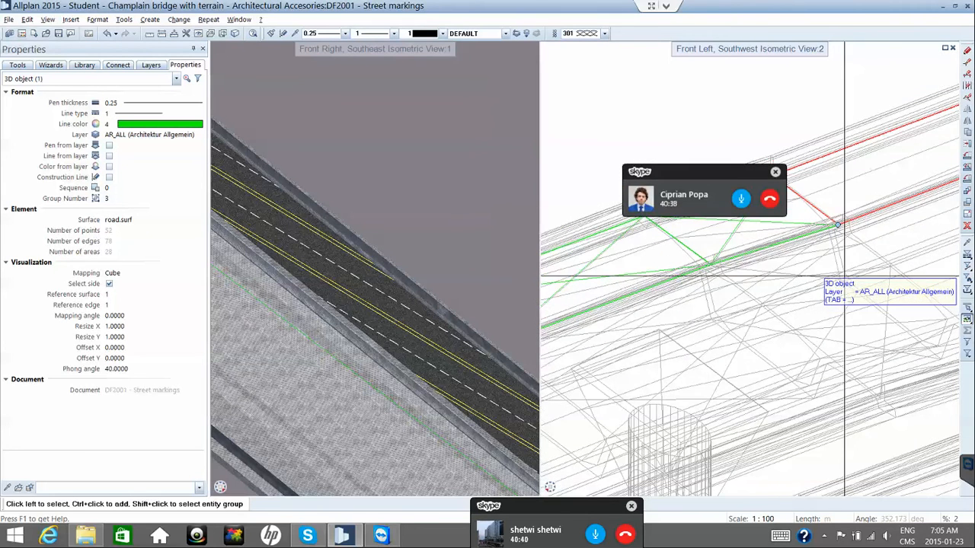
scroll(842, 280, down, 3)
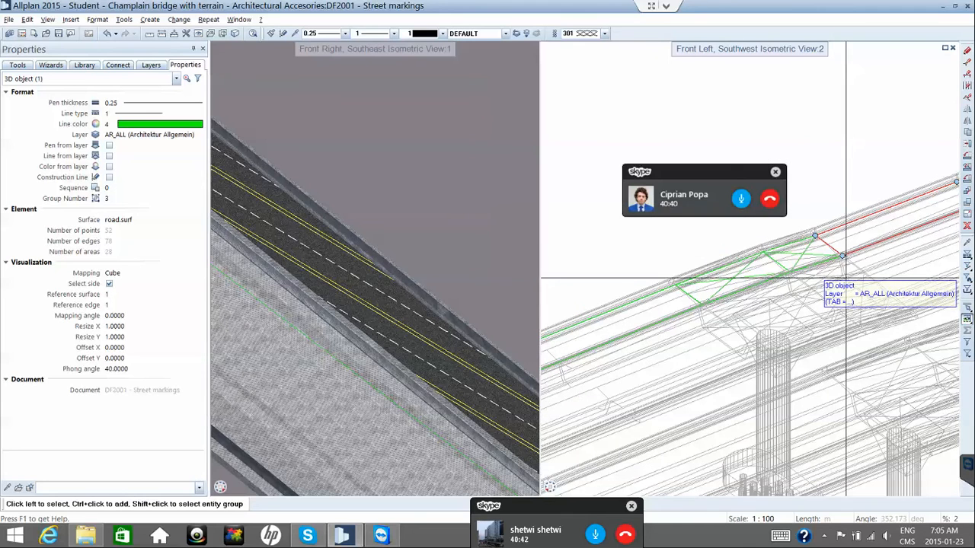
scroll(833, 256, up, 1)
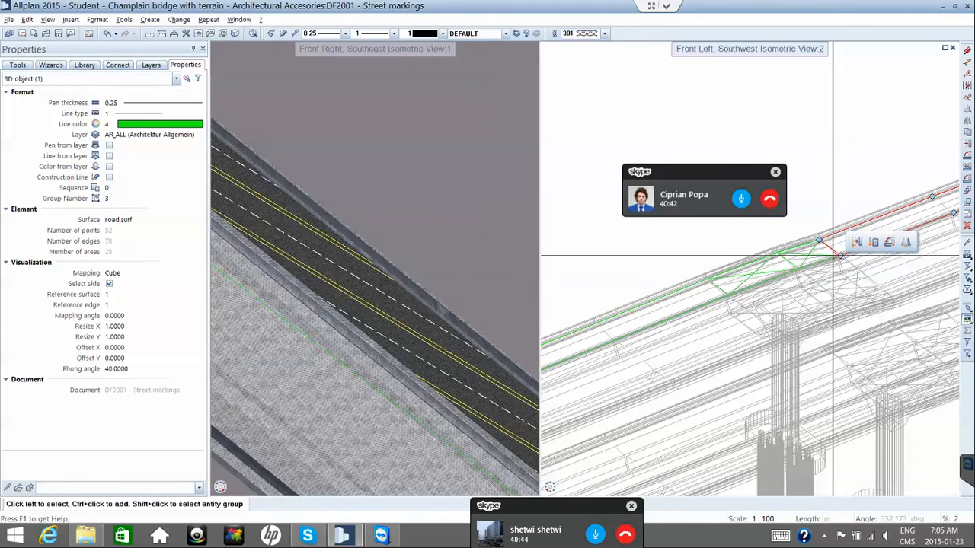
scroll(833, 256, down, 3)
scroll(833, 256, down, 2)
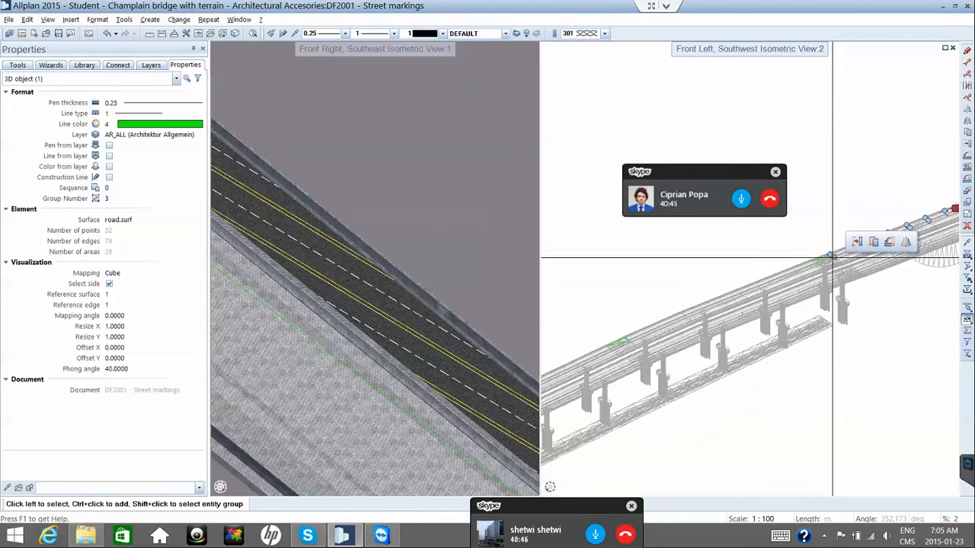
scroll(622, 357, up, 4)
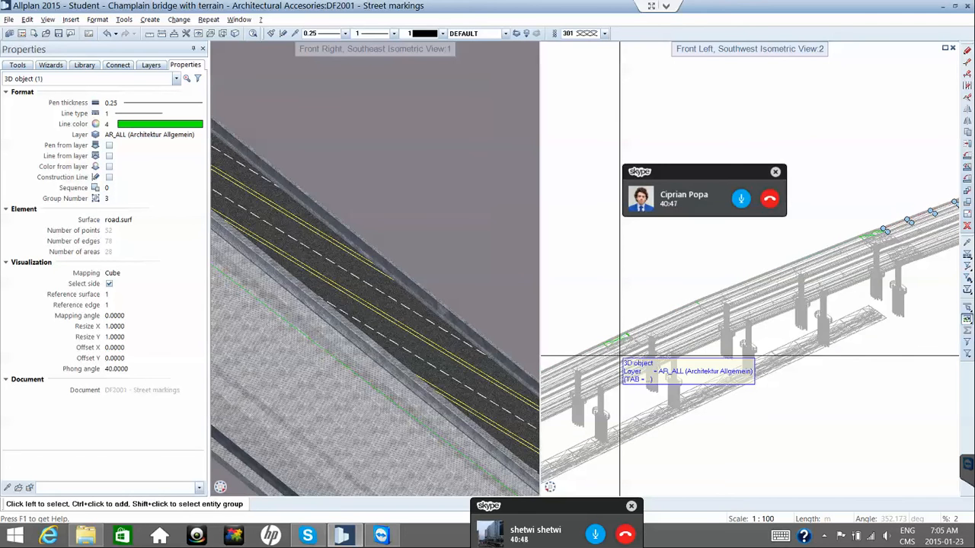
scroll(632, 335, up, 1)
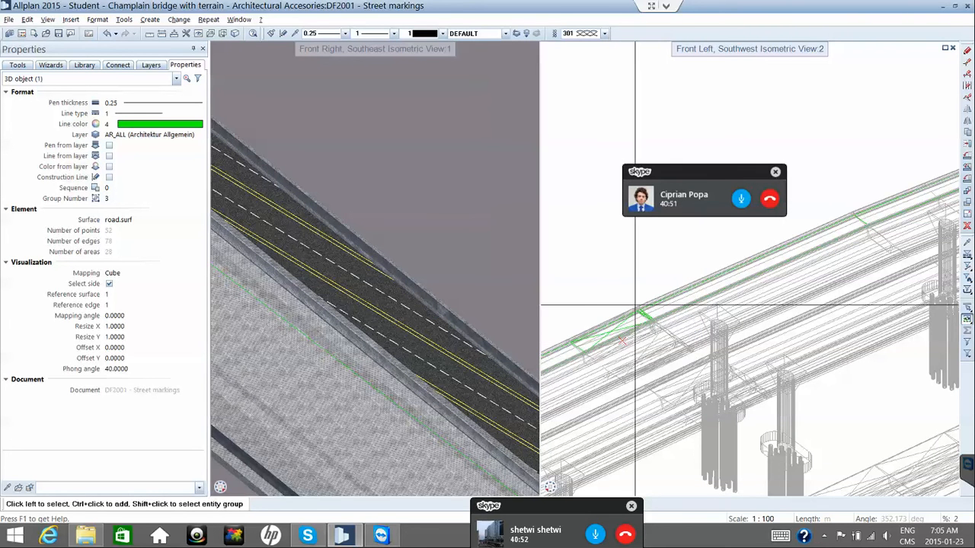
scroll(636, 309, up, 3)
scroll(636, 310, up, 4)
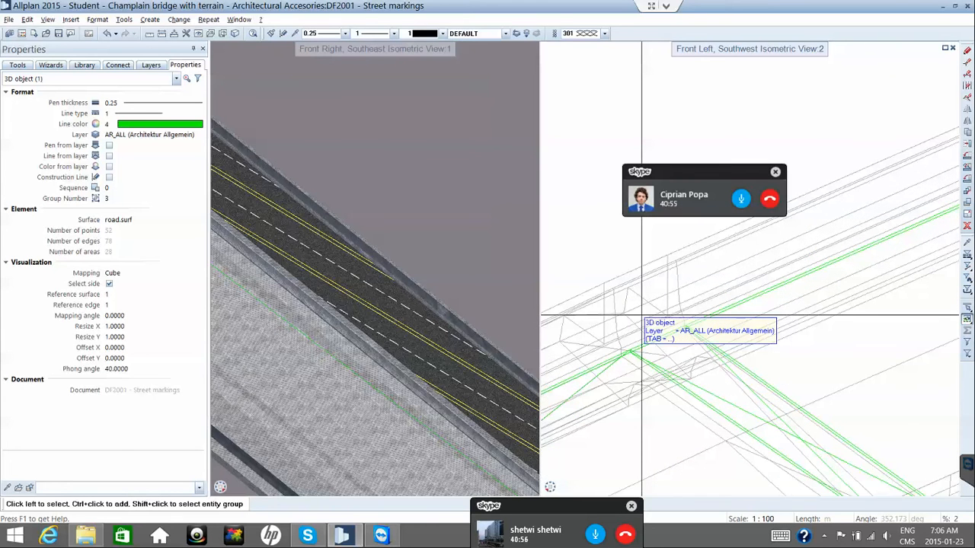
key(Escape)
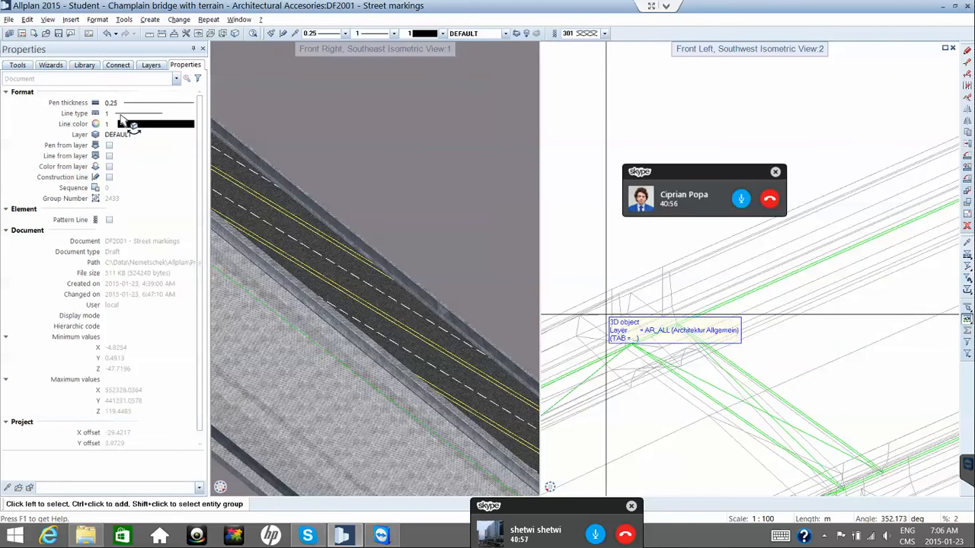
Start Slice from the Tools tab, pick the road surface solid, and zoom toward the deck edge.
click(17, 65)
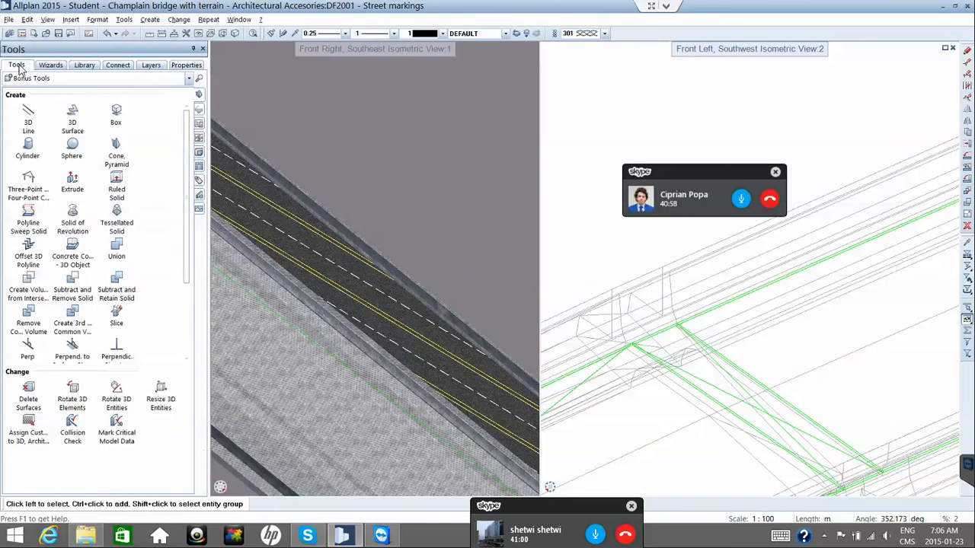
click(116, 314)
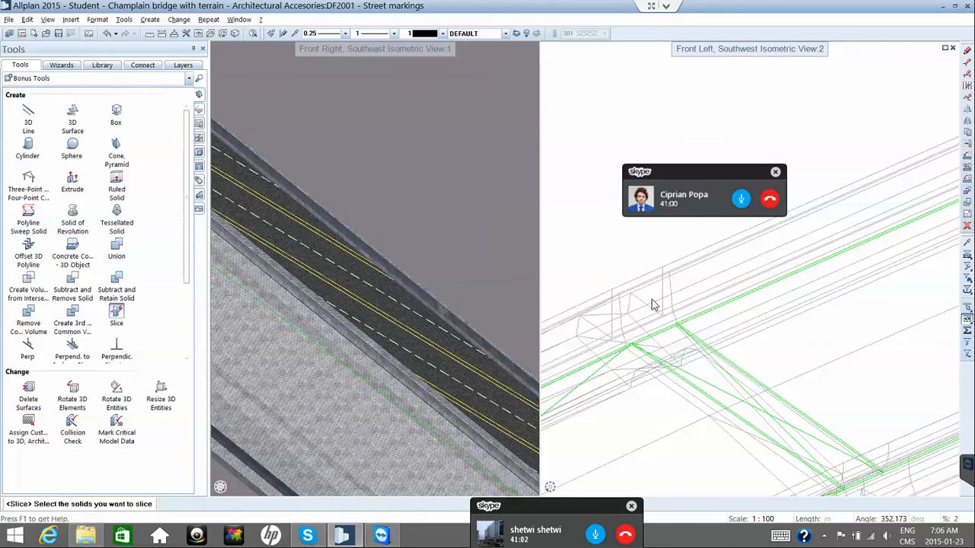
click(727, 313)
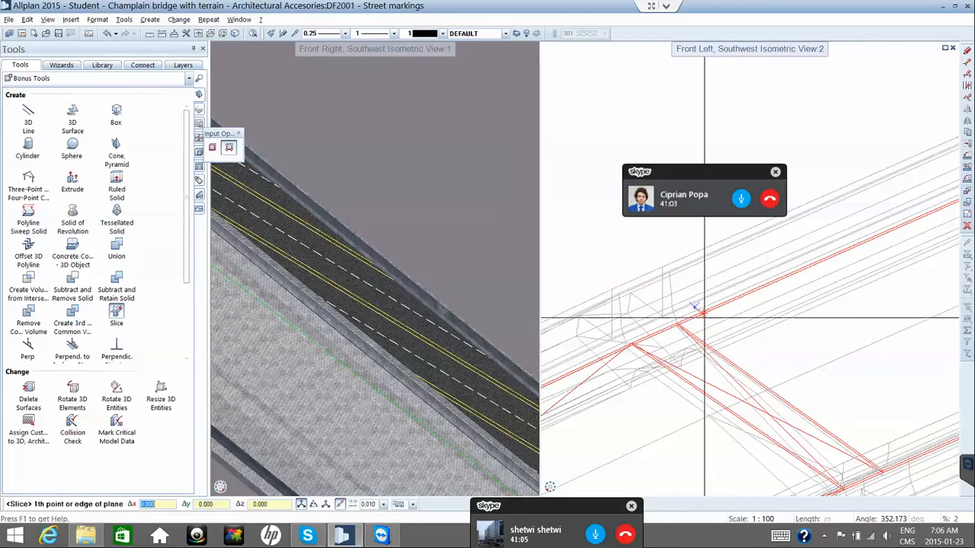
scroll(662, 324, up, 5)
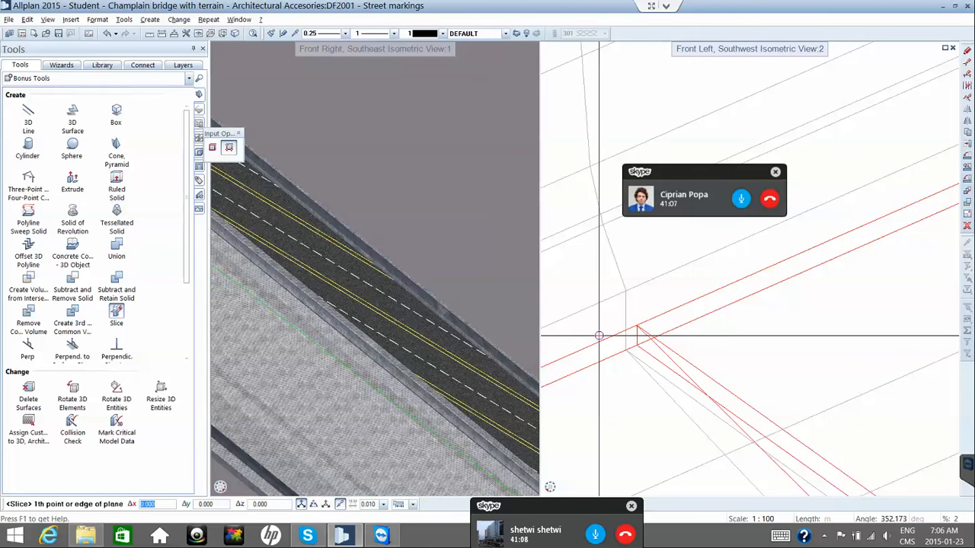
scroll(621, 334, up, 3)
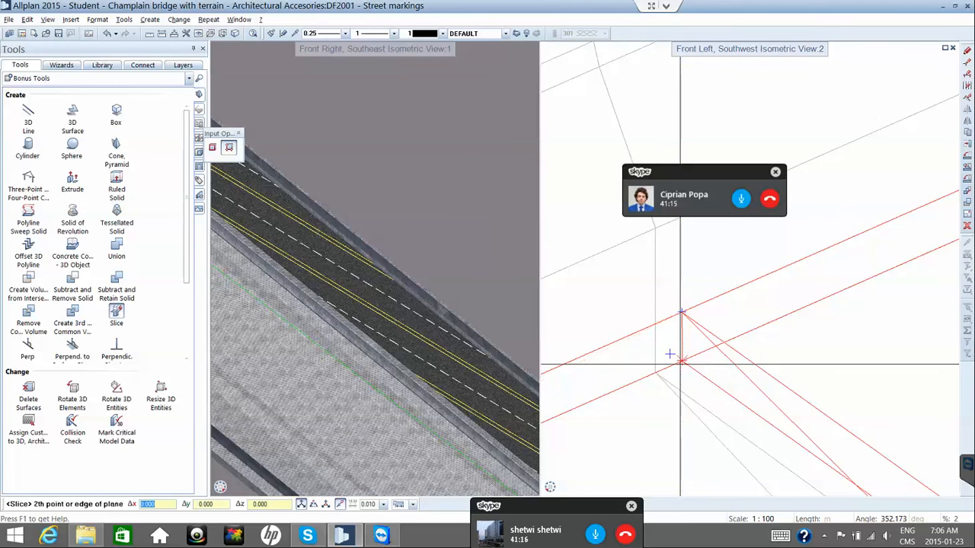
scroll(670, 351, down, 5)
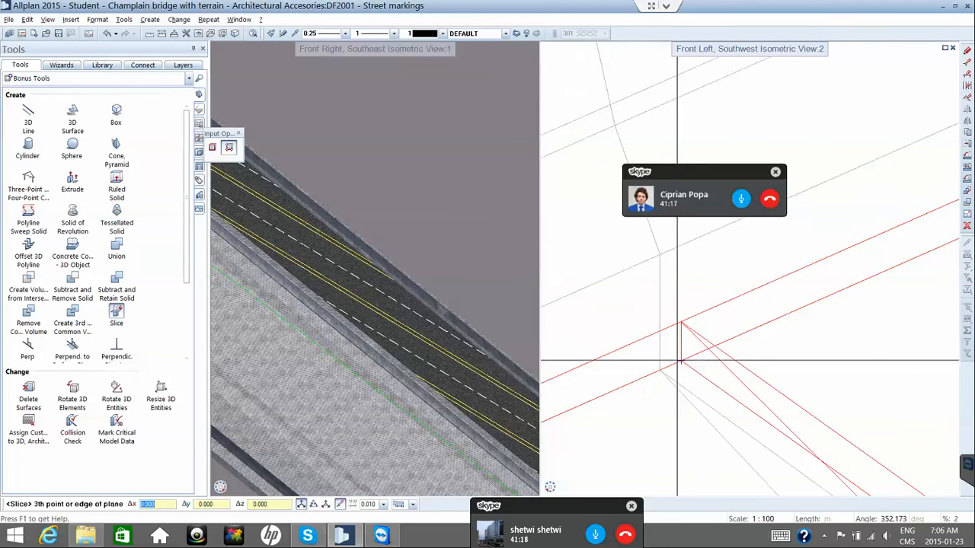
scroll(676, 359, down, 4)
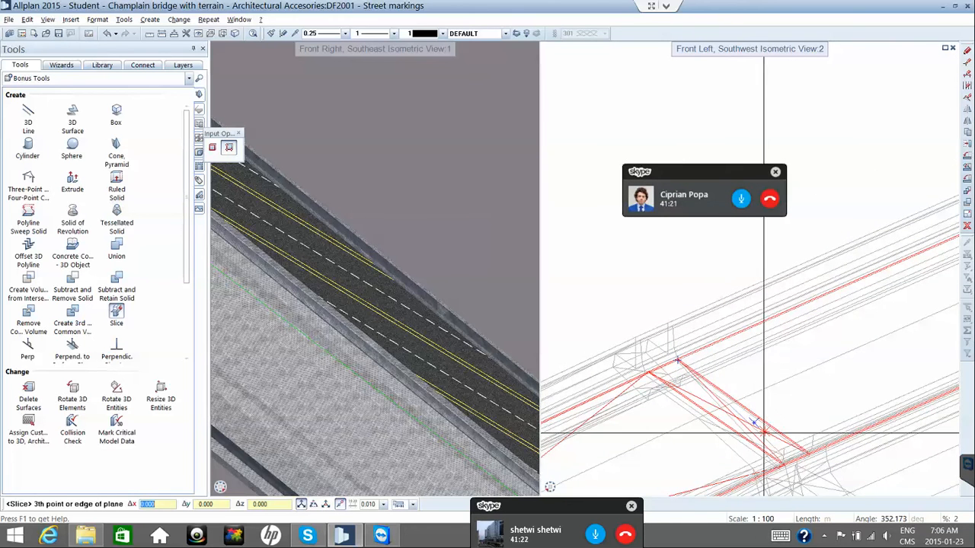
scroll(778, 445, up, 3)
scroll(792, 446, up, 4)
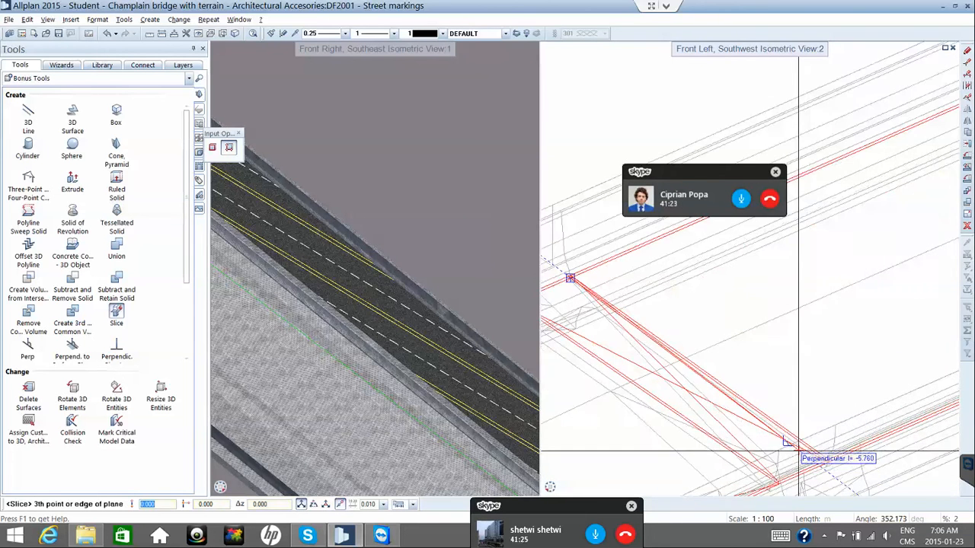
scroll(816, 440, up, 4)
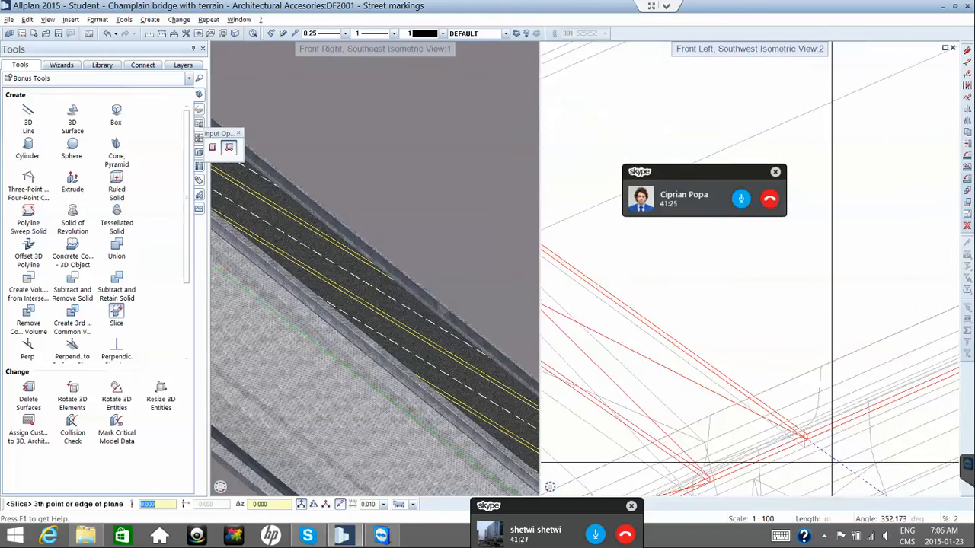
scroll(802, 436, up, 2)
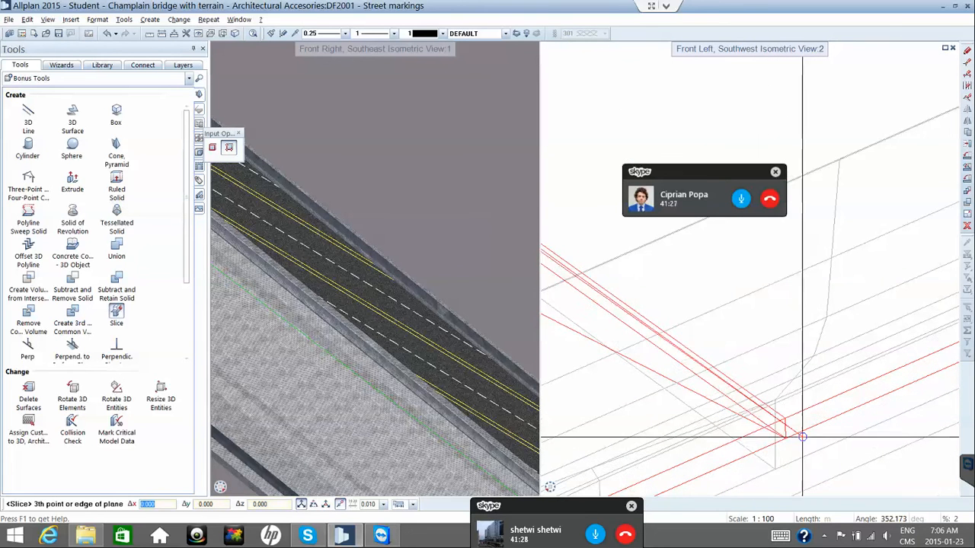
scroll(802, 436, up, 1)
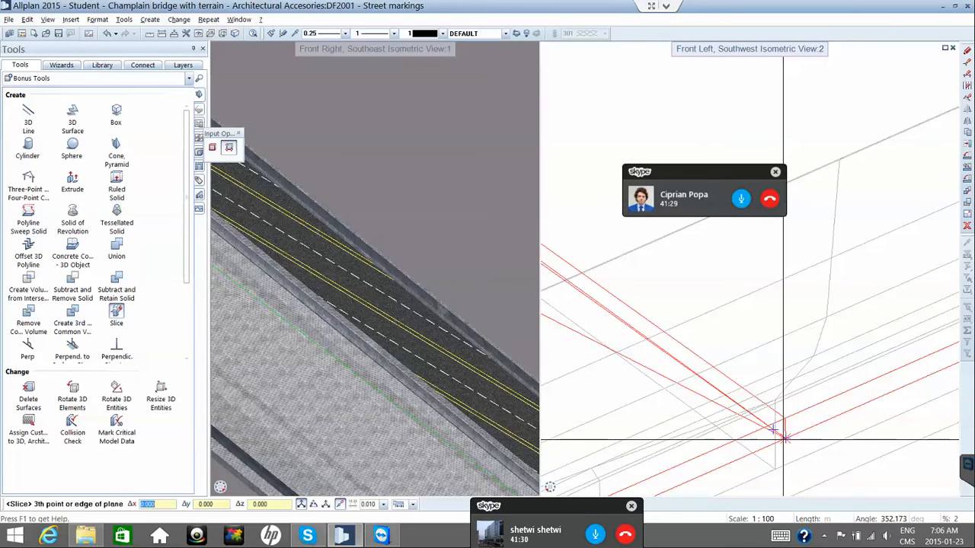
click(783, 437)
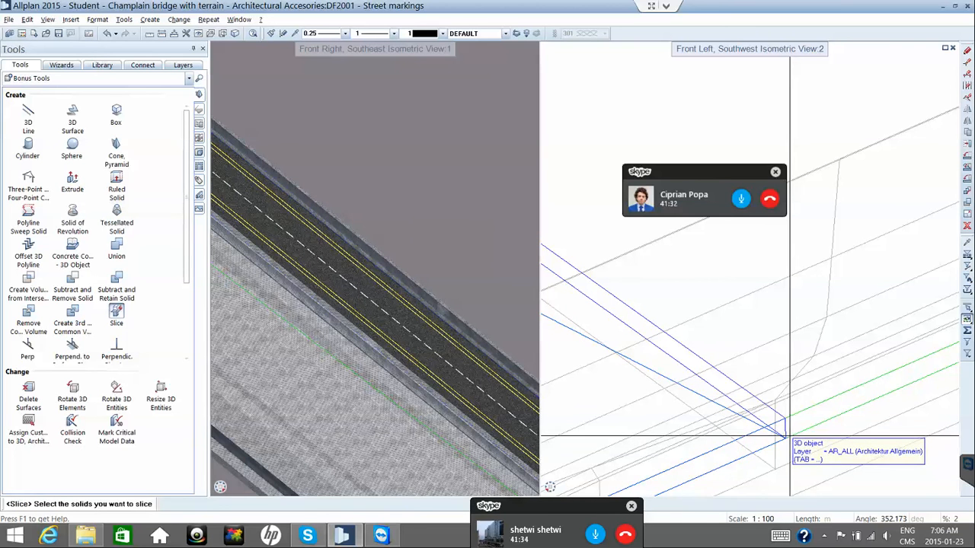
scroll(789, 434, down, 1)
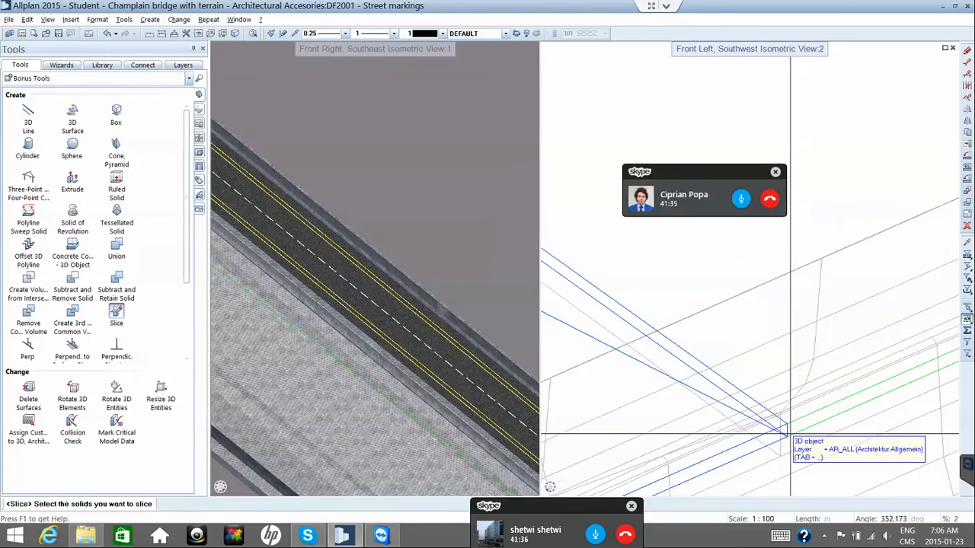
scroll(789, 434, up, 1)
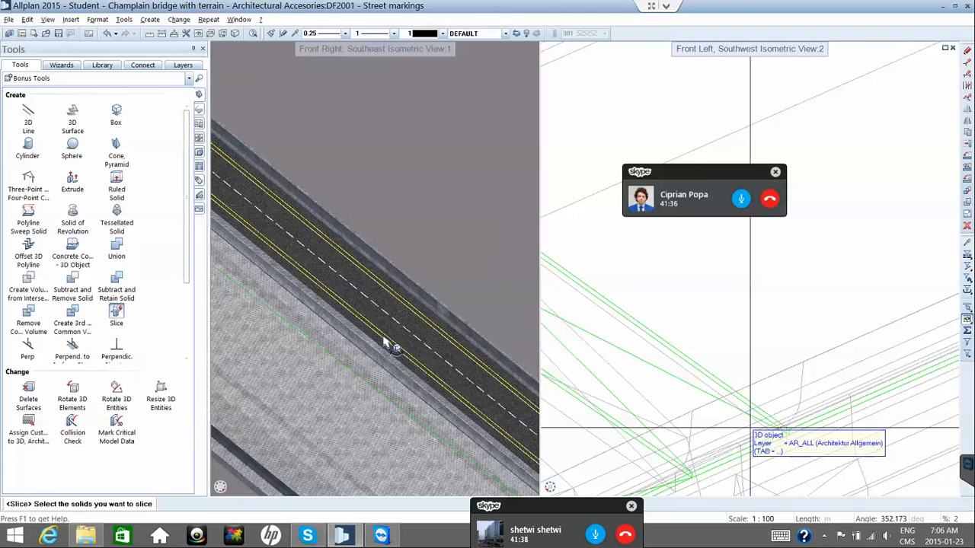
scroll(385, 341, down, 1)
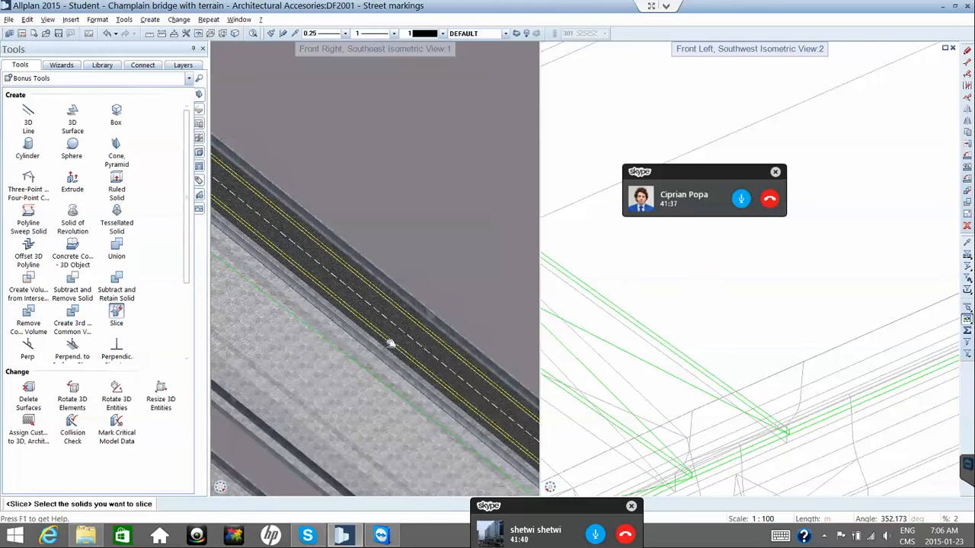
scroll(390, 343, down, 1)
scroll(389, 344, down, 1)
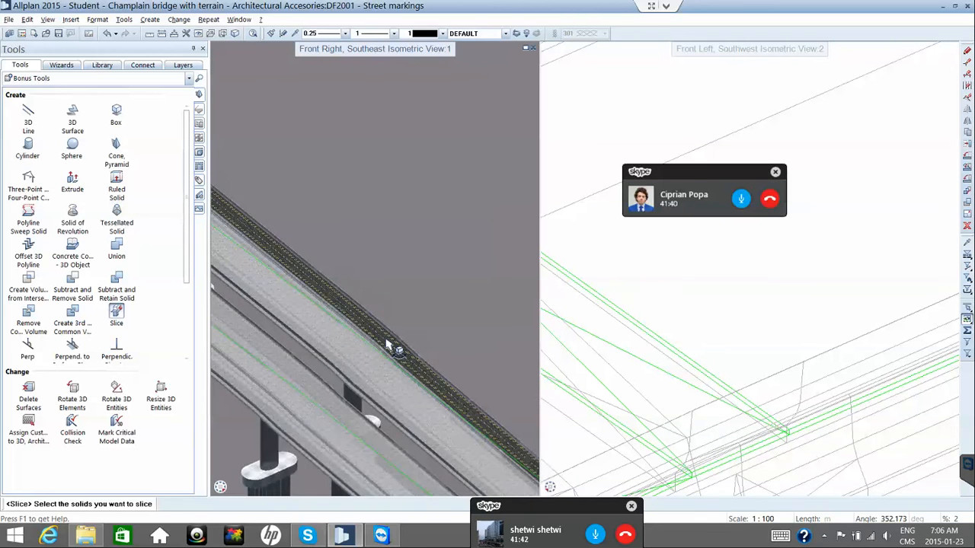
scroll(391, 343, down, 2)
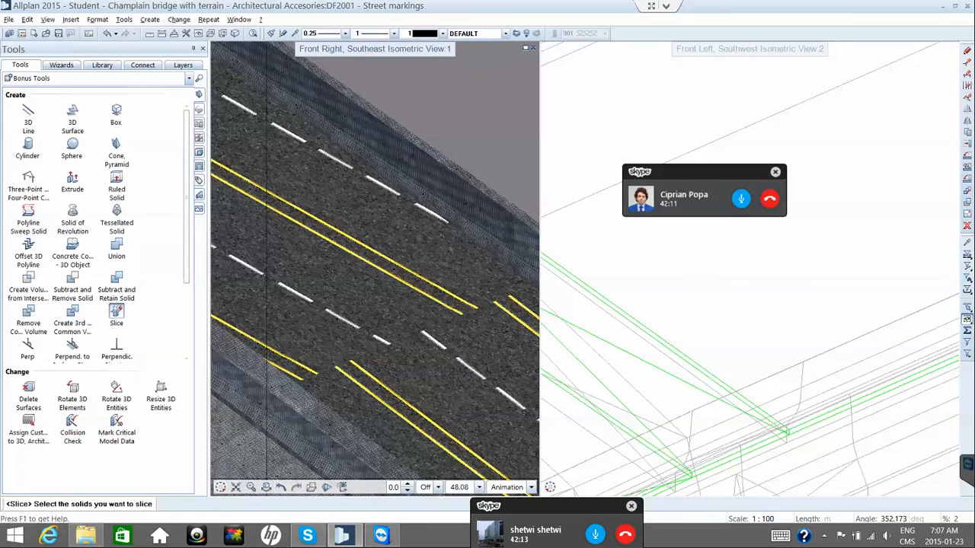
Zoom and pan along the road deck to inspect the sliced lane markings.
scroll(304, 412, down, 2)
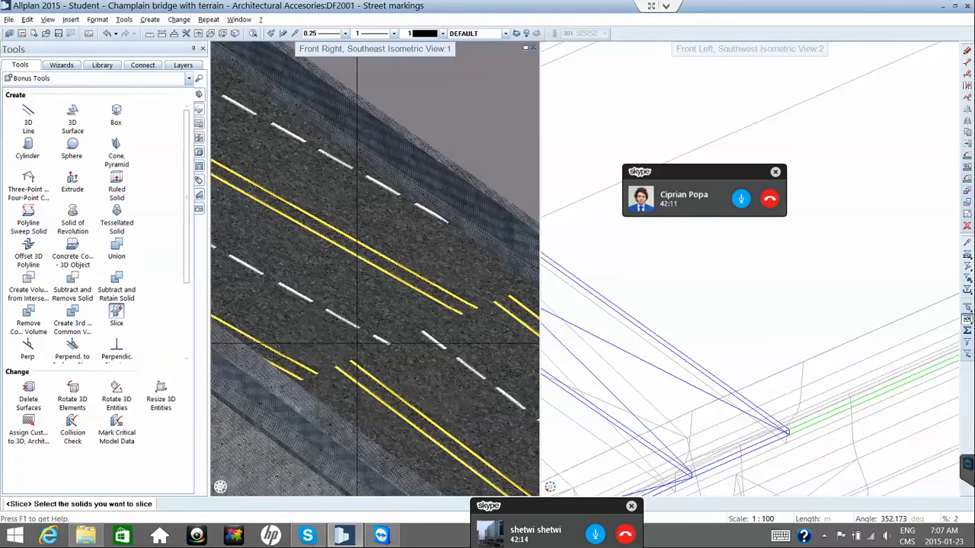
scroll(391, 330, down, 1)
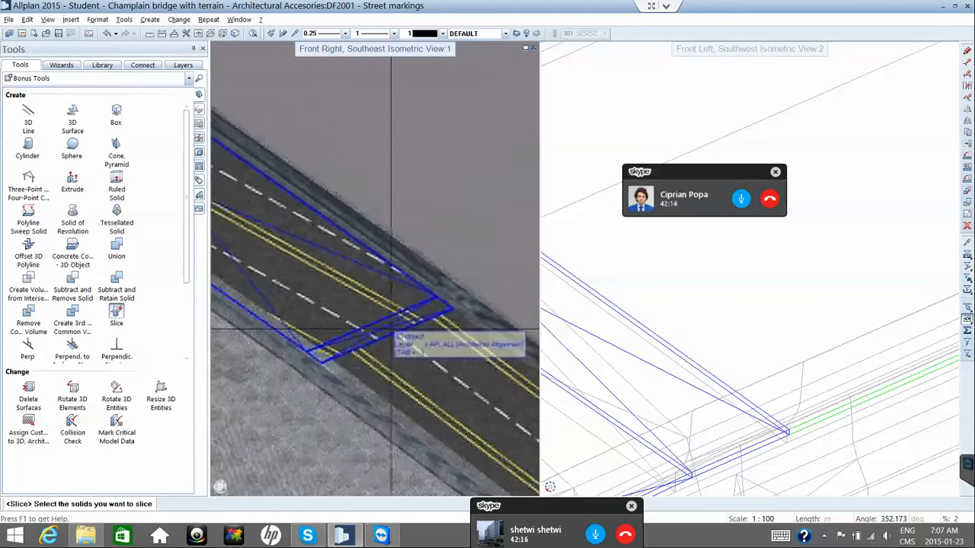
click(392, 330)
scroll(391, 329, down, 2)
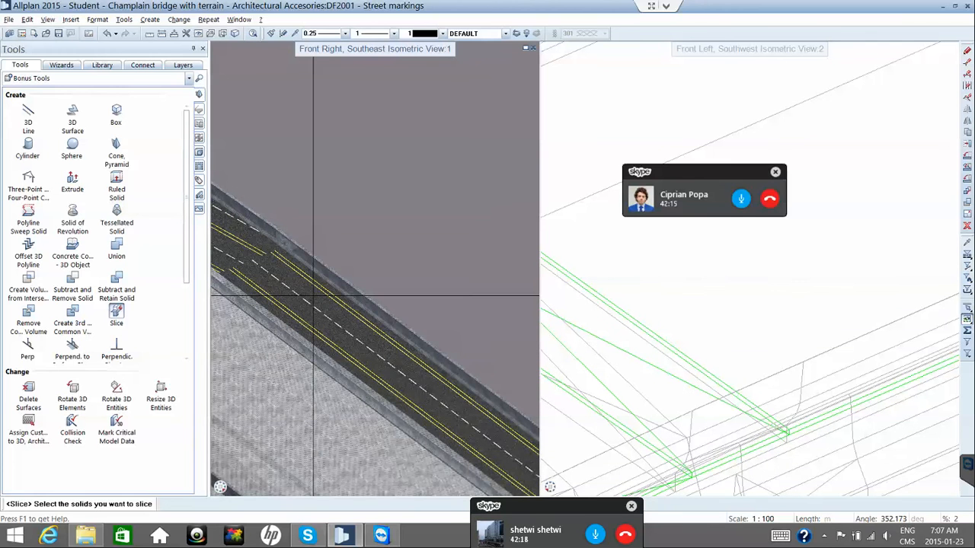
scroll(334, 313, down, 1)
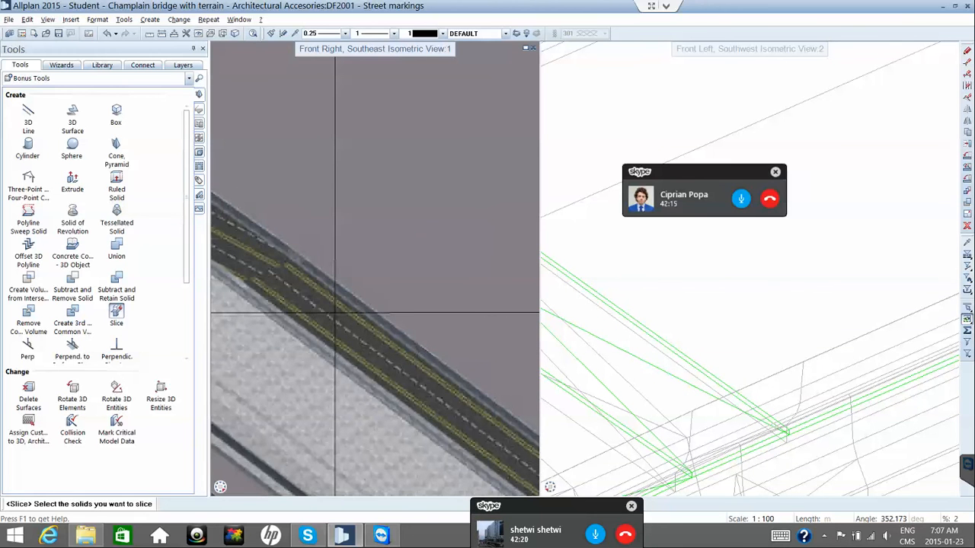
scroll(334, 312, down, 3)
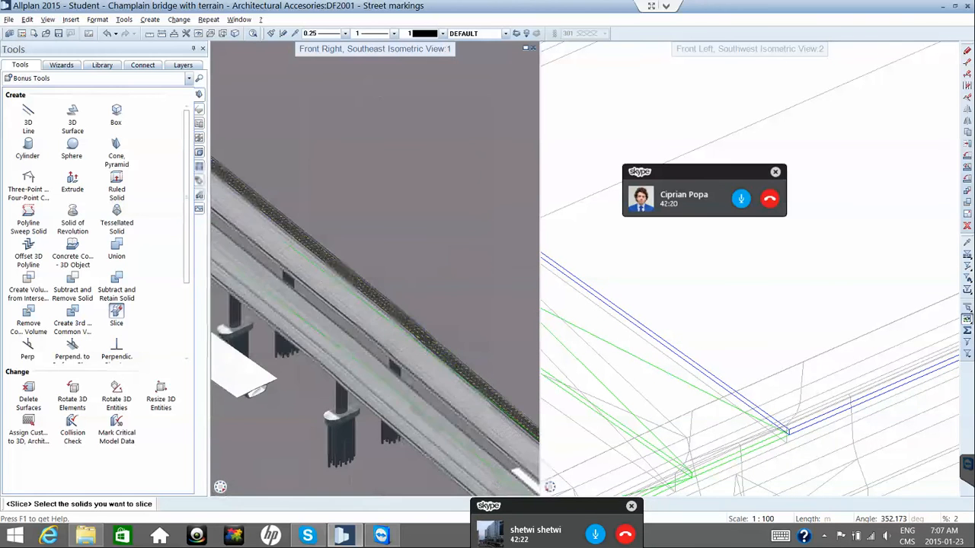
scroll(381, 300, up, 3)
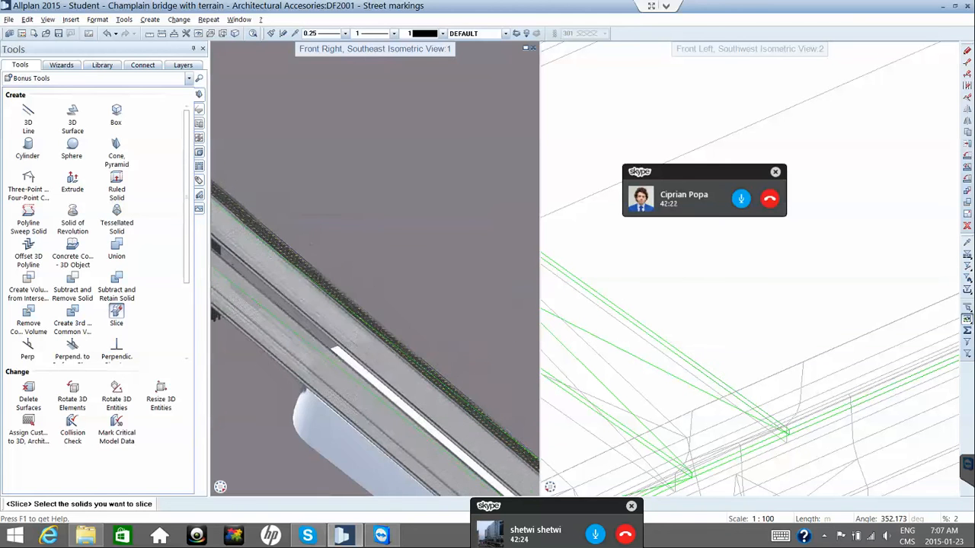
scroll(391, 337, up, 1)
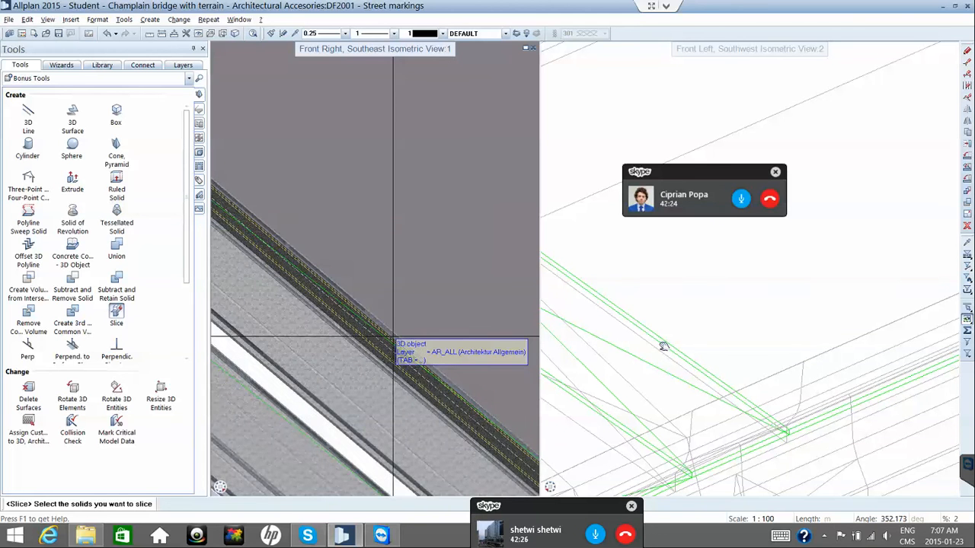
scroll(392, 335, up, 1)
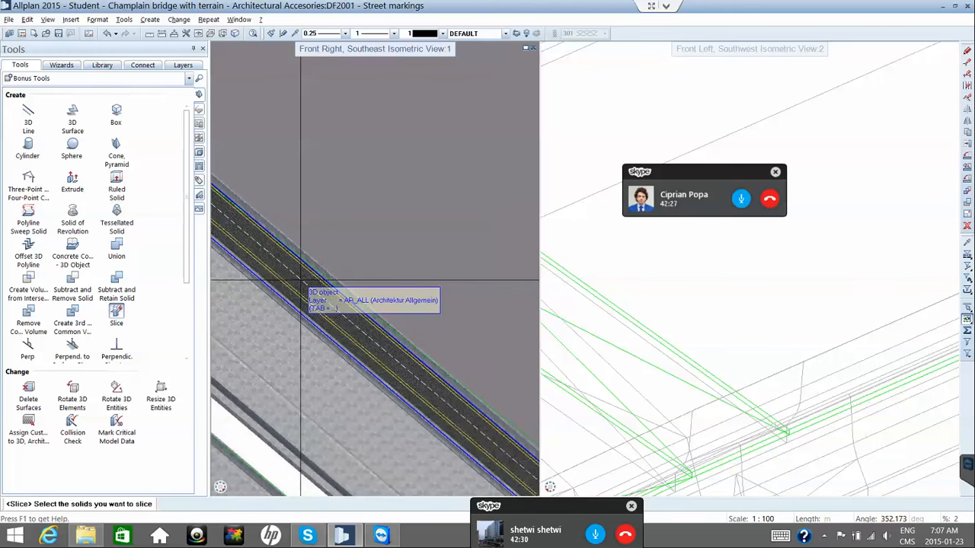
middle_drag(307, 279, 278, 240)
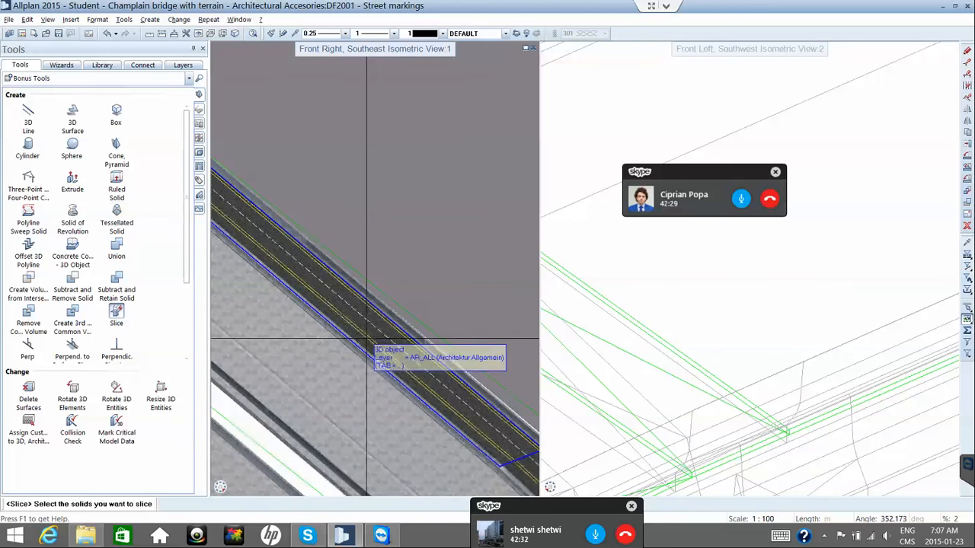
middle_drag(366, 339, 376, 263)
scroll(292, 228, down, 1)
scroll(360, 246, down, 1)
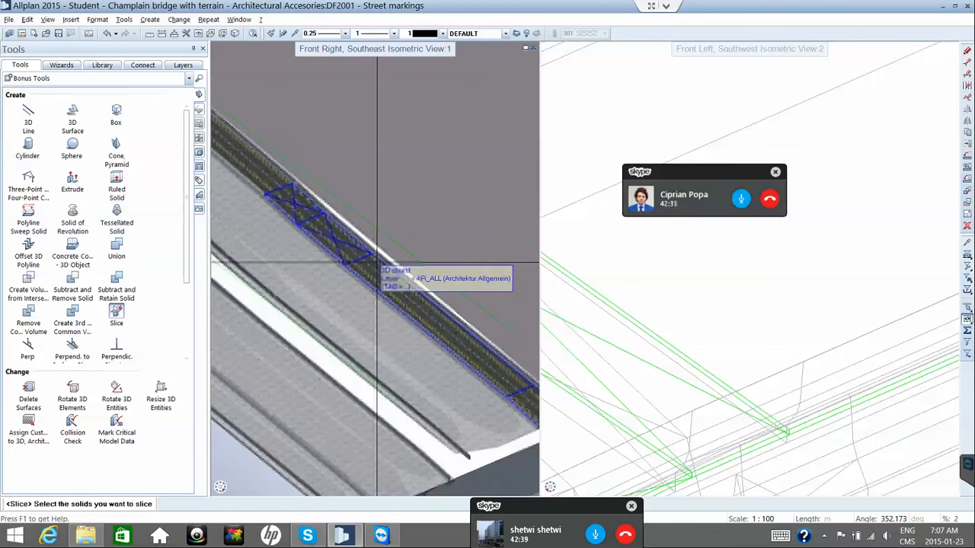
scroll(376, 262, down, 2)
scroll(423, 319, up, 4)
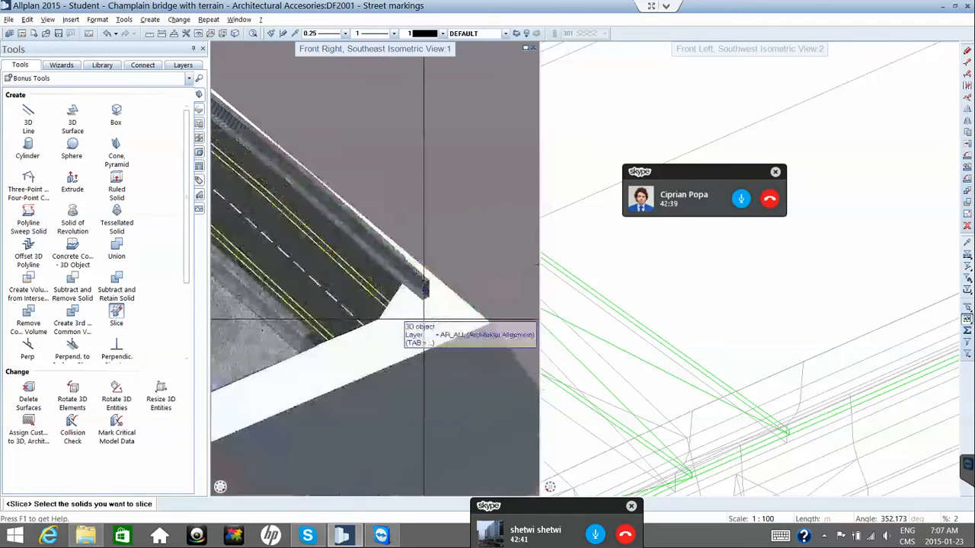
scroll(423, 319, down, 3)
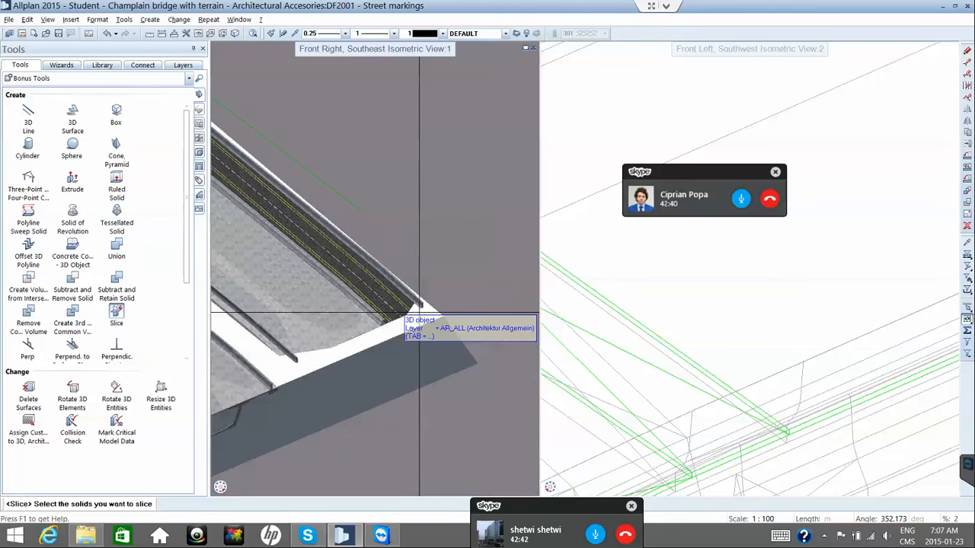
scroll(419, 312, down, 1)
middle_drag(414, 309, 527, 357)
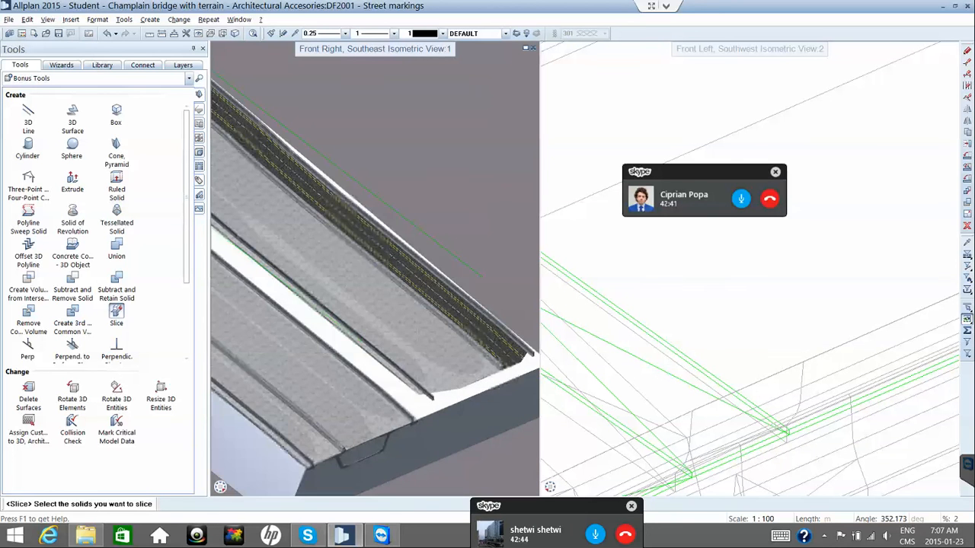
scroll(281, 300, down, 3)
scroll(284, 264, up, 2)
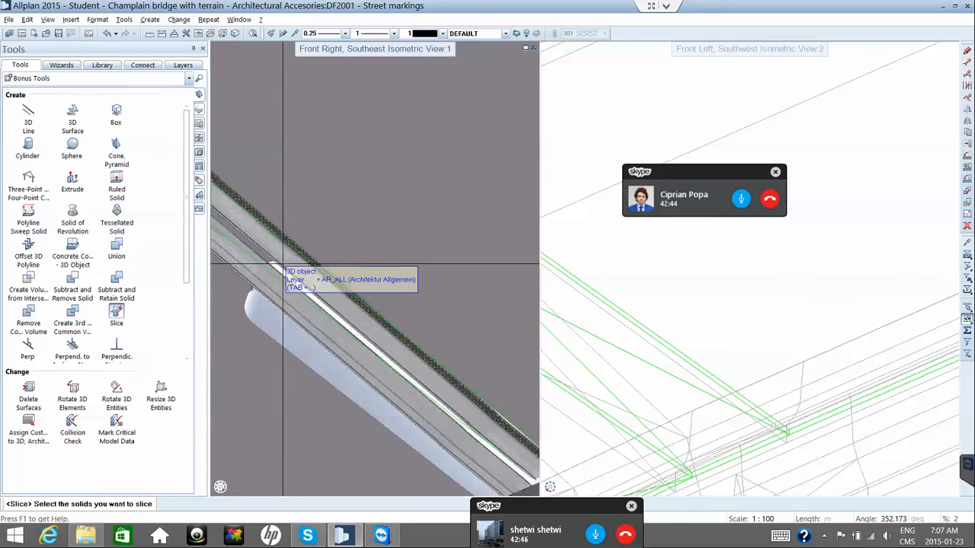
scroll(284, 265, up, 5)
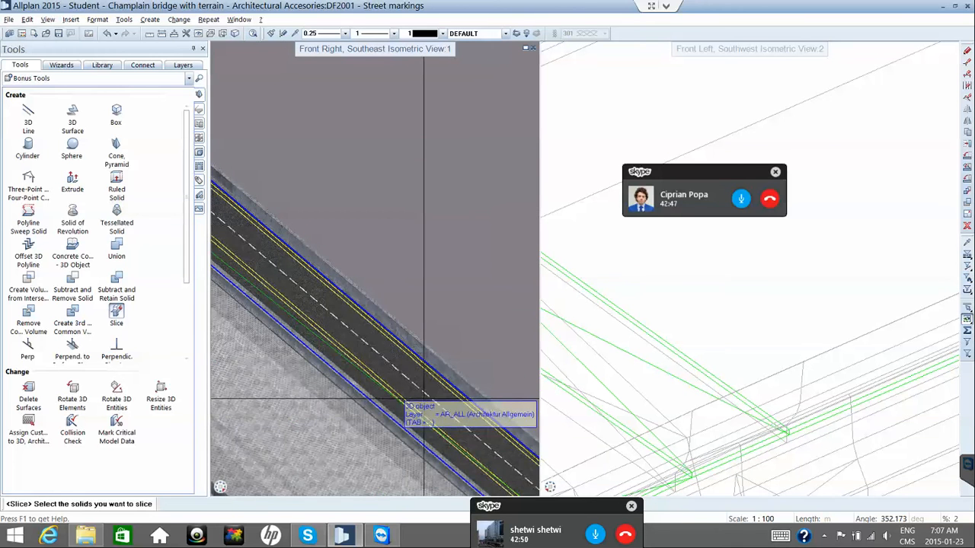
scroll(424, 399, down, 2)
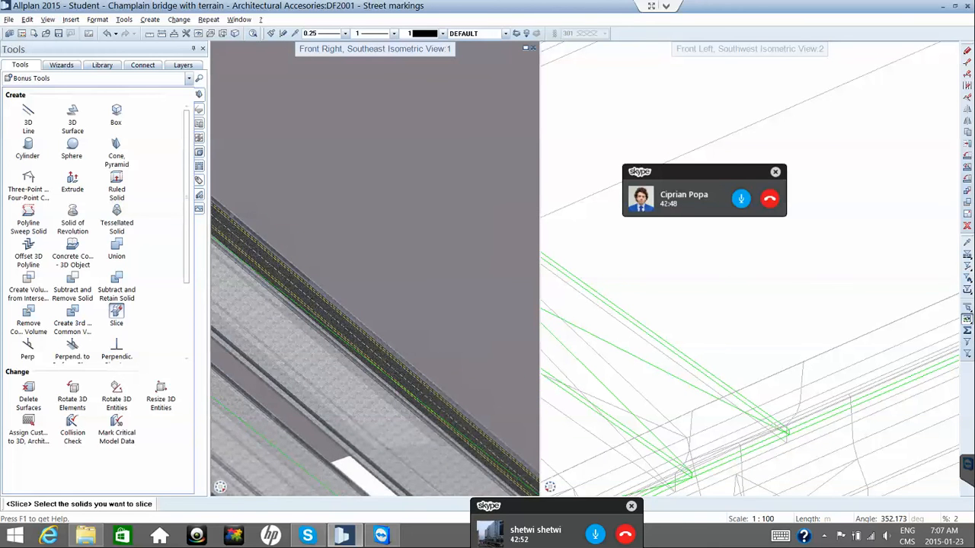
scroll(302, 293, up, 2)
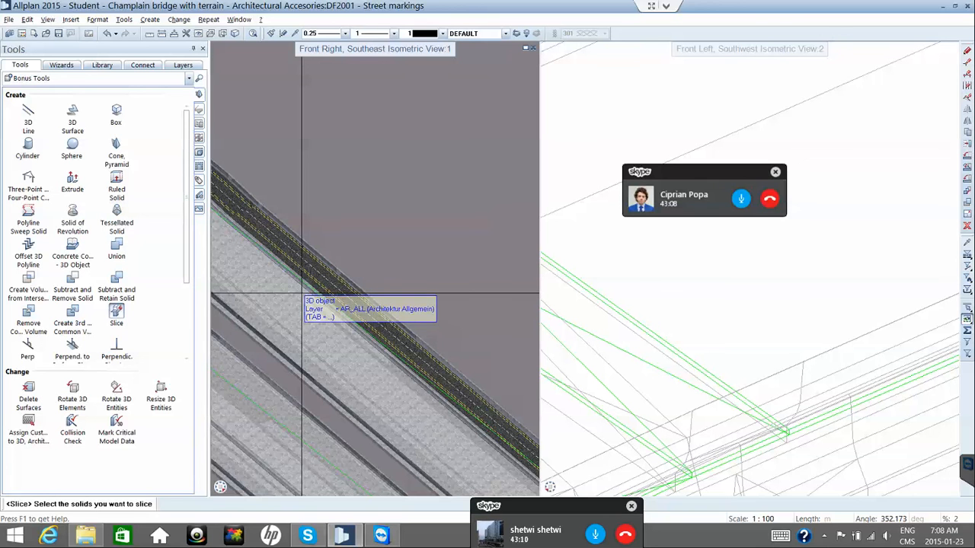
Reframe the deck with a pier showing below, then save the model to end Slice.
scroll(337, 276, up, 3)
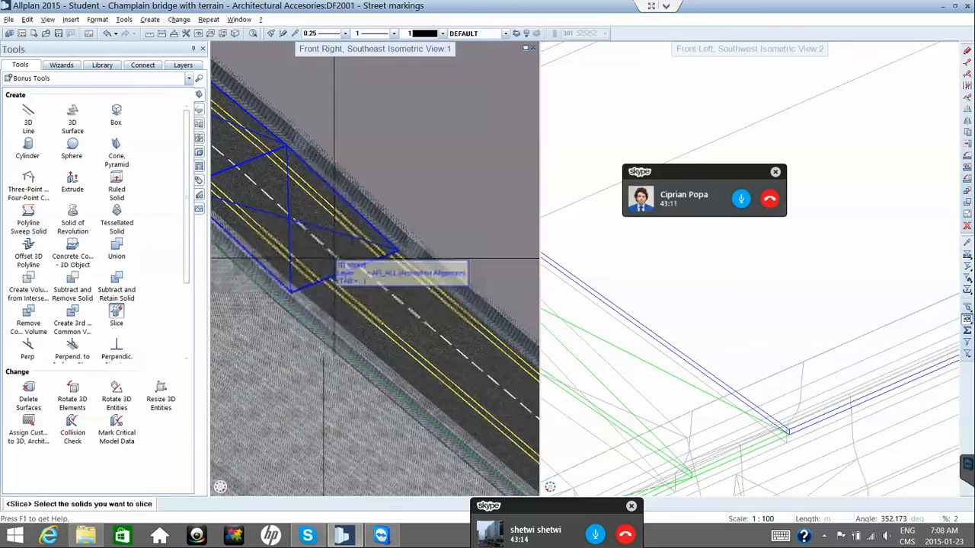
scroll(333, 263, up, 2)
scroll(323, 267, down, 3)
scroll(311, 262, up, 2)
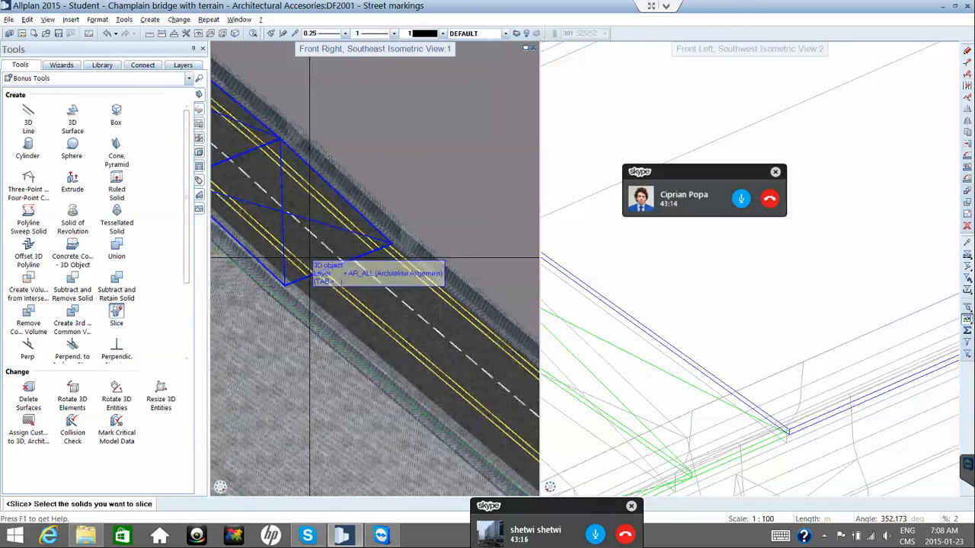
scroll(309, 259, down, 2)
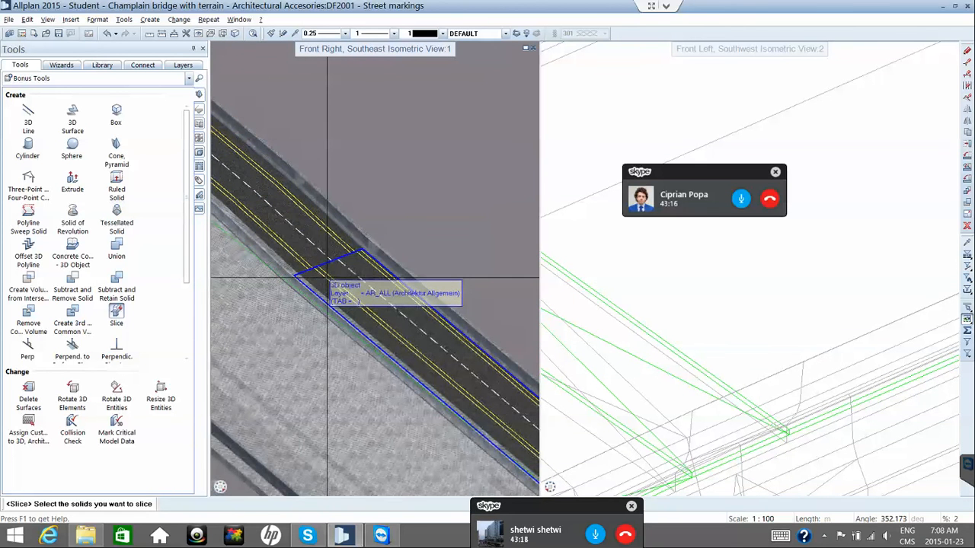
scroll(335, 252, down, 2)
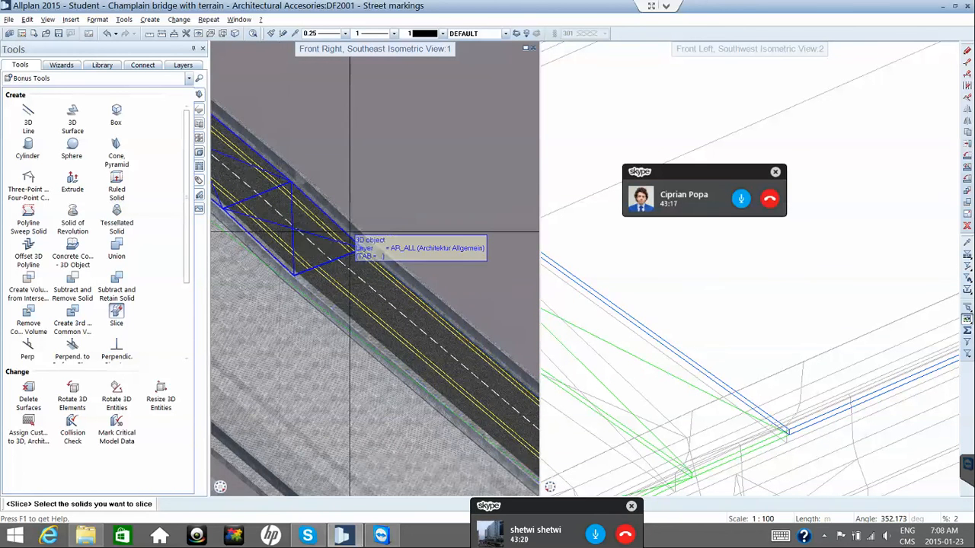
scroll(297, 208, down, 2)
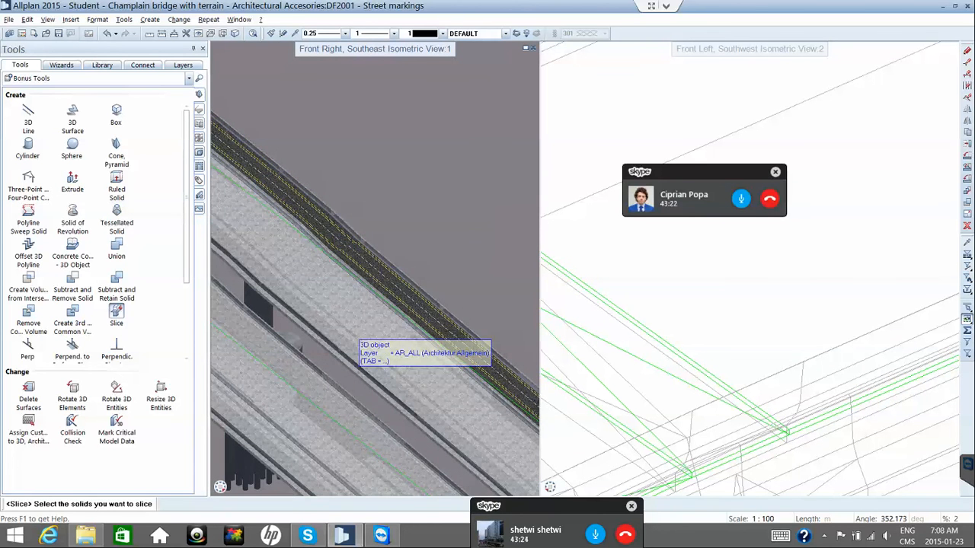
middle_drag(353, 343, 392, 302)
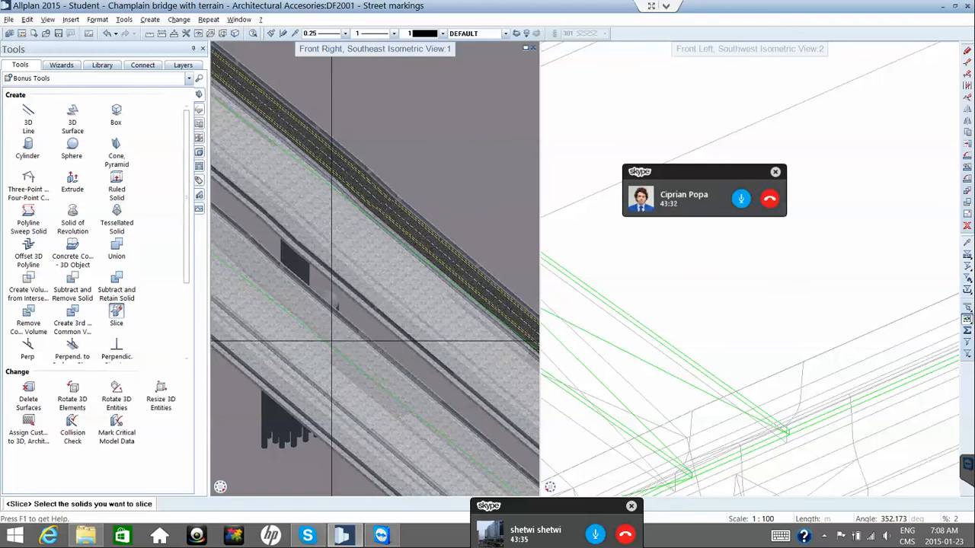
middle_drag(323, 336, 375, 339)
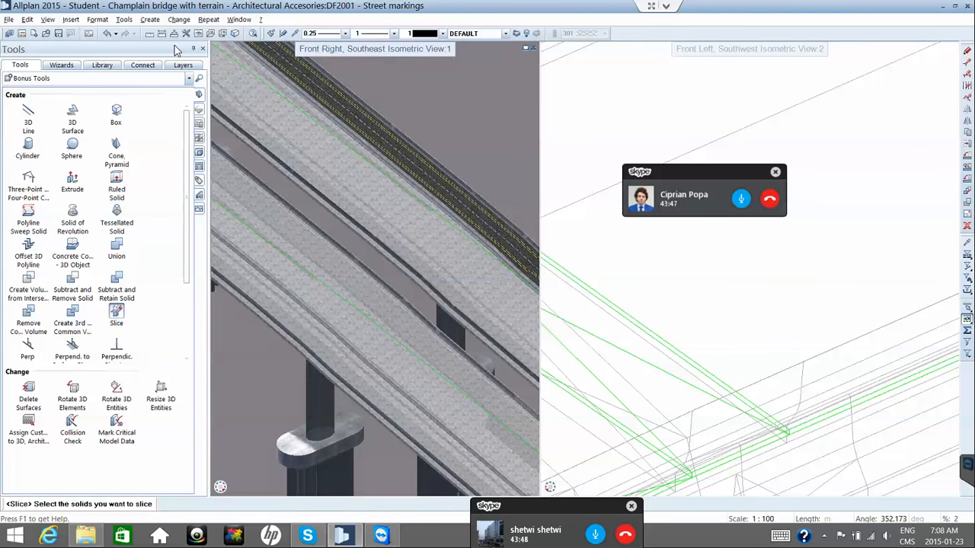
click(57, 35)
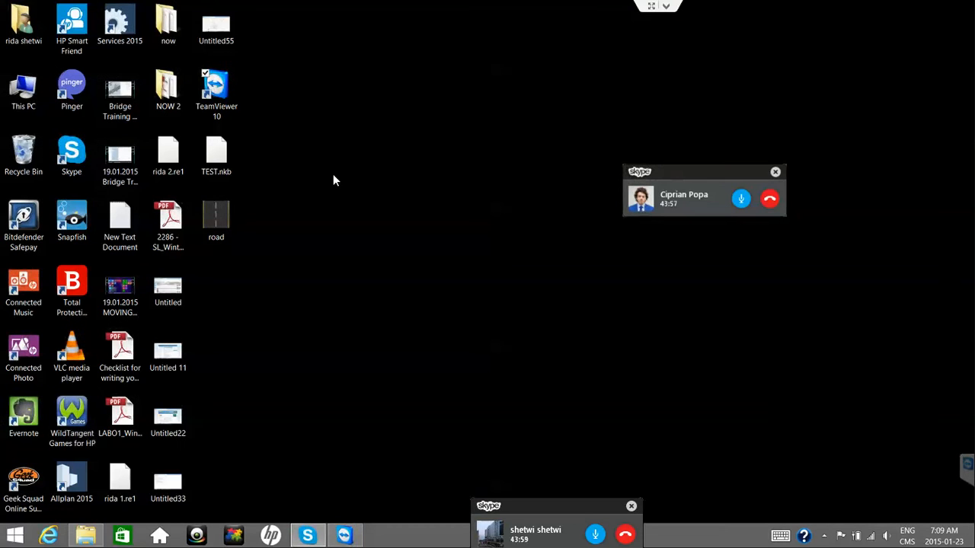
Launch Allplan Services 2015 and choose Data Backup > Create for entire project folders.
double_click(124, 28)
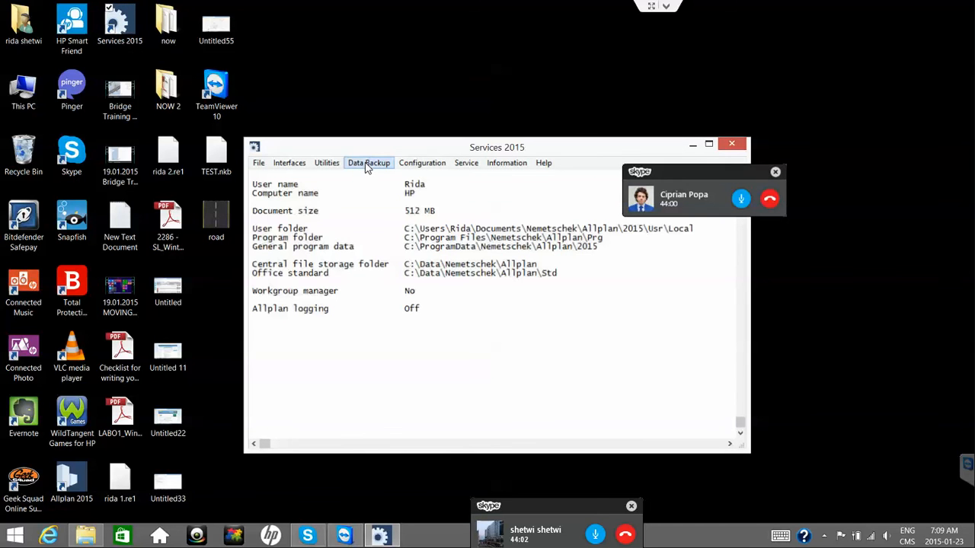
click(365, 167)
mouse_move(364, 183)
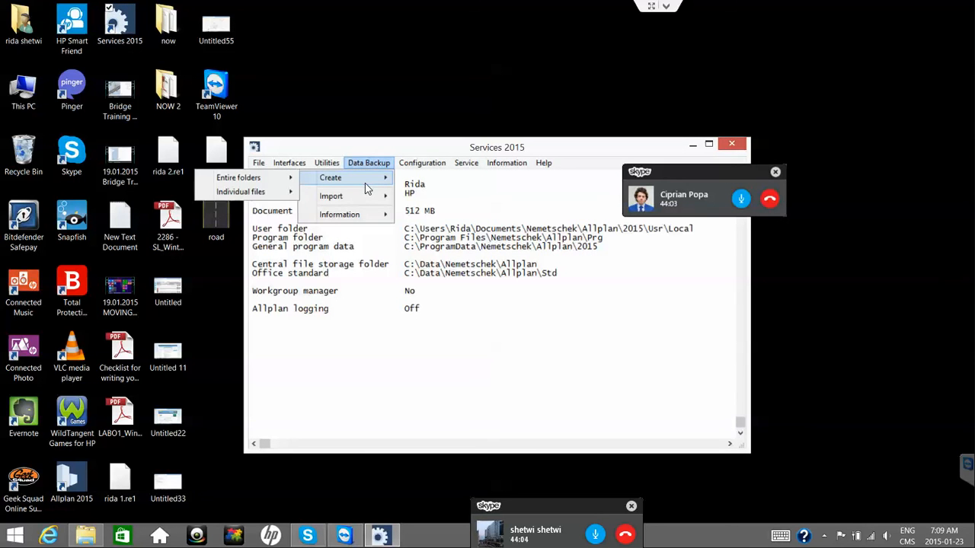
mouse_move(280, 179)
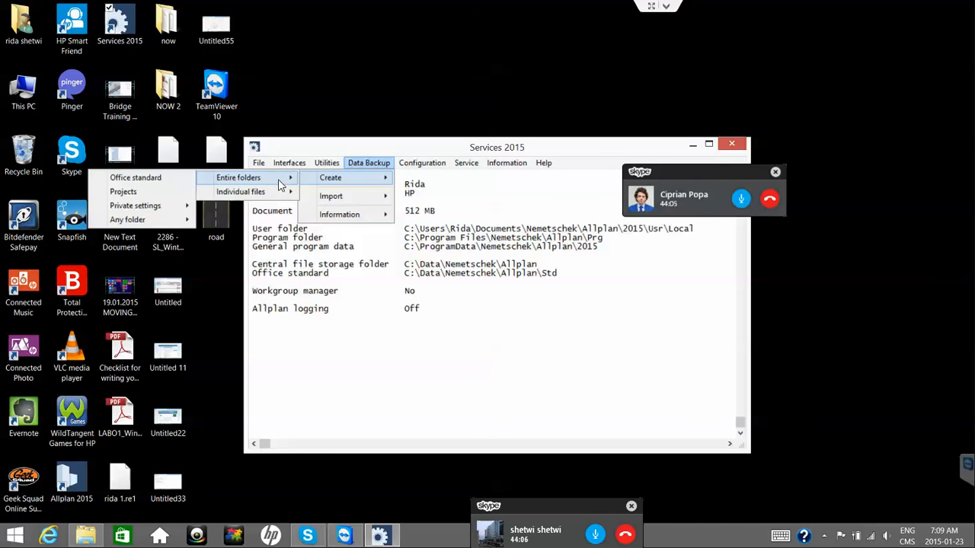
click(169, 191)
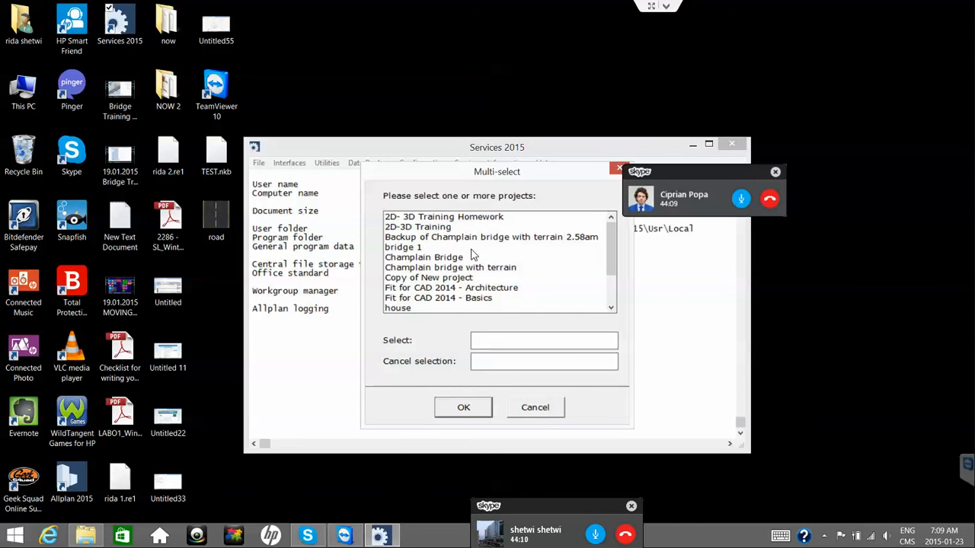
Back up the Champlain bridge with terrain project, acknowledge completion, and close Services.
click(469, 268)
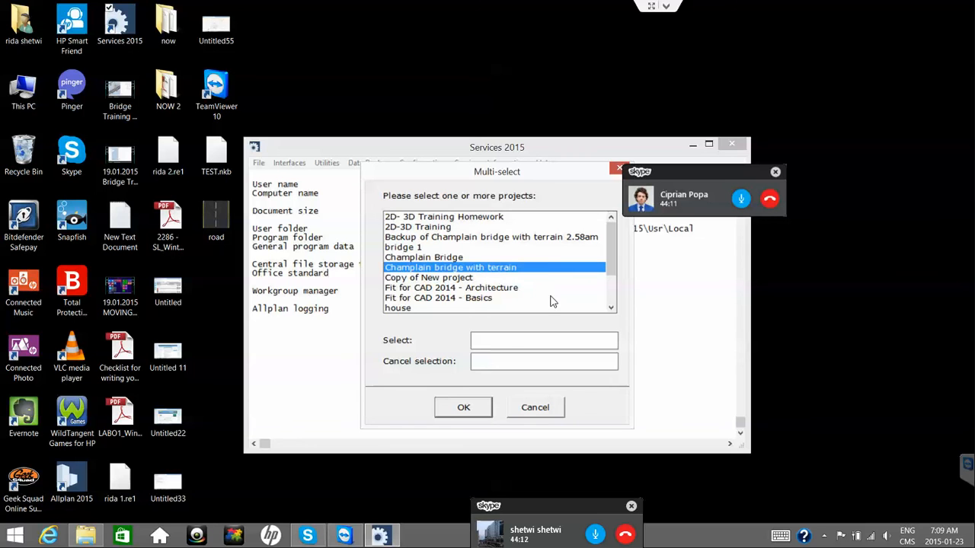
click(469, 413)
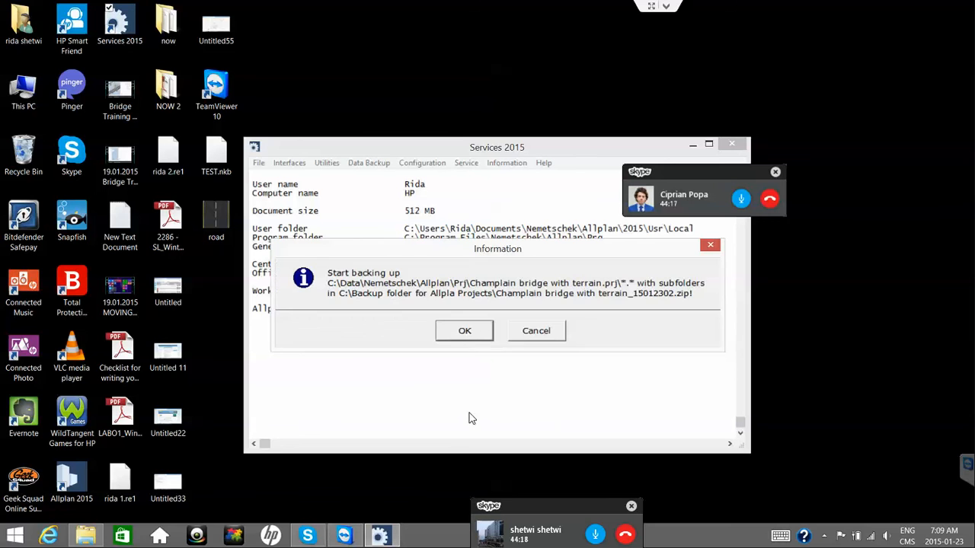
click(470, 330)
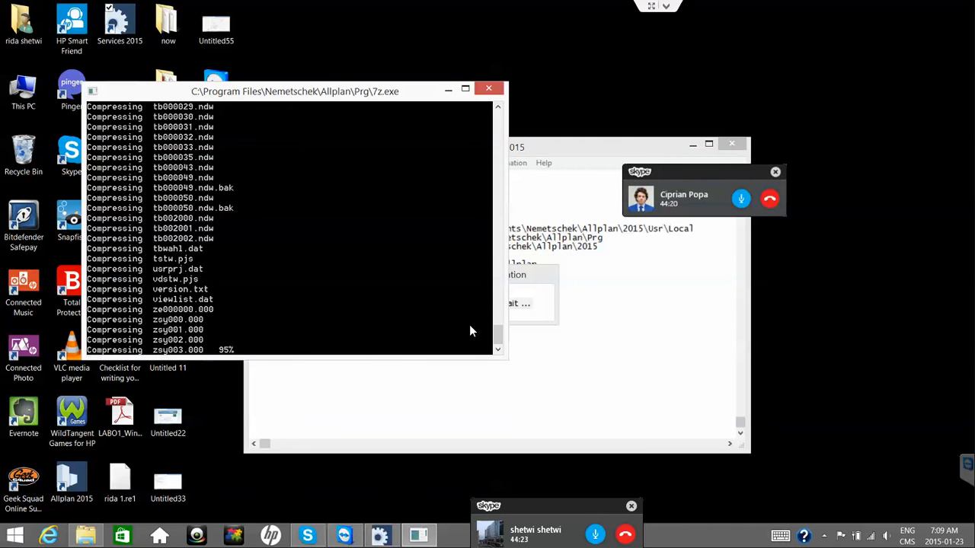
click(513, 328)
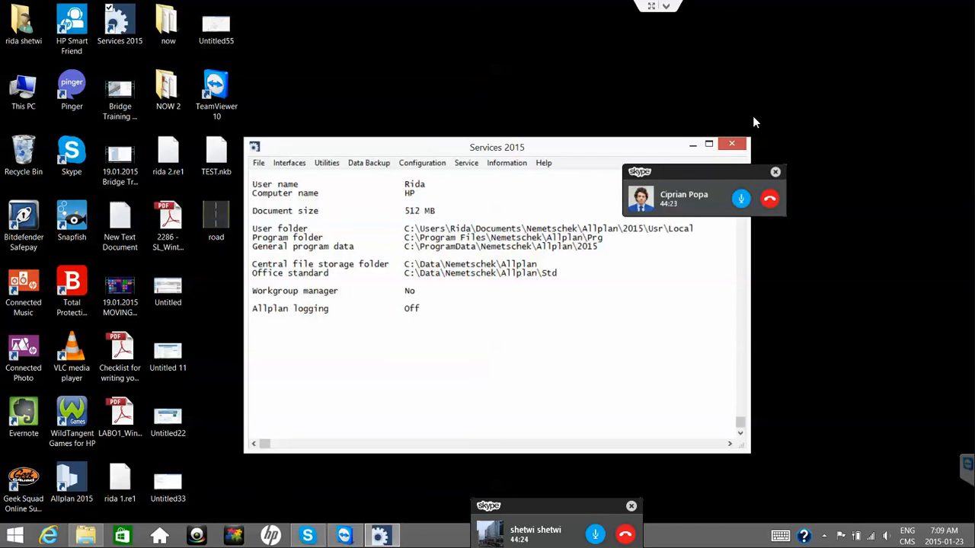
click(731, 144)
click(666, 7)
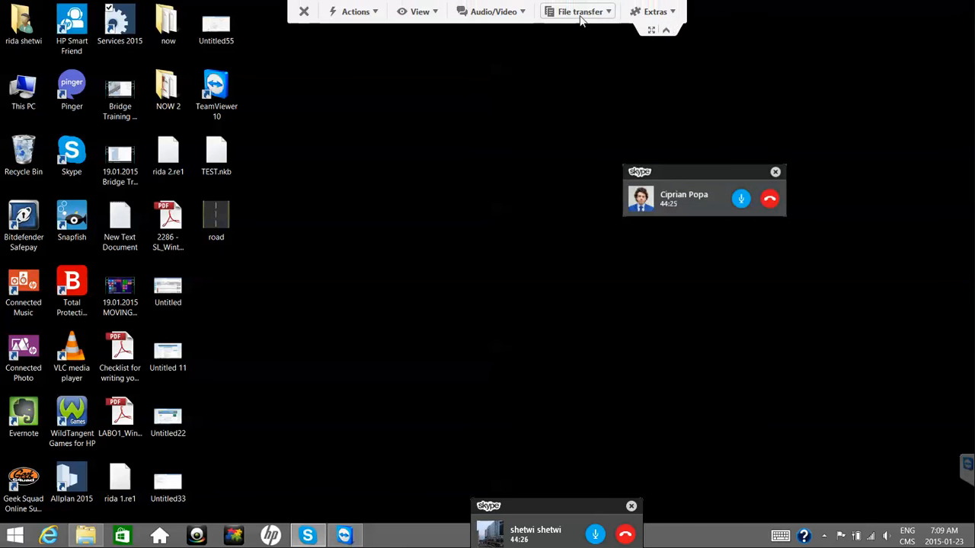
Open TeamViewer File transfer and browse the remote C: drive to Backup folder for Allpla Projects.
click(580, 12)
click(563, 31)
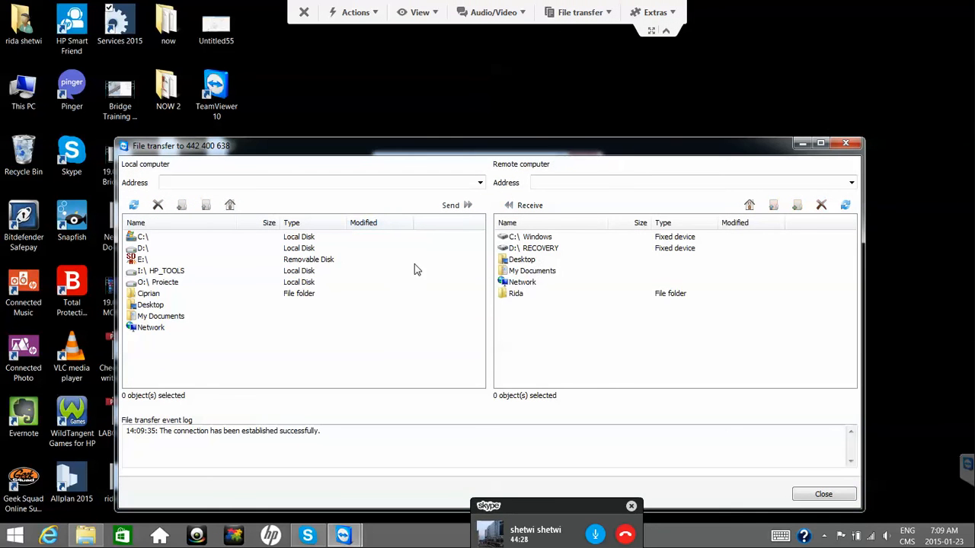
double_click(537, 249)
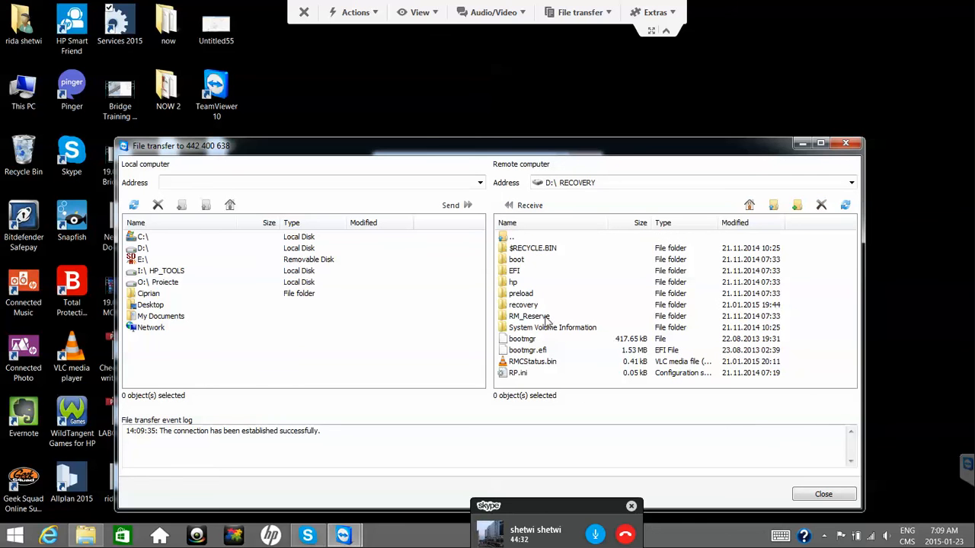
double_click(522, 239)
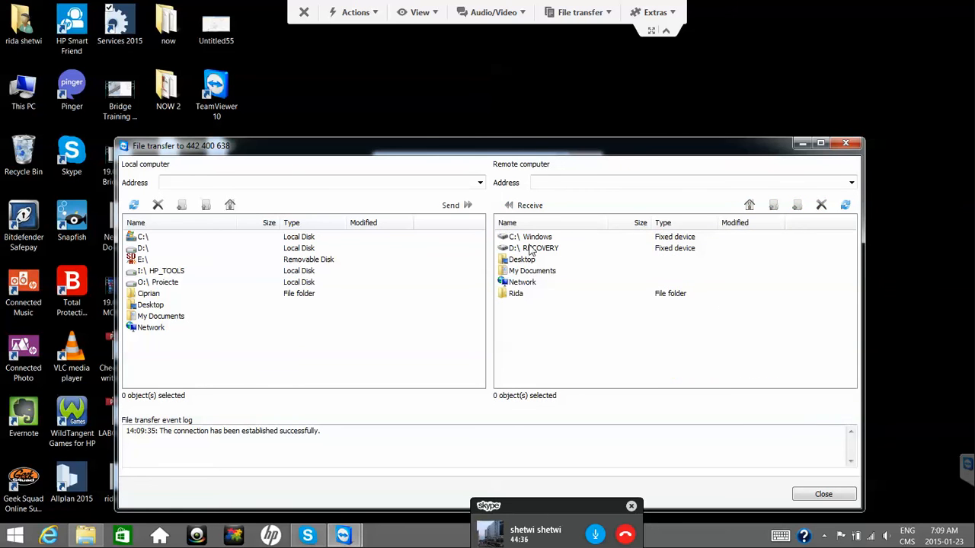
double_click(533, 238)
double_click(541, 259)
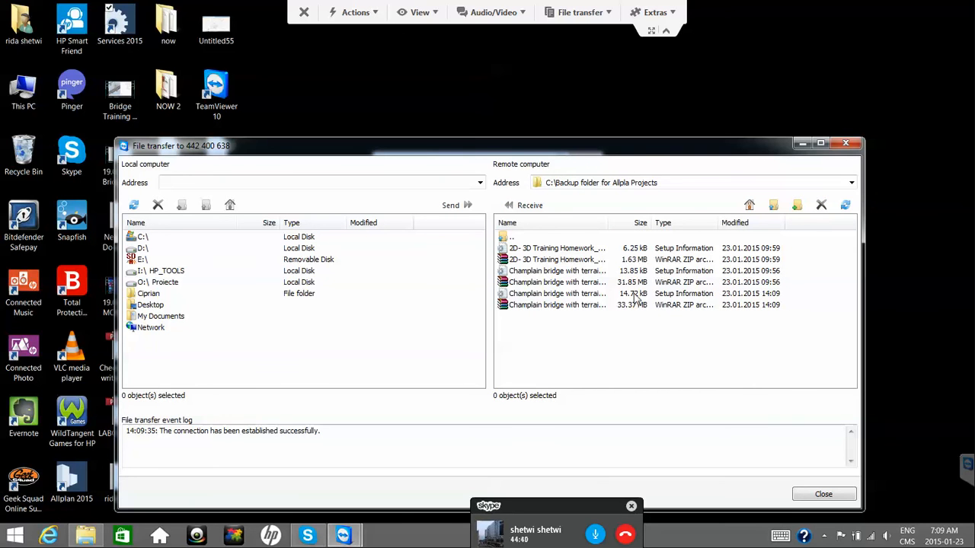
Widen the remote file columns and show the backup folder in File Explorer.
drag(653, 222, 704, 222)
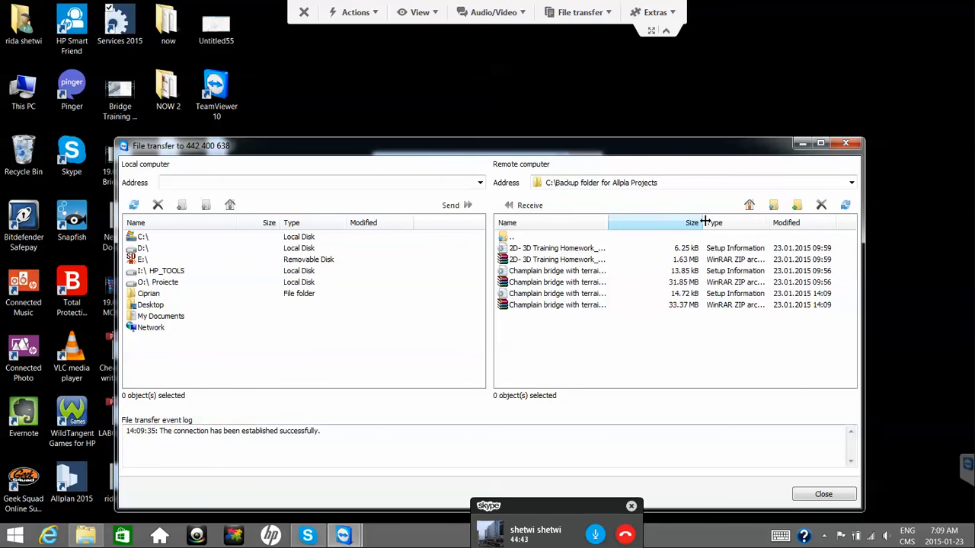
drag(609, 221, 662, 222)
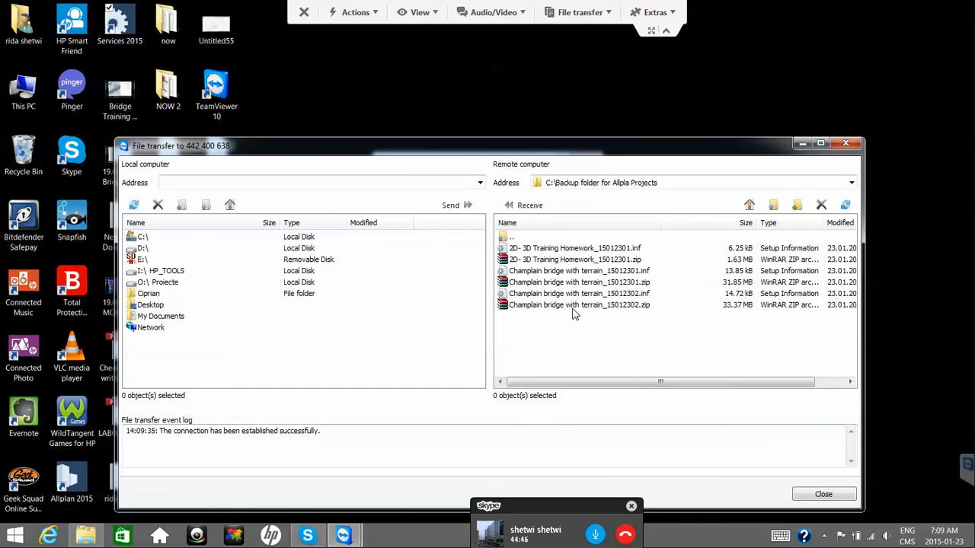
click(86, 537)
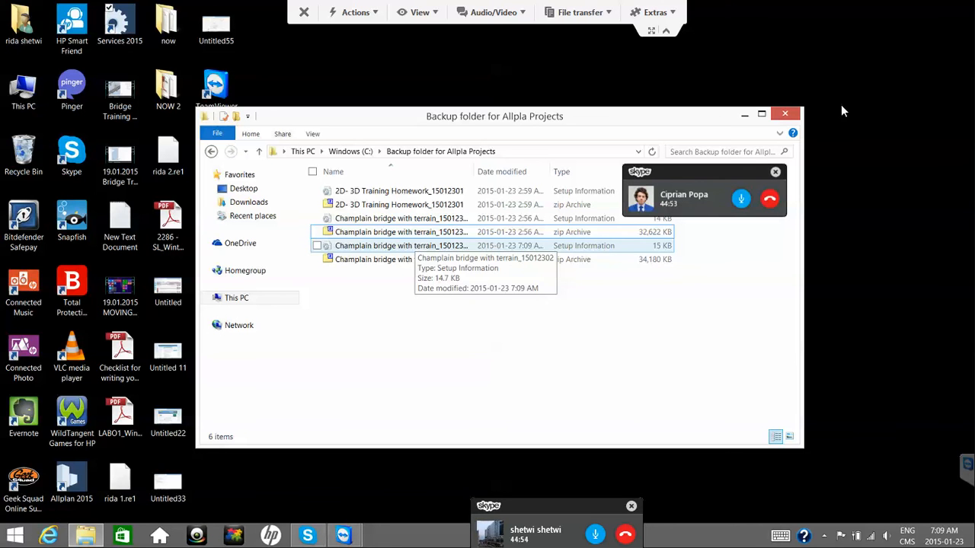
Close Explorer, return to File transfer, and select the two 15012302 backup files.
click(784, 114)
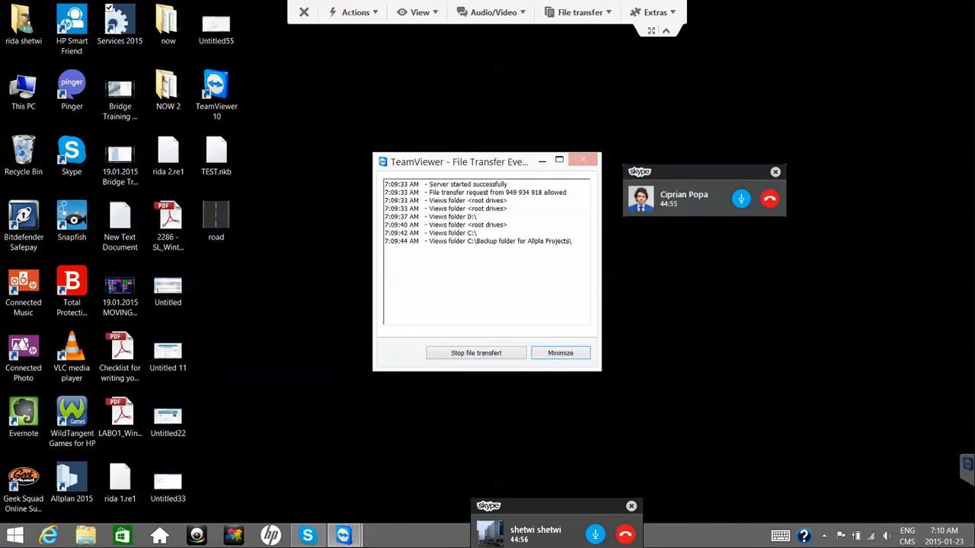
mouse_move(343, 535)
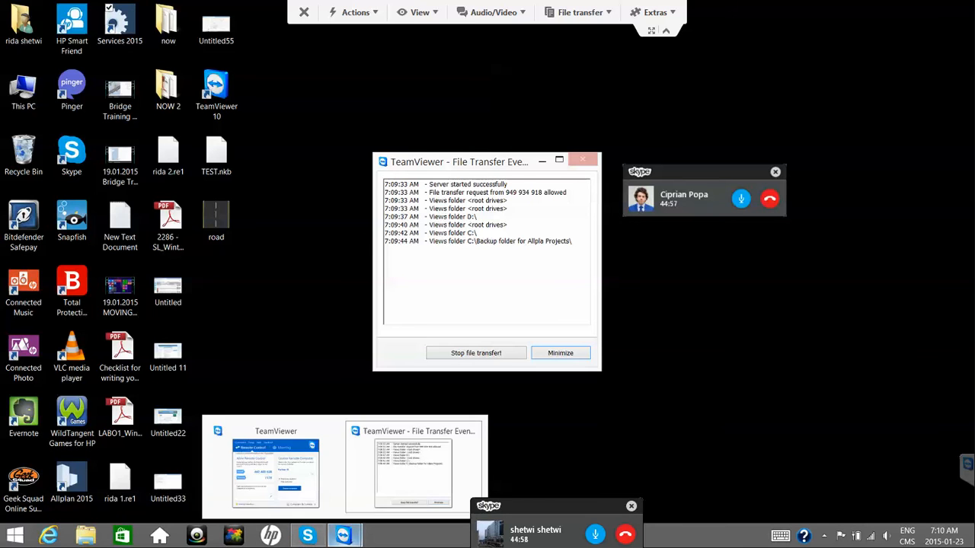
click(404, 502)
drag(575, 352, 398, 319)
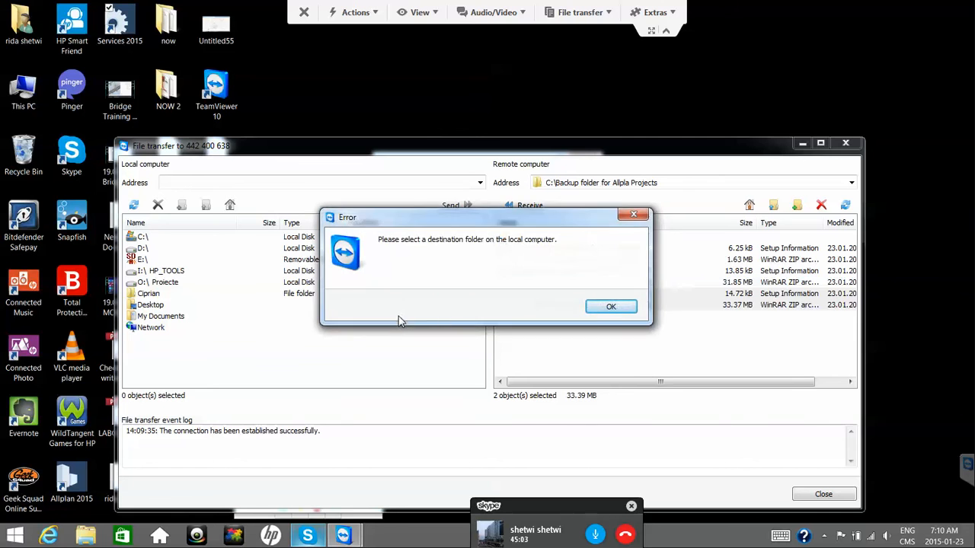
click(610, 307)
Browse the local pane from the D: drive to the Desktop folder.
double_click(142, 250)
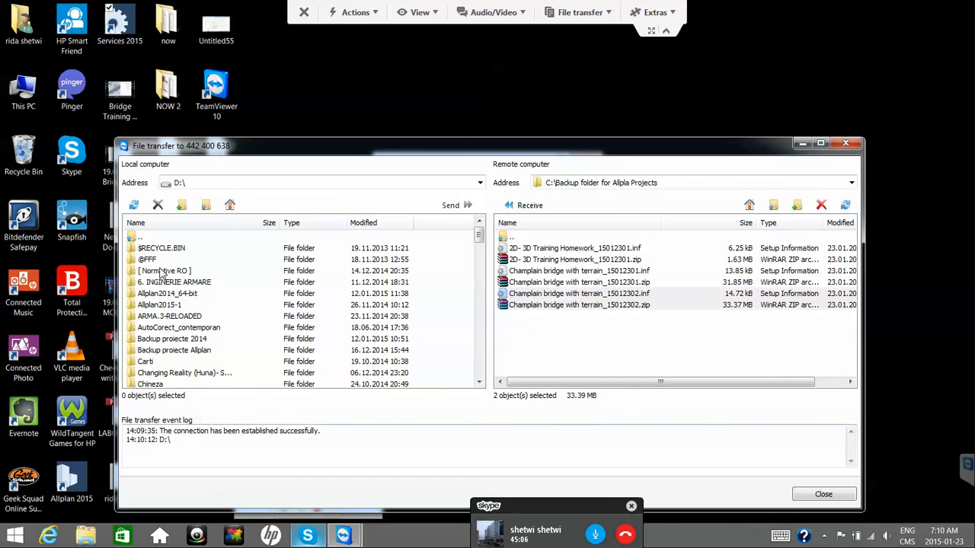
click(161, 272)
scroll(183, 299, down, 2)
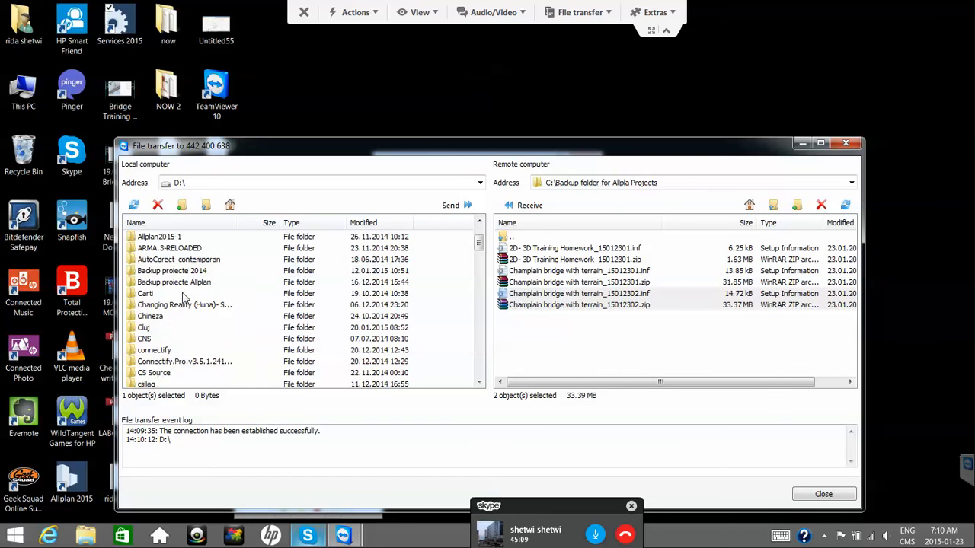
key(d)
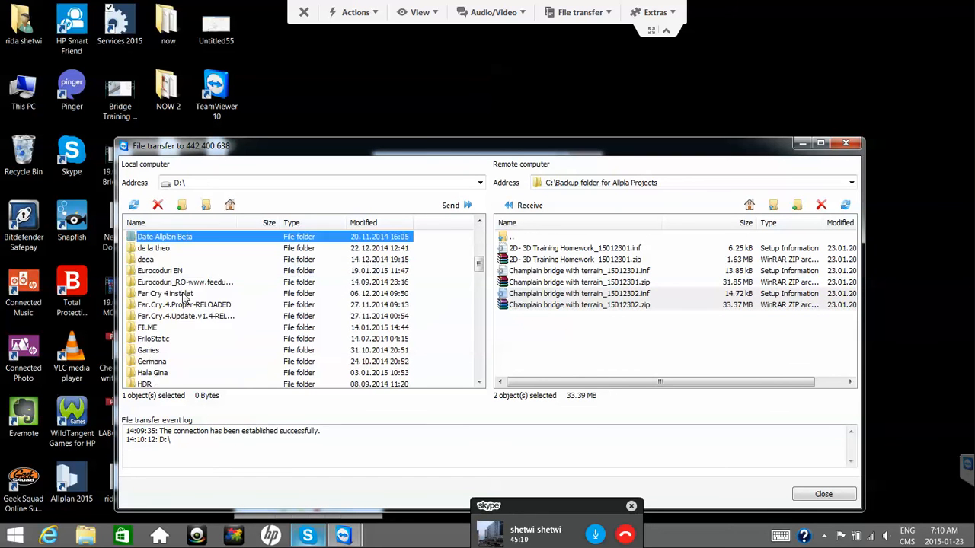
click(213, 245)
scroll(213, 250, up, 7)
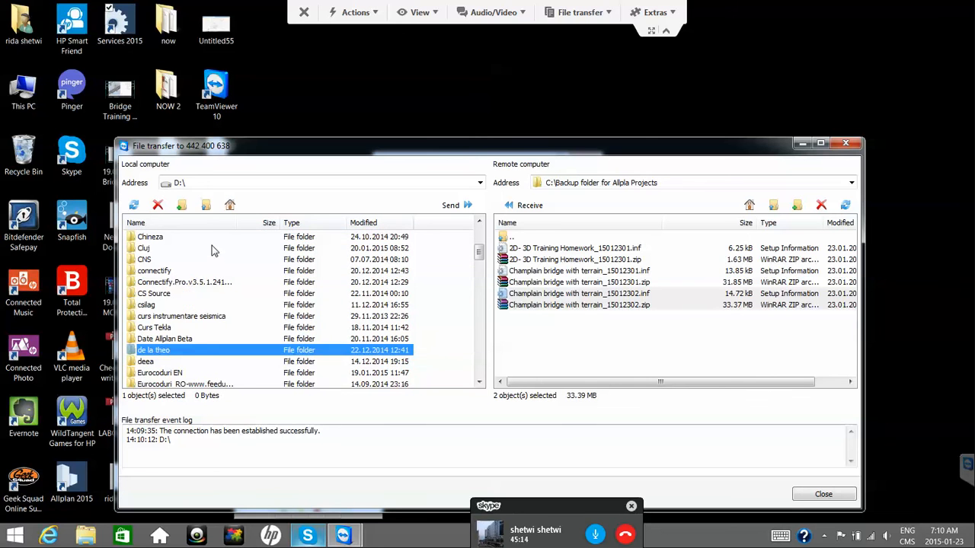
double_click(195, 238)
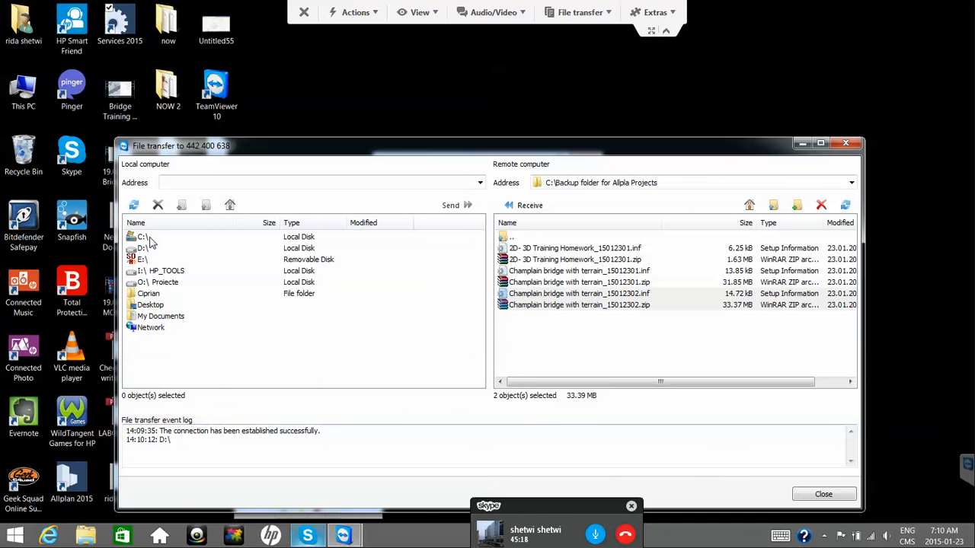
double_click(152, 305)
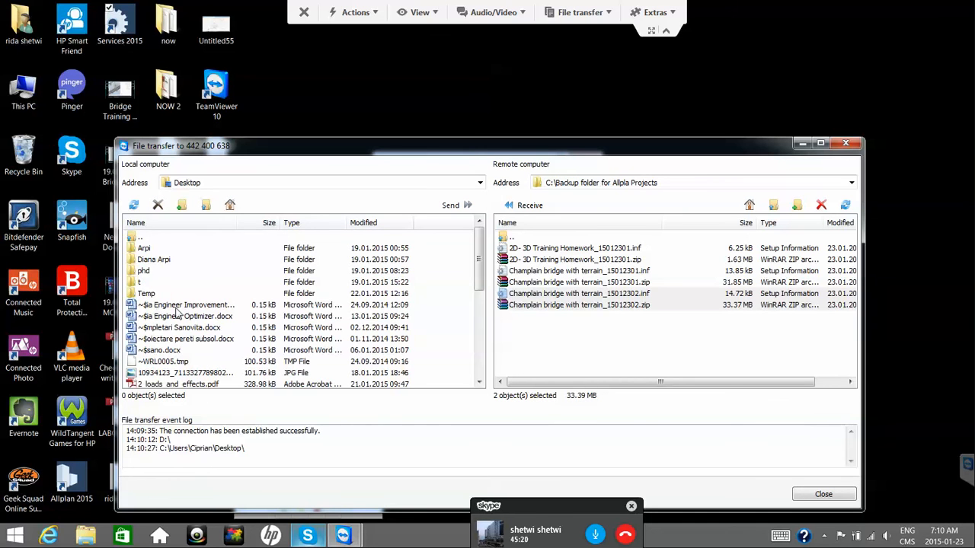
Create and name a new Desktop folder, then download both backup files into it.
click(206, 206)
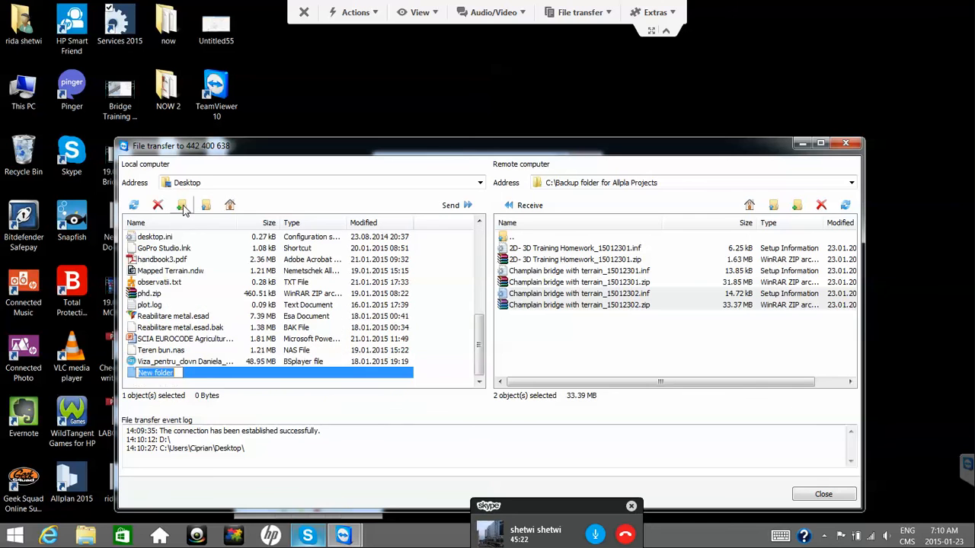
text(Rida)
key(Return)
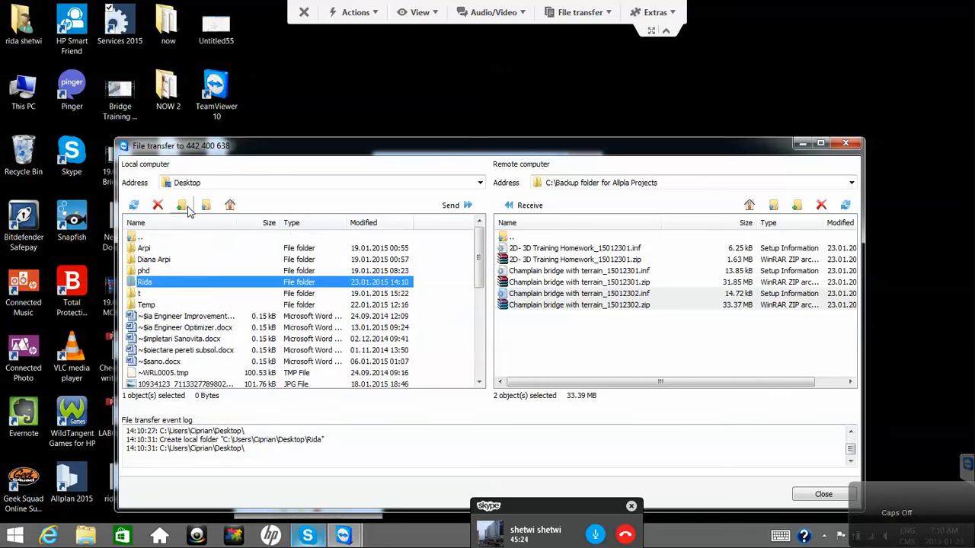
key(Return)
drag(518, 305, 357, 308)
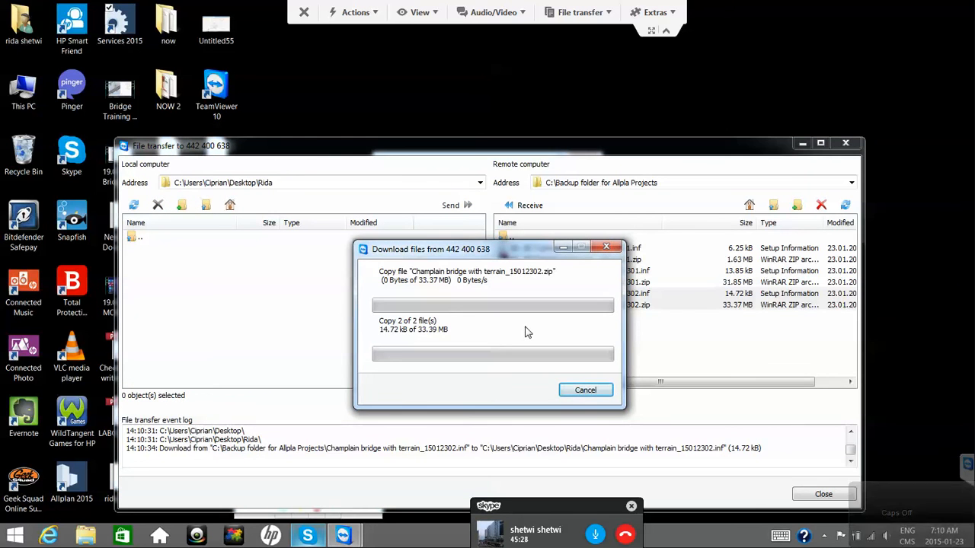